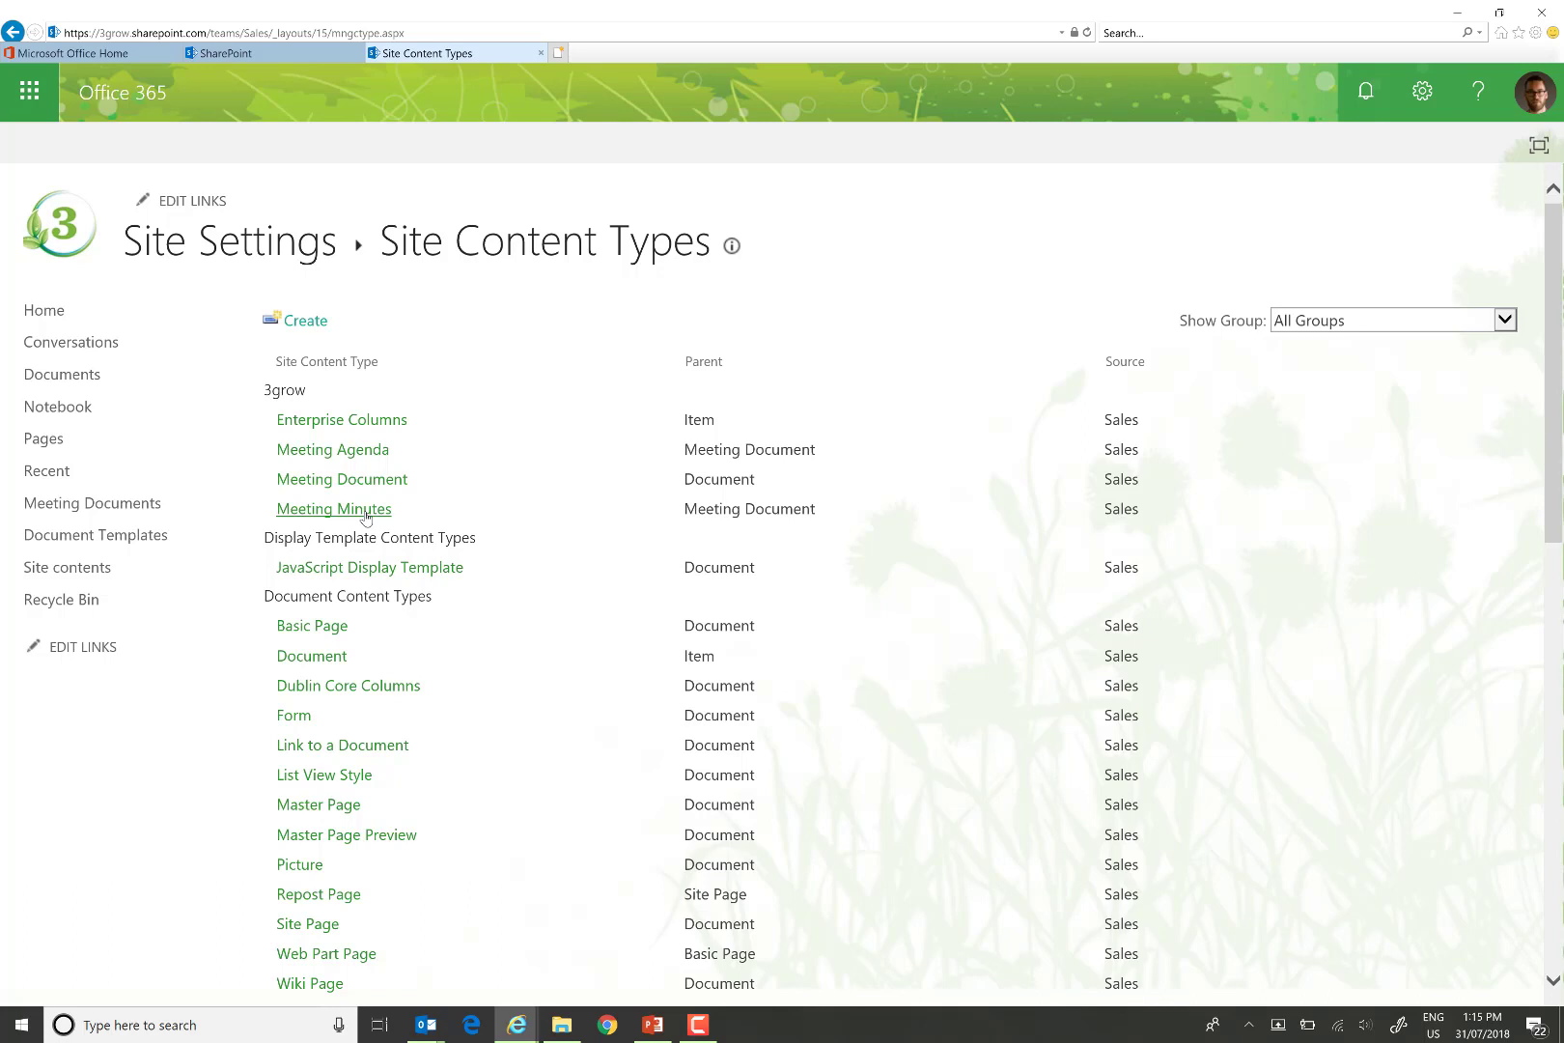
Open the empty Meeting Documents library and confirm New offers Meeting Agenda and Meeting Minutes.
{"action": "left_click", "coordinate": [107, 536]}
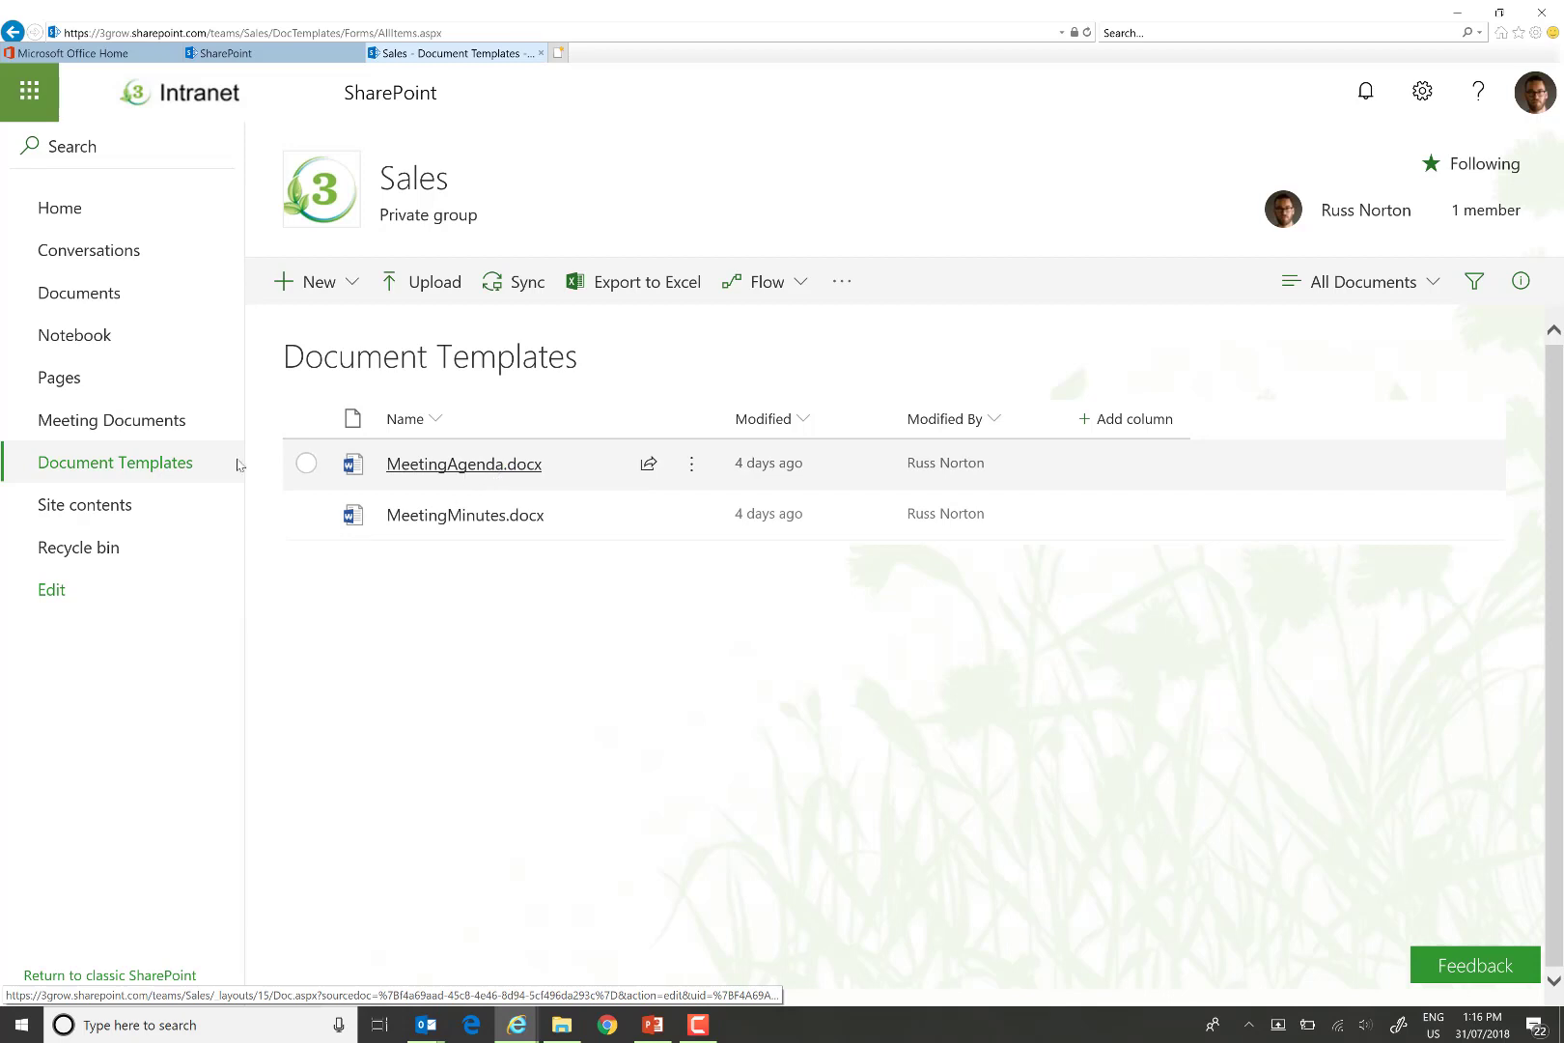
{"action": "left_click", "coordinate": [109, 420]}
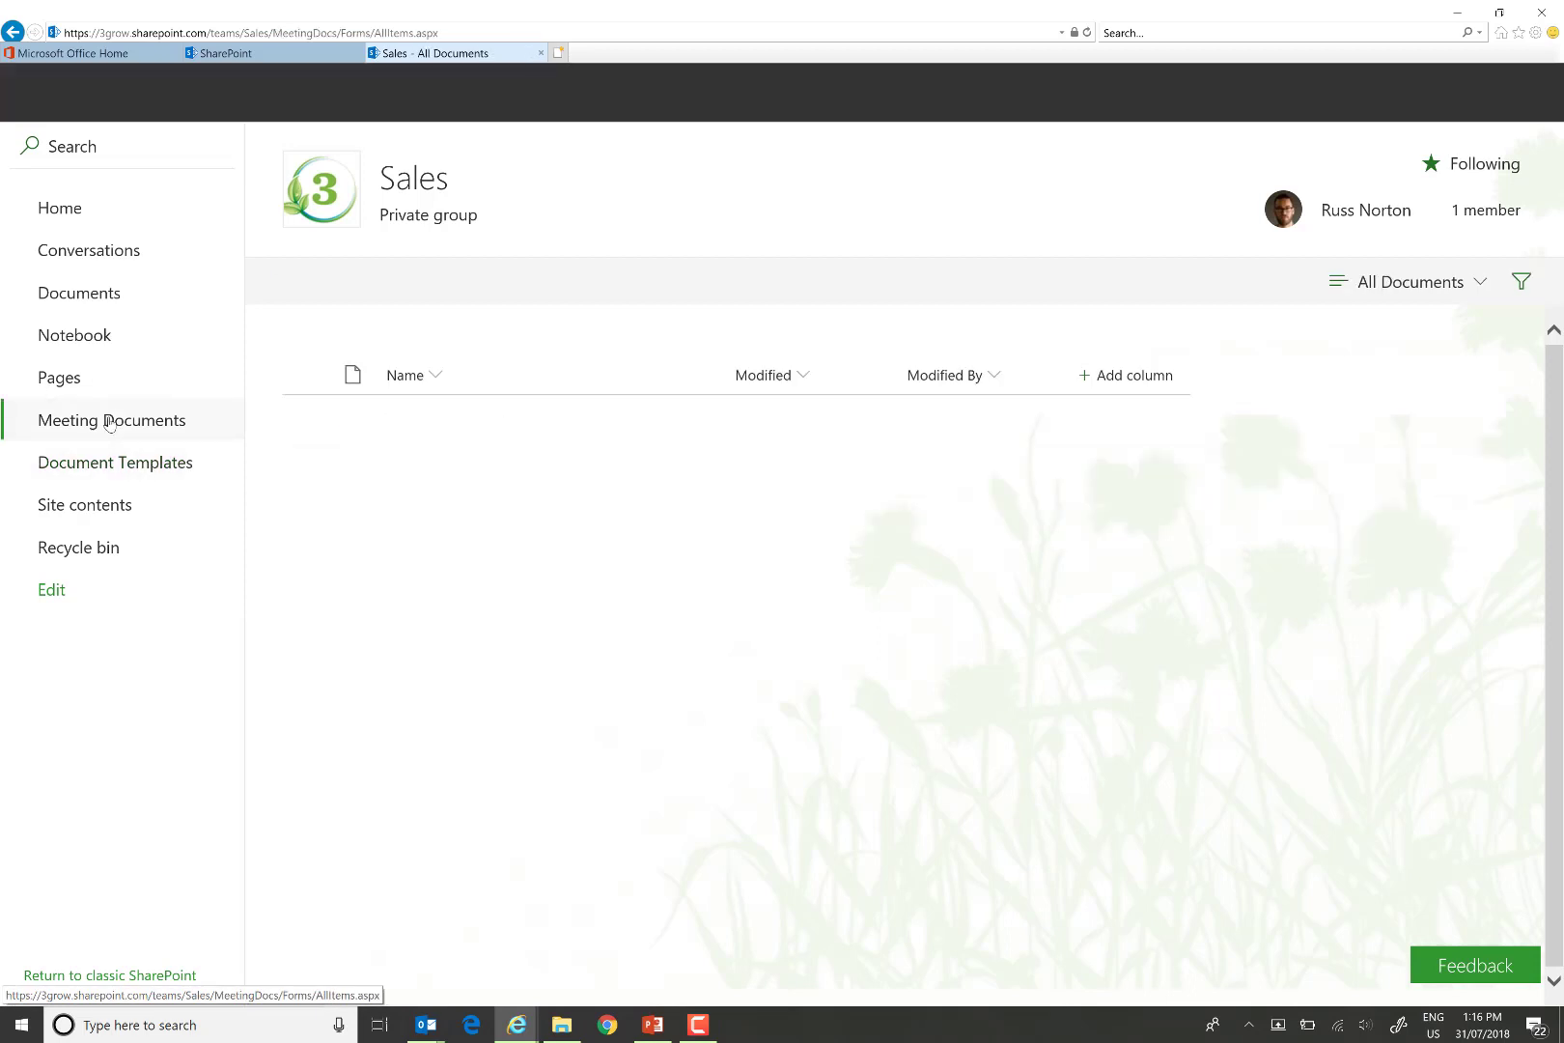
{"action": "left_click", "coordinate": [351, 282]}
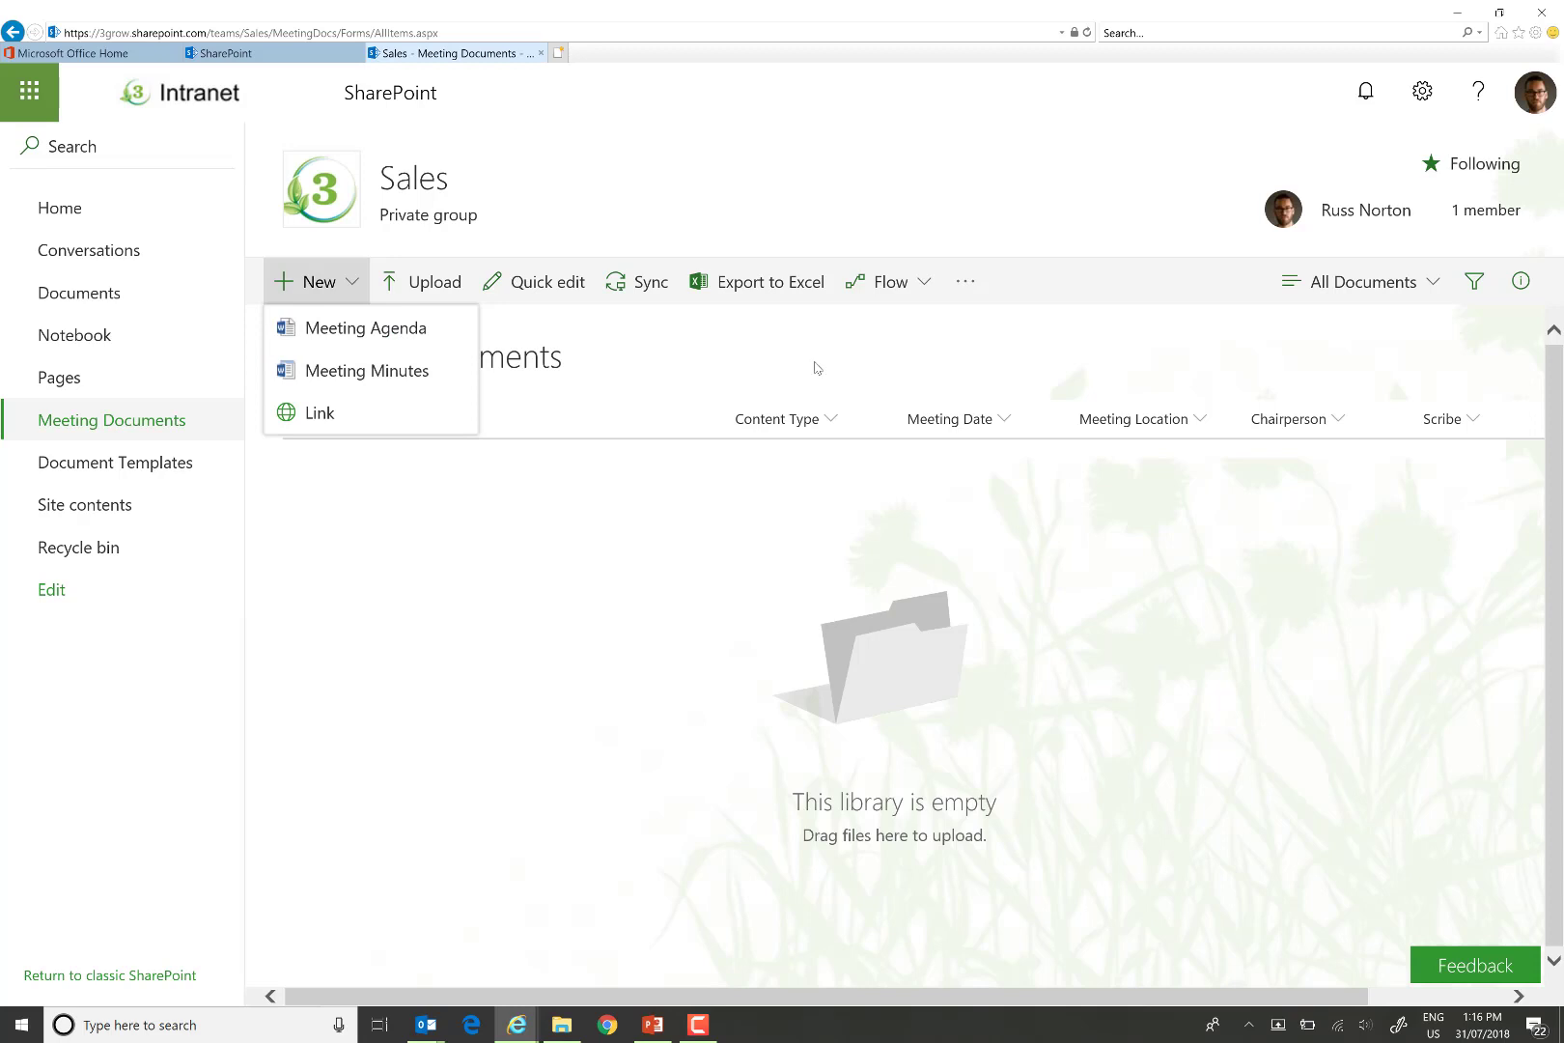
{"action": "left_click", "coordinate": [1427, 94]}
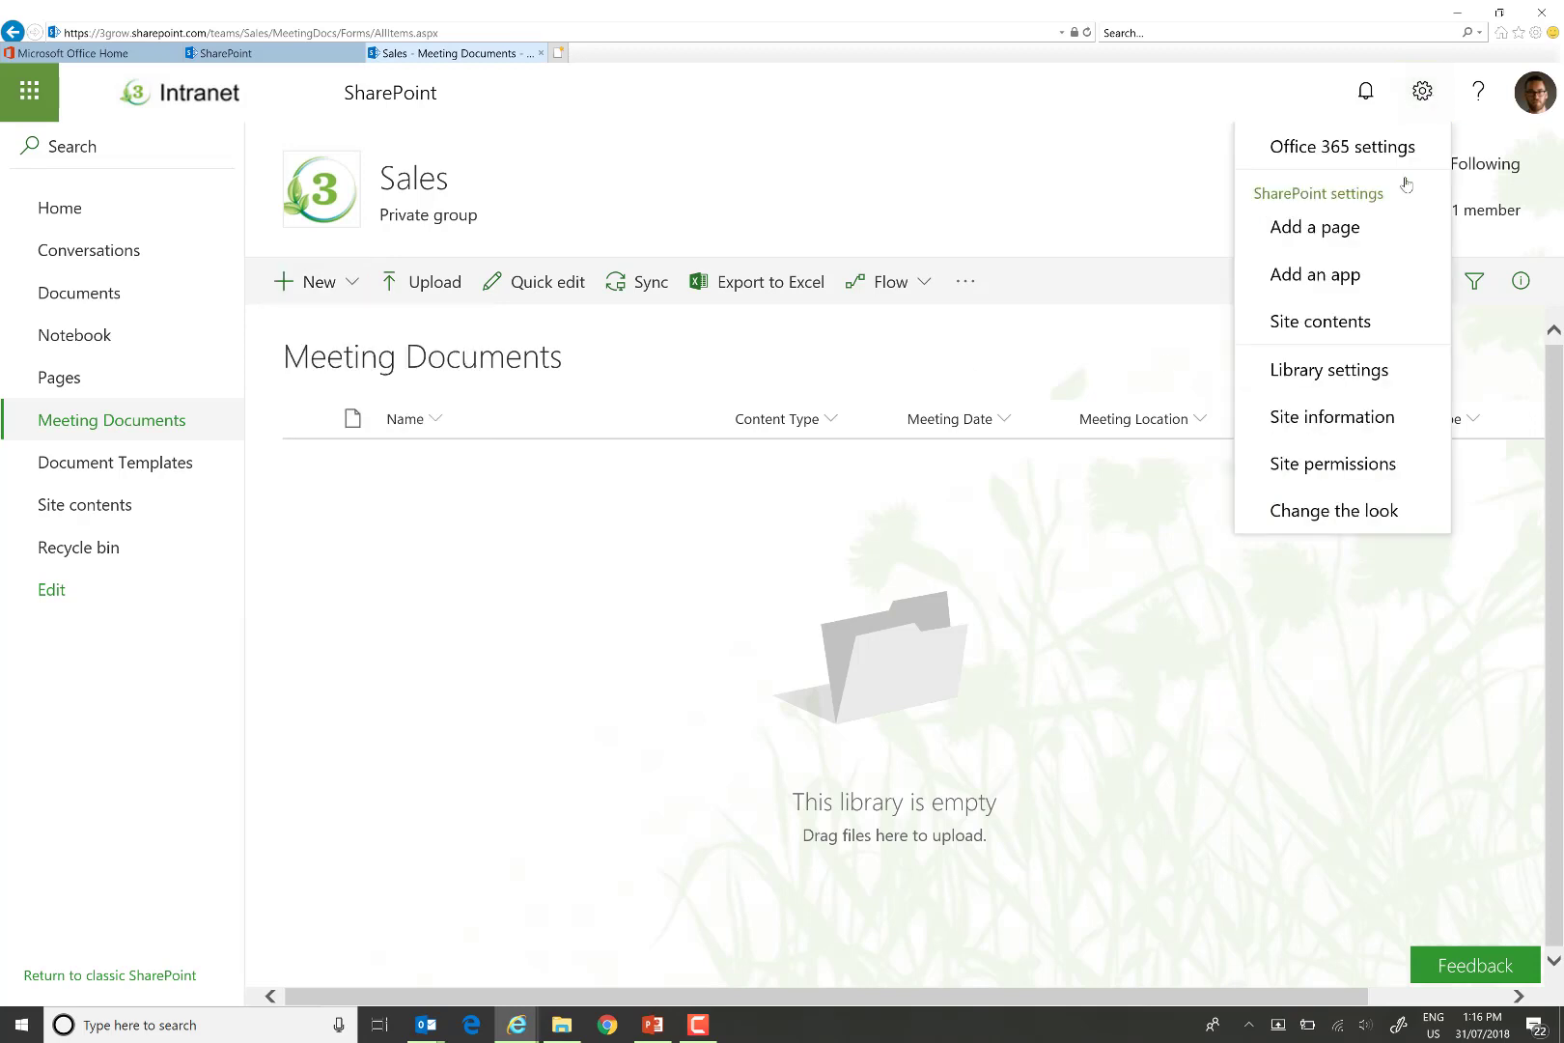
In the library's Advanced settings, make documents open in the client application and confirm with OK.
{"action": "left_click", "coordinate": [1355, 377]}
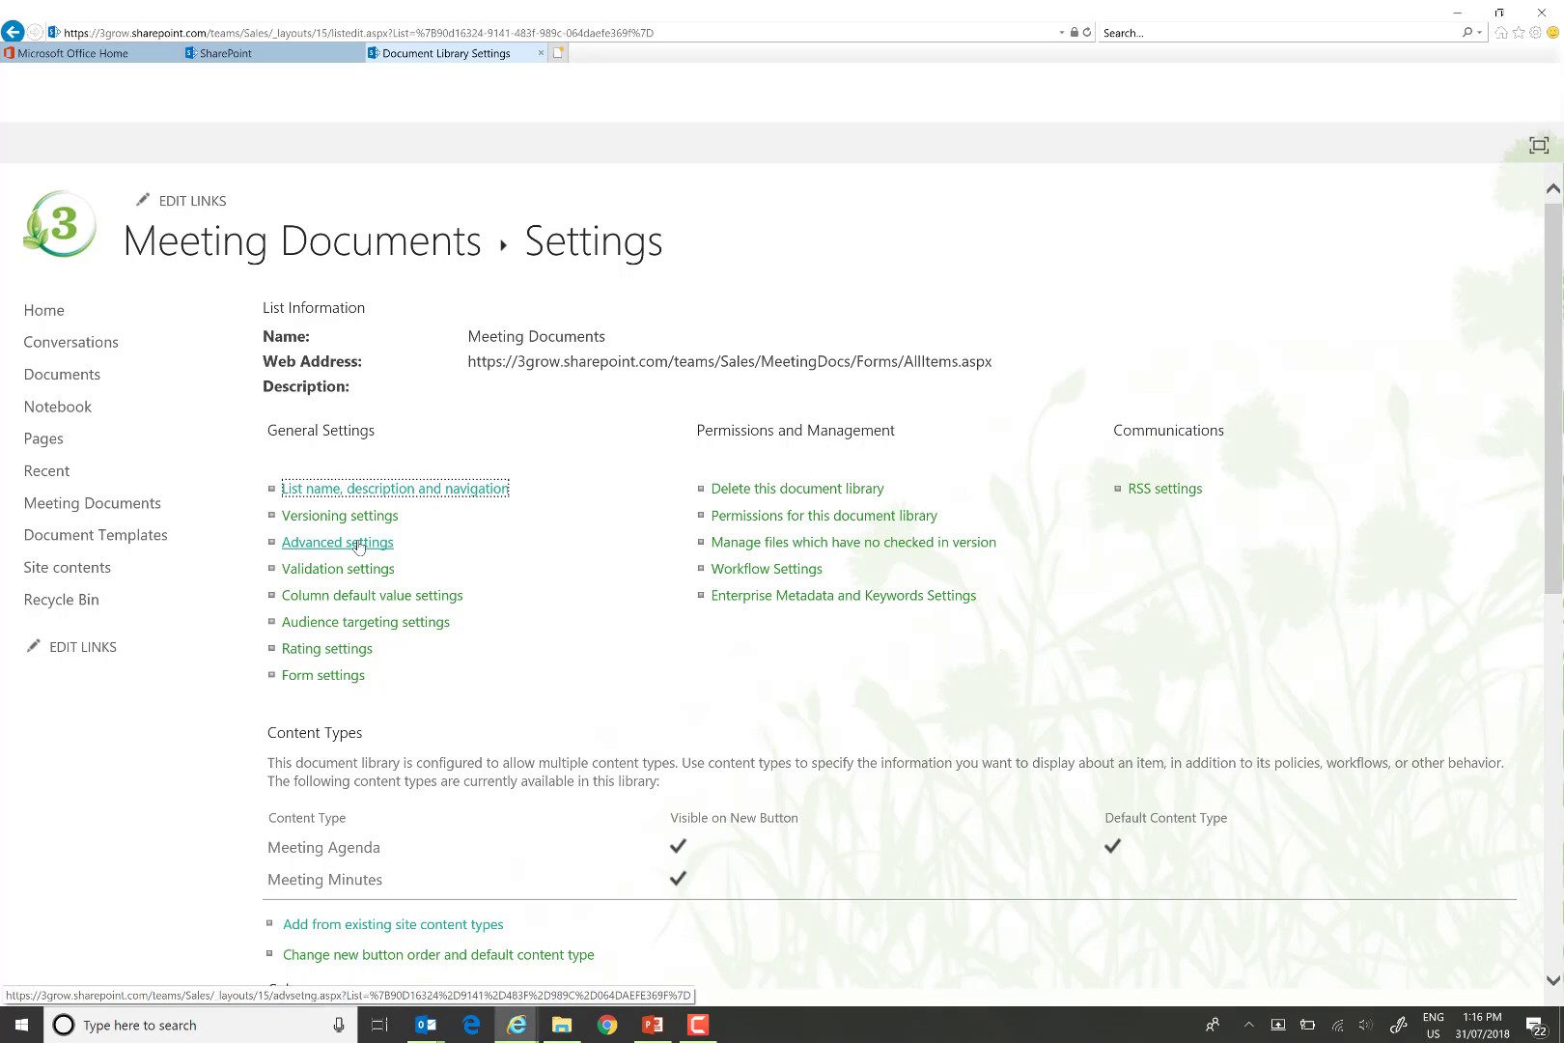
{"action": "left_click", "coordinate": [358, 546]}
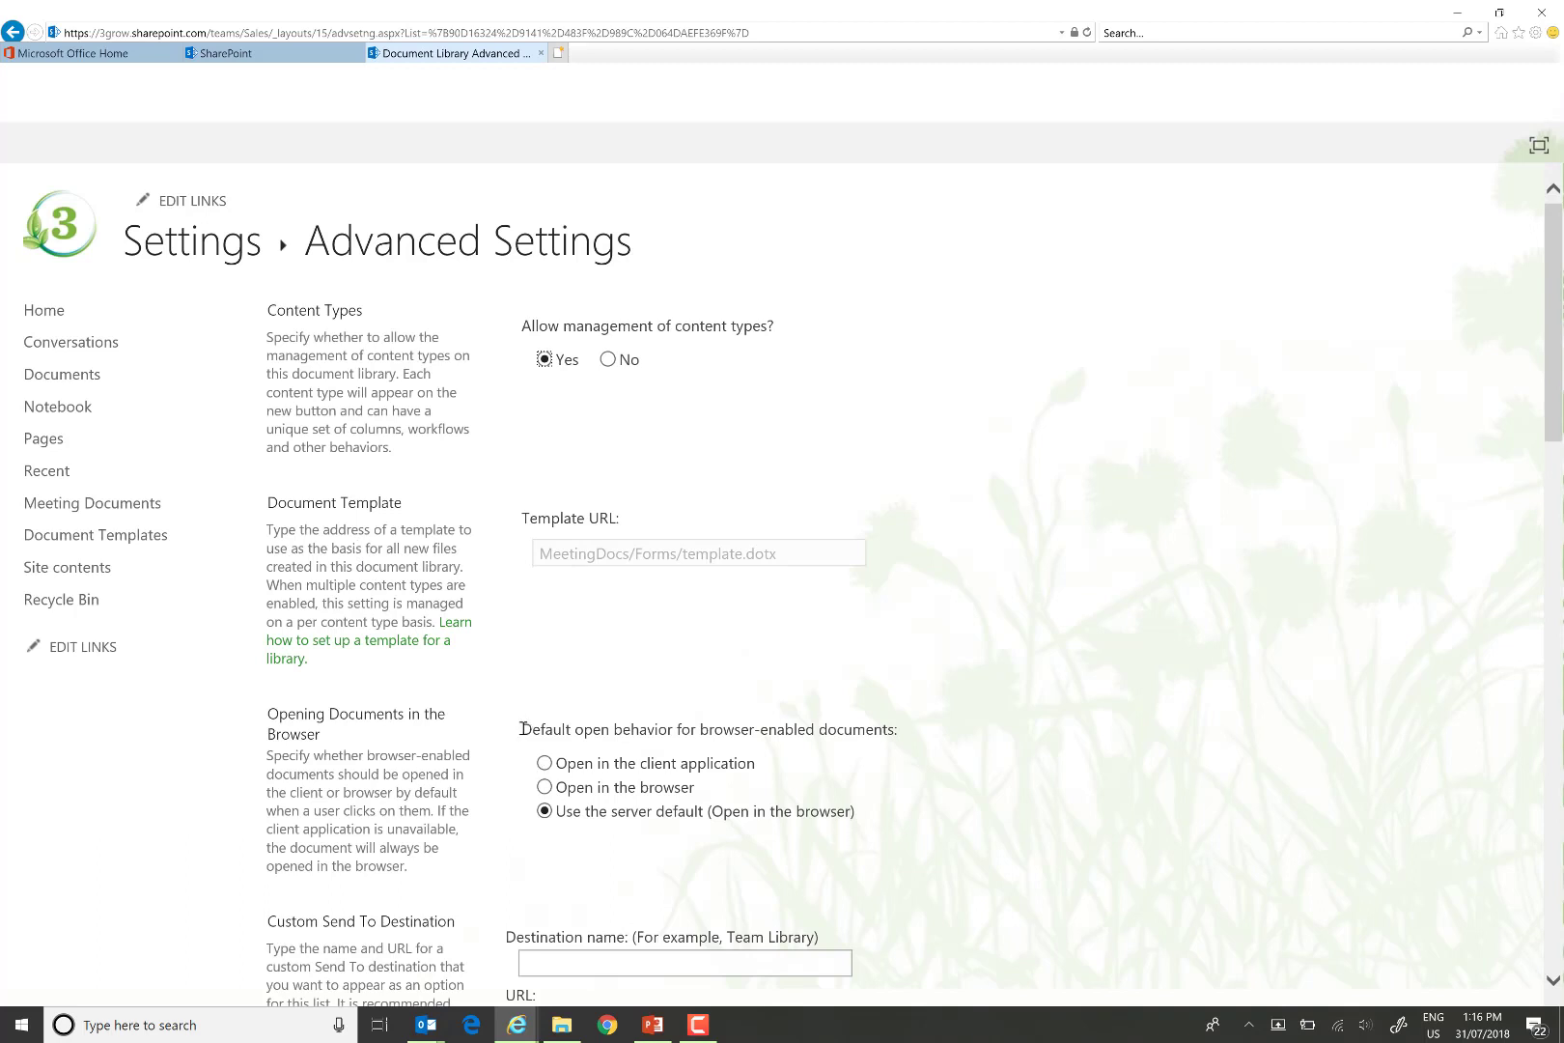
{"action": "left_click_drag", "start_coordinate": [522, 729], "coordinate": [906, 744]}
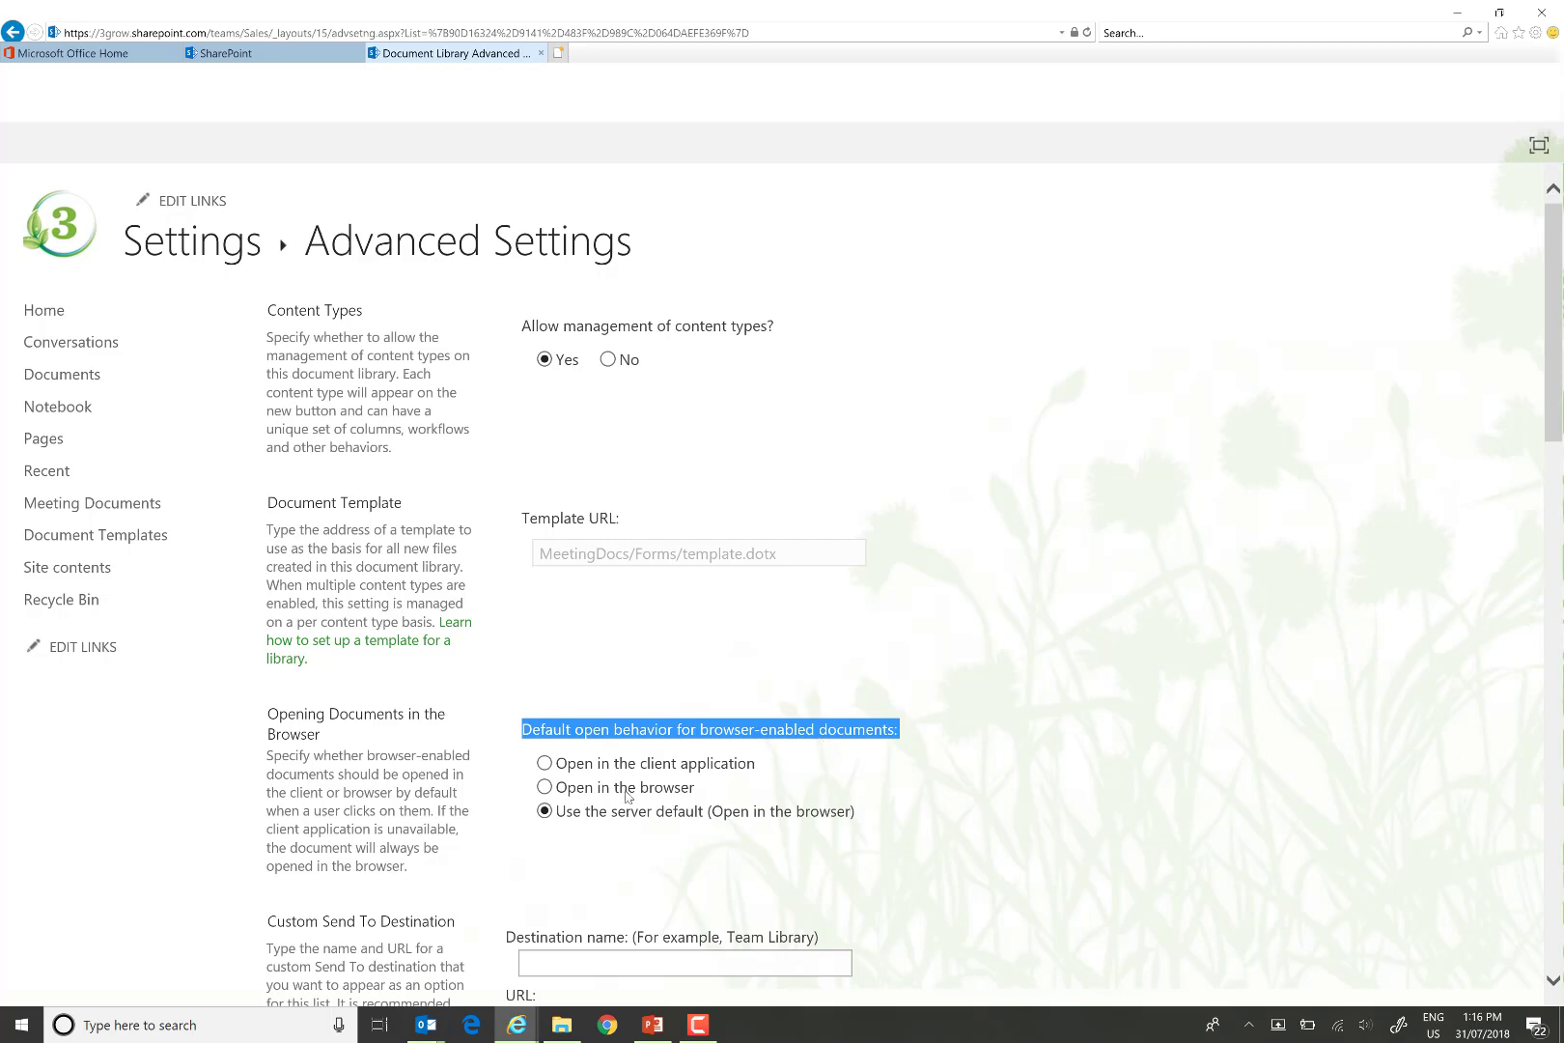
{"action": "left_click", "coordinate": [543, 763]}
{"action": "scroll", "coordinate": [1252, 714], "scroll_direction": "down", "scroll_amount": 5}
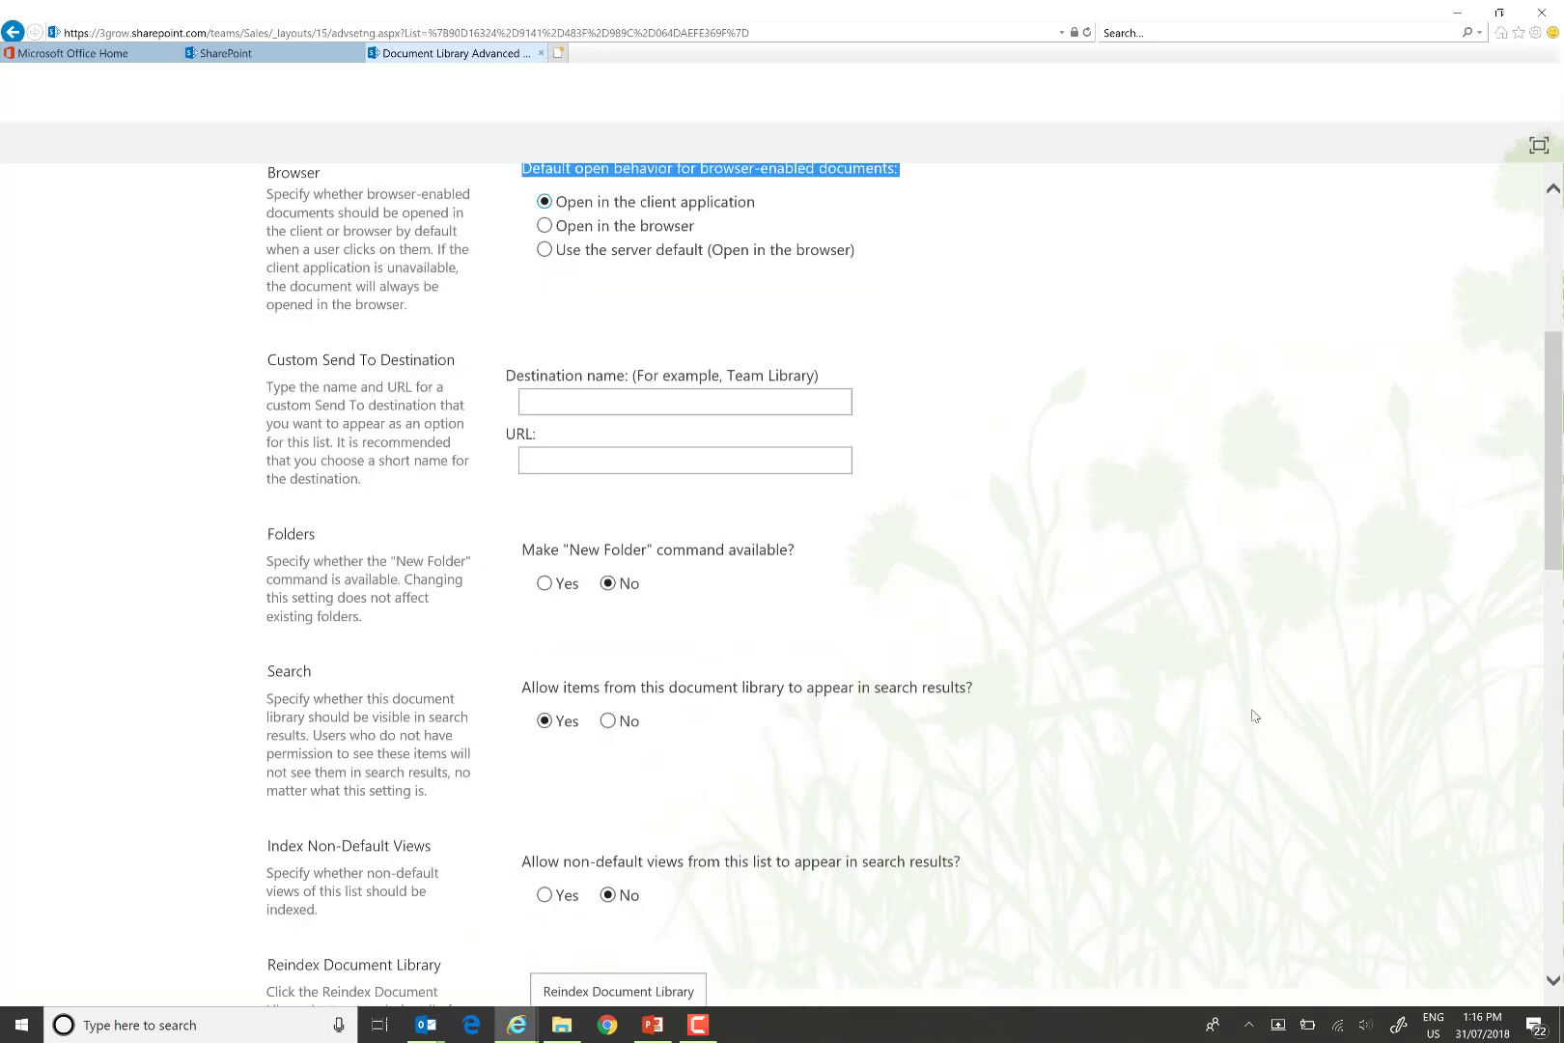
{"action": "scroll", "coordinate": [1252, 715], "scroll_direction": "down", "scroll_amount": 15}
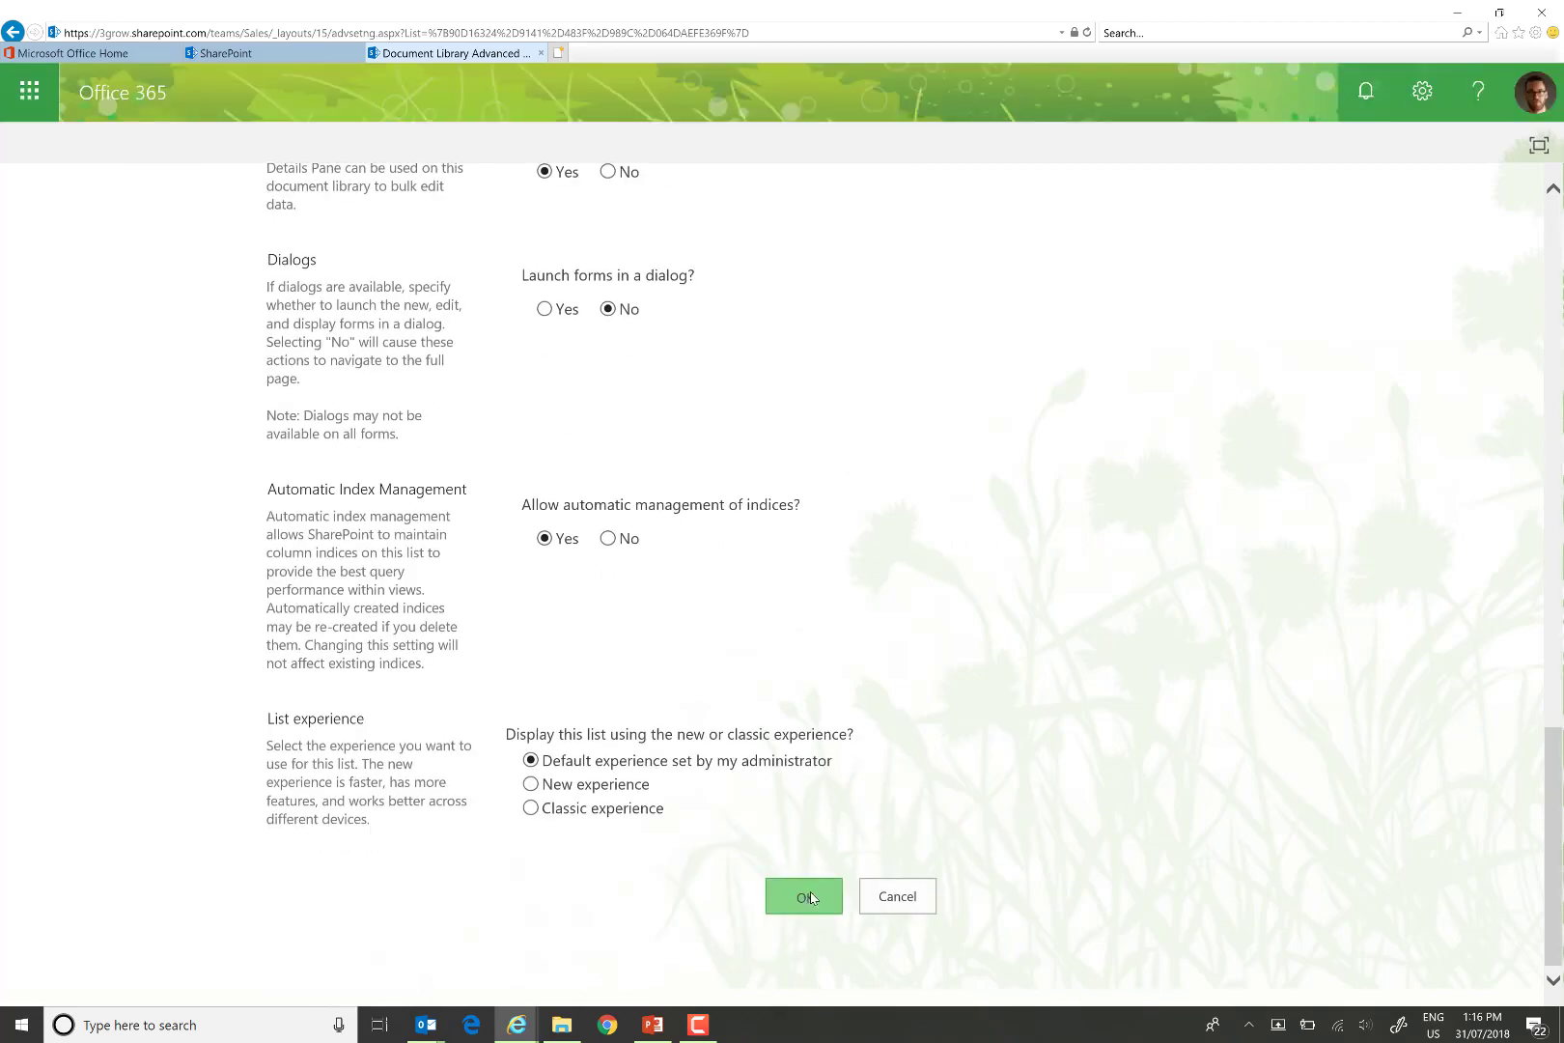
{"action": "left_click", "coordinate": [809, 897]}
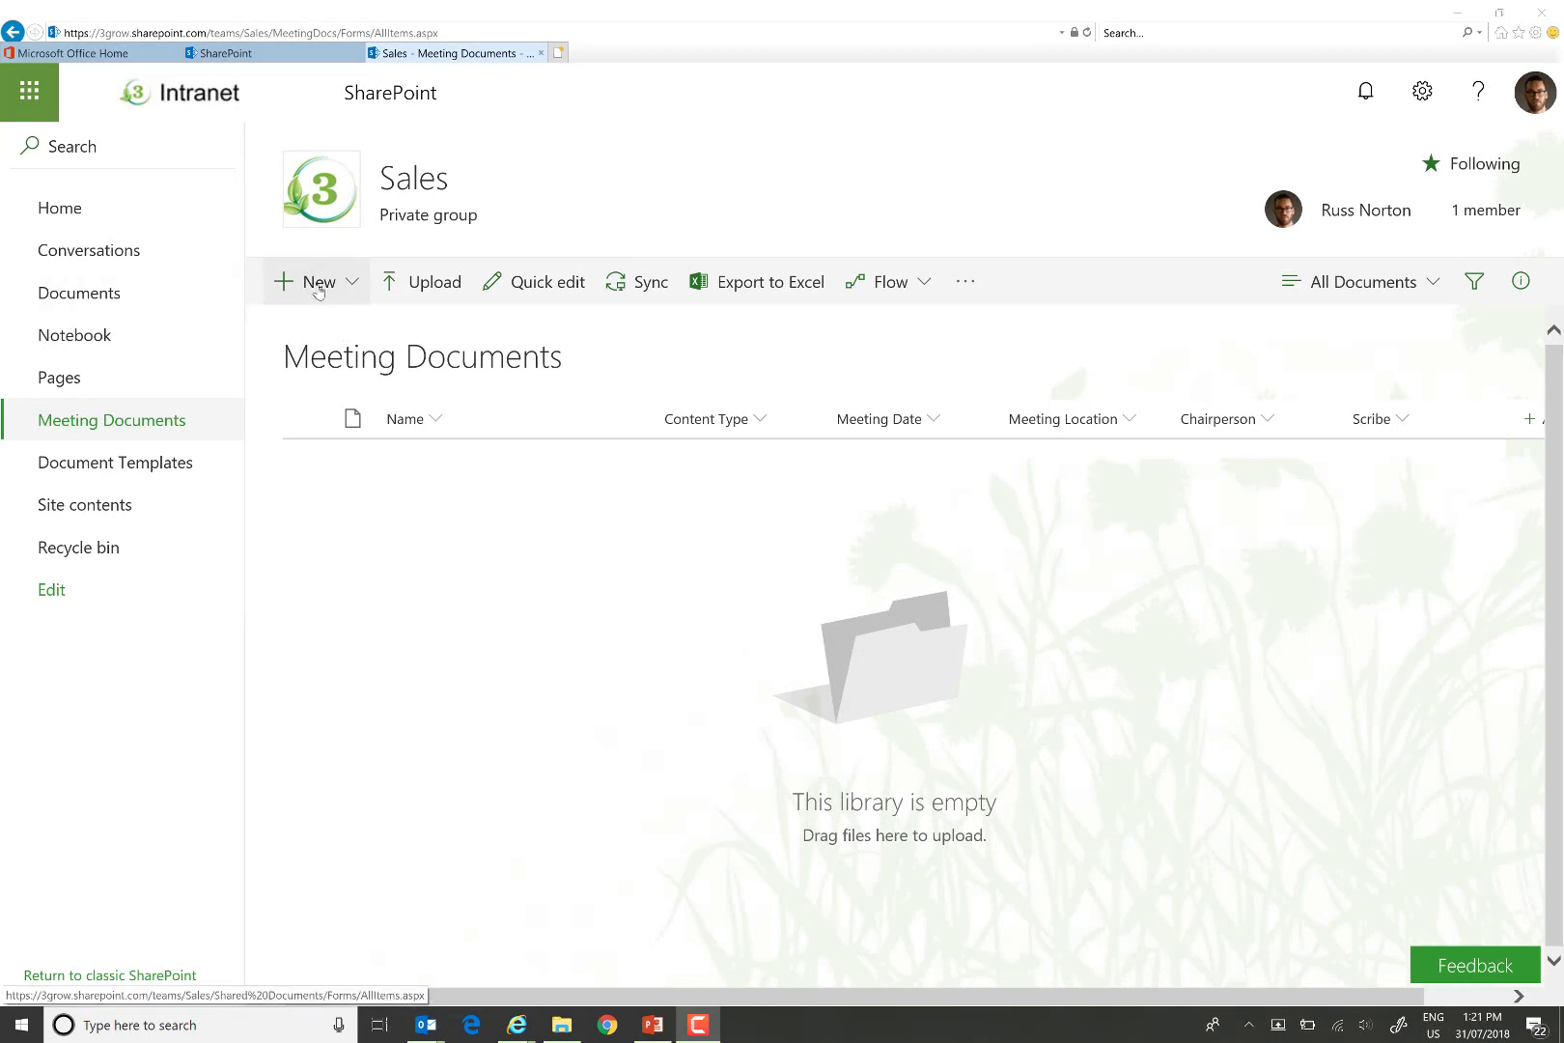
Create a new Meeting Agenda document, check it uses its template, and close Word.
{"action": "left_click", "coordinate": [350, 285]}
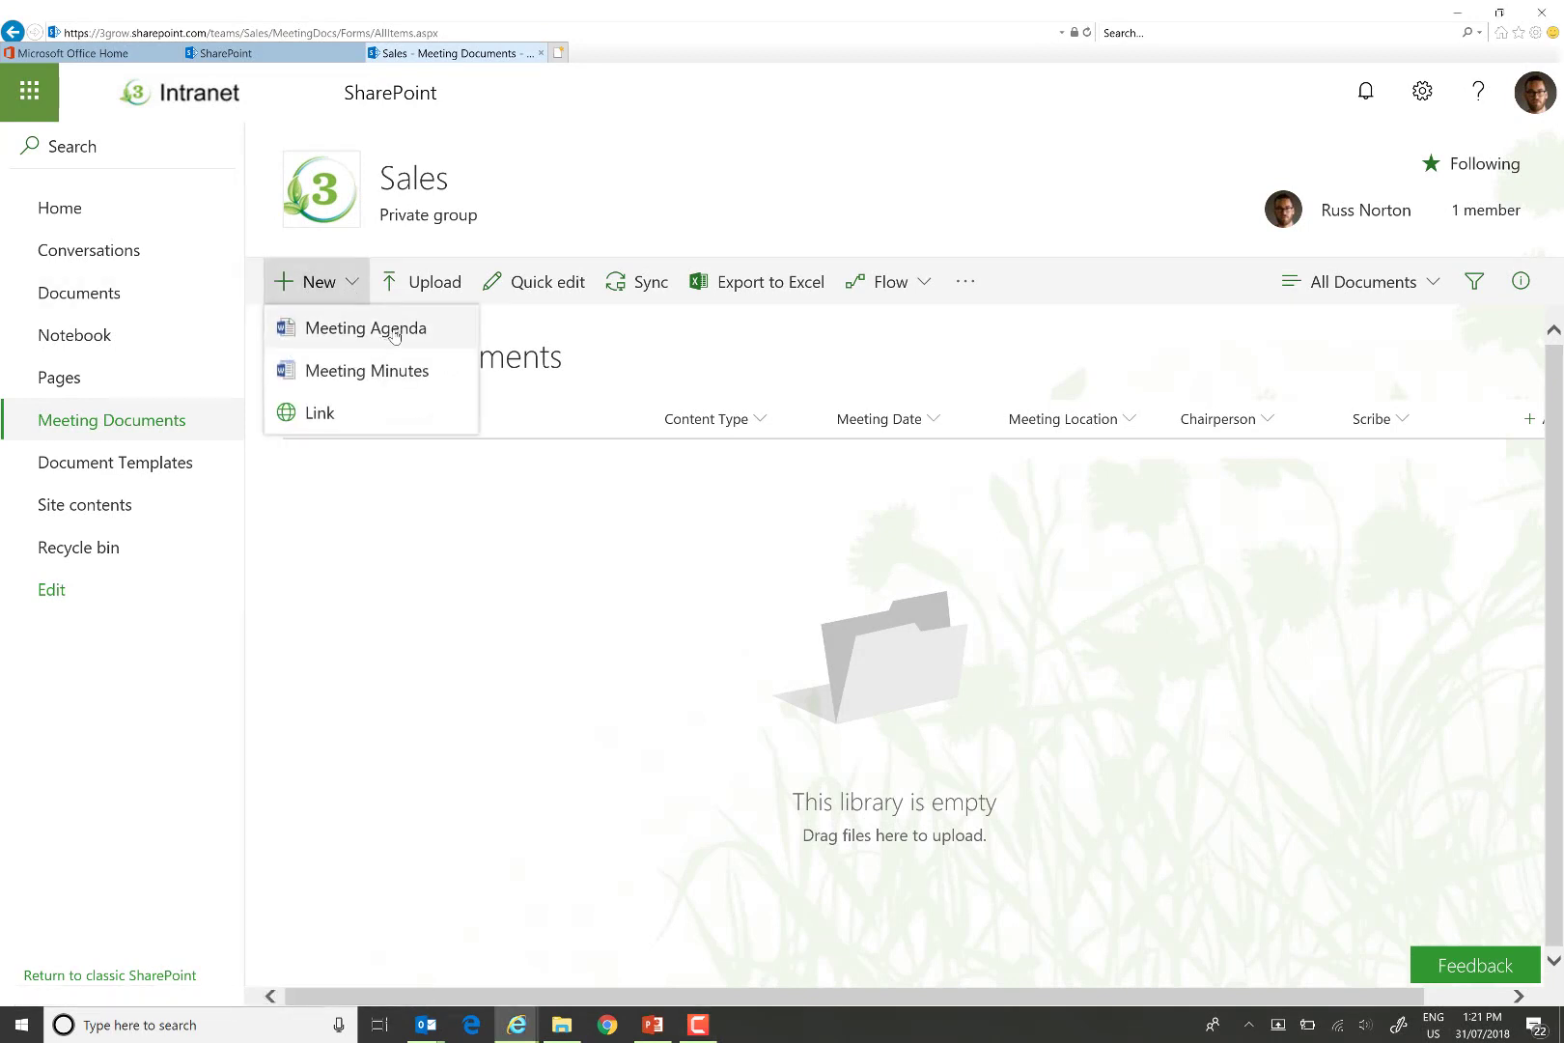
{"action": "left_click", "coordinate": [394, 332]}
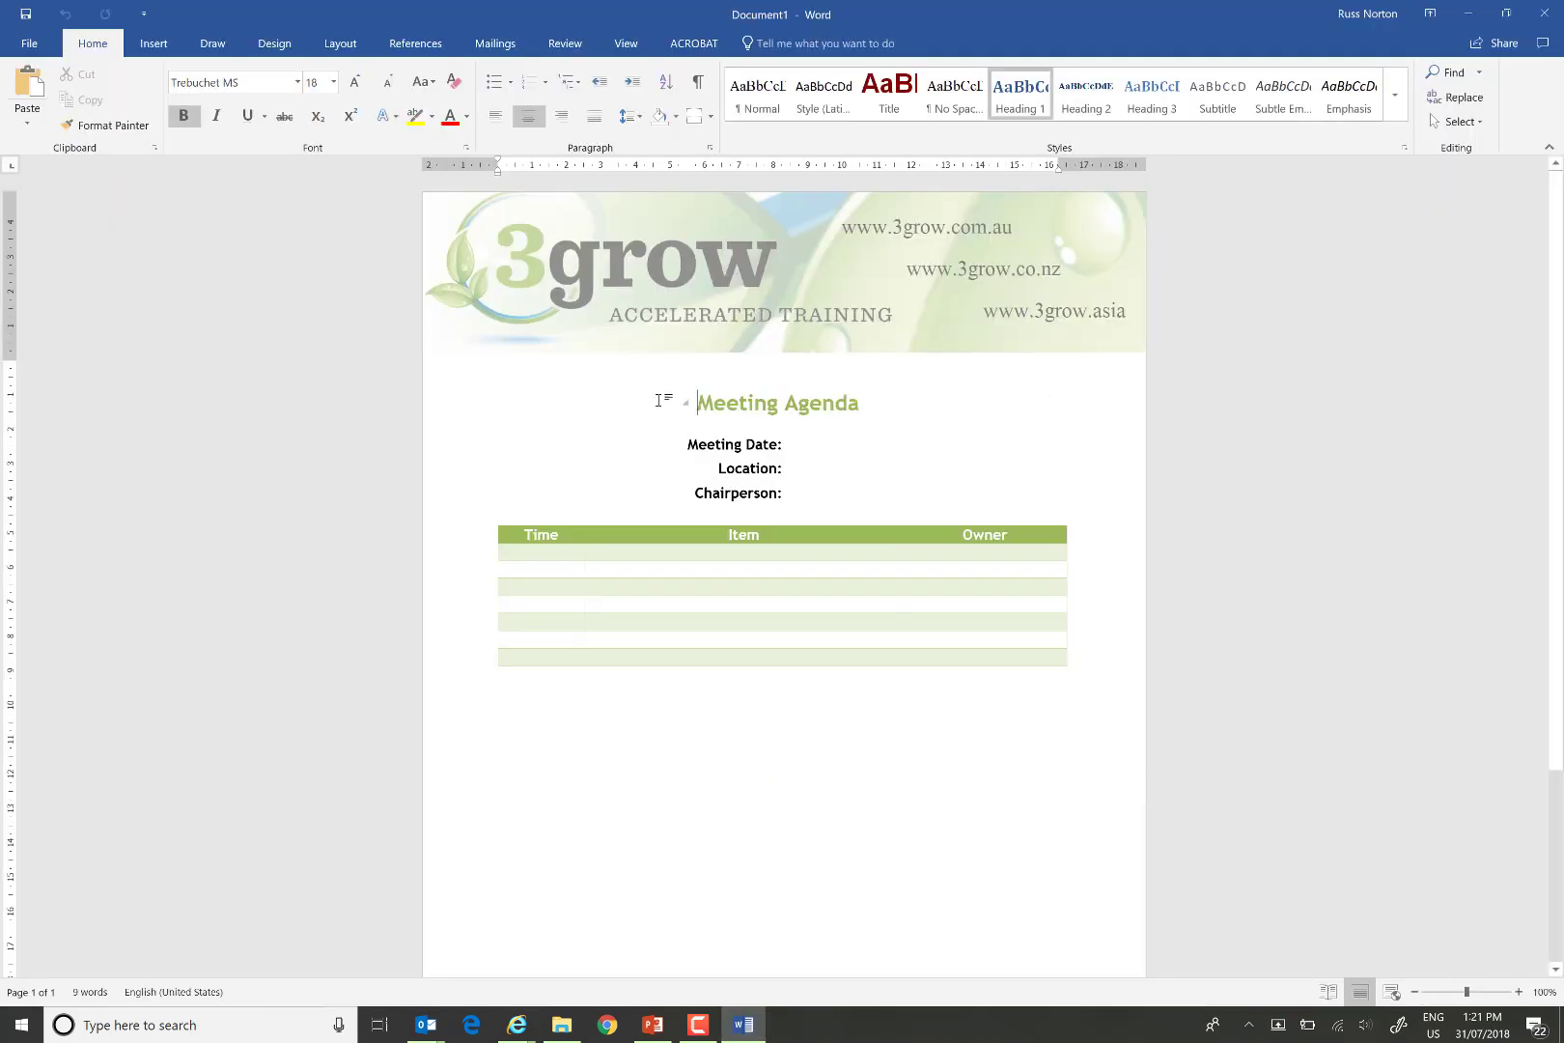
{"action": "left_click", "coordinate": [1544, 14]}
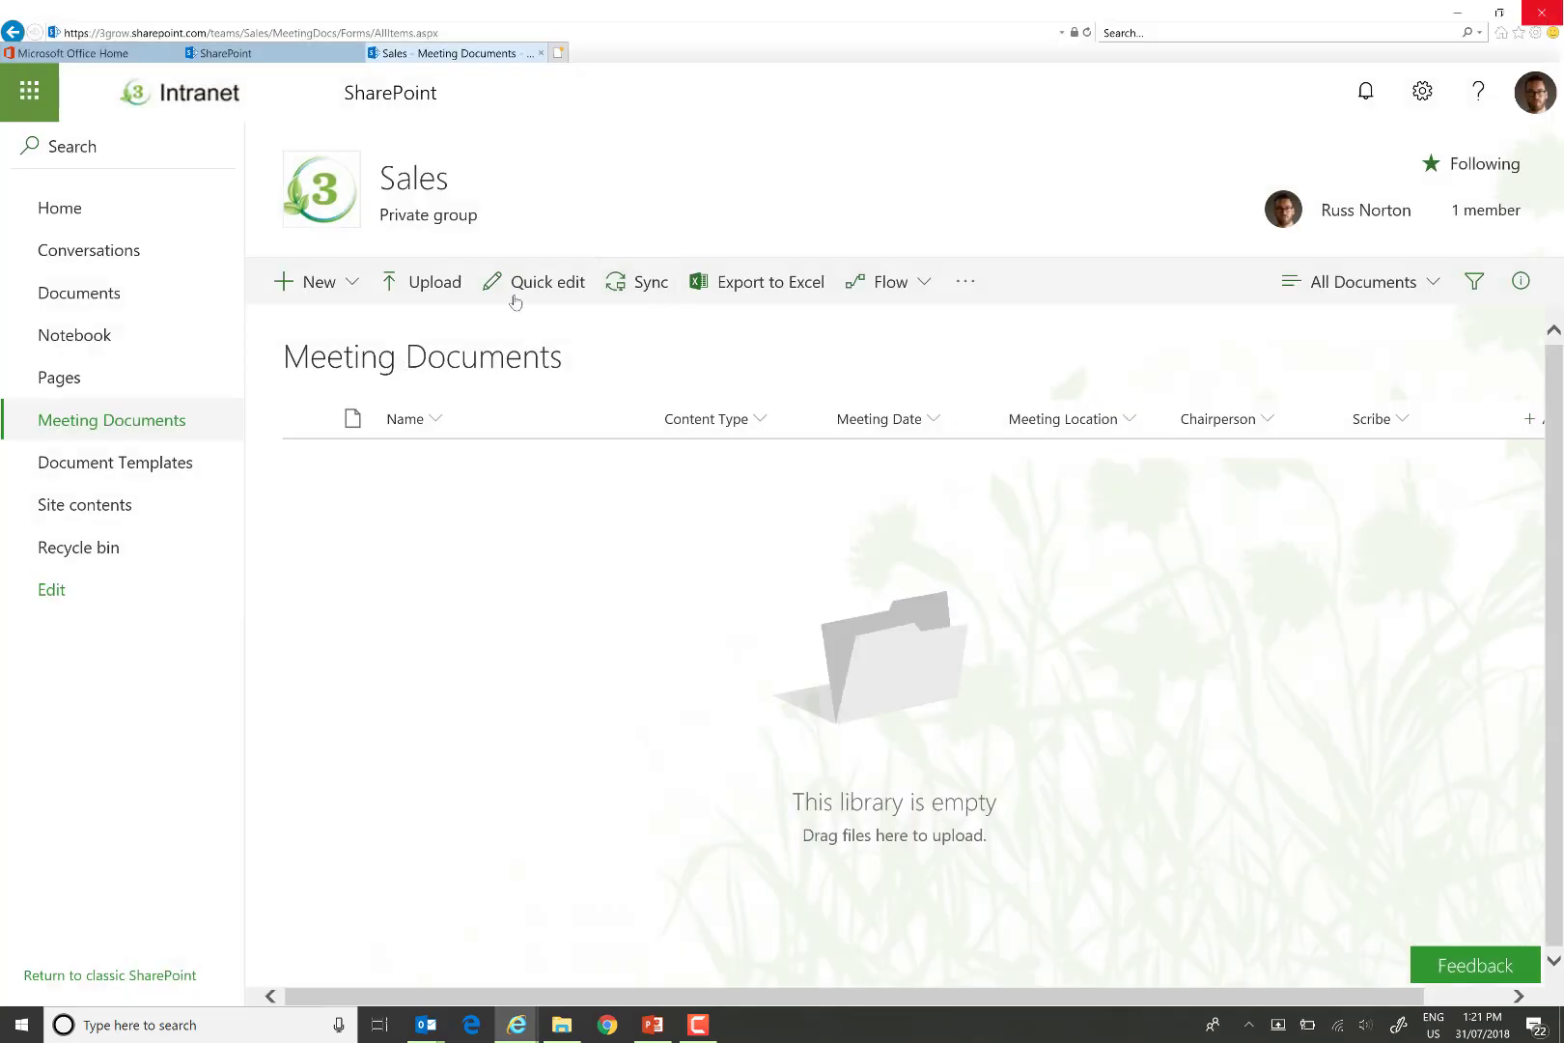
Create a new Meeting Minutes document, note it opens blank, close it, and return to Document Templates.
{"action": "left_click", "coordinate": [353, 286]}
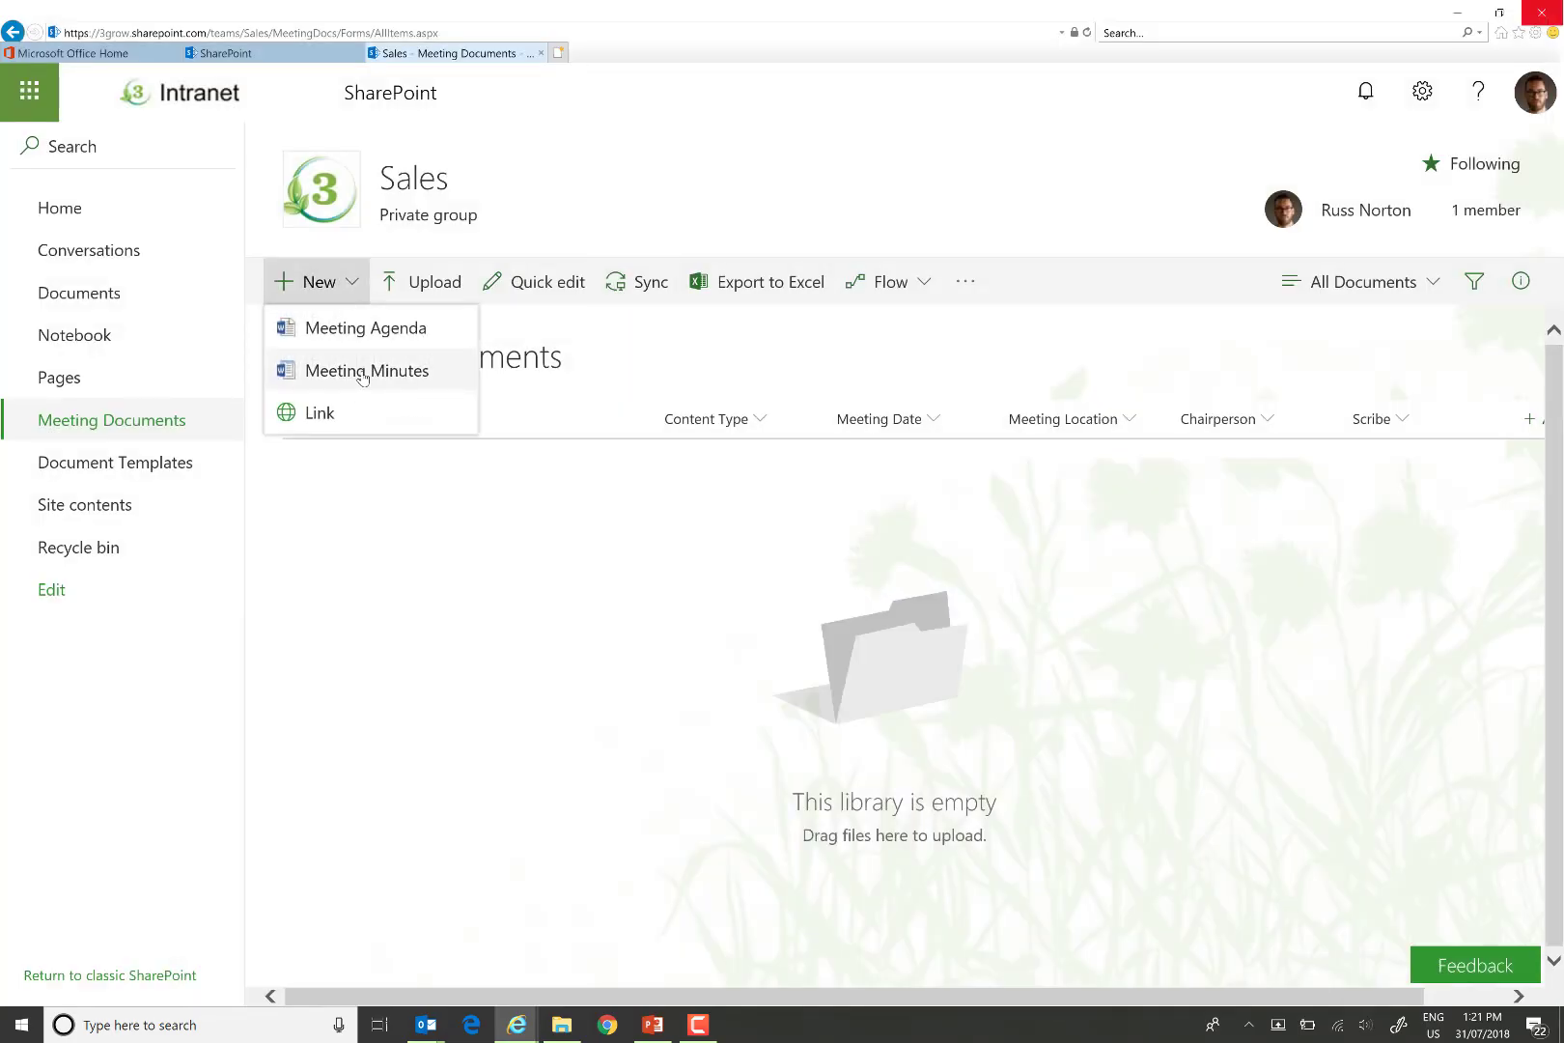
{"action": "left_click", "coordinate": [362, 373]}
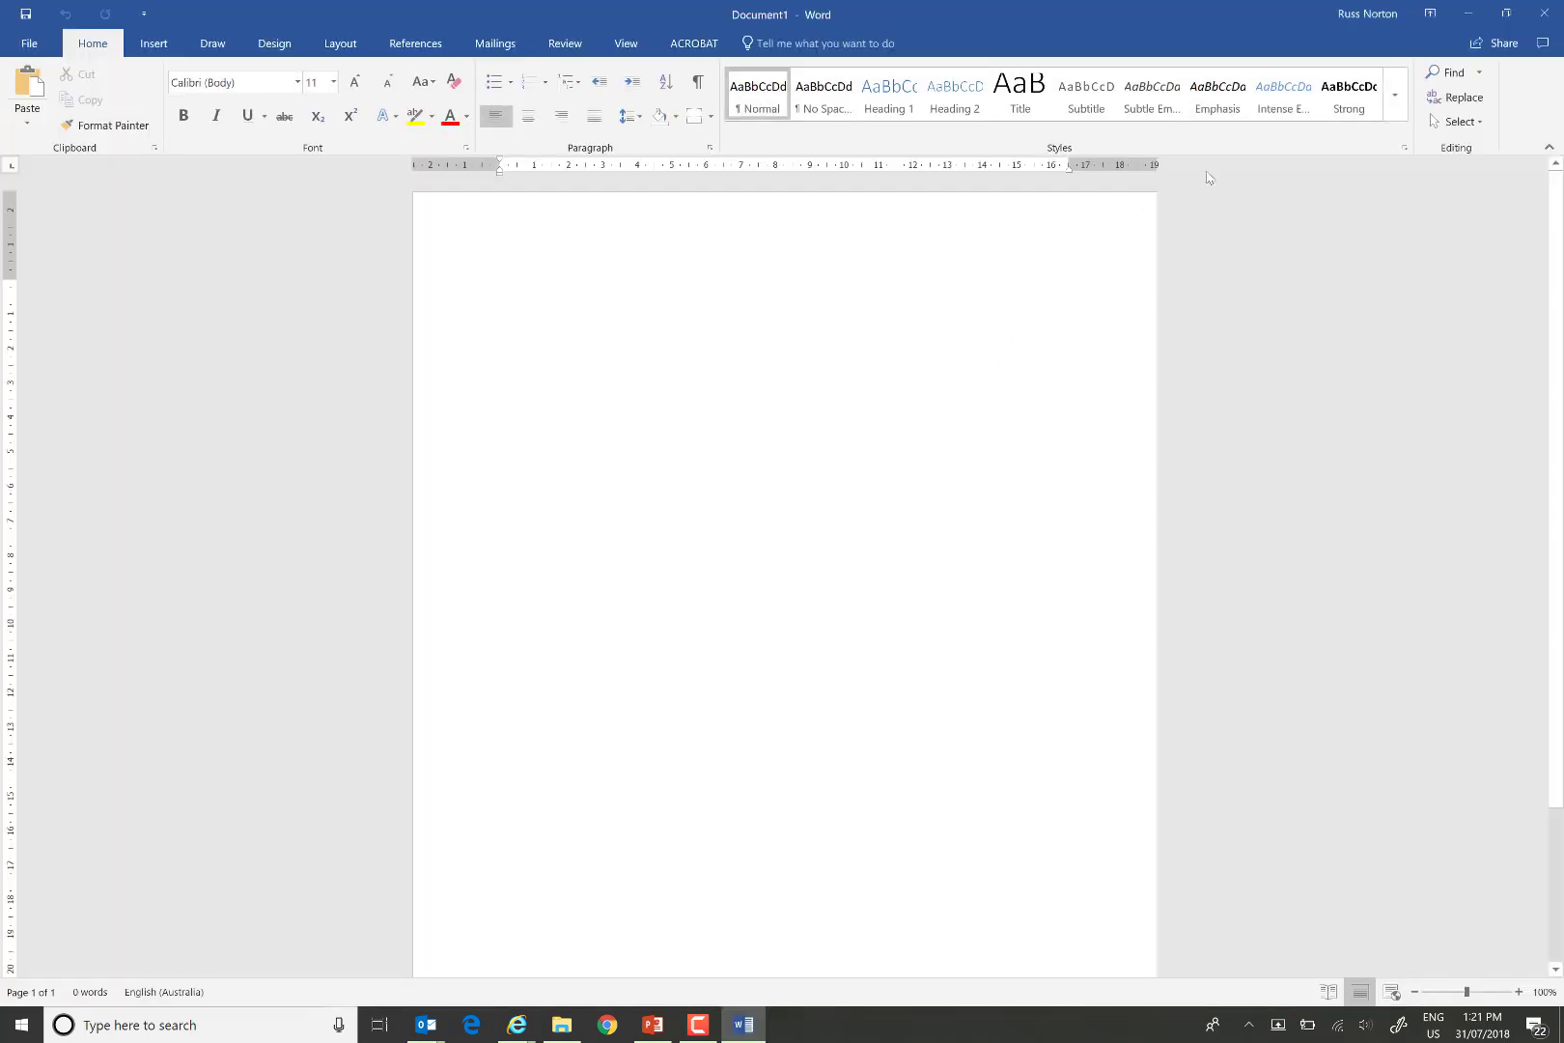
{"action": "left_click", "coordinate": [1546, 17]}
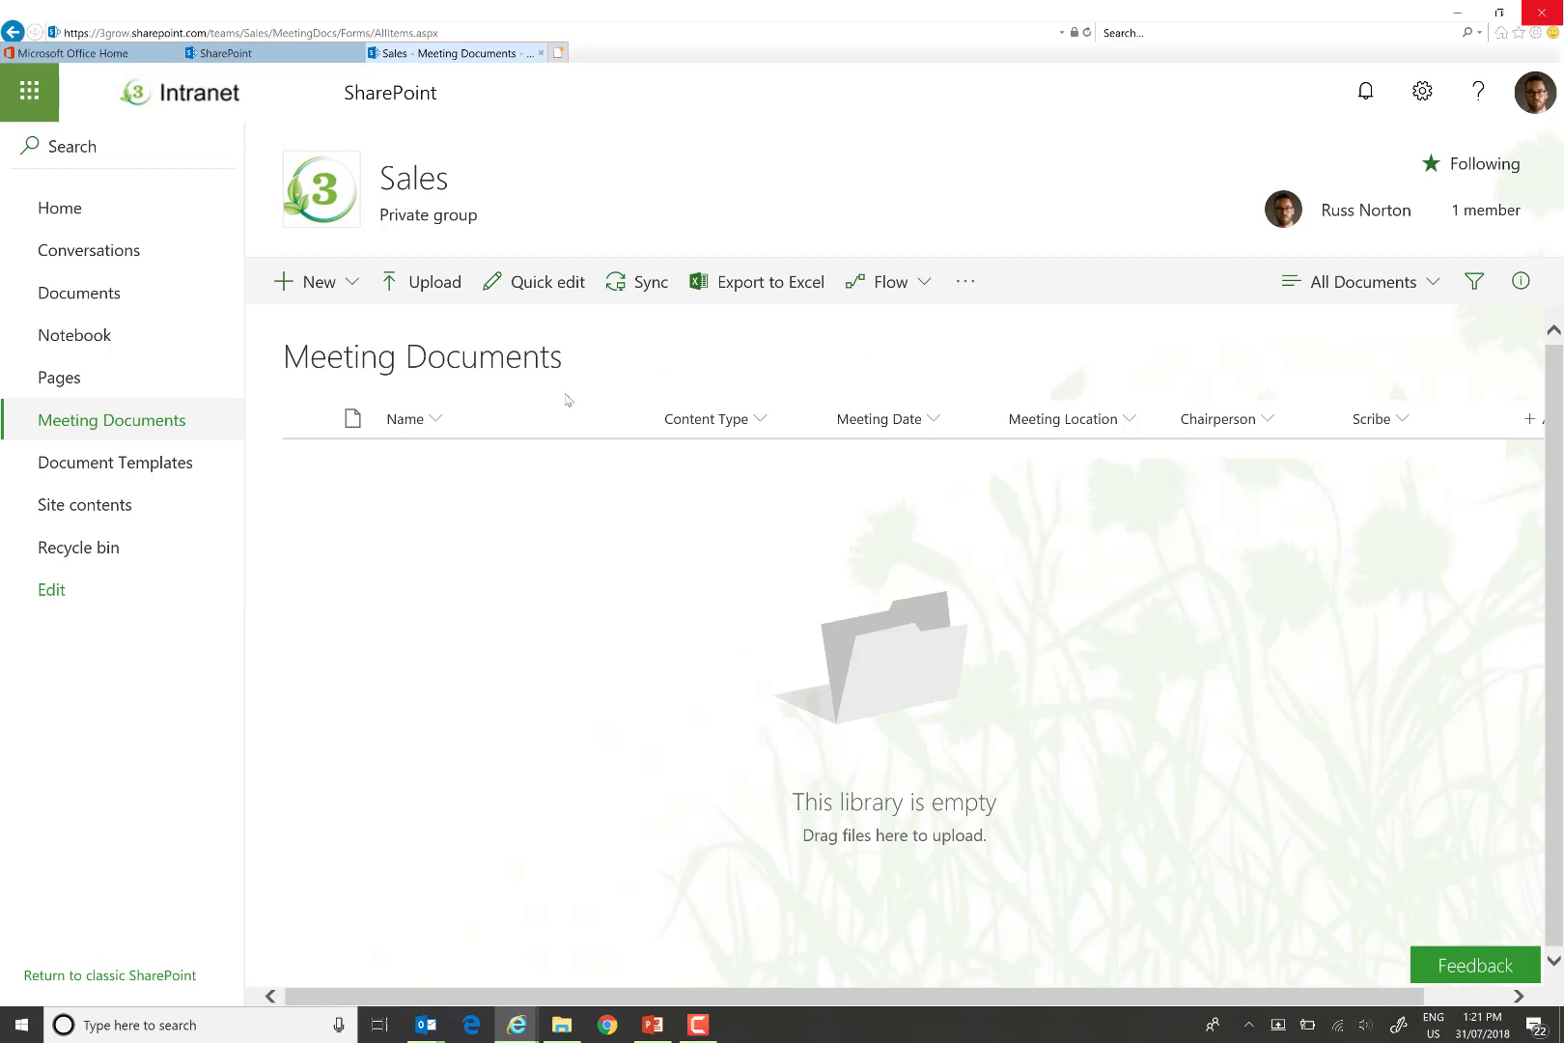
{"action": "left_click", "coordinate": [135, 470]}
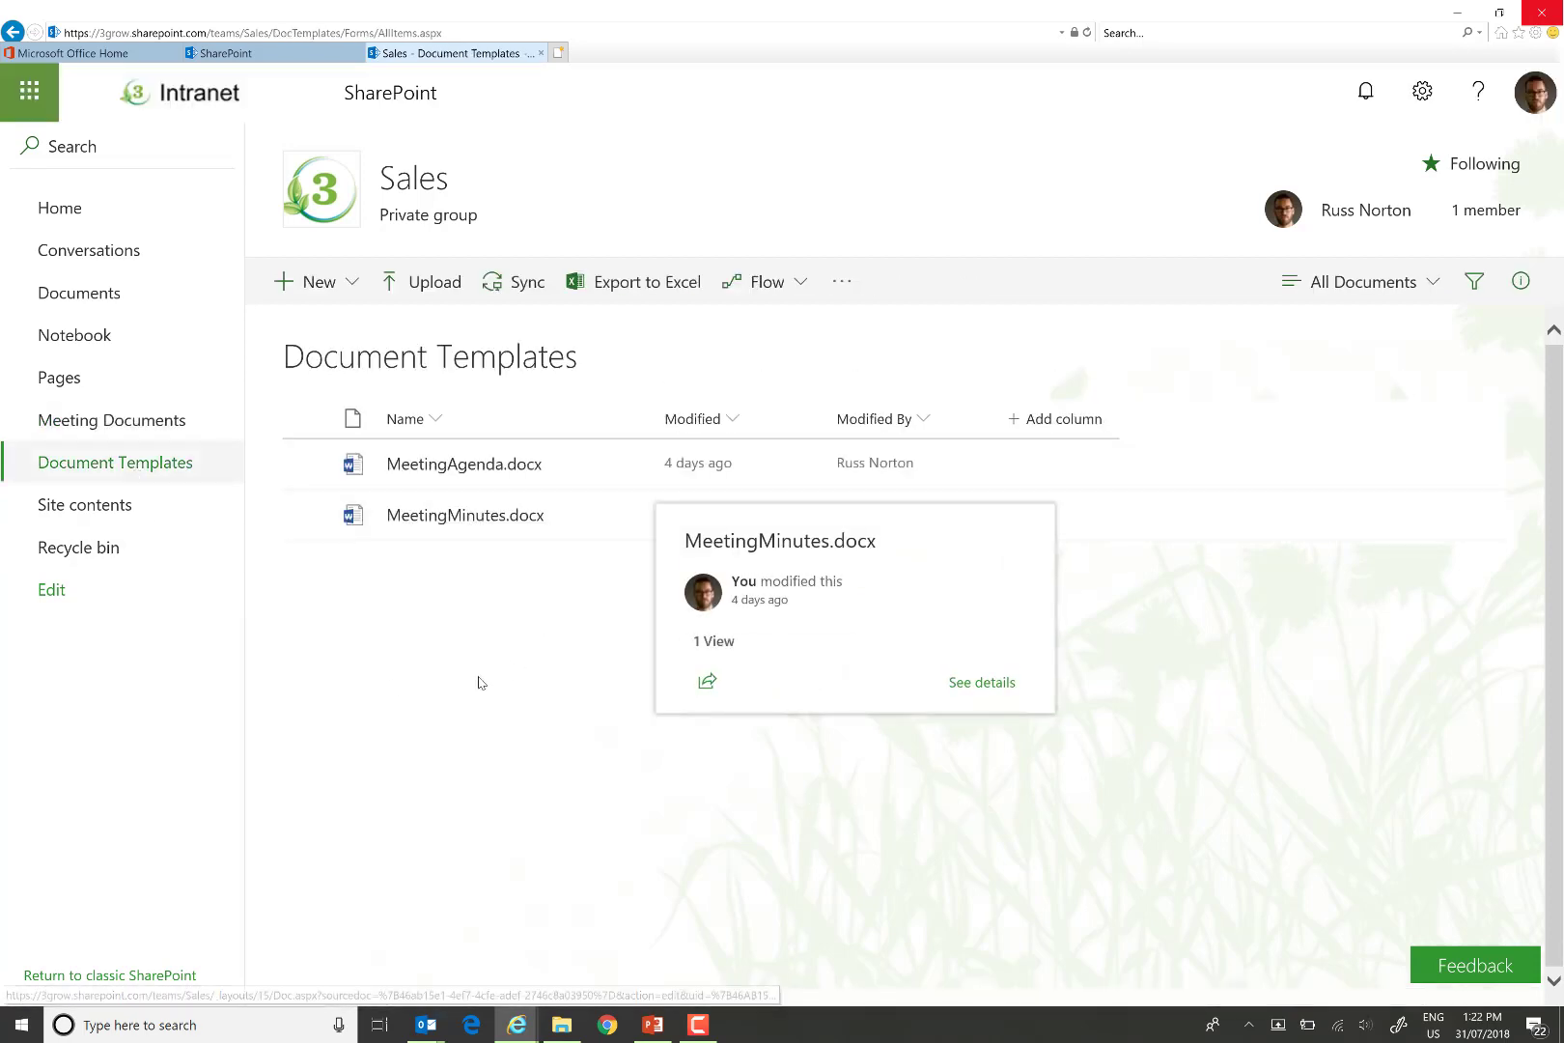
Select MeetingMinutes.docx and copy the library's web address up to DocTemplates/.
{"action": "left_click", "coordinate": [308, 516]}
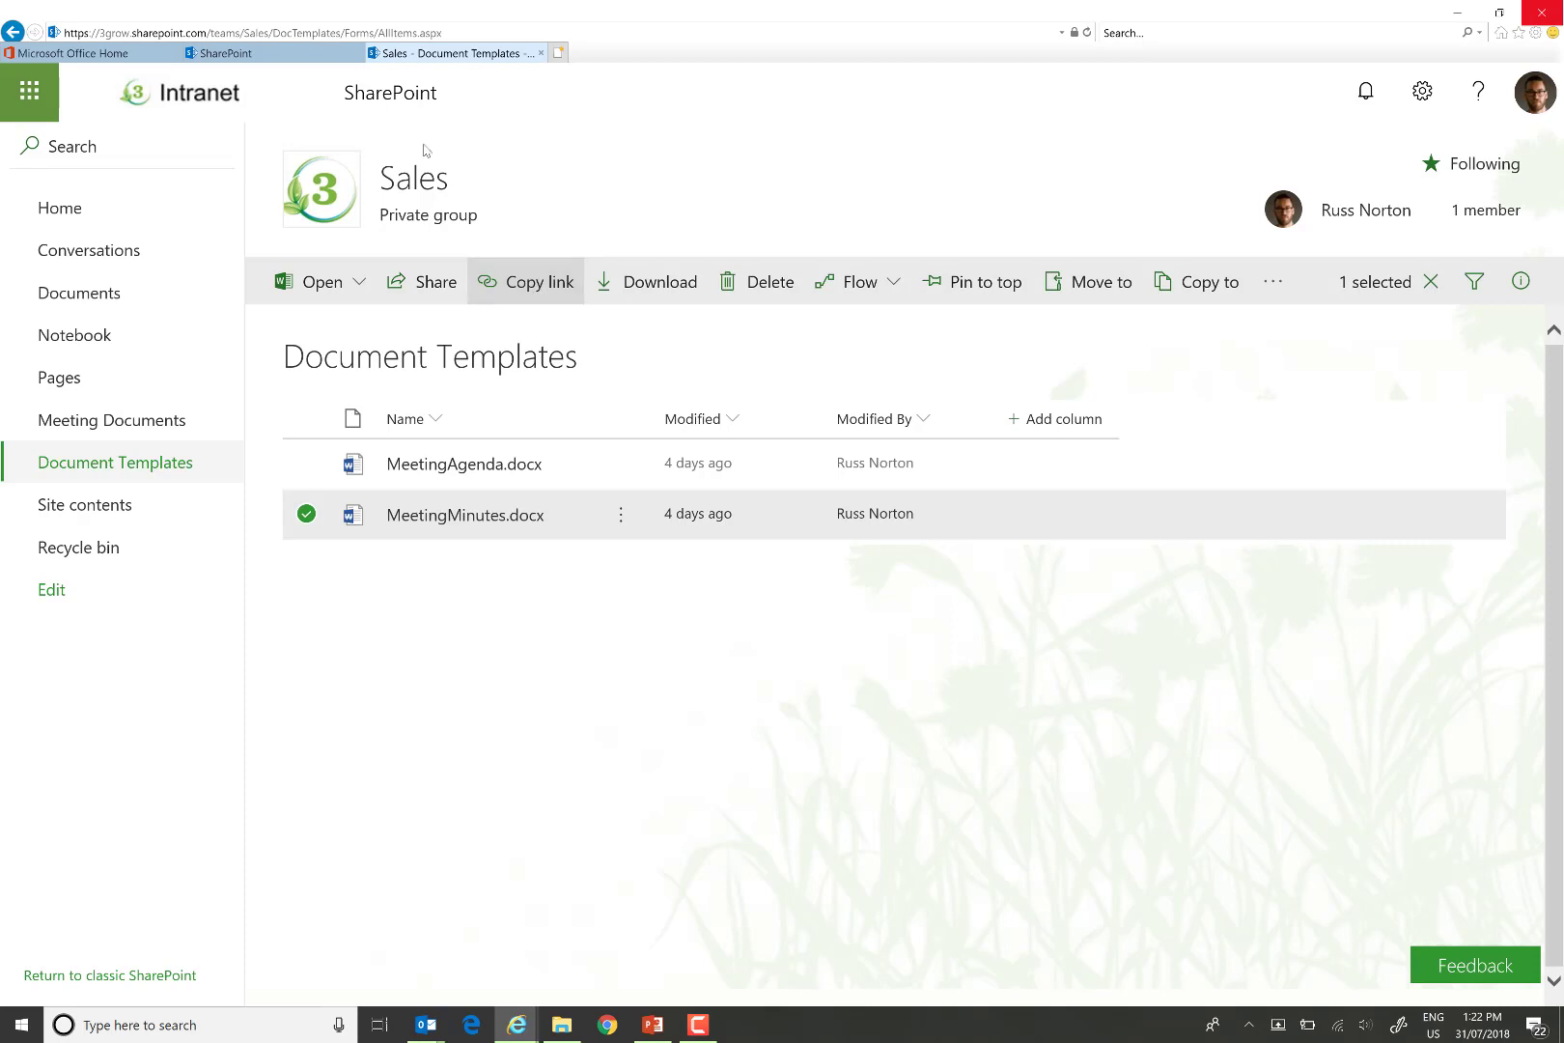
{"action": "left_click", "coordinate": [364, 33]}
{"action": "left_click", "coordinate": [346, 35]}
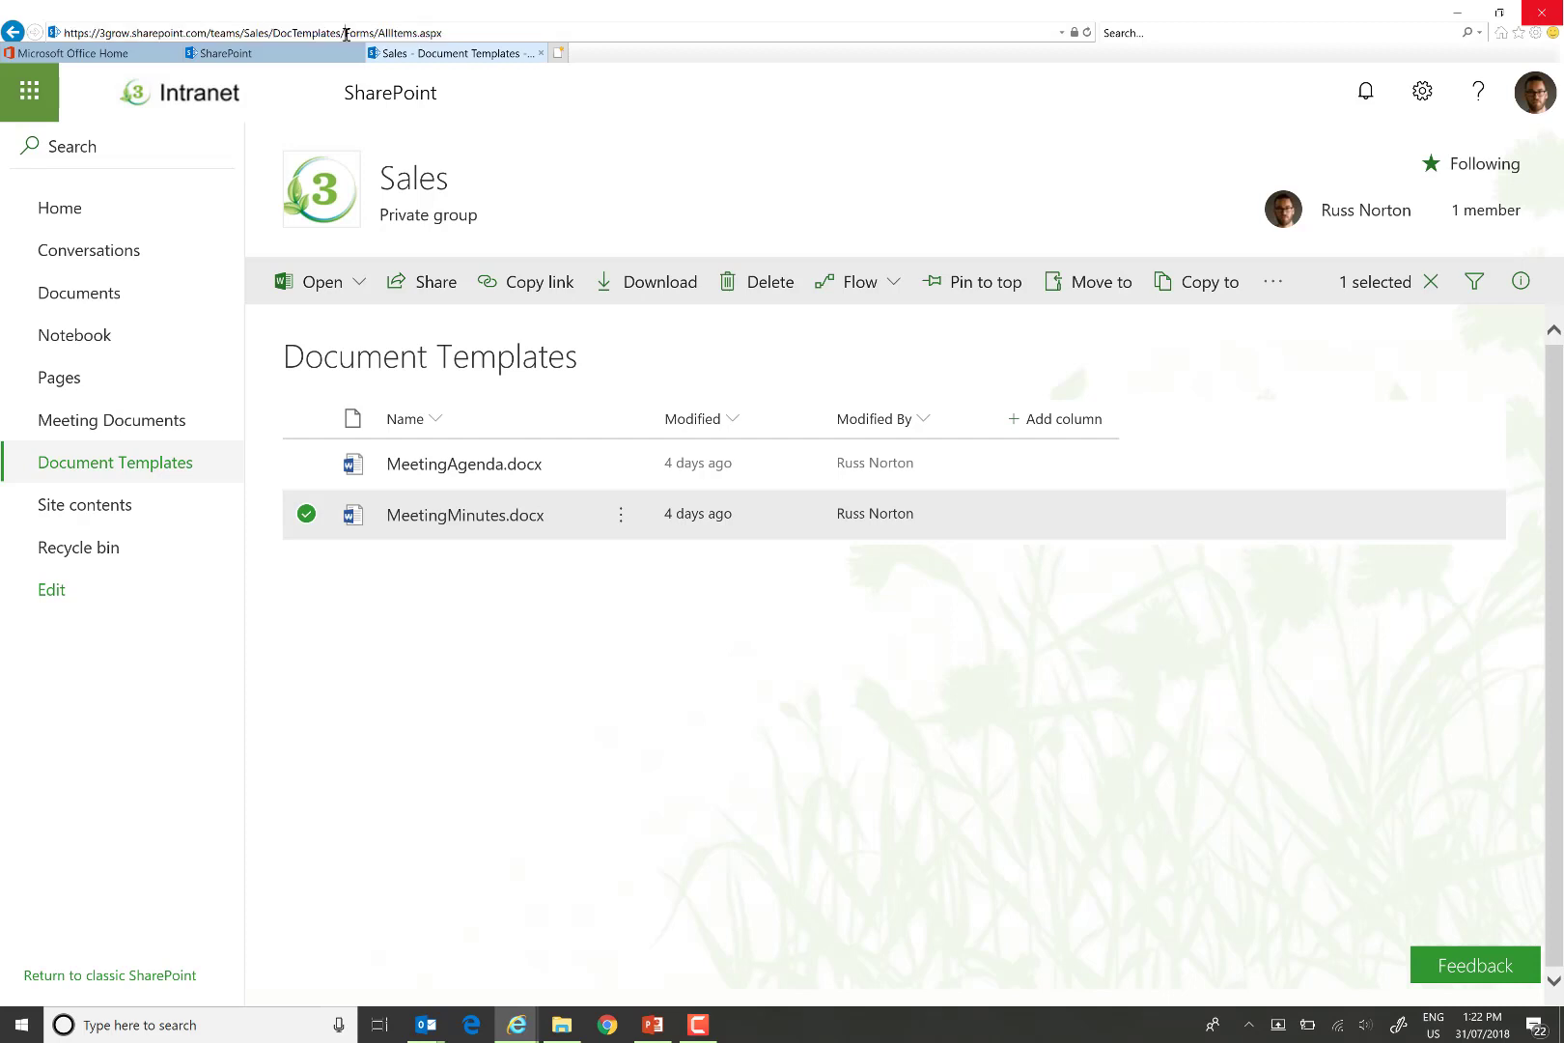
{"action": "left_click_drag", "start_coordinate": [345, 34], "coordinate": [64, 33]}
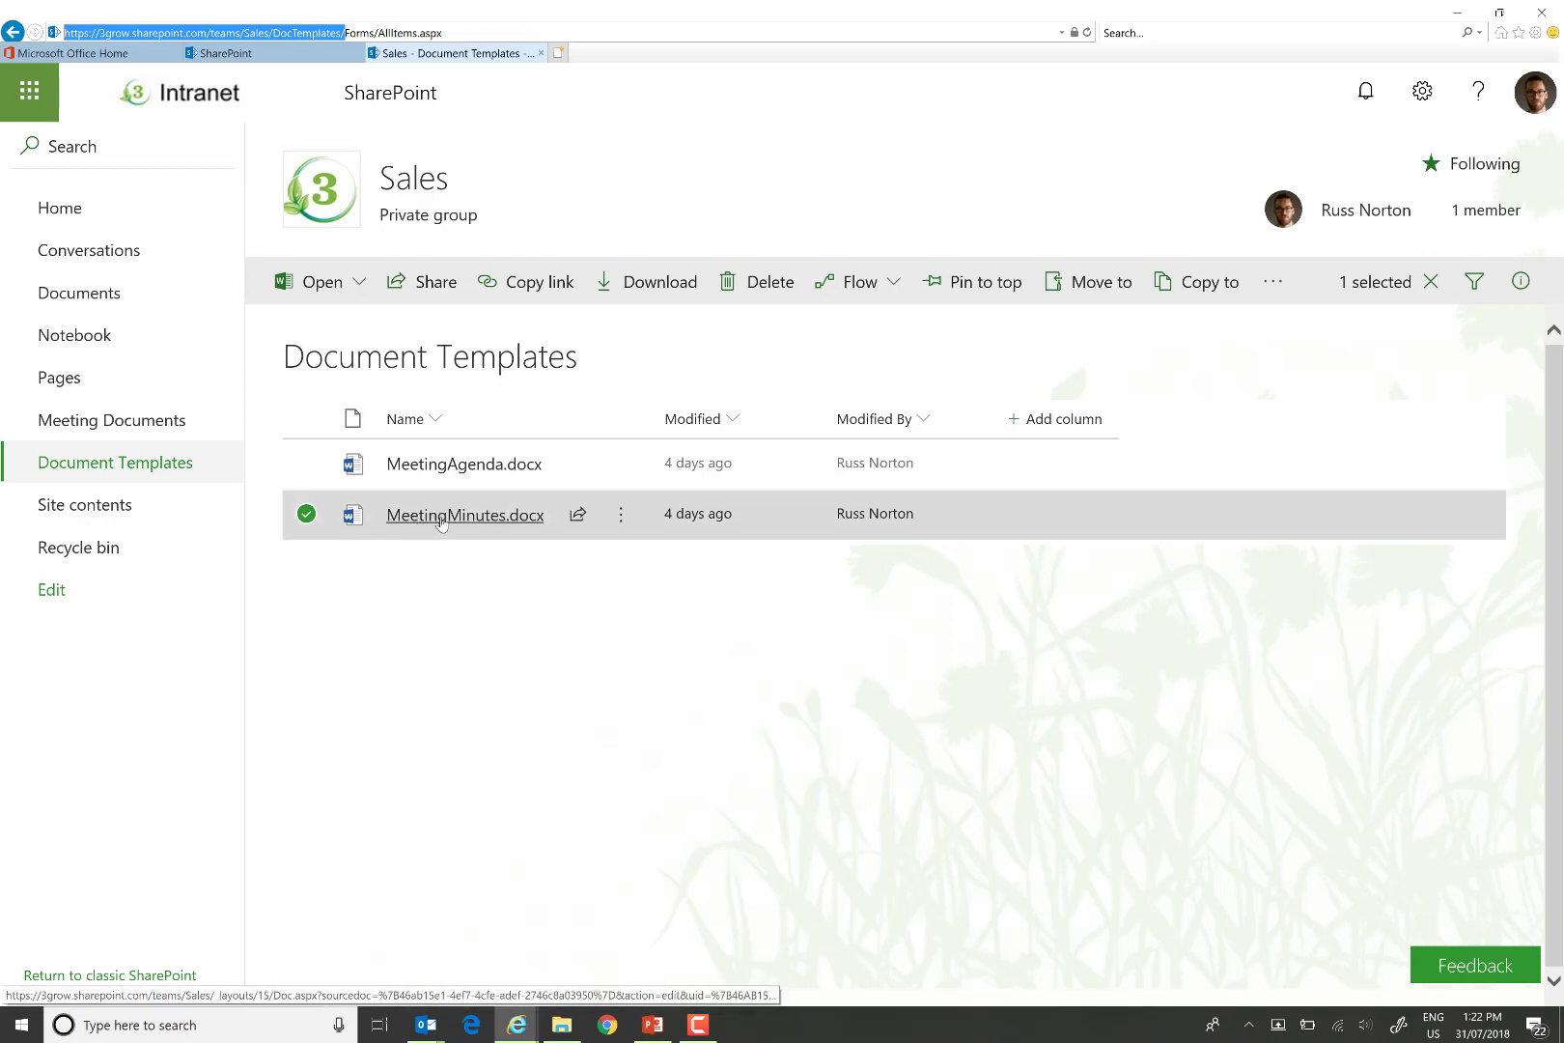
{"action": "mouse_move", "coordinate": [420, 523]}
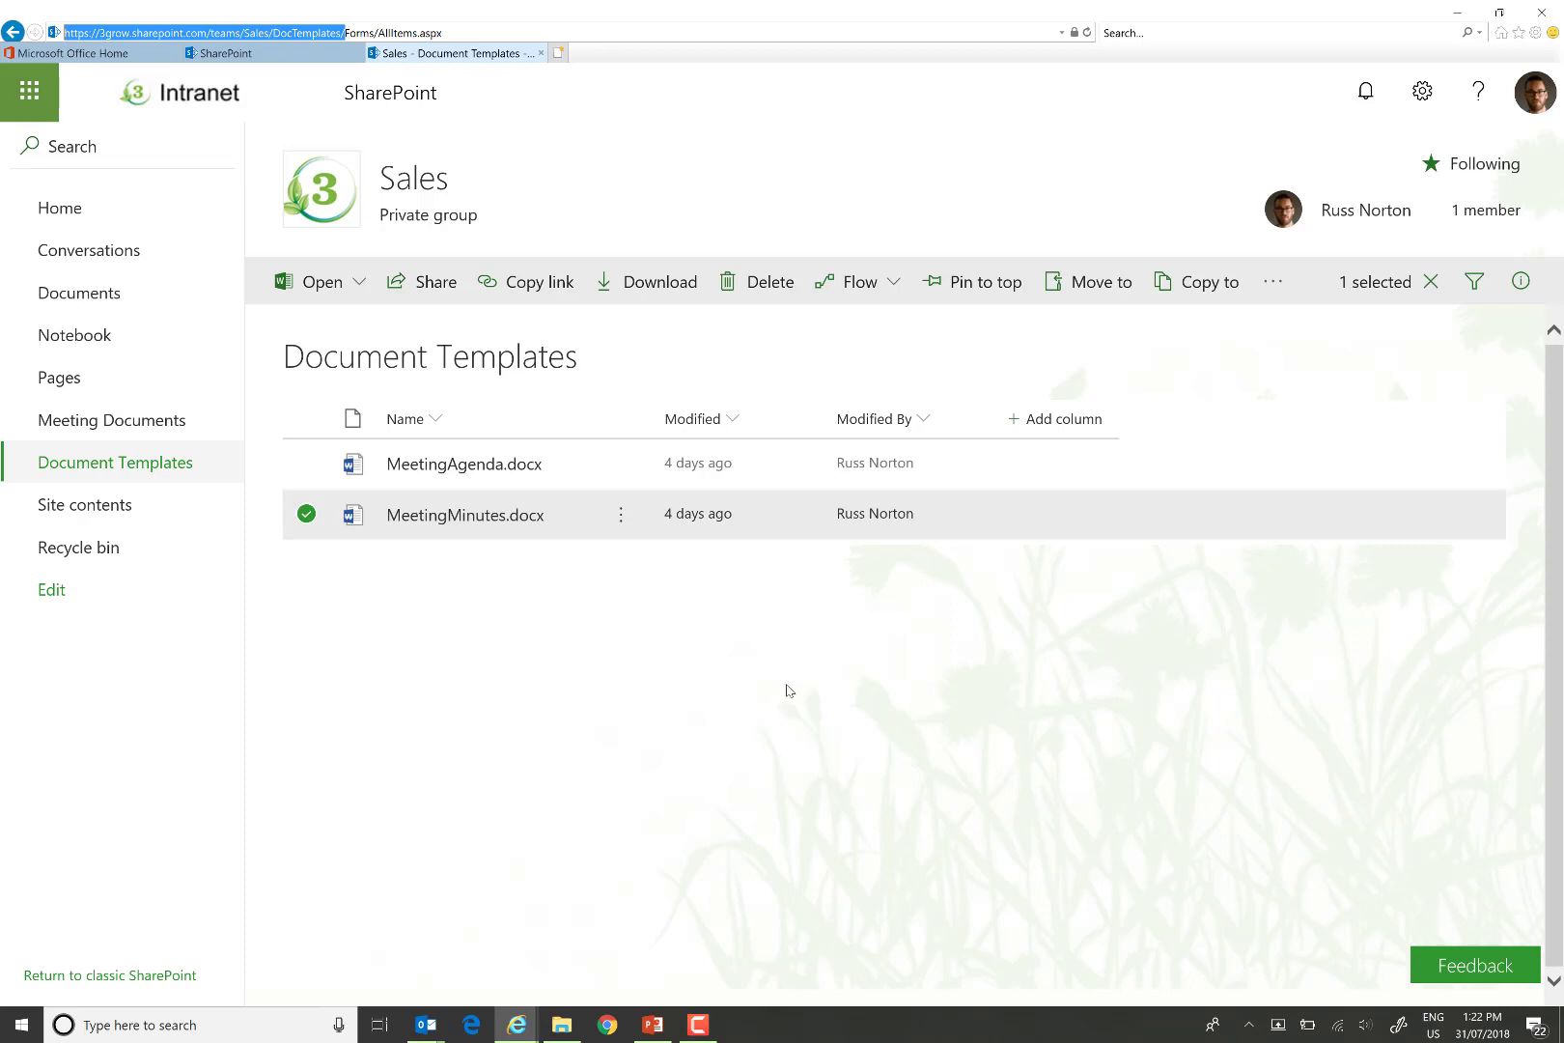
{"action": "left_click", "coordinate": [1420, 93]}
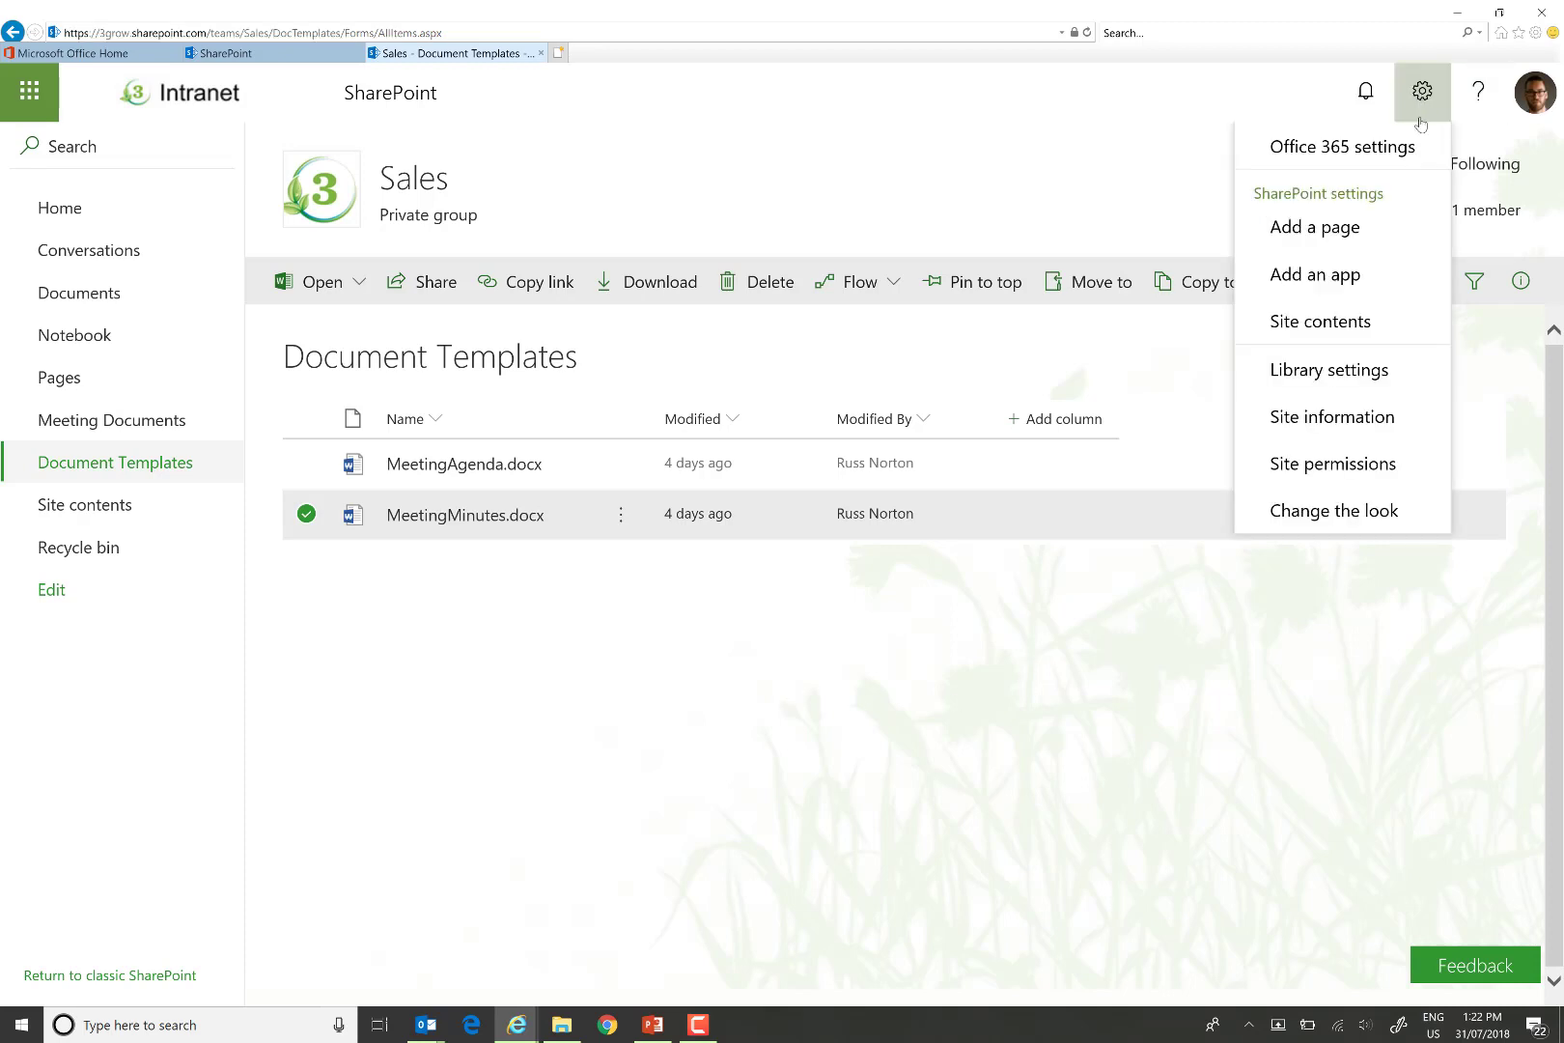
Go through site settings and Site content types to the Meeting Minutes content type's Advanced settings.
{"action": "left_click", "coordinate": [1357, 421]}
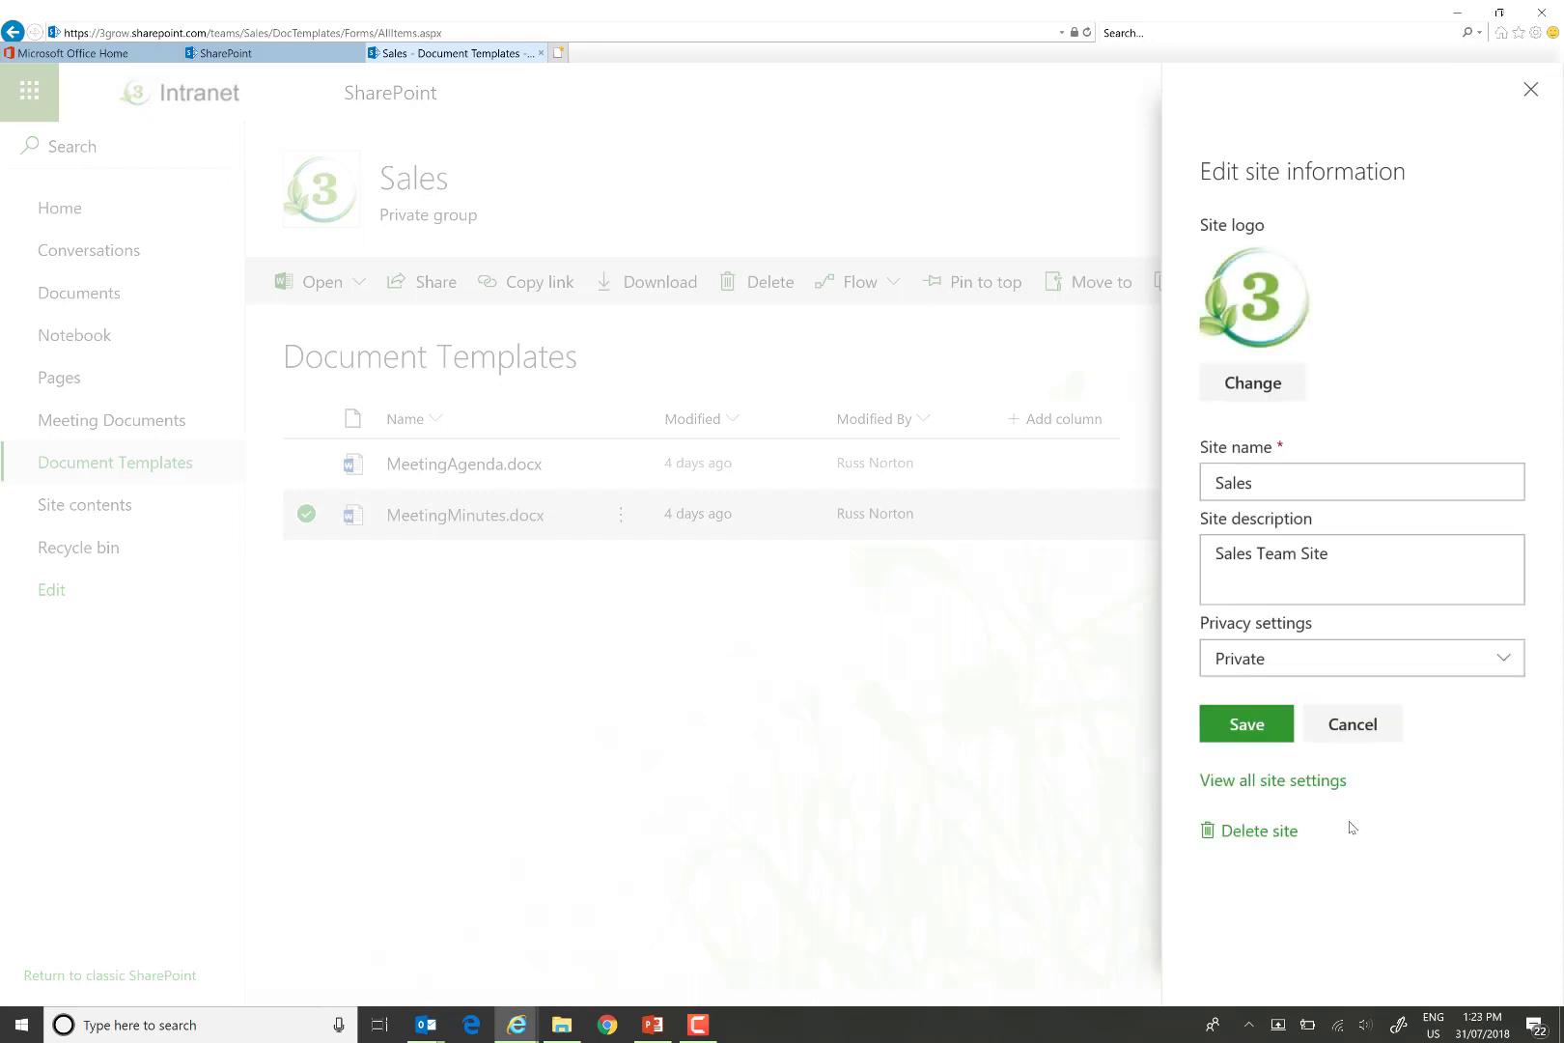
{"action": "left_click", "coordinate": [1291, 788]}
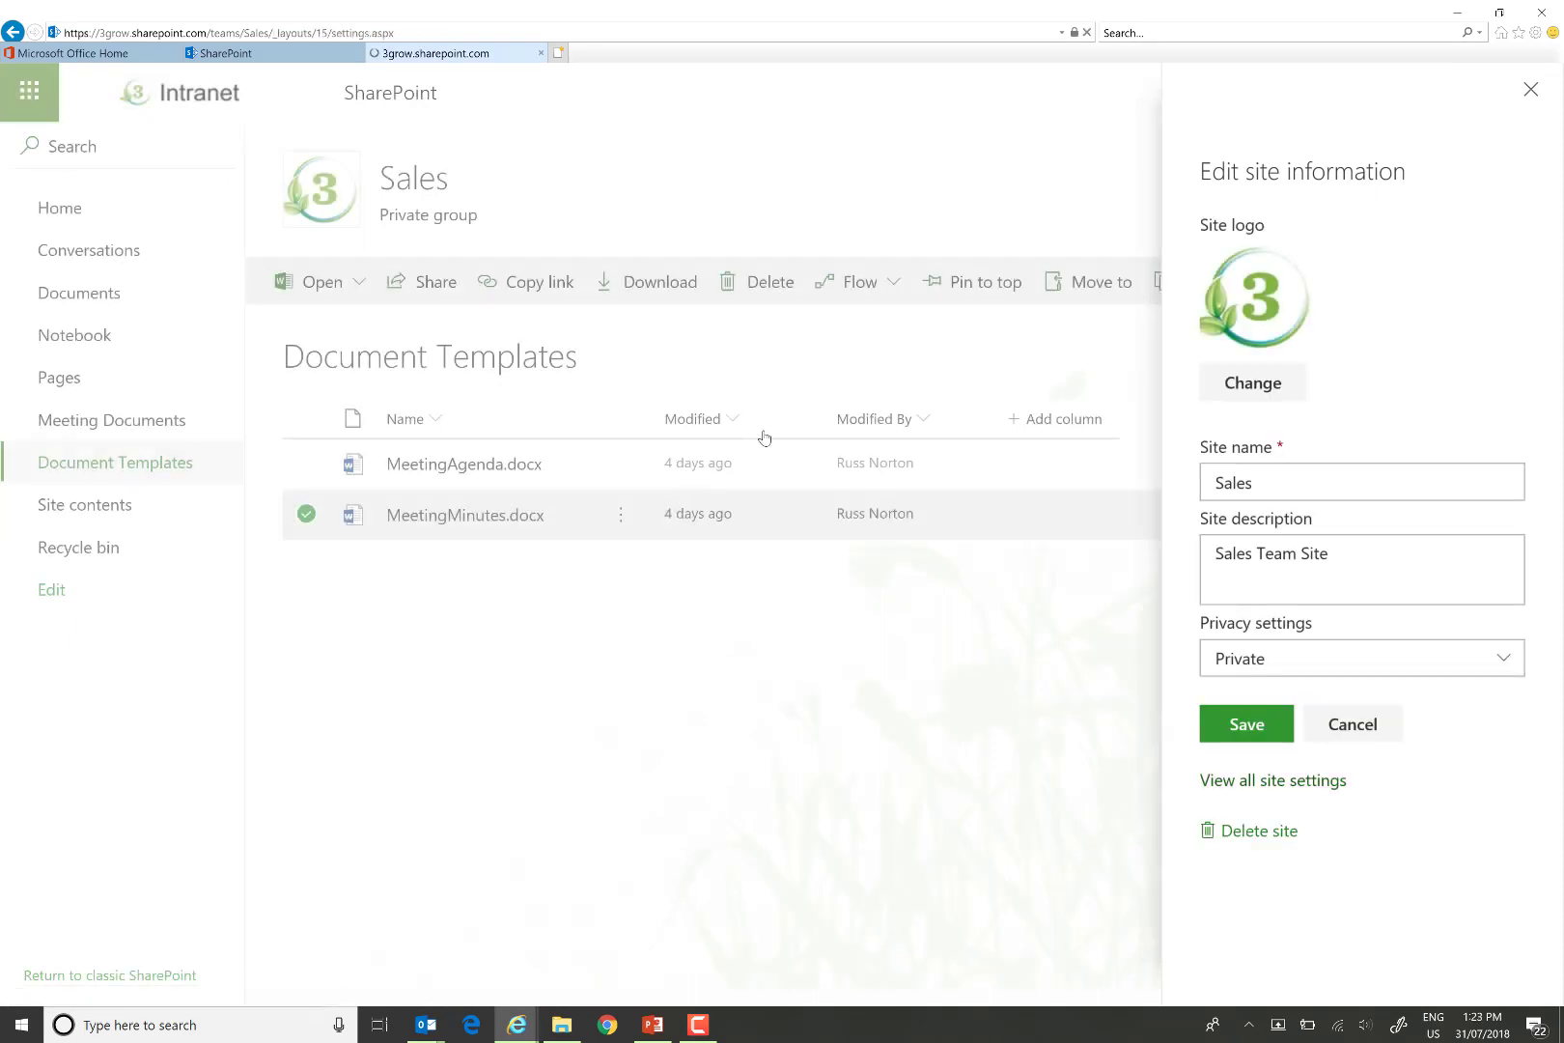
{"action": "left_click", "coordinate": [731, 356]}
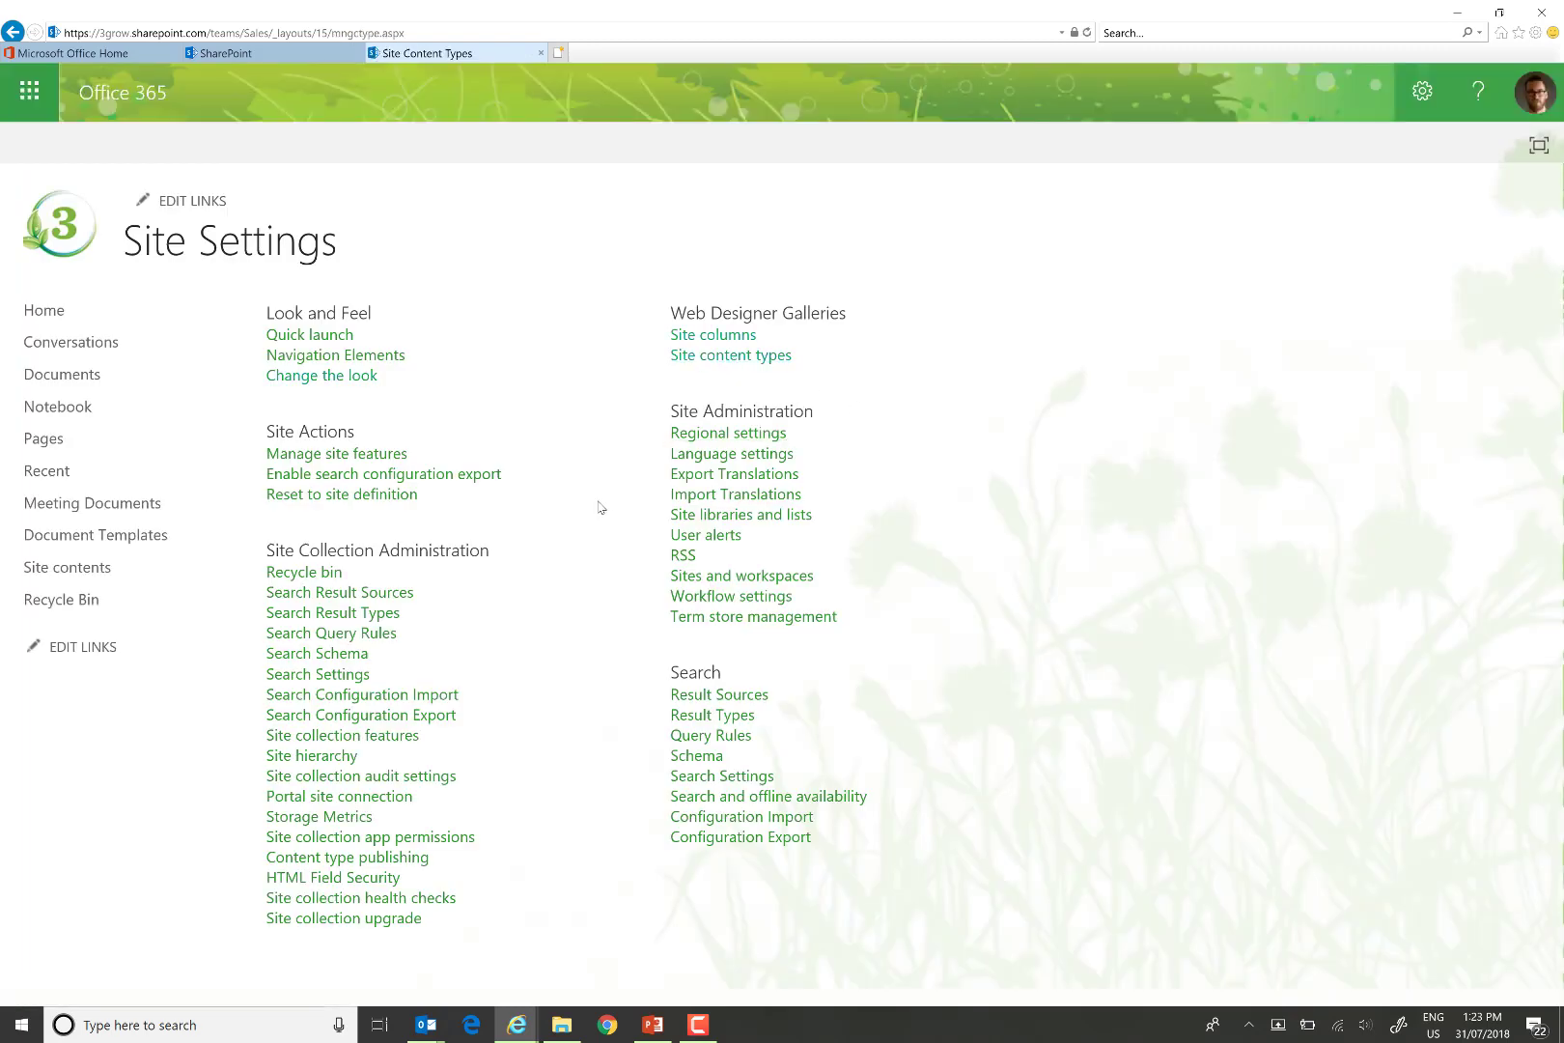
{"action": "left_click", "coordinate": [362, 511]}
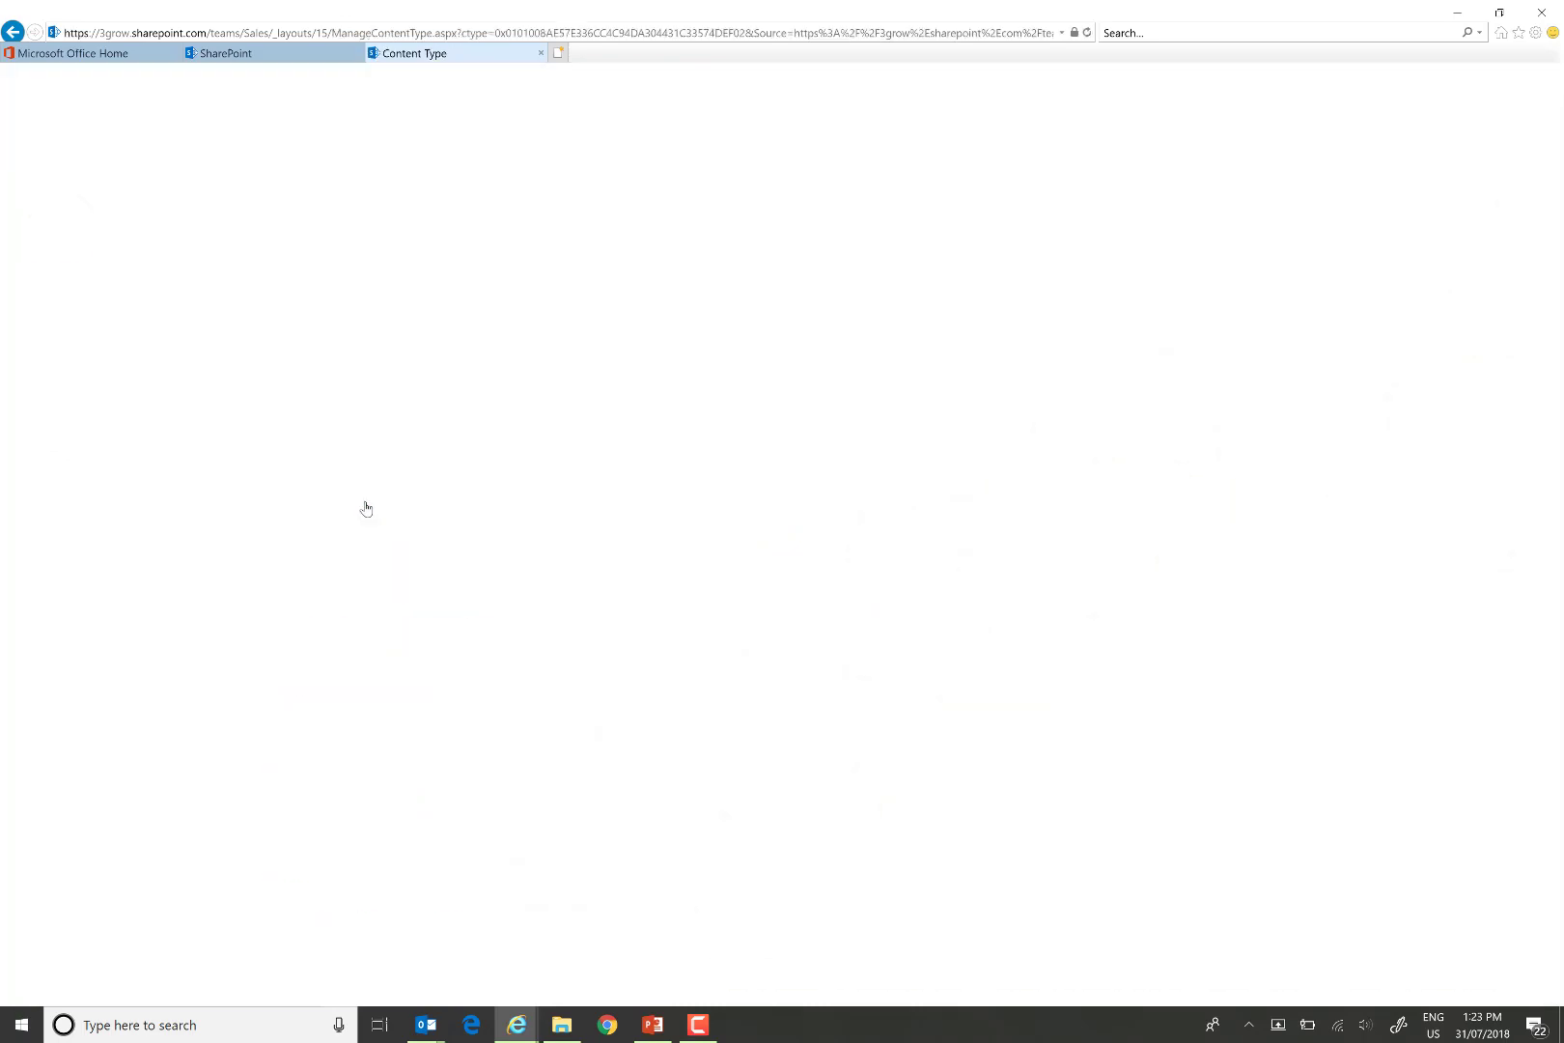
{"action": "left_click", "coordinate": [346, 524]}
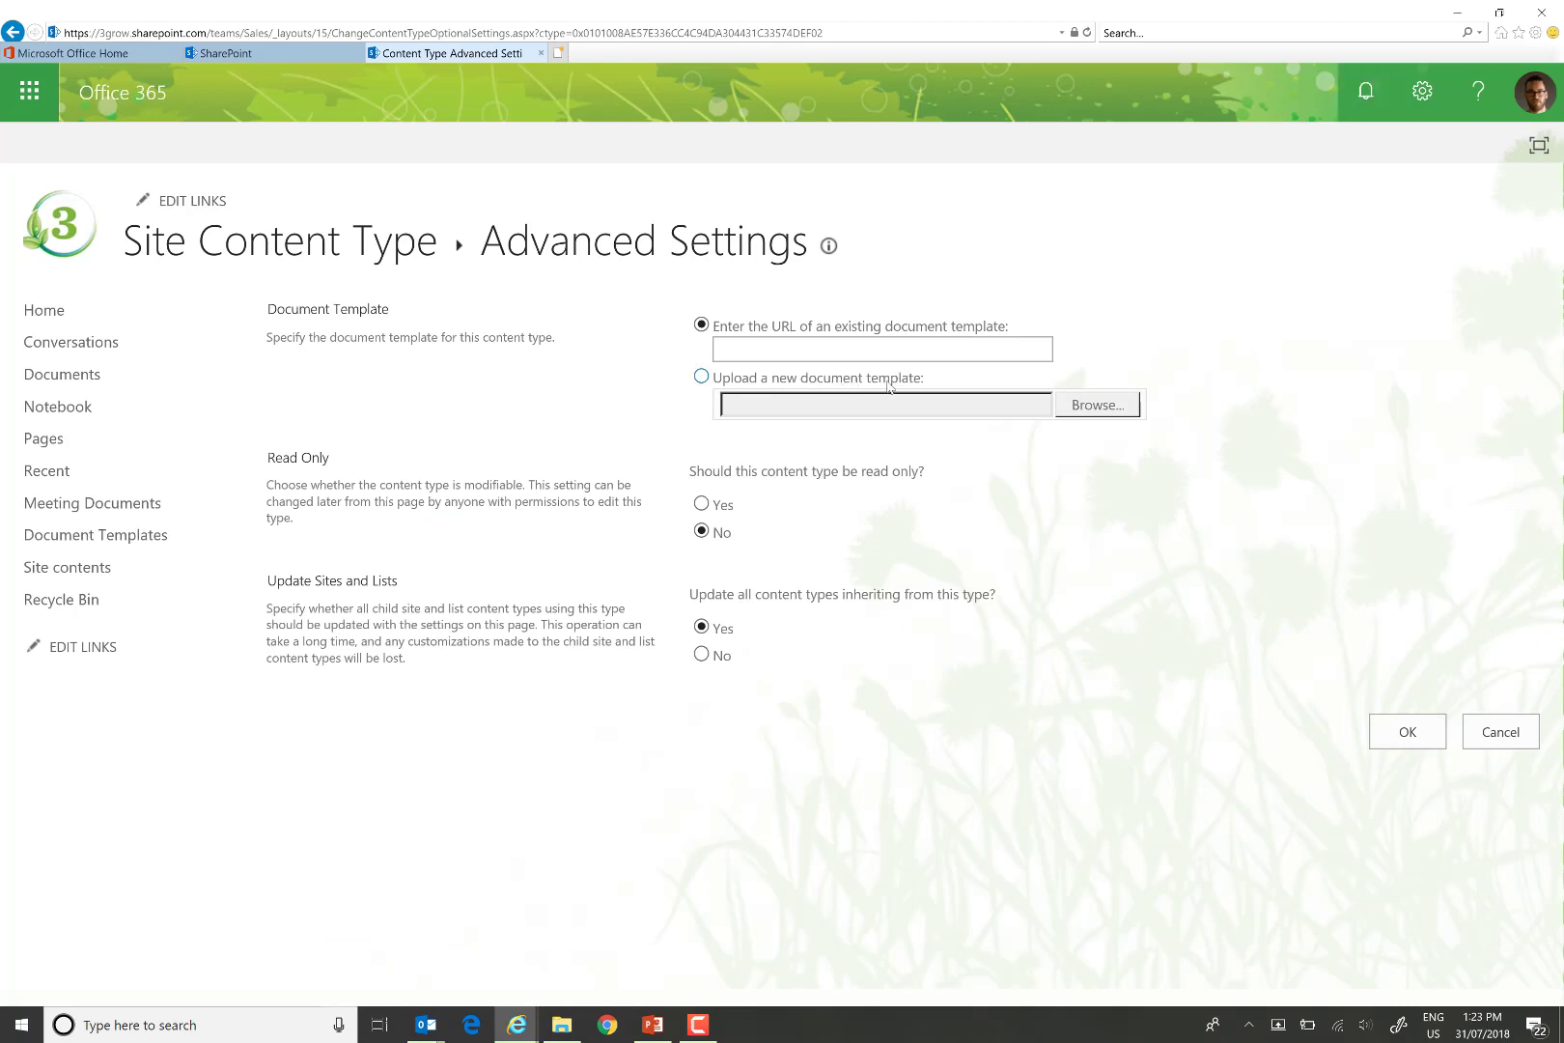
Enter the pasted DocTemplates/ address plus meetingminutes.docx as the template URL and apply it.
{"action": "left_click", "coordinate": [746, 352]}
{"action": "key", "text": "ctrl+v"}
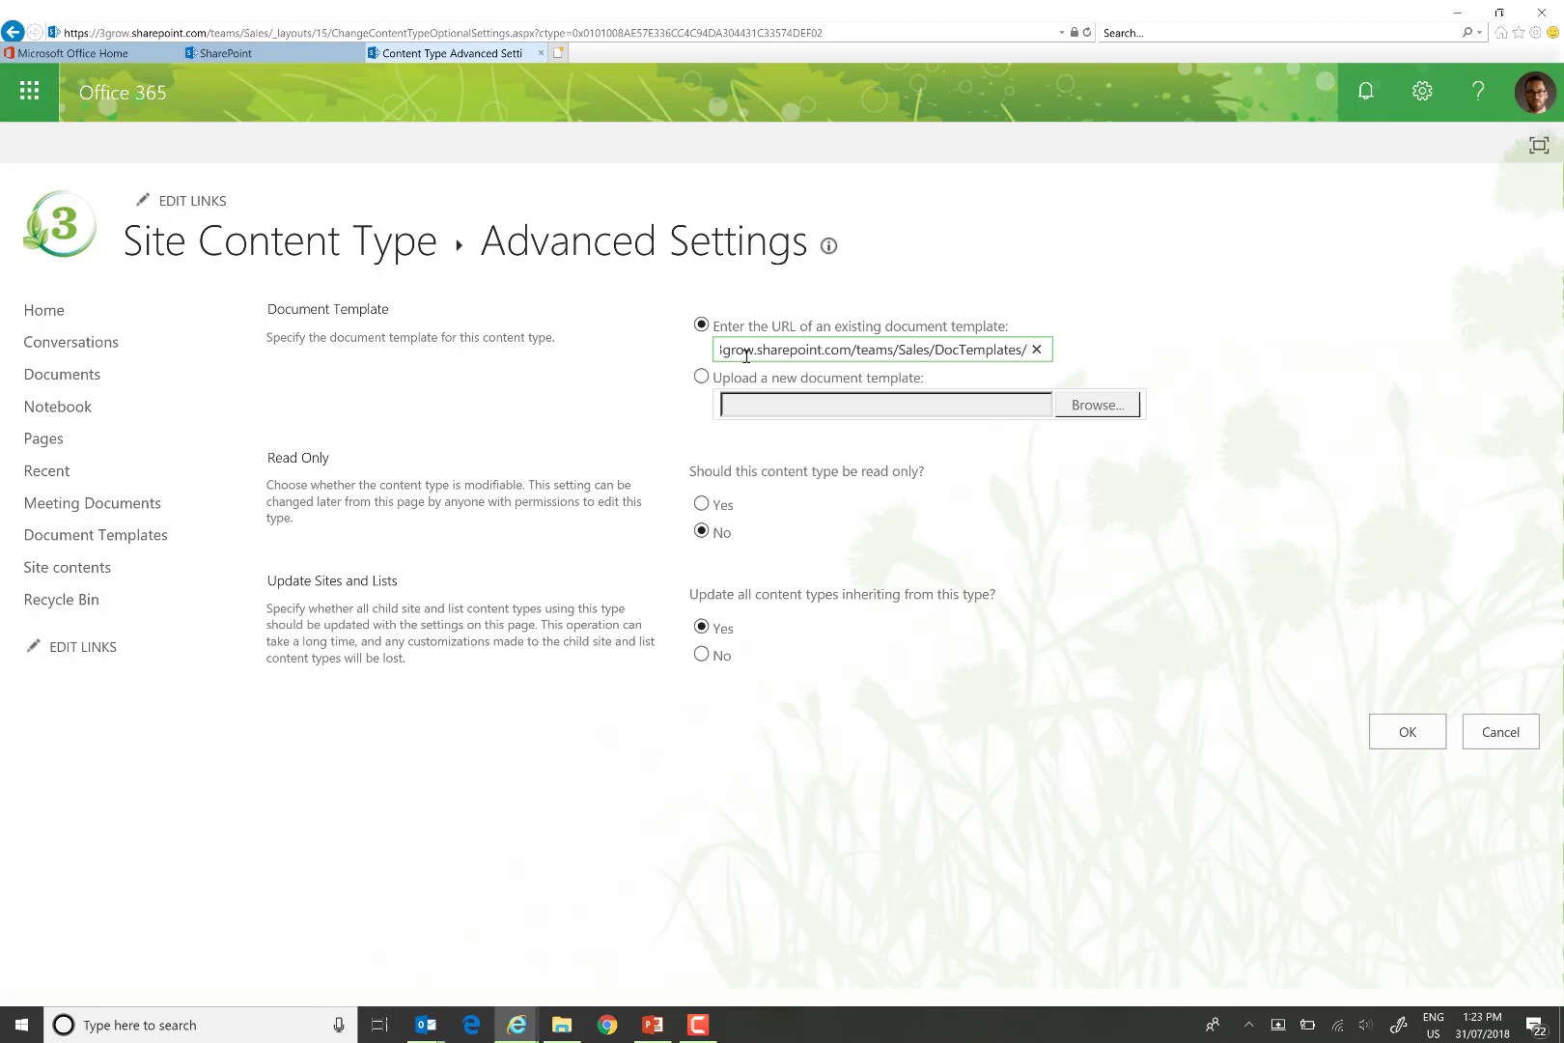
{"action": "type", "text": "mee"}
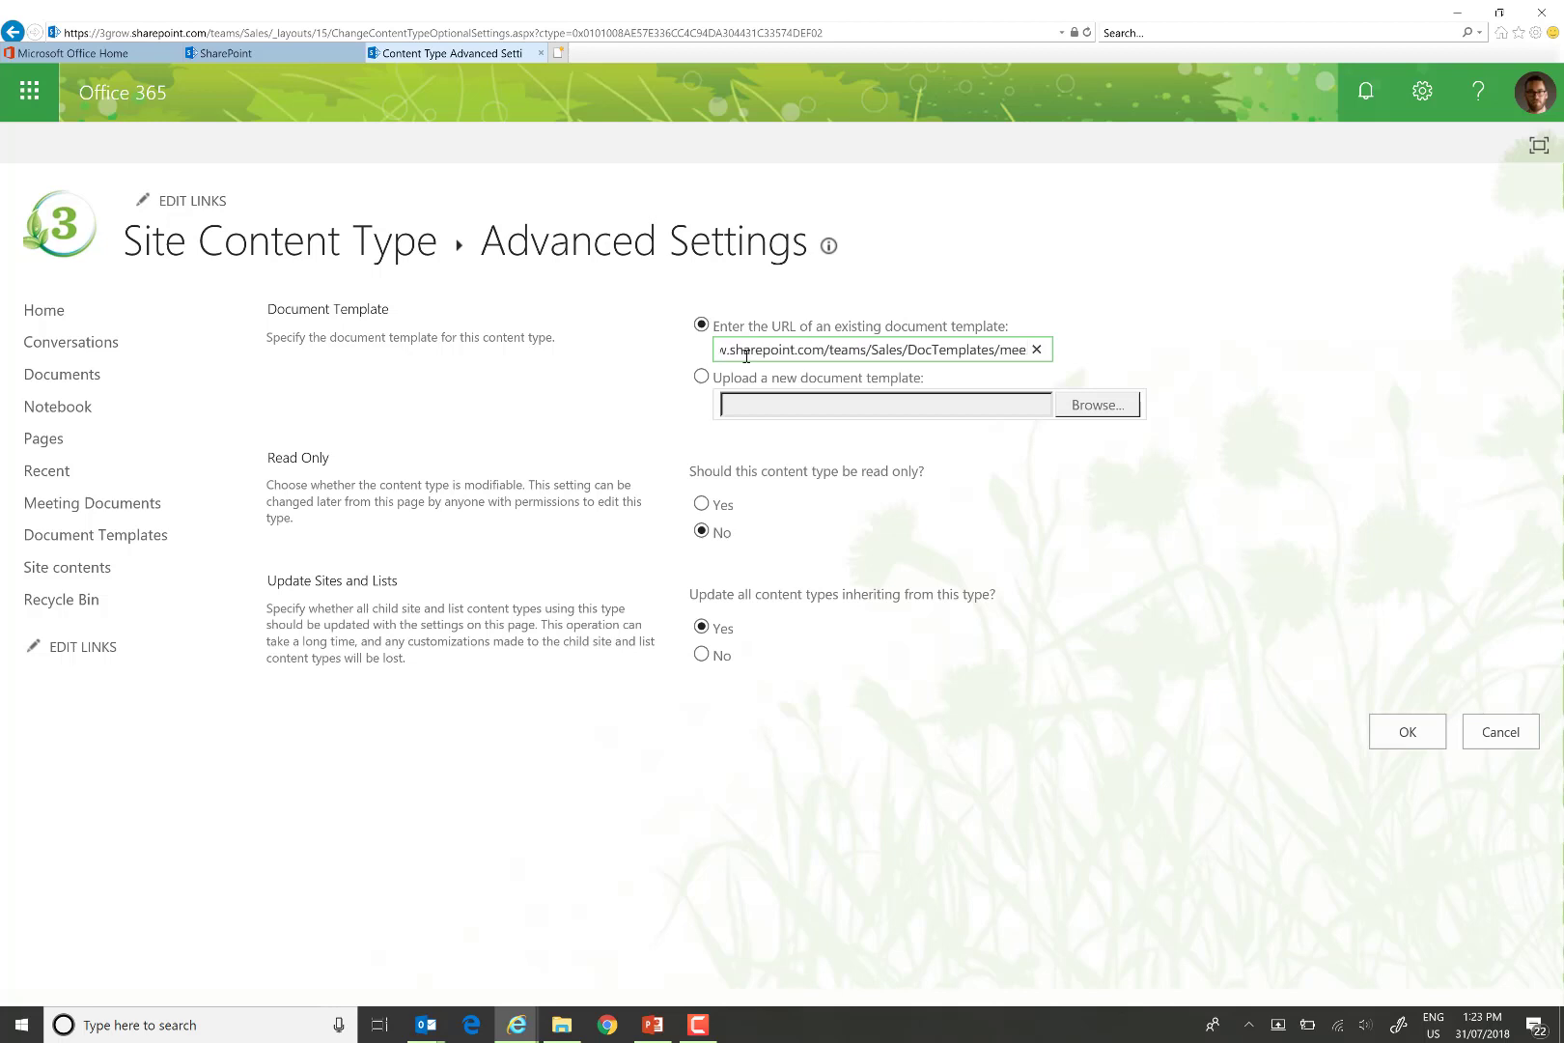
{"action": "type", "text": "tingminute"}
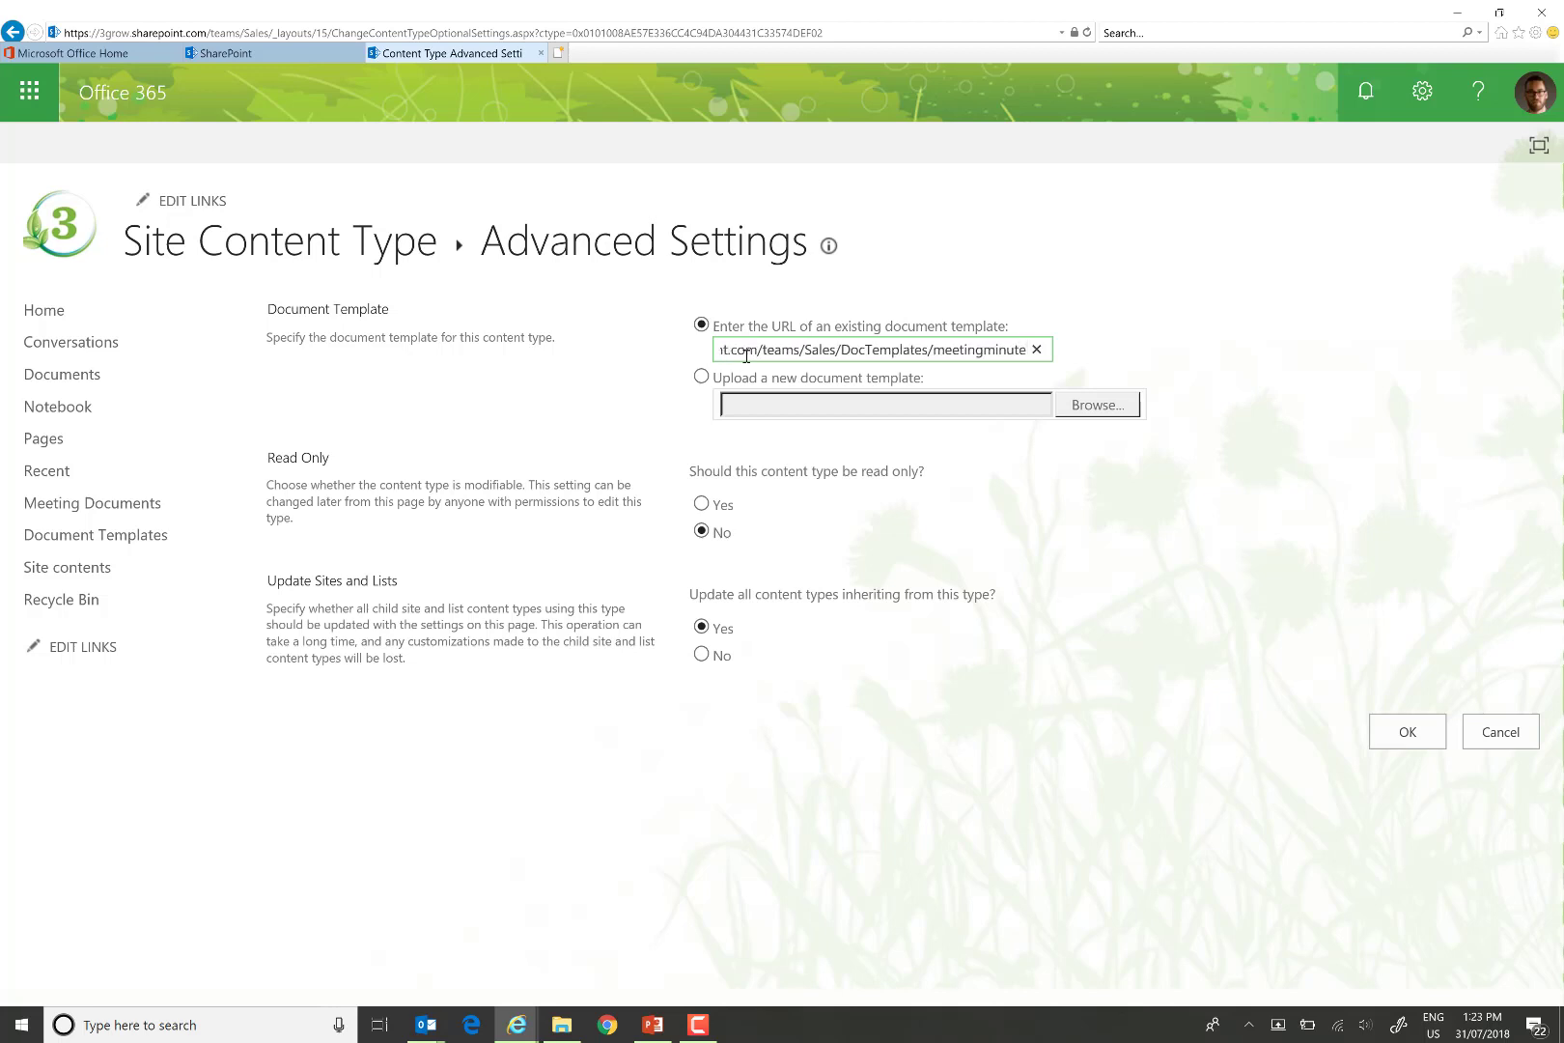
{"action": "type", "text": "s.docx"}
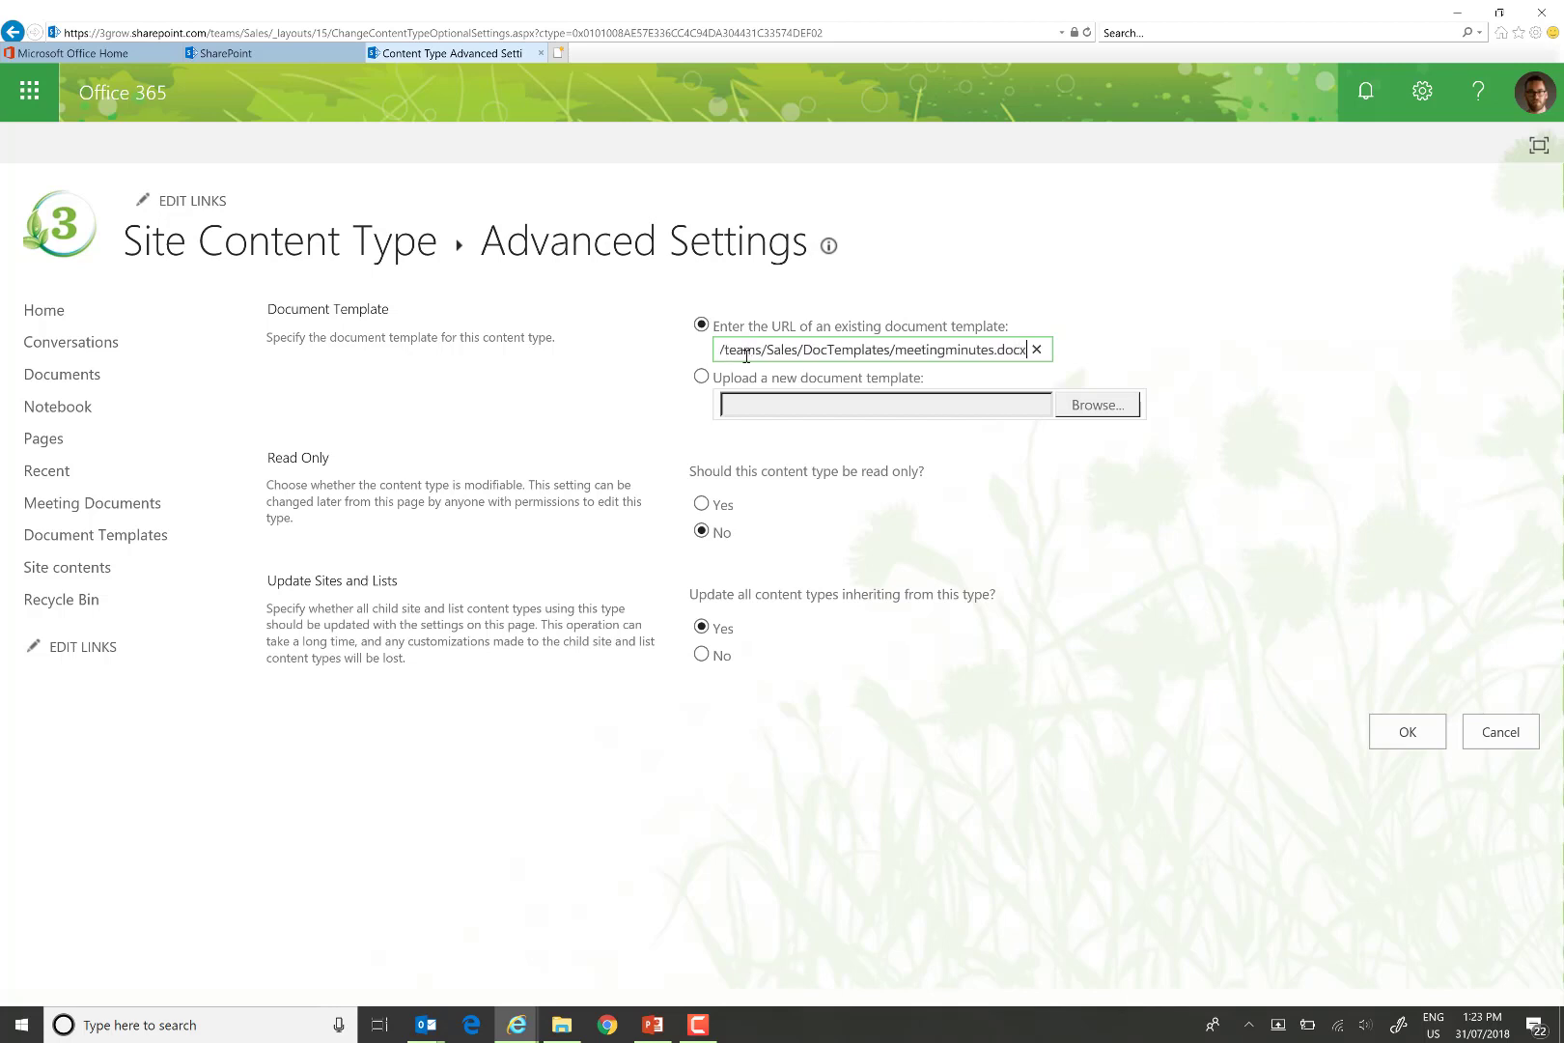
{"action": "left_click", "coordinate": [1393, 739]}
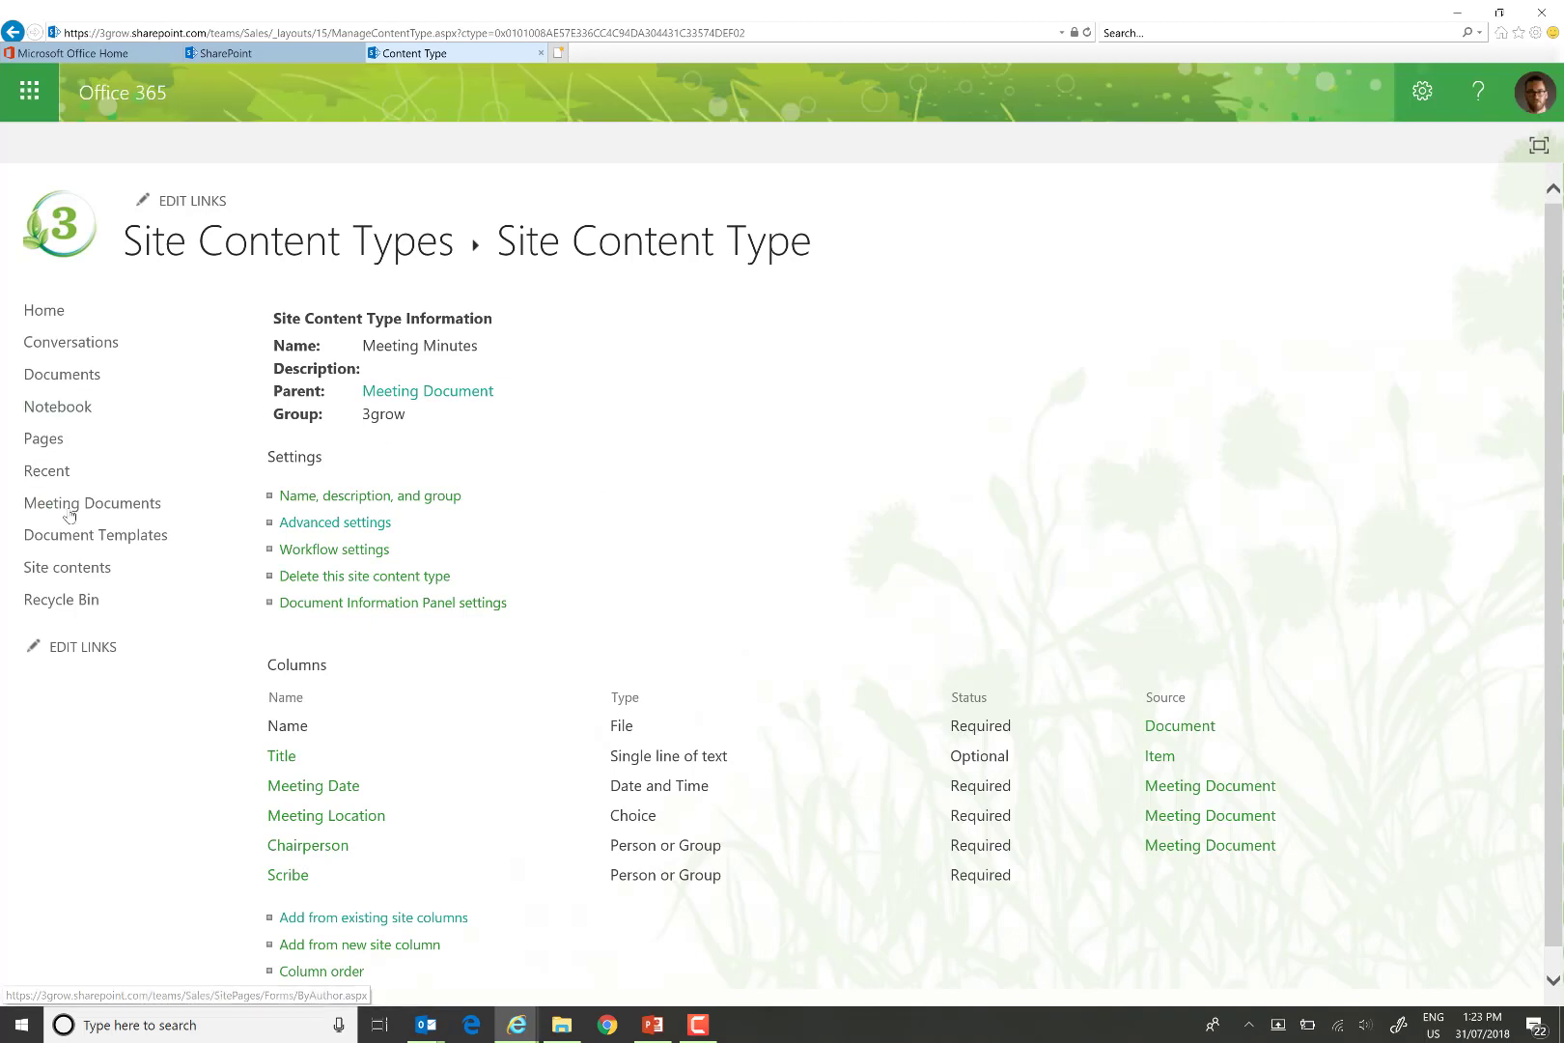
From the Meeting Documents library, create a new Meeting Minutes document that opens in Word with the 3grow template.
{"action": "left_click", "coordinate": [99, 506]}
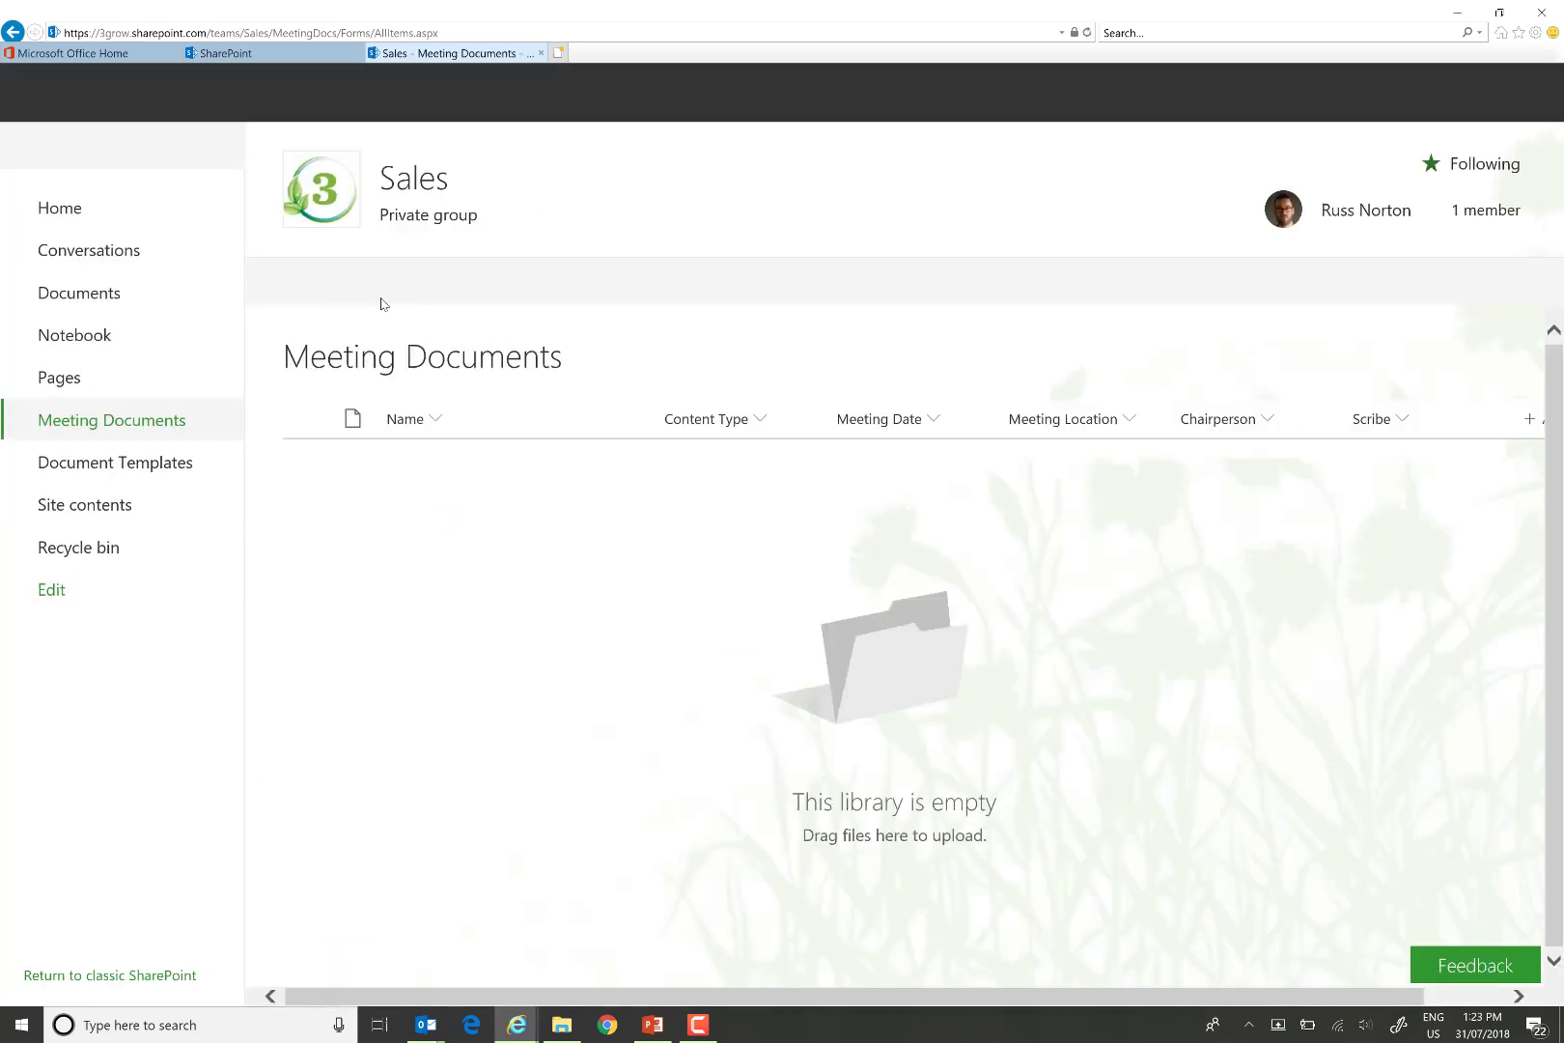
{"action": "left_click", "coordinate": [353, 284]}
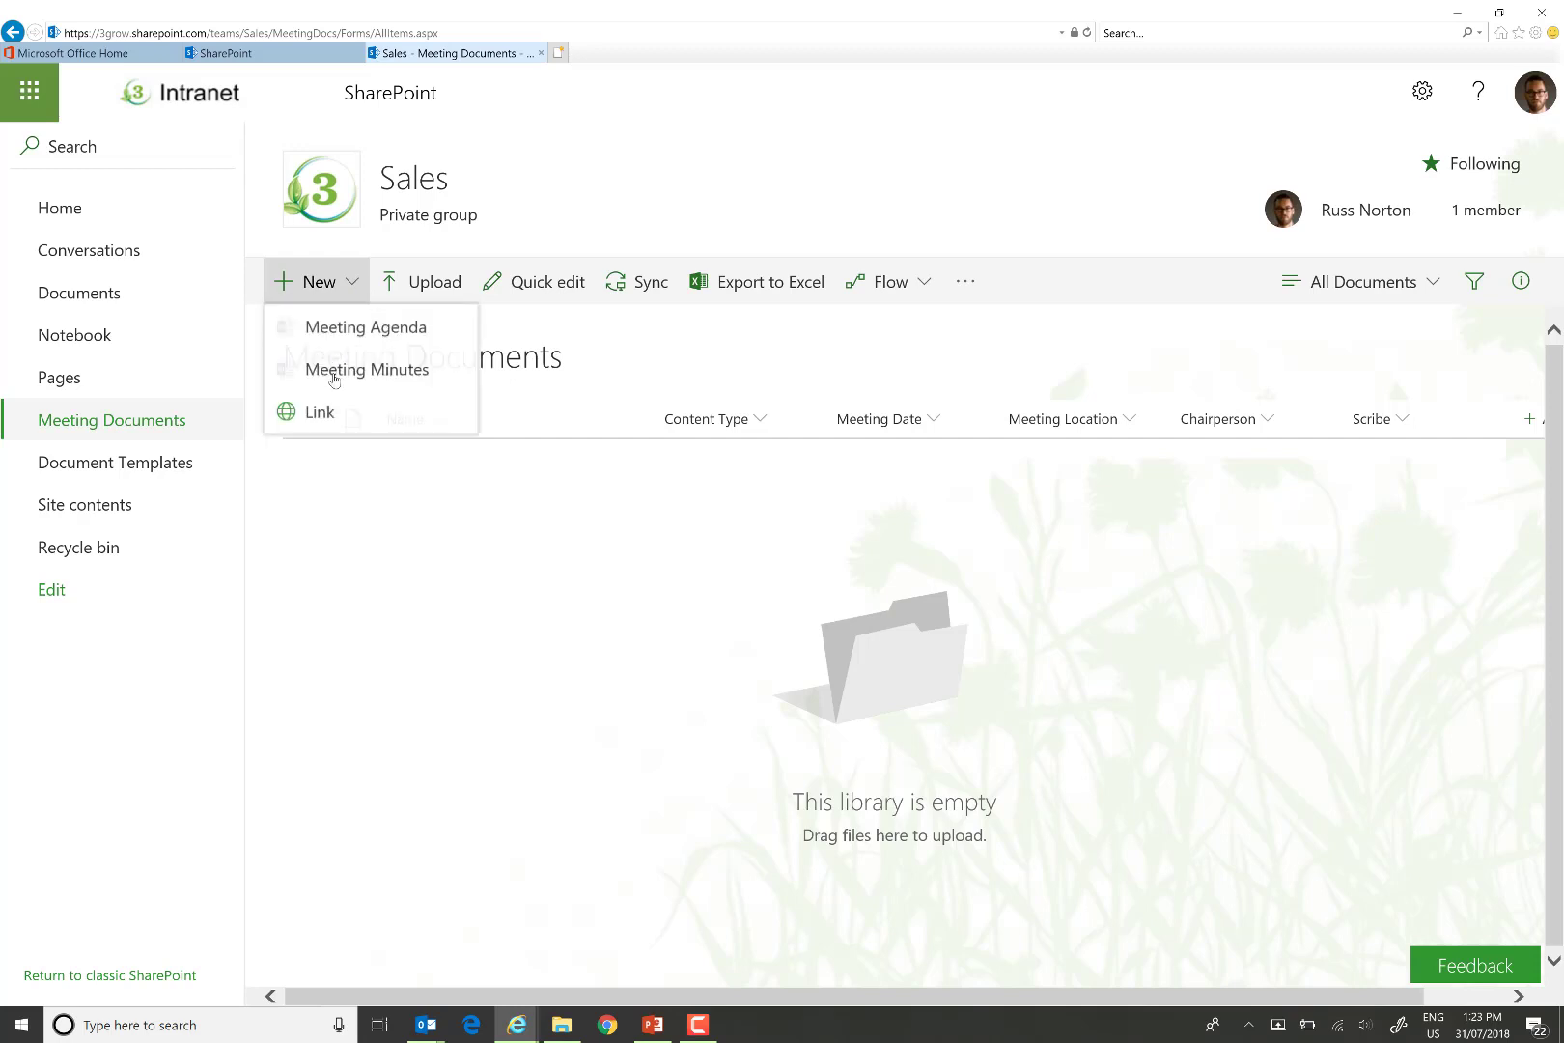
{"action": "left_click", "coordinate": [347, 372]}
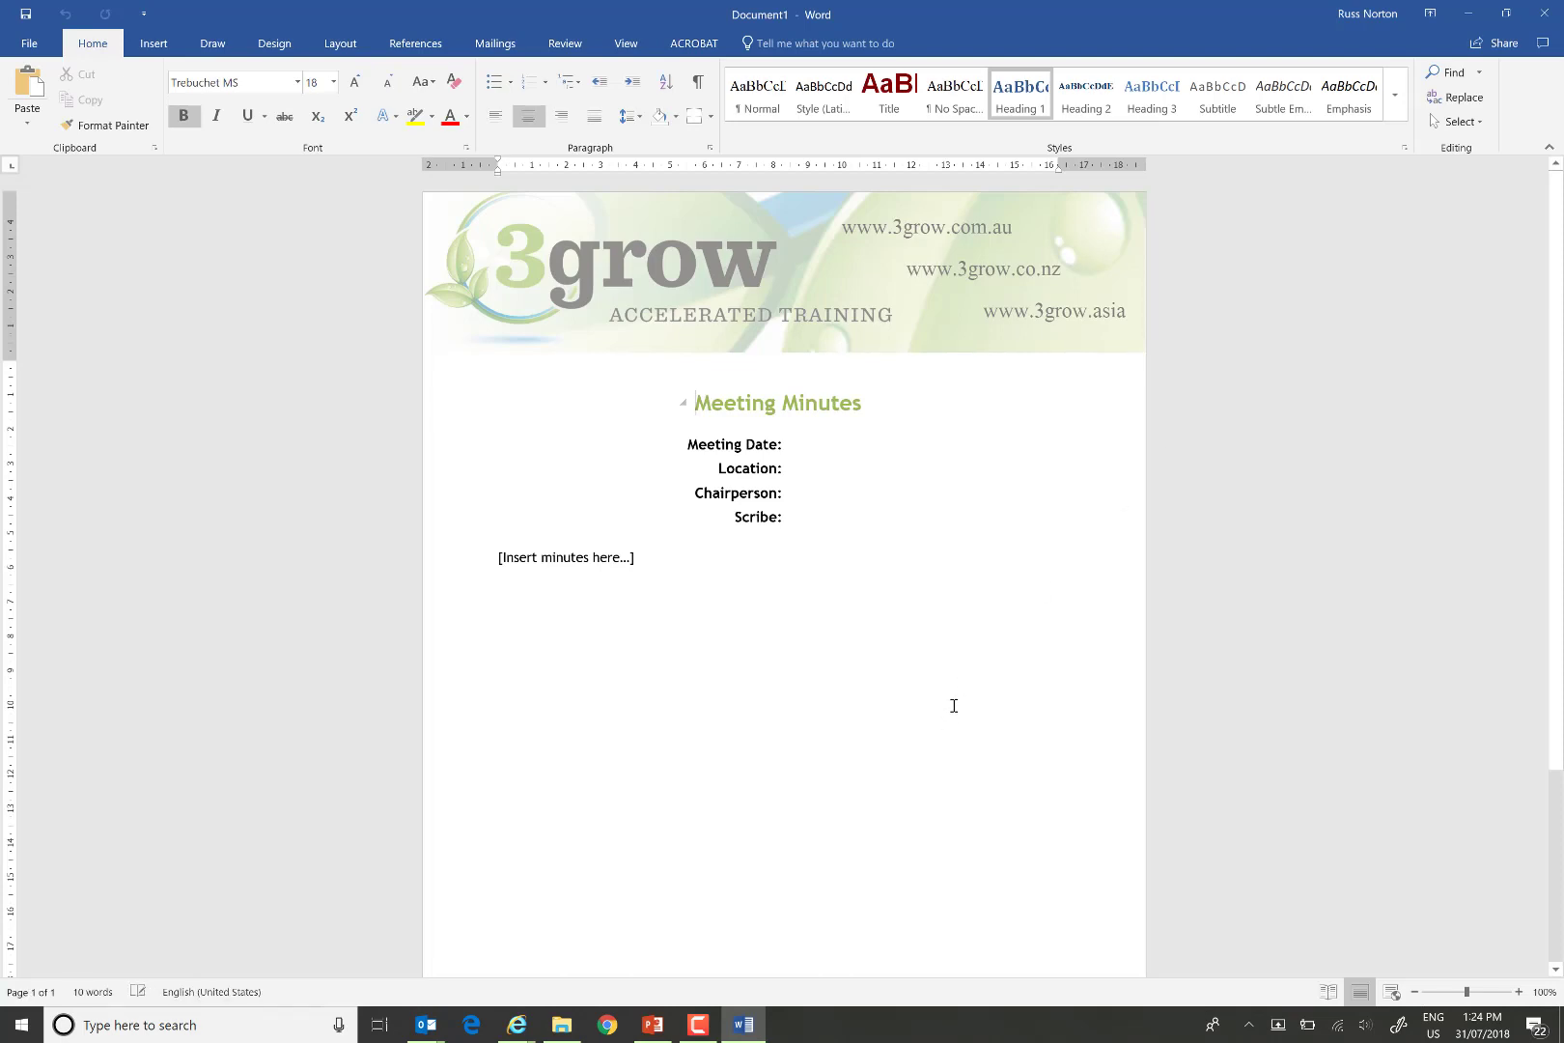
Check the Quick Parts Document Property fields without inserting any, then go to File Info.
{"action": "left_click", "coordinate": [154, 45]}
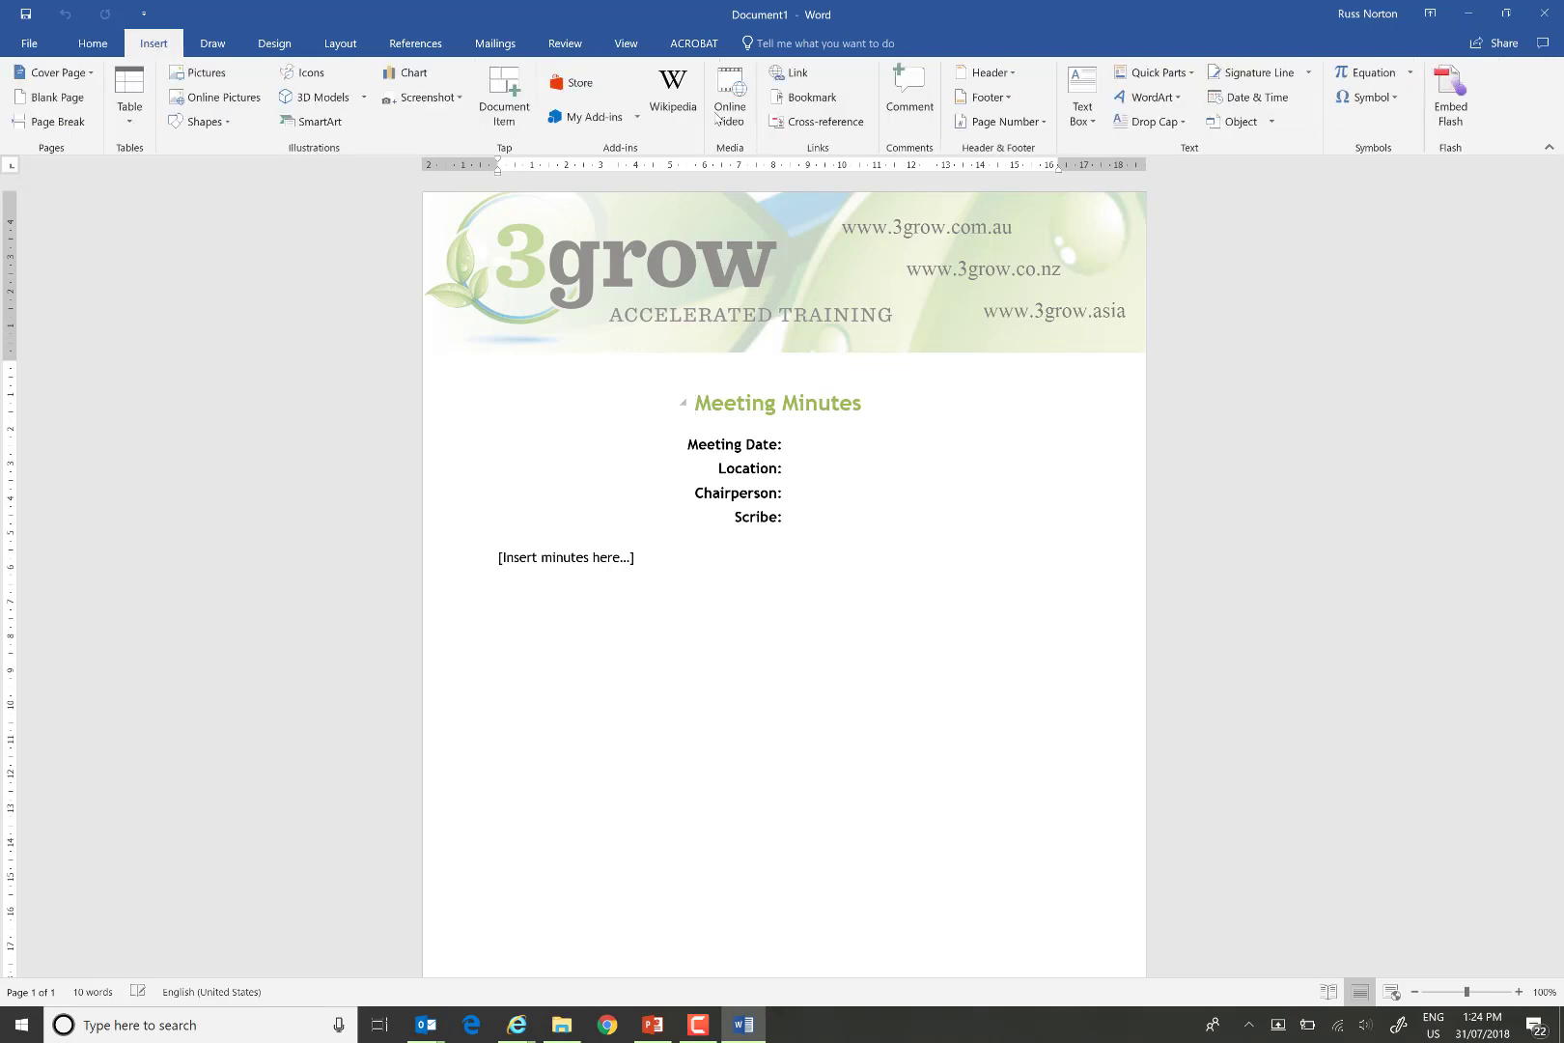
{"action": "left_click", "coordinate": [1186, 71]}
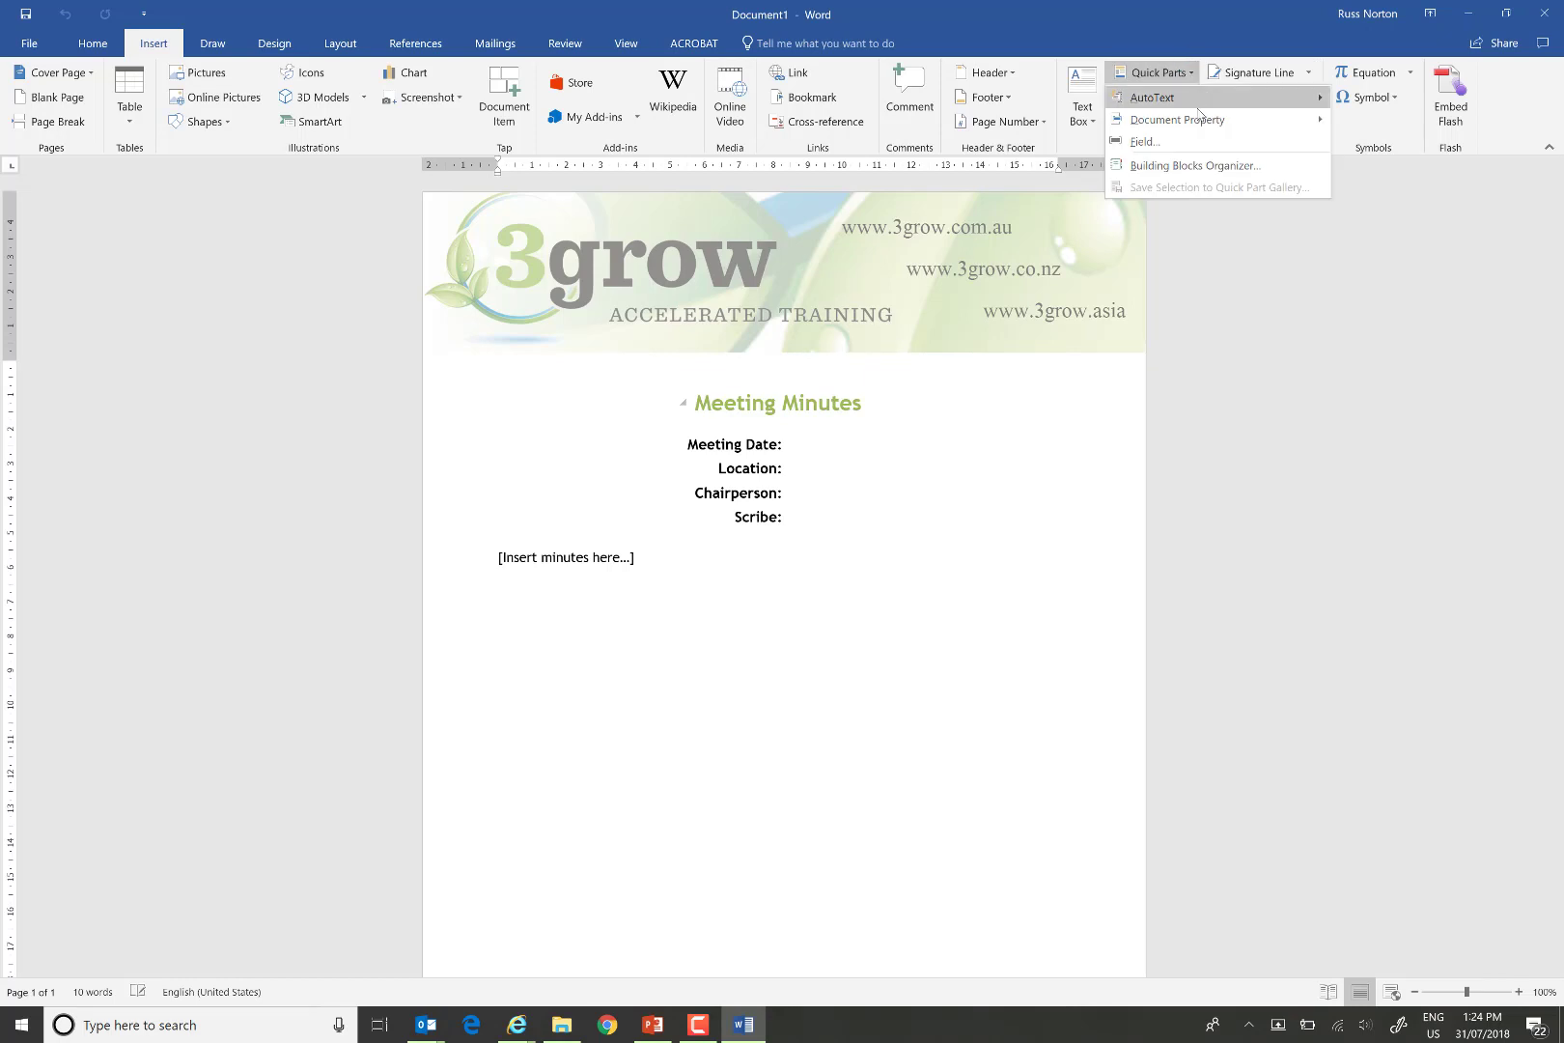
{"action": "mouse_move", "coordinate": [1280, 121]}
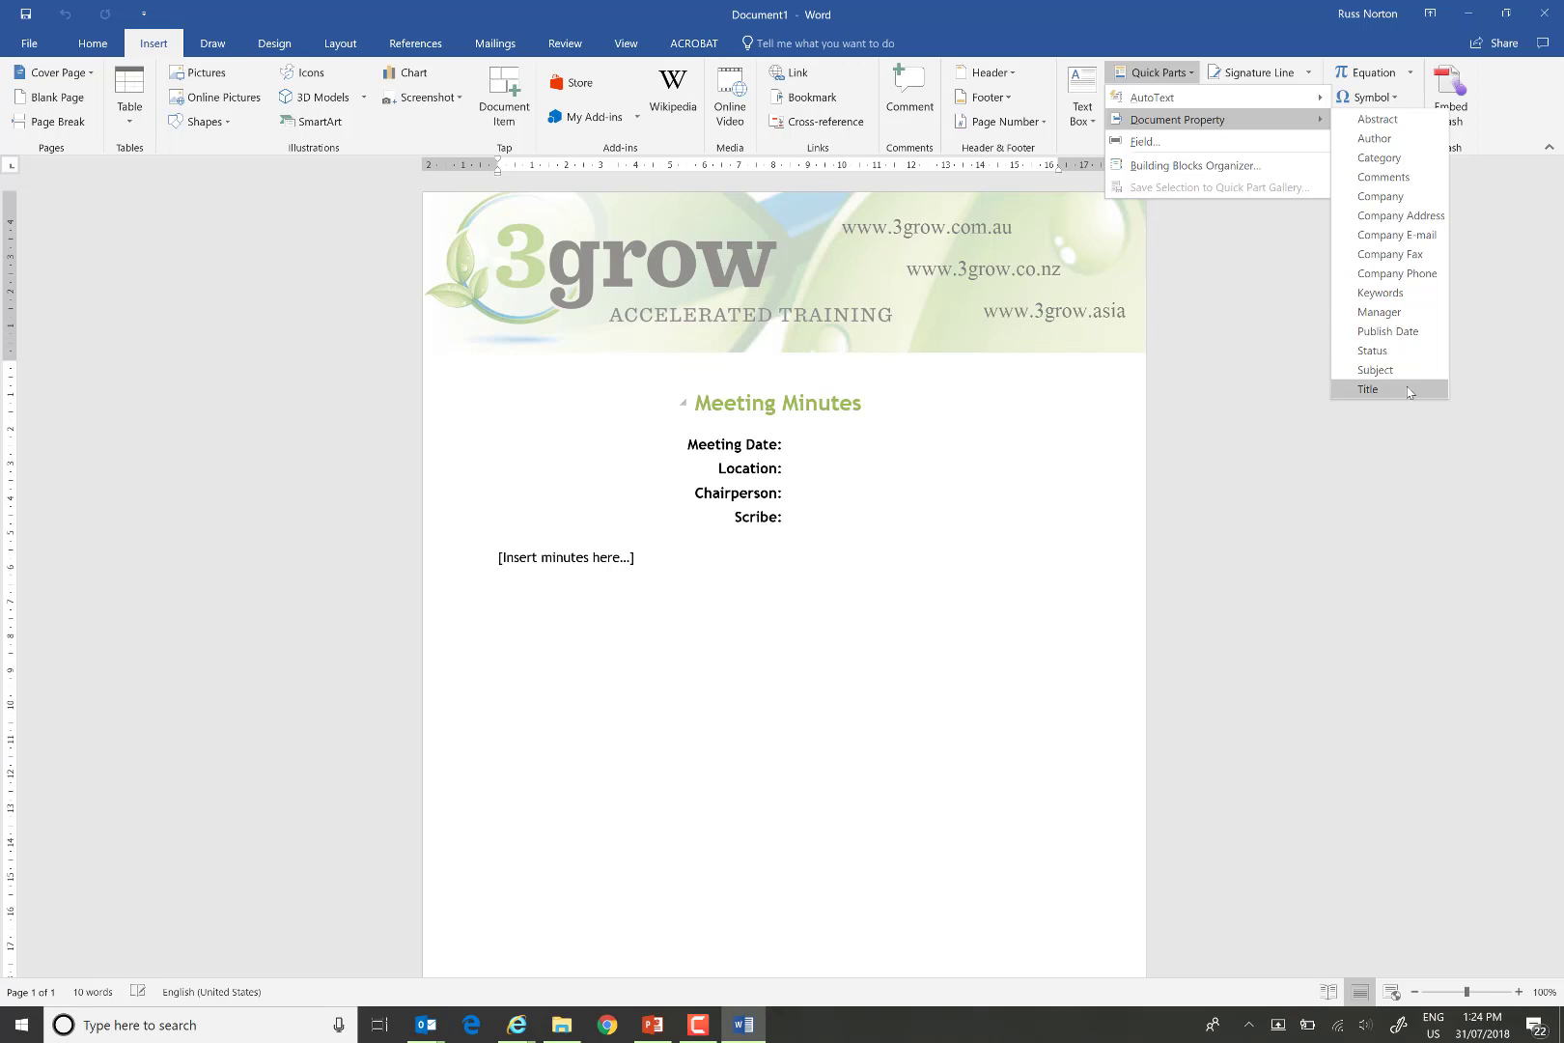
{"action": "left_click", "coordinate": [111, 183]}
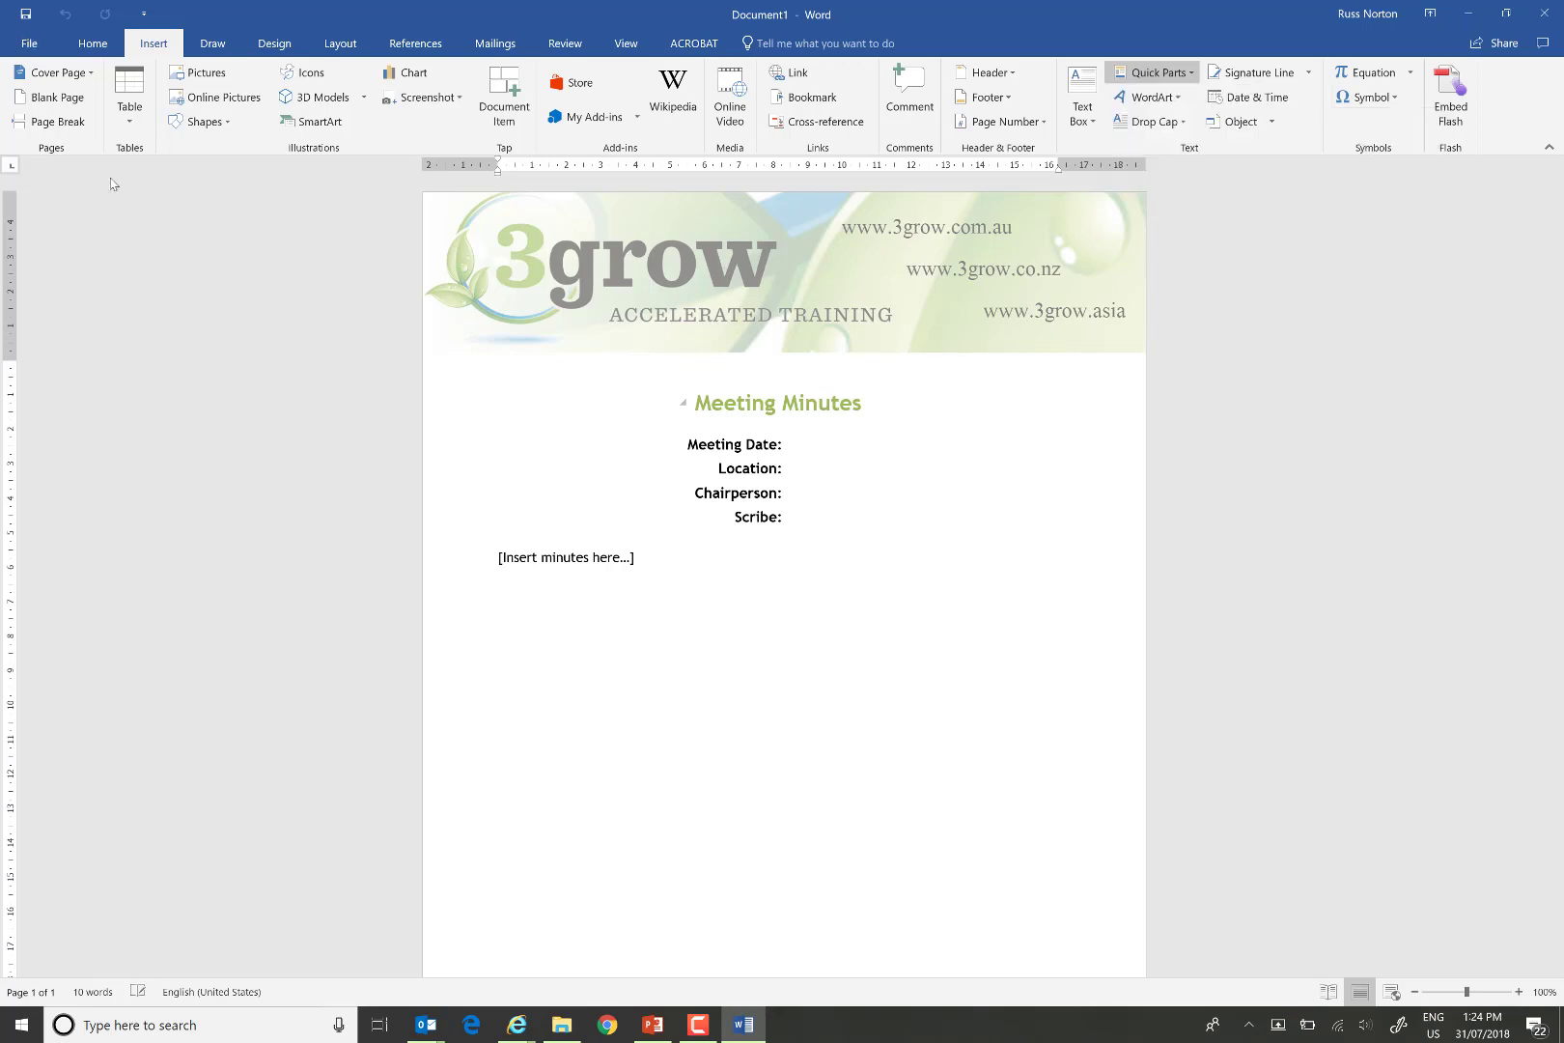
{"action": "left_click", "coordinate": [29, 43]}
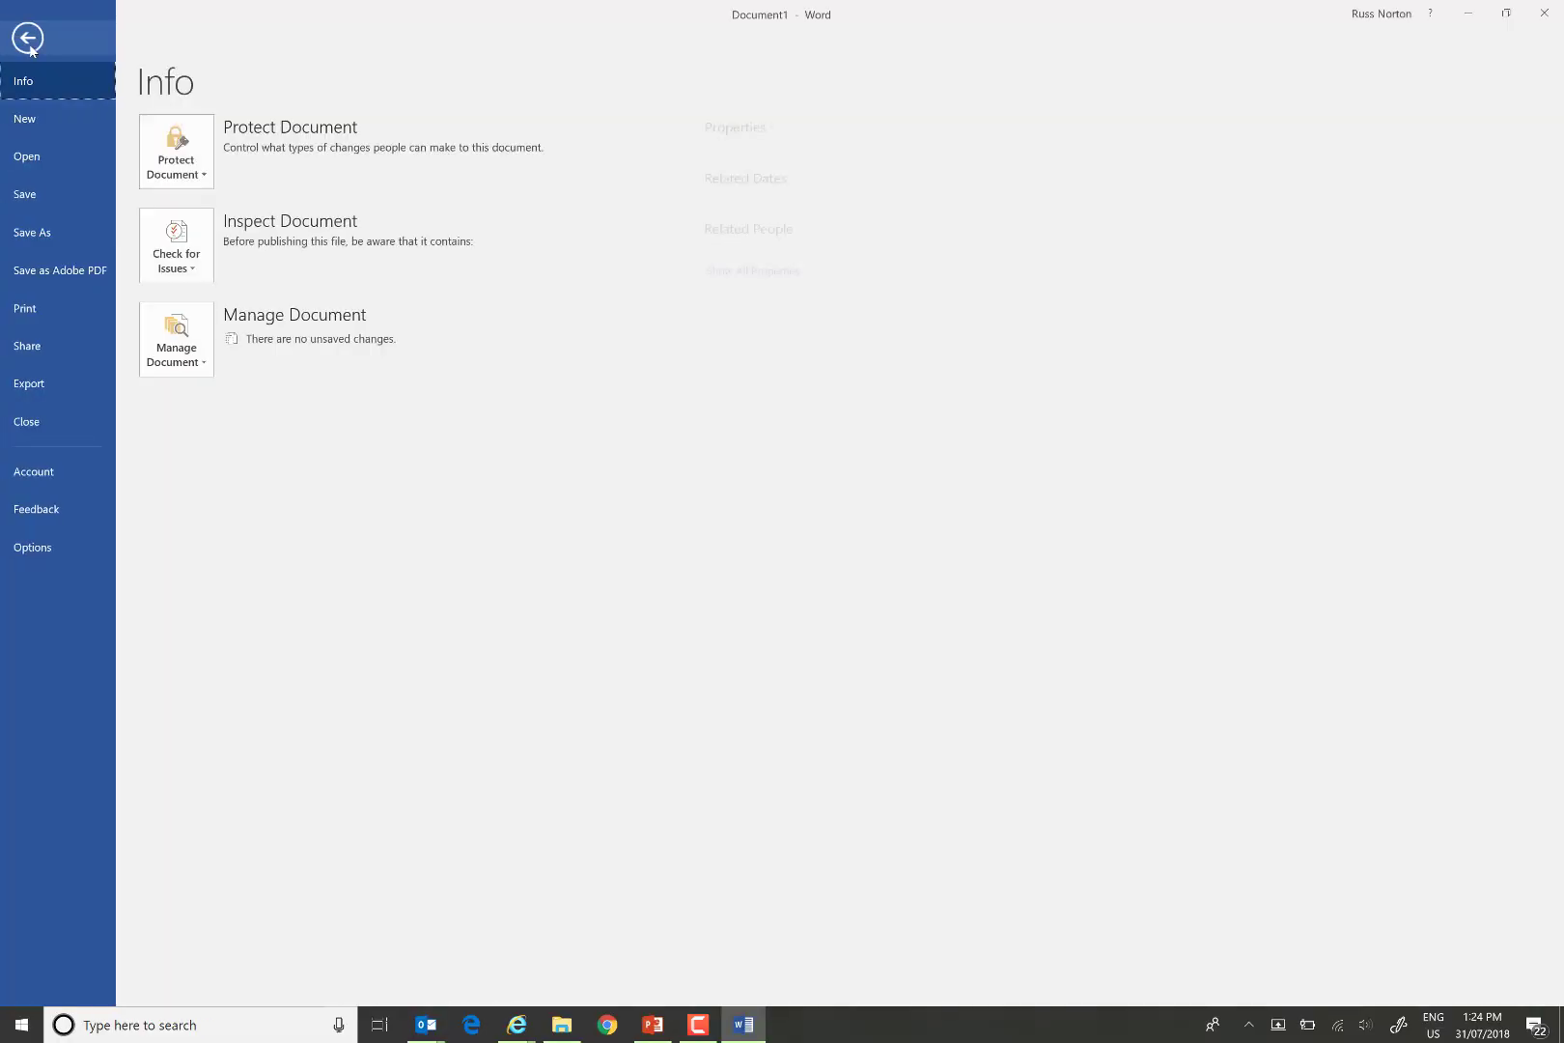
Save the minutes as MeetingMins123 into the Sales site's Meeting Documents library.
{"action": "left_click", "coordinate": [44, 234]}
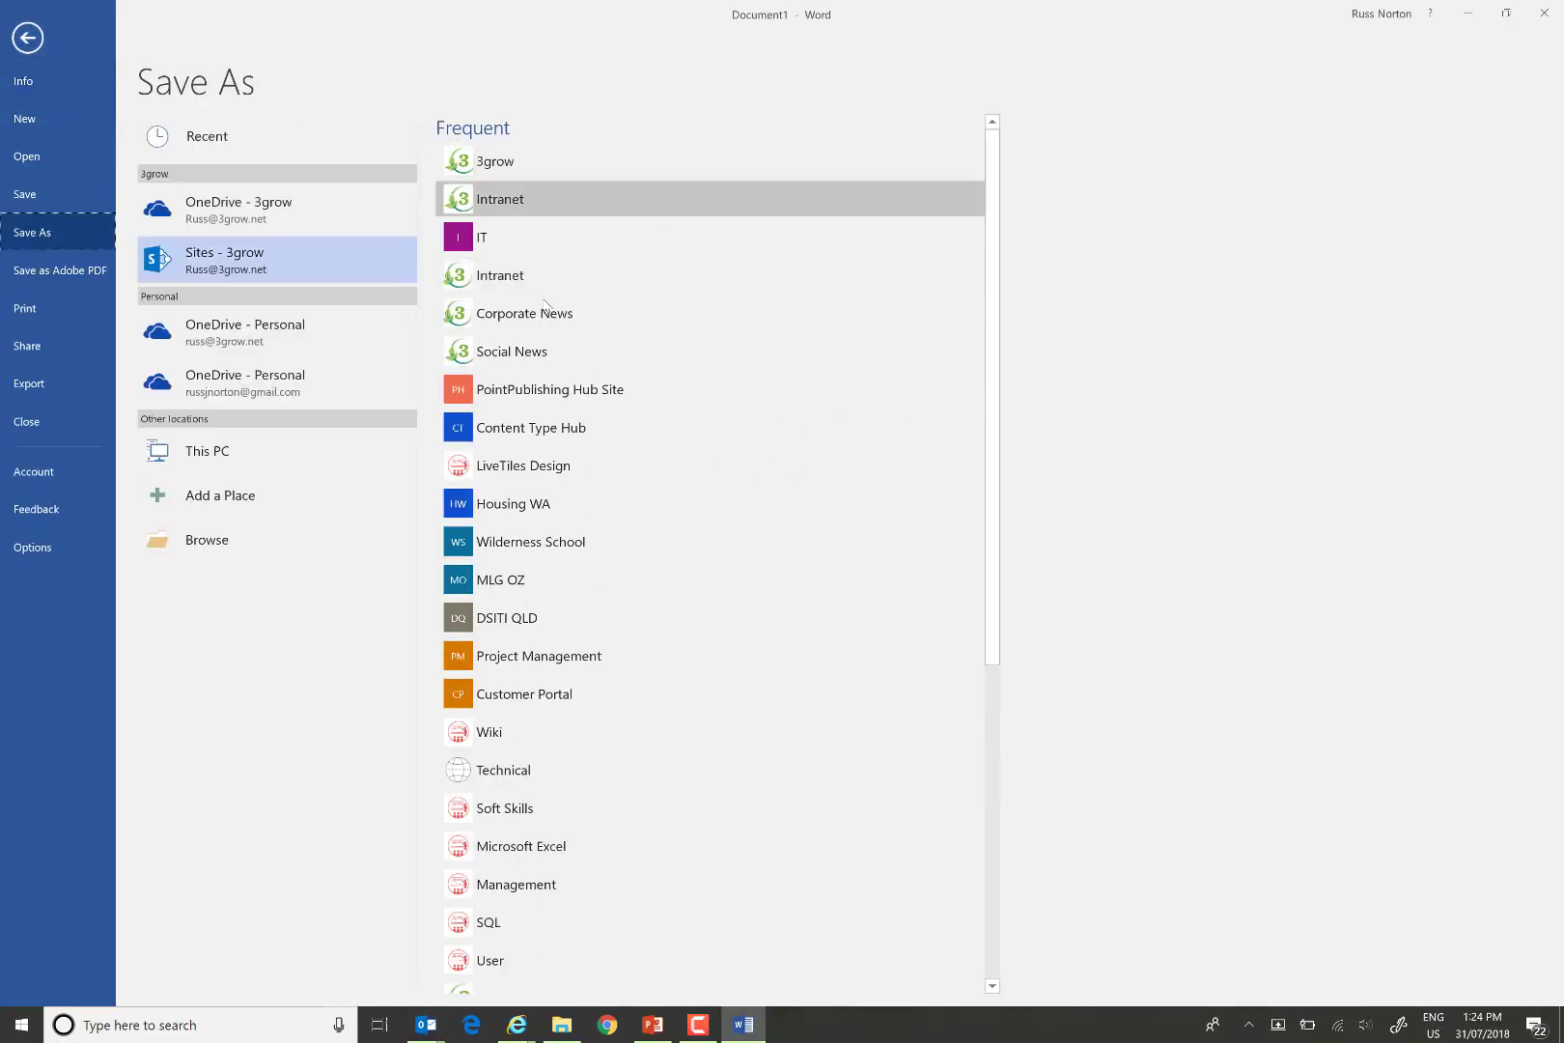
{"action": "left_click", "coordinate": [218, 273]}
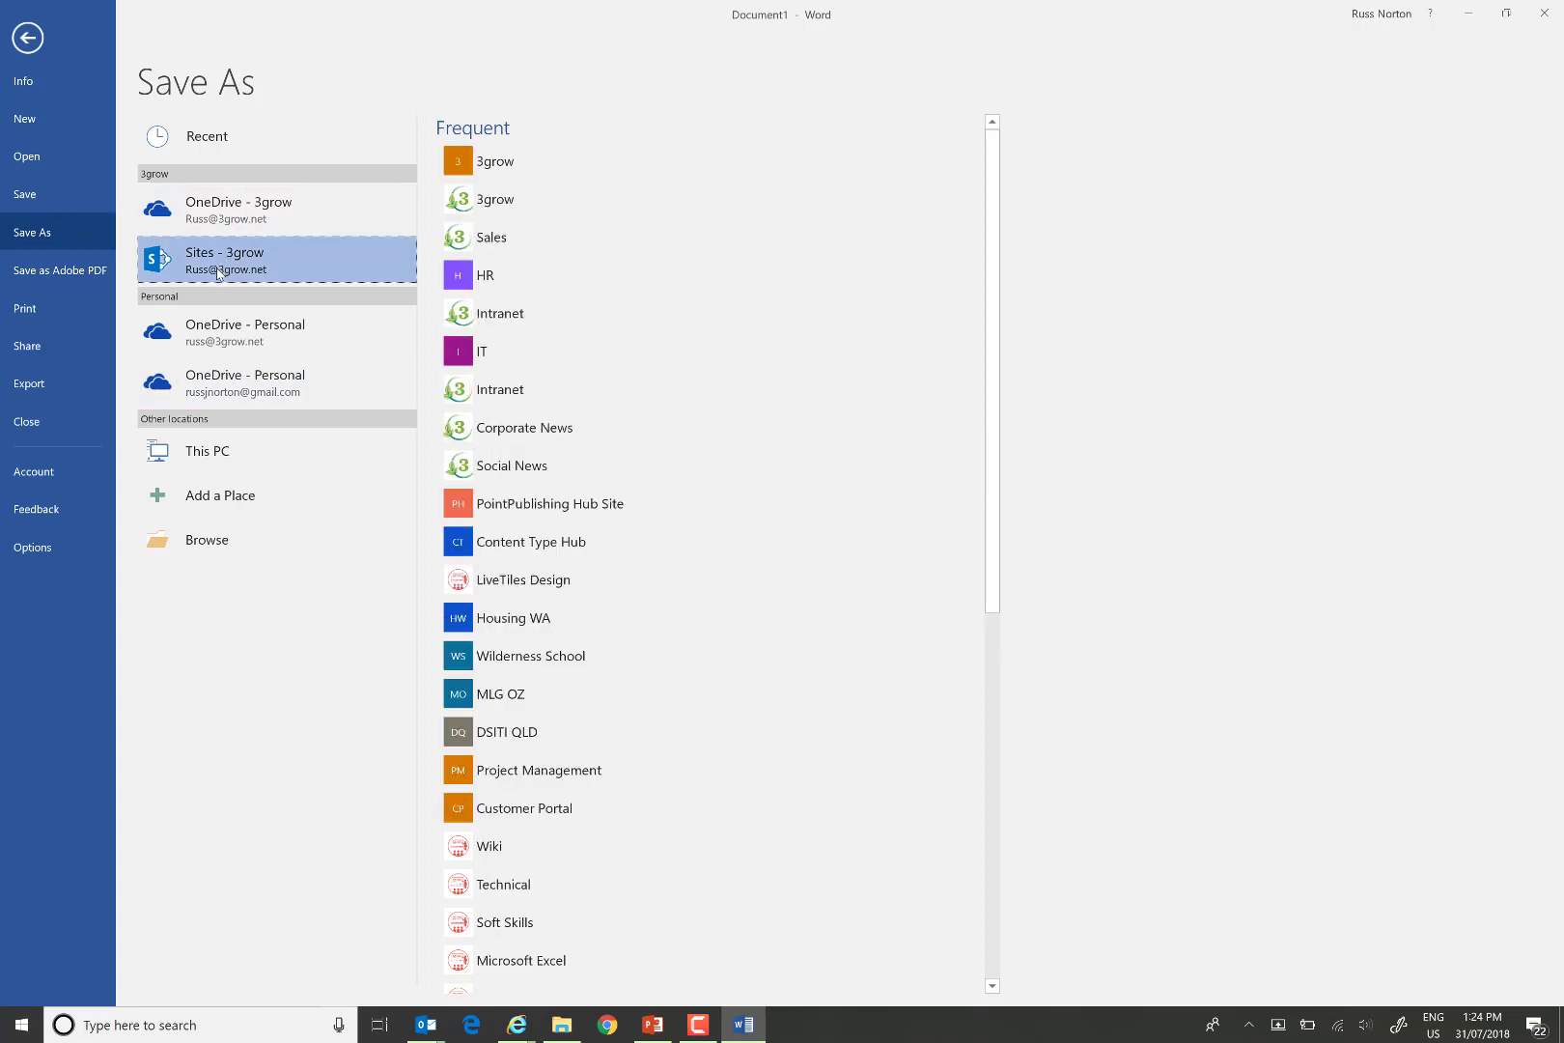
{"action": "left_click", "coordinate": [497, 240]}
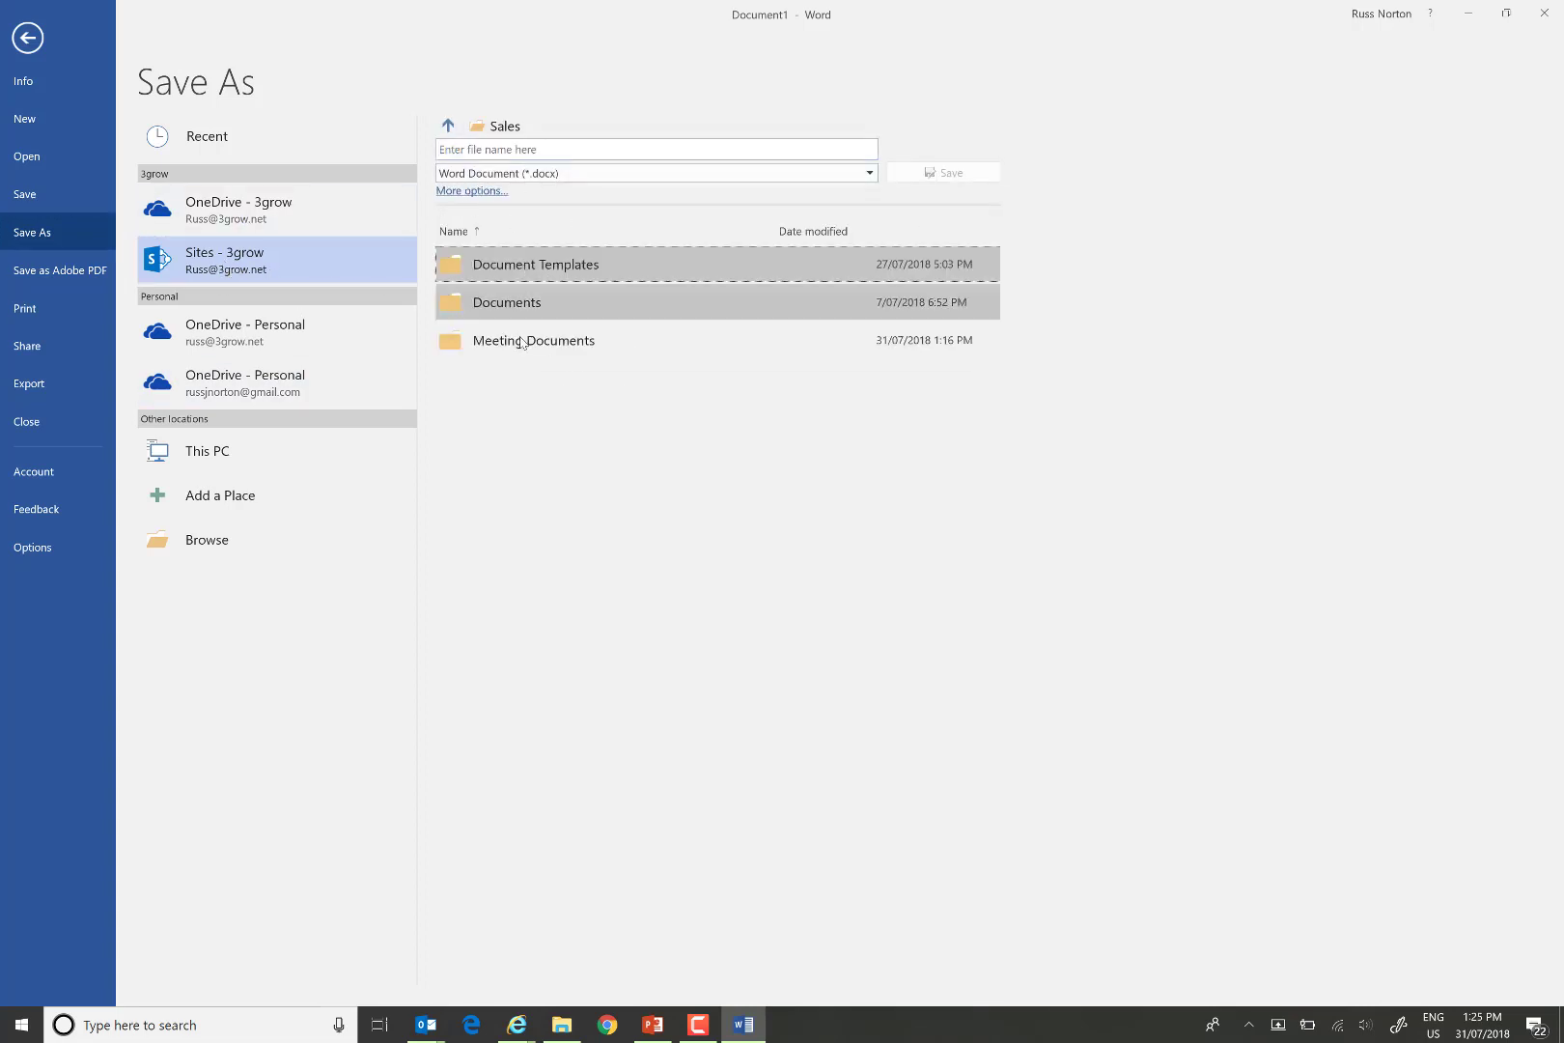
{"action": "left_click", "coordinate": [521, 343]}
{"action": "left_click", "coordinate": [491, 152]}
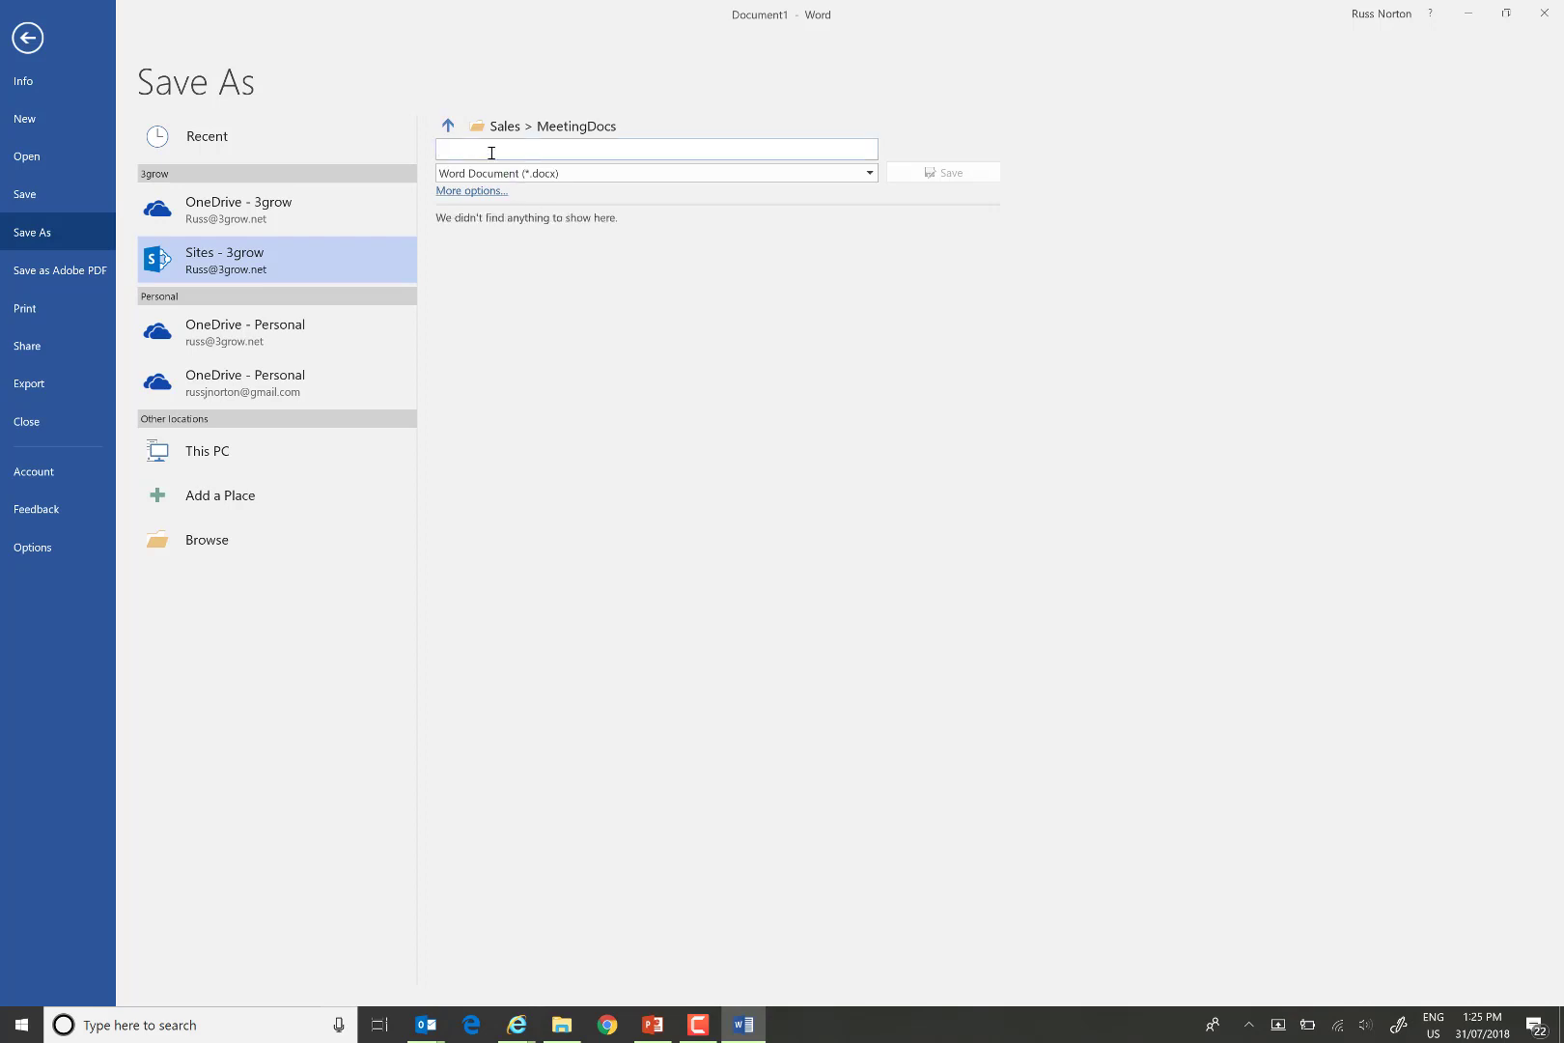
{"action": "type", "text": "MeetingMins123"}
{"action": "left_click", "coordinate": [952, 178]}
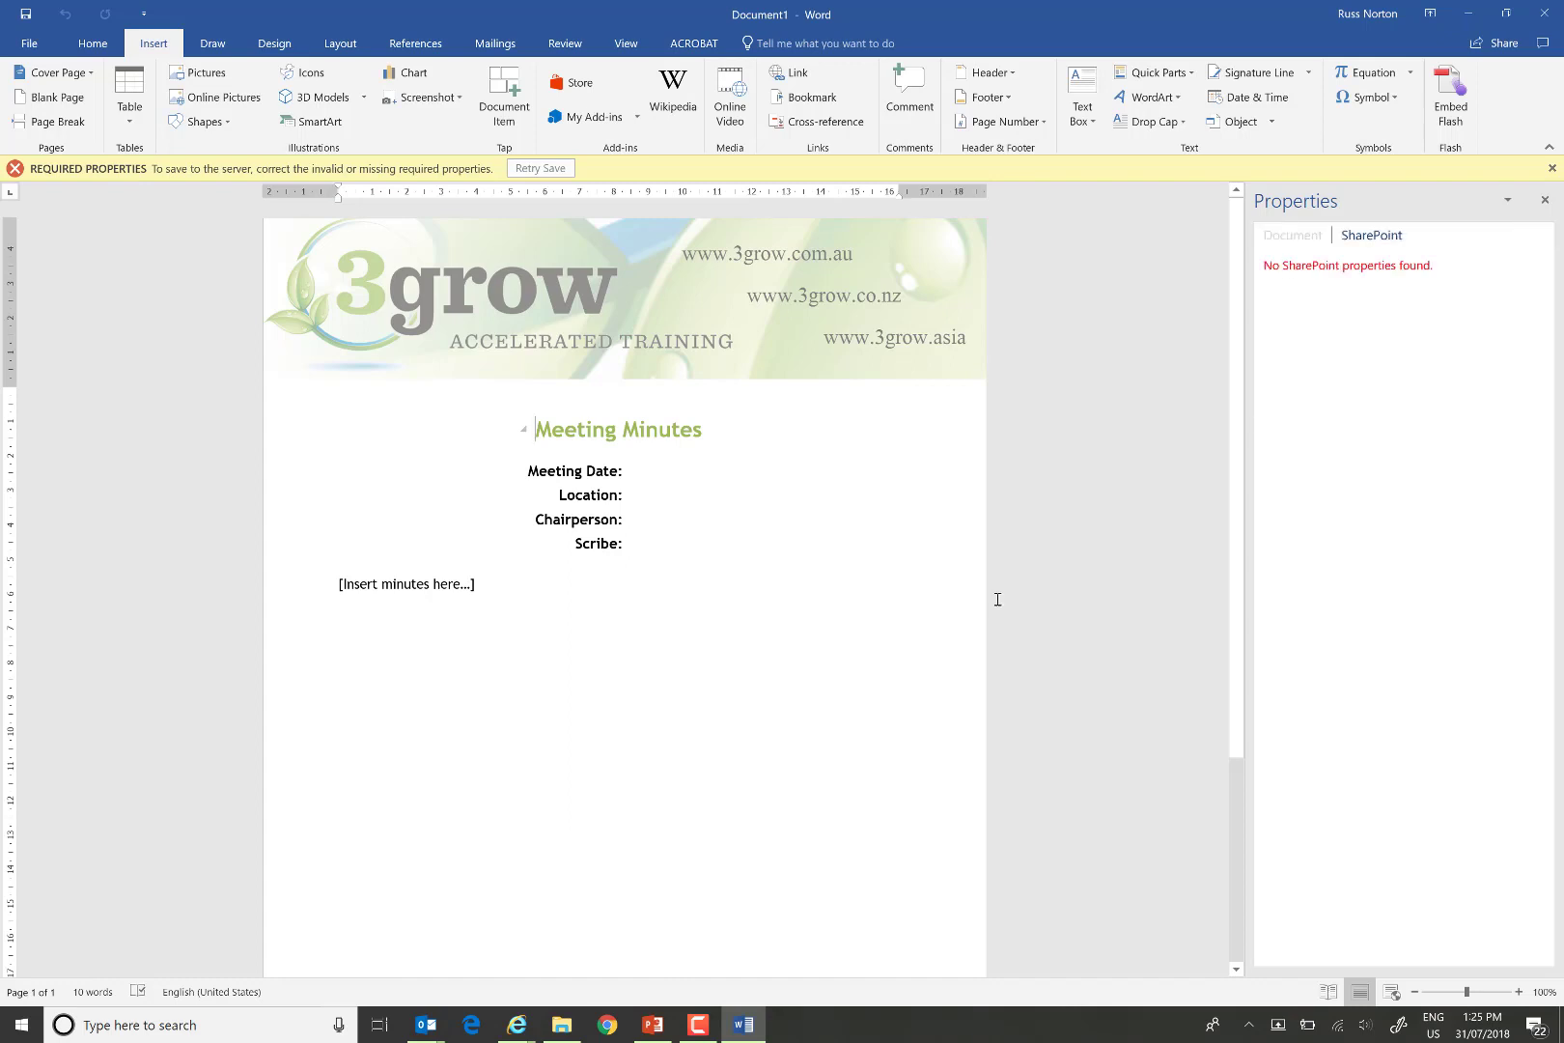
Insert Meeting Date and Meeting Location document property fields after their labels in the minutes.
{"action": "left_click", "coordinate": [1545, 200]}
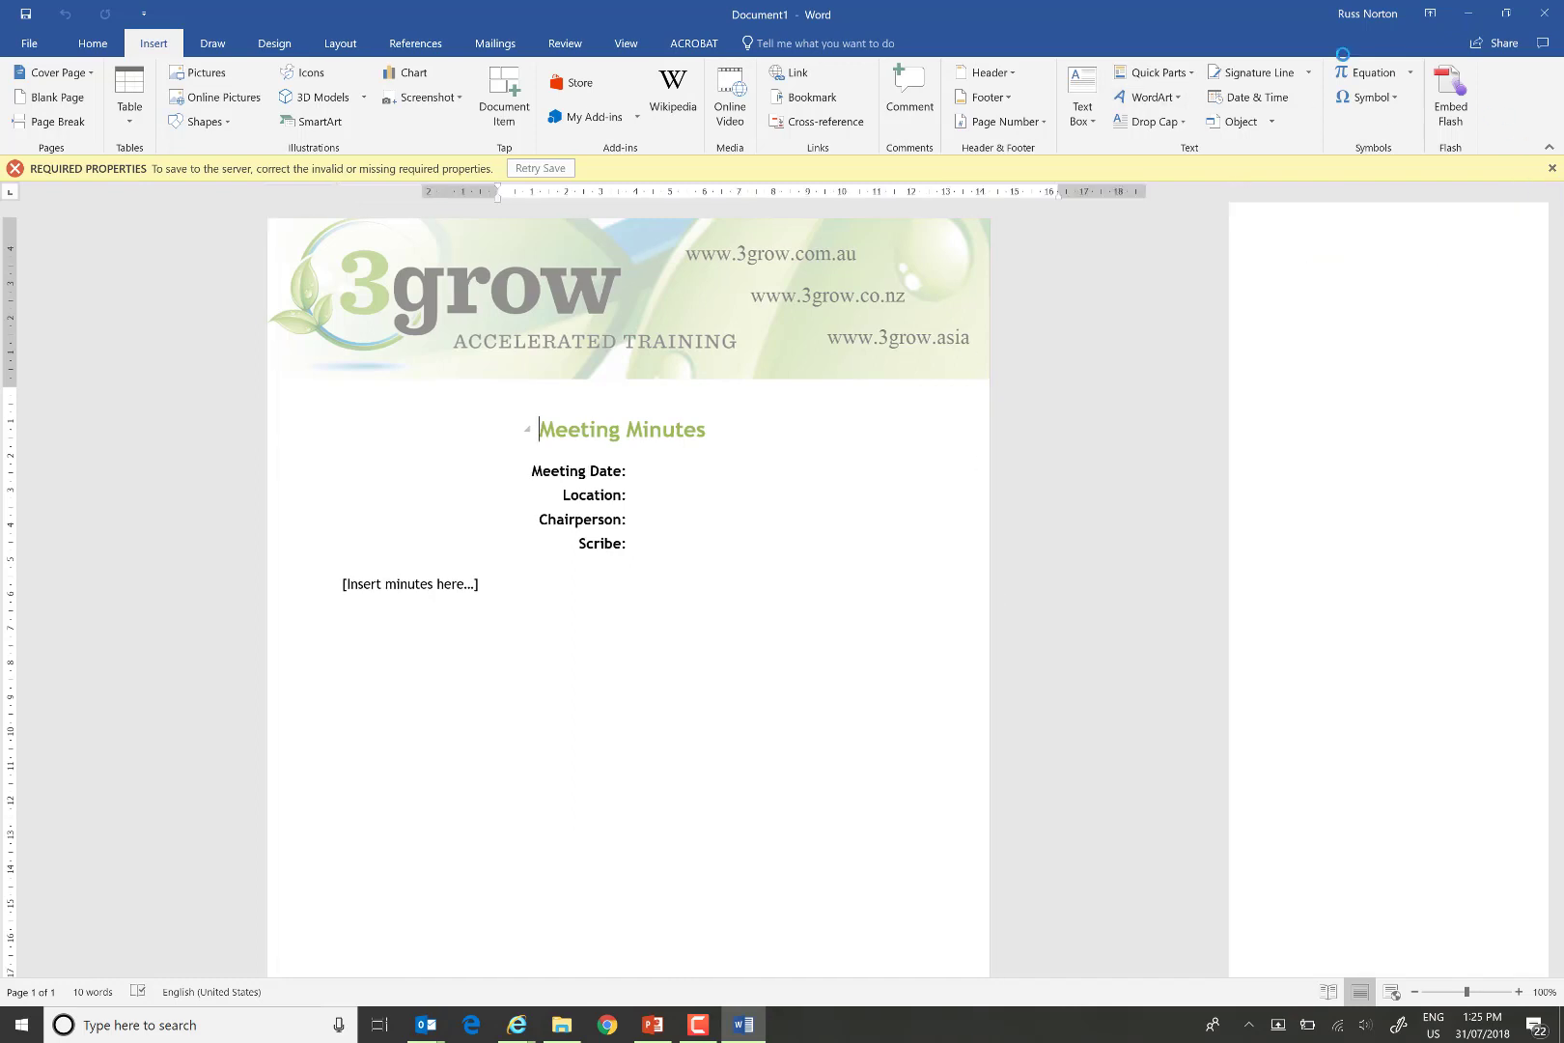
{"action": "left_click", "coordinate": [831, 470]}
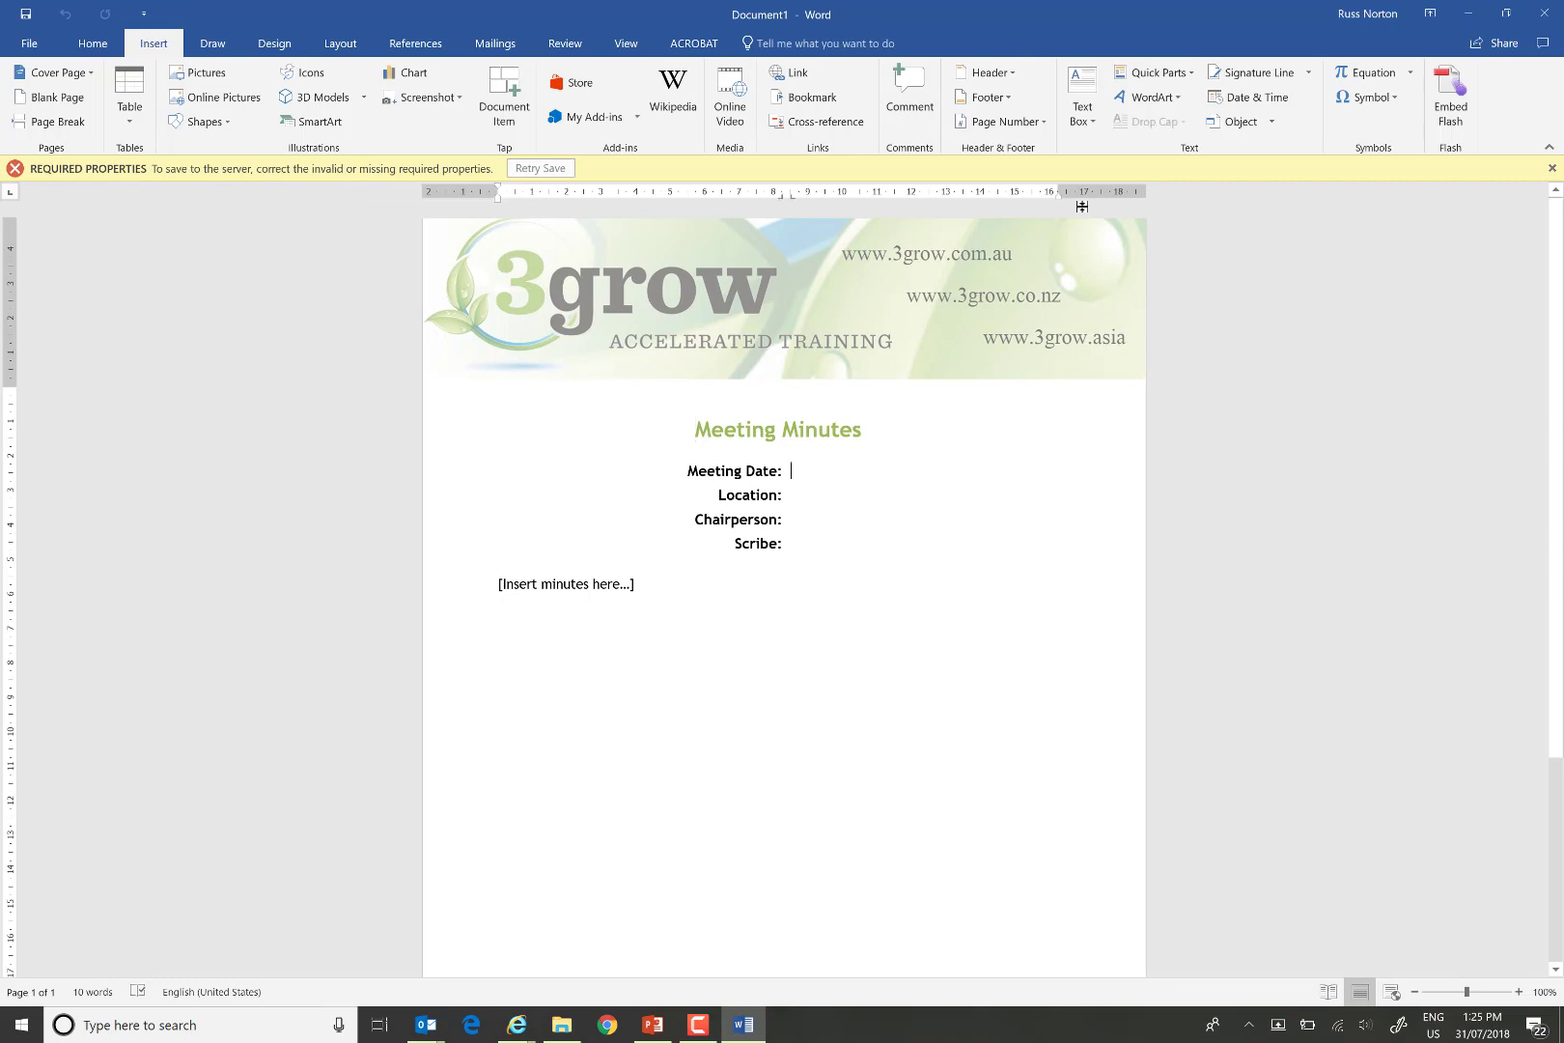
{"action": "left_click", "coordinate": [1179, 76]}
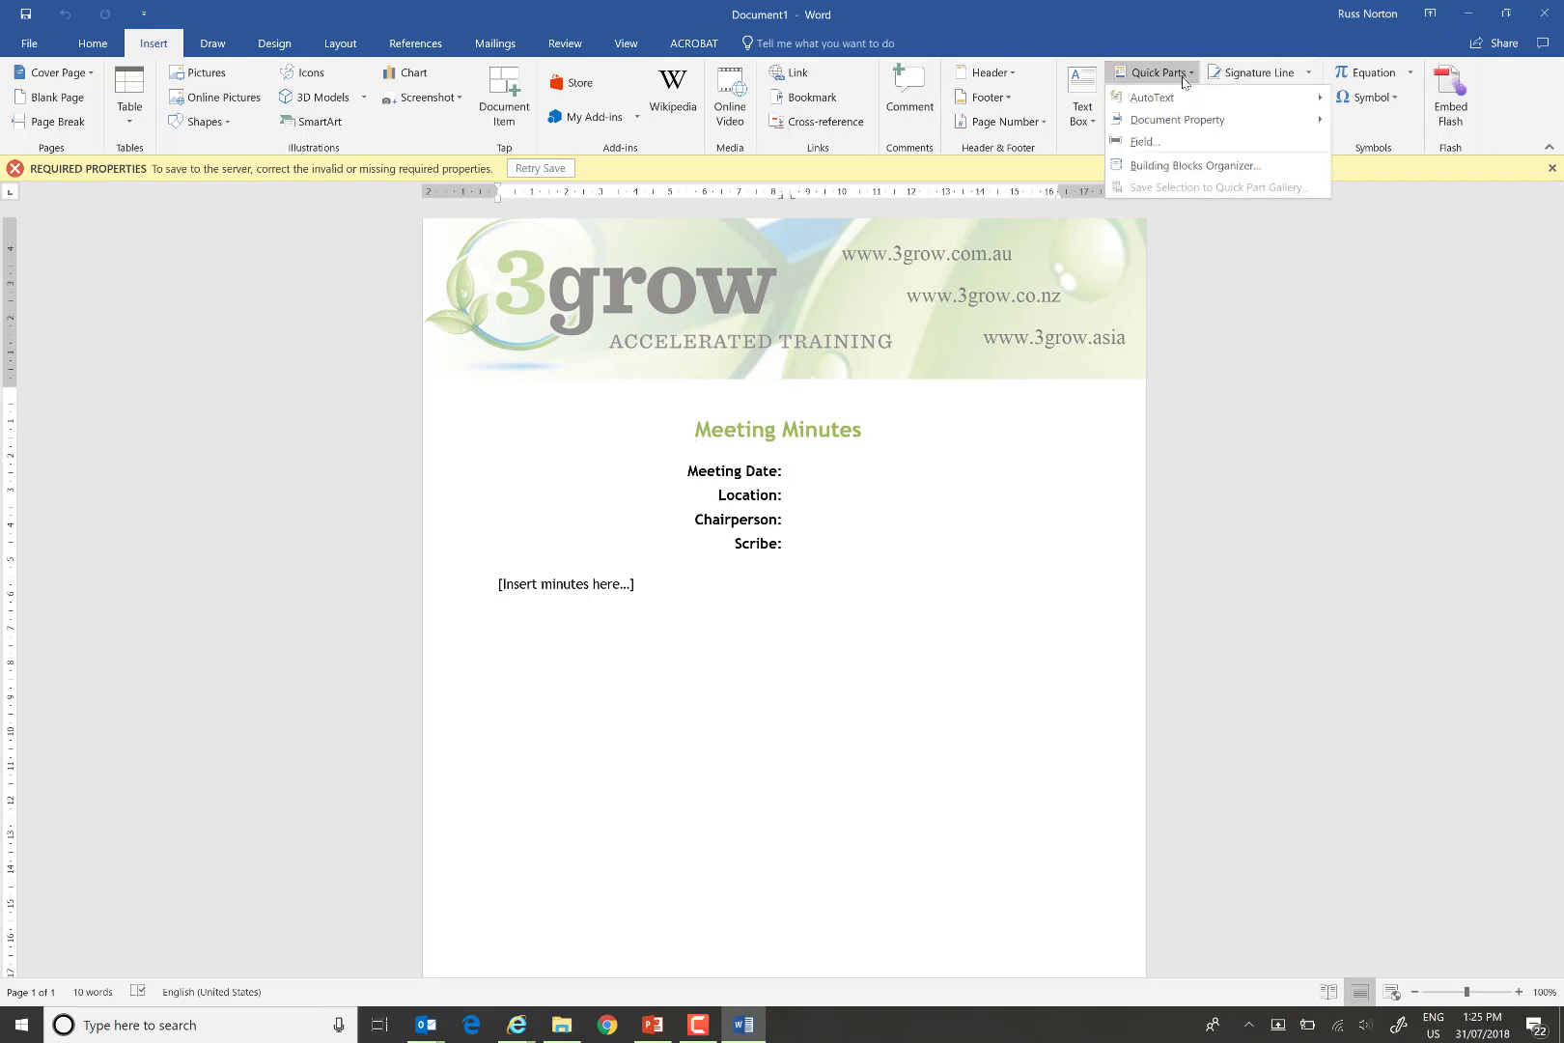
{"action": "mouse_move", "coordinate": [1188, 122]}
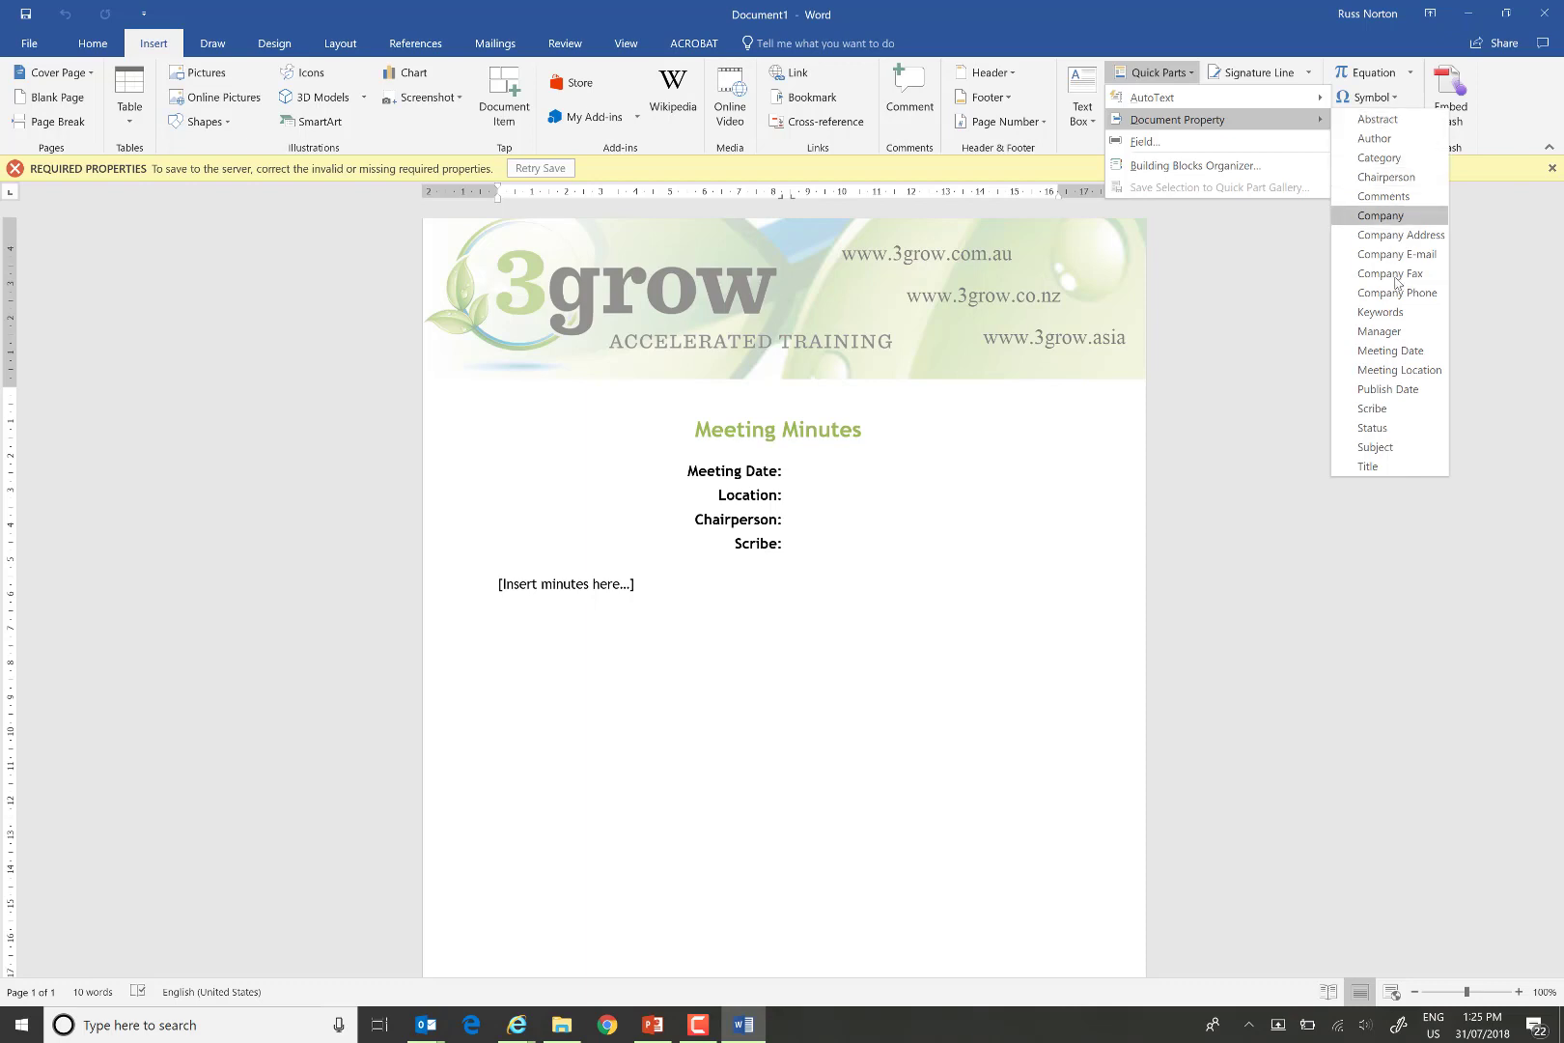
{"action": "left_click", "coordinate": [1388, 350]}
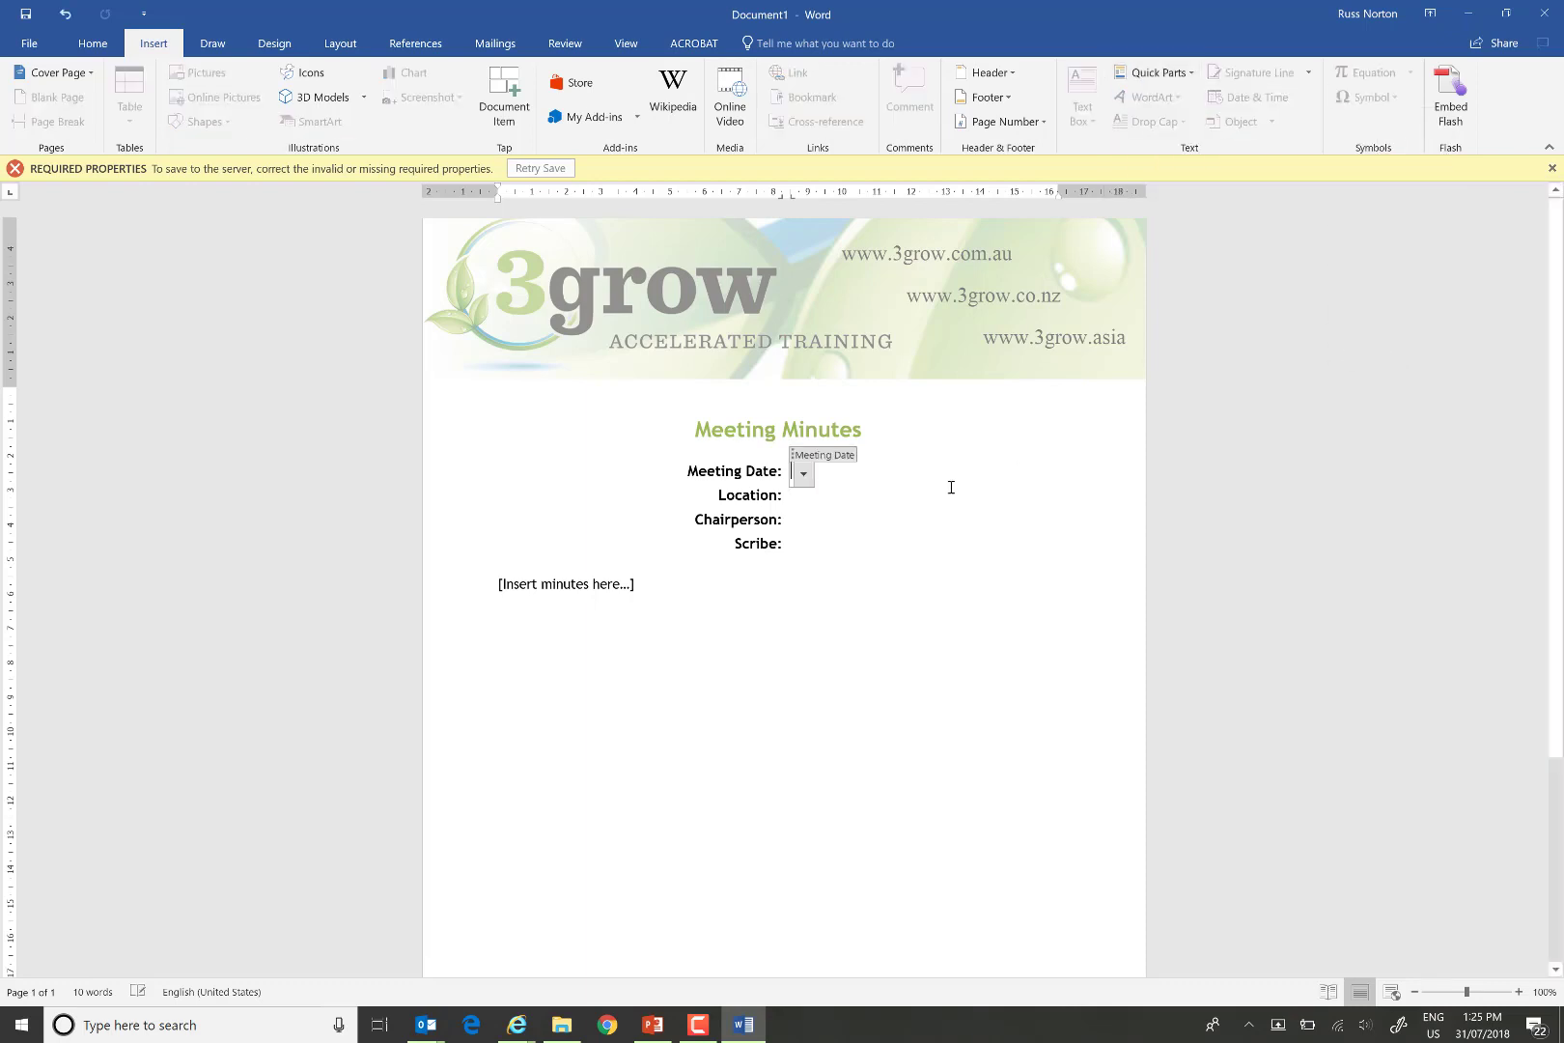
{"action": "left_click", "coordinate": [809, 498]}
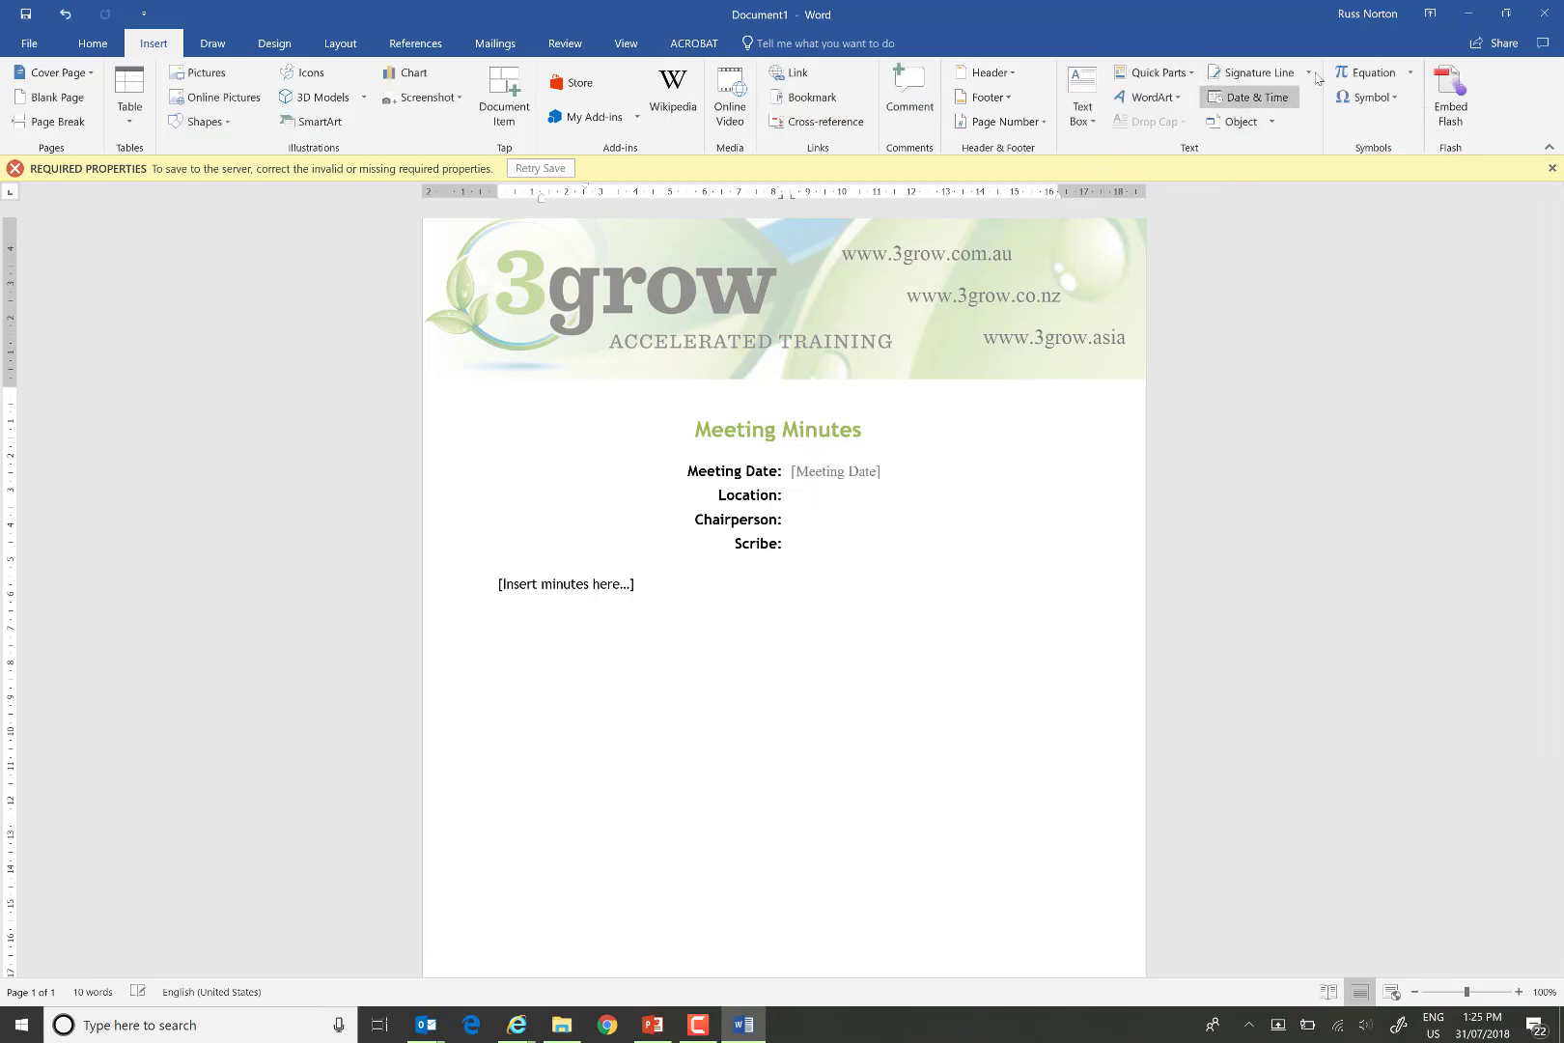
{"action": "left_click", "coordinate": [1174, 74]}
{"action": "mouse_move", "coordinate": [1198, 126]}
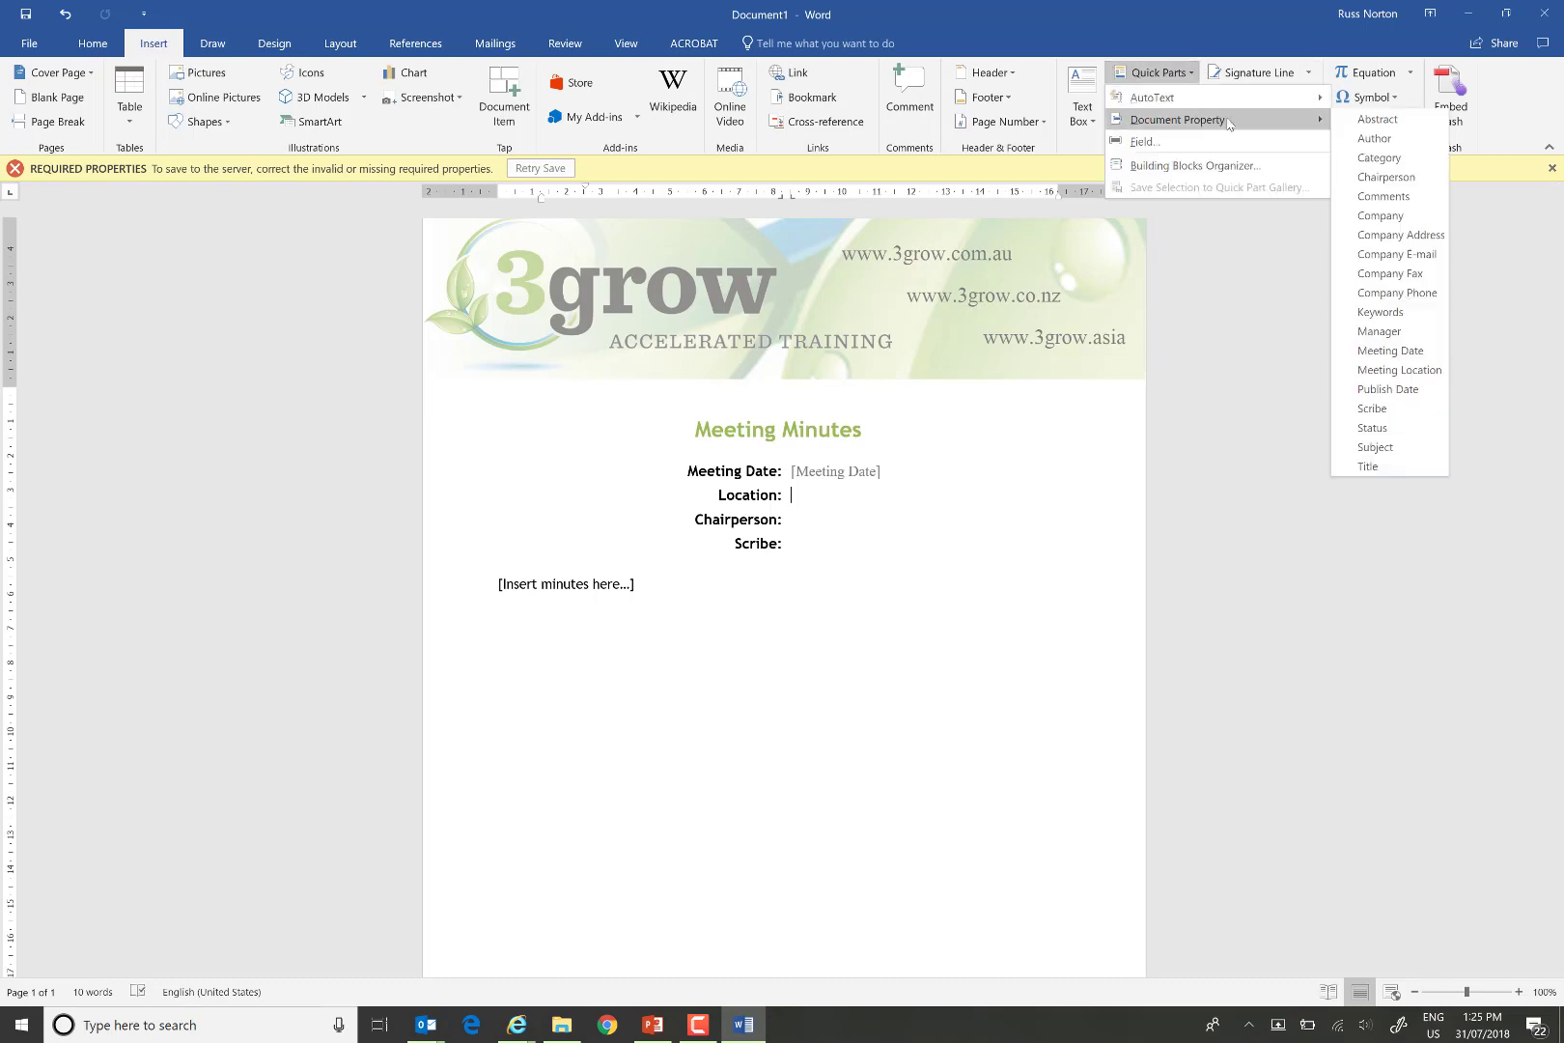
{"action": "left_click", "coordinate": [1399, 369]}
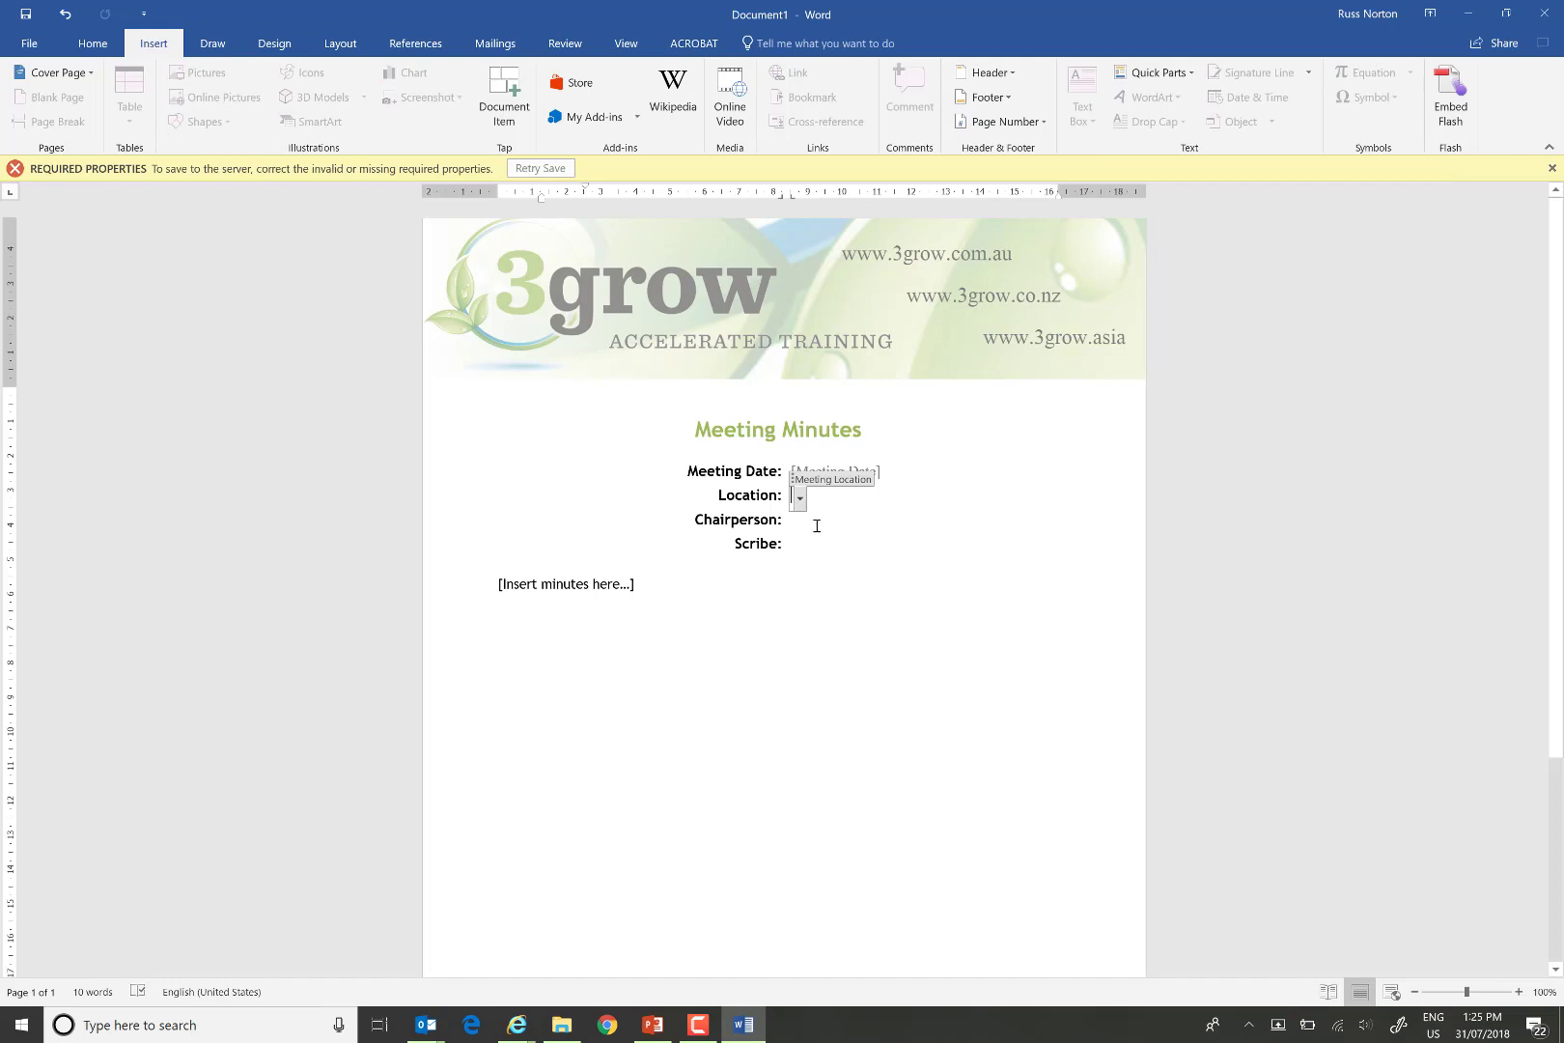
Close Word without saving the changes to Document1.
{"action": "left_click", "coordinate": [816, 526]}
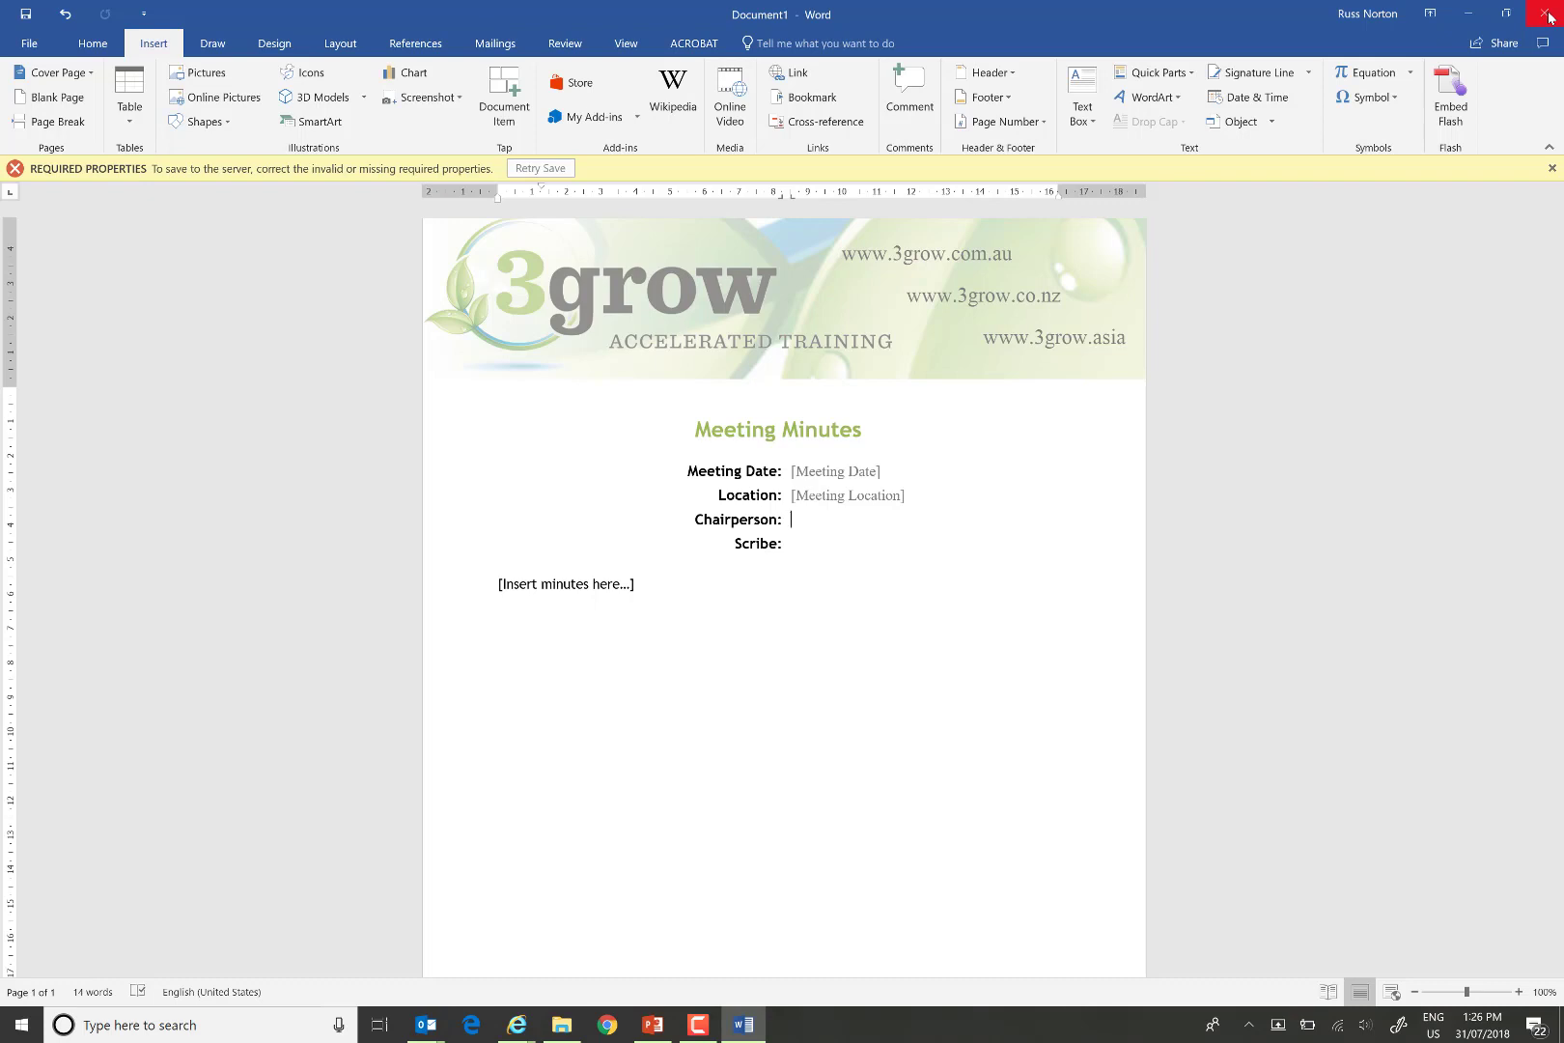
{"action": "left_click", "coordinate": [1546, 13]}
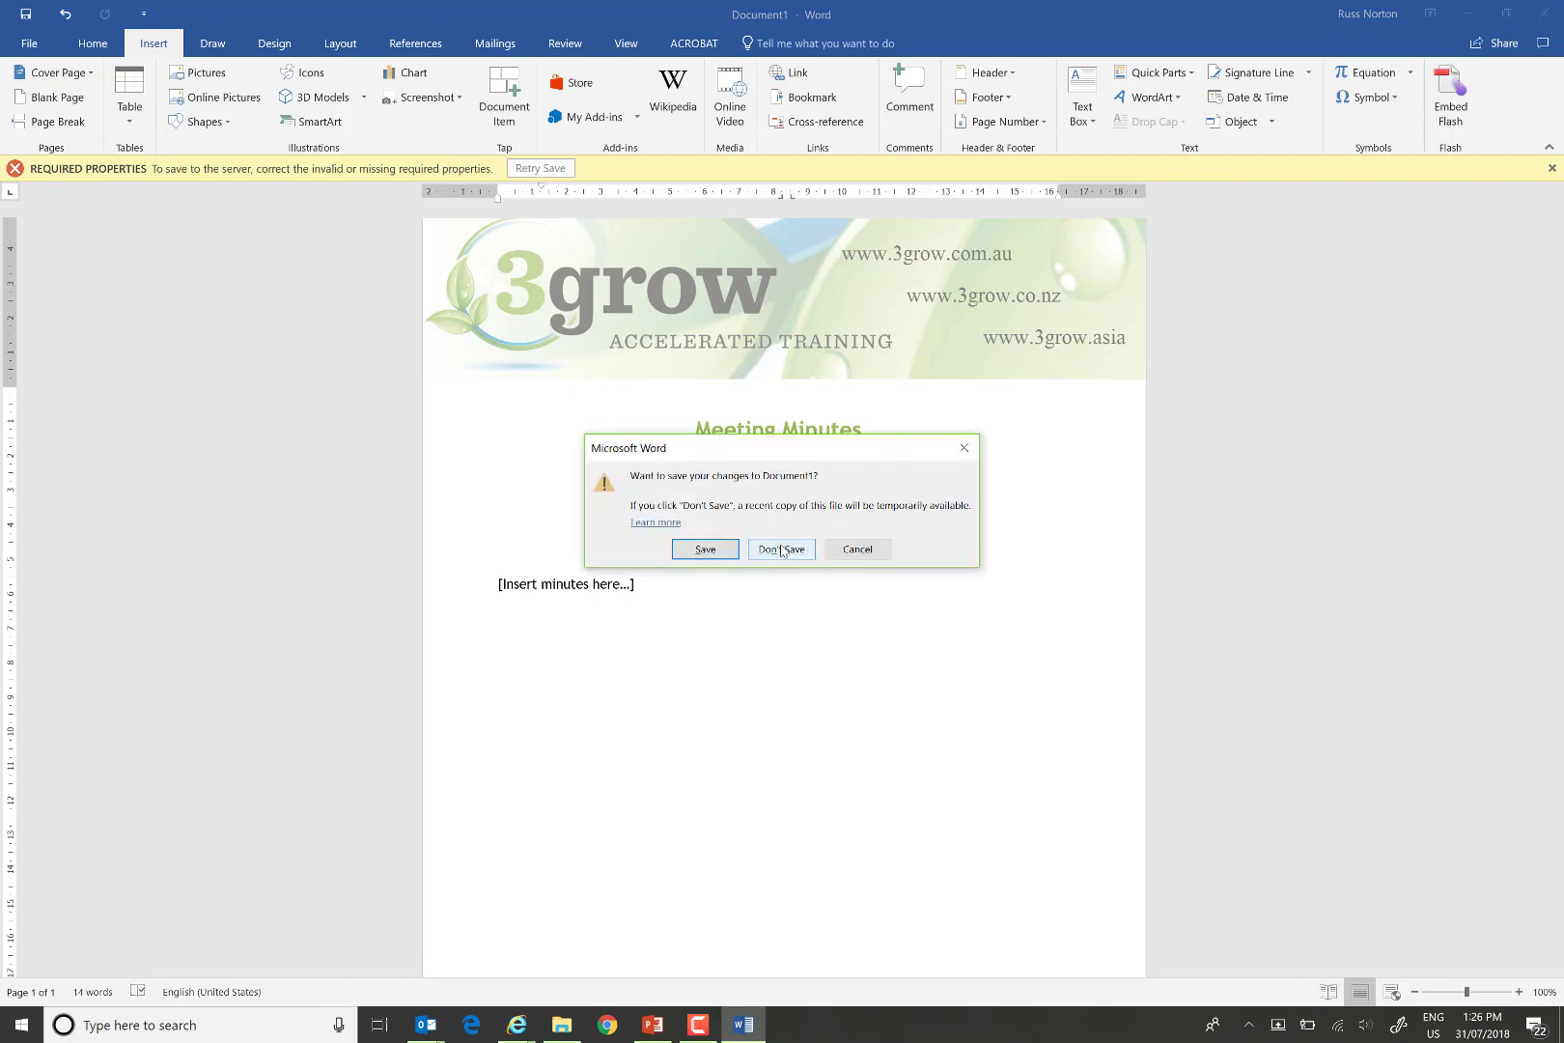
{"action": "left_click", "coordinate": [781, 550]}
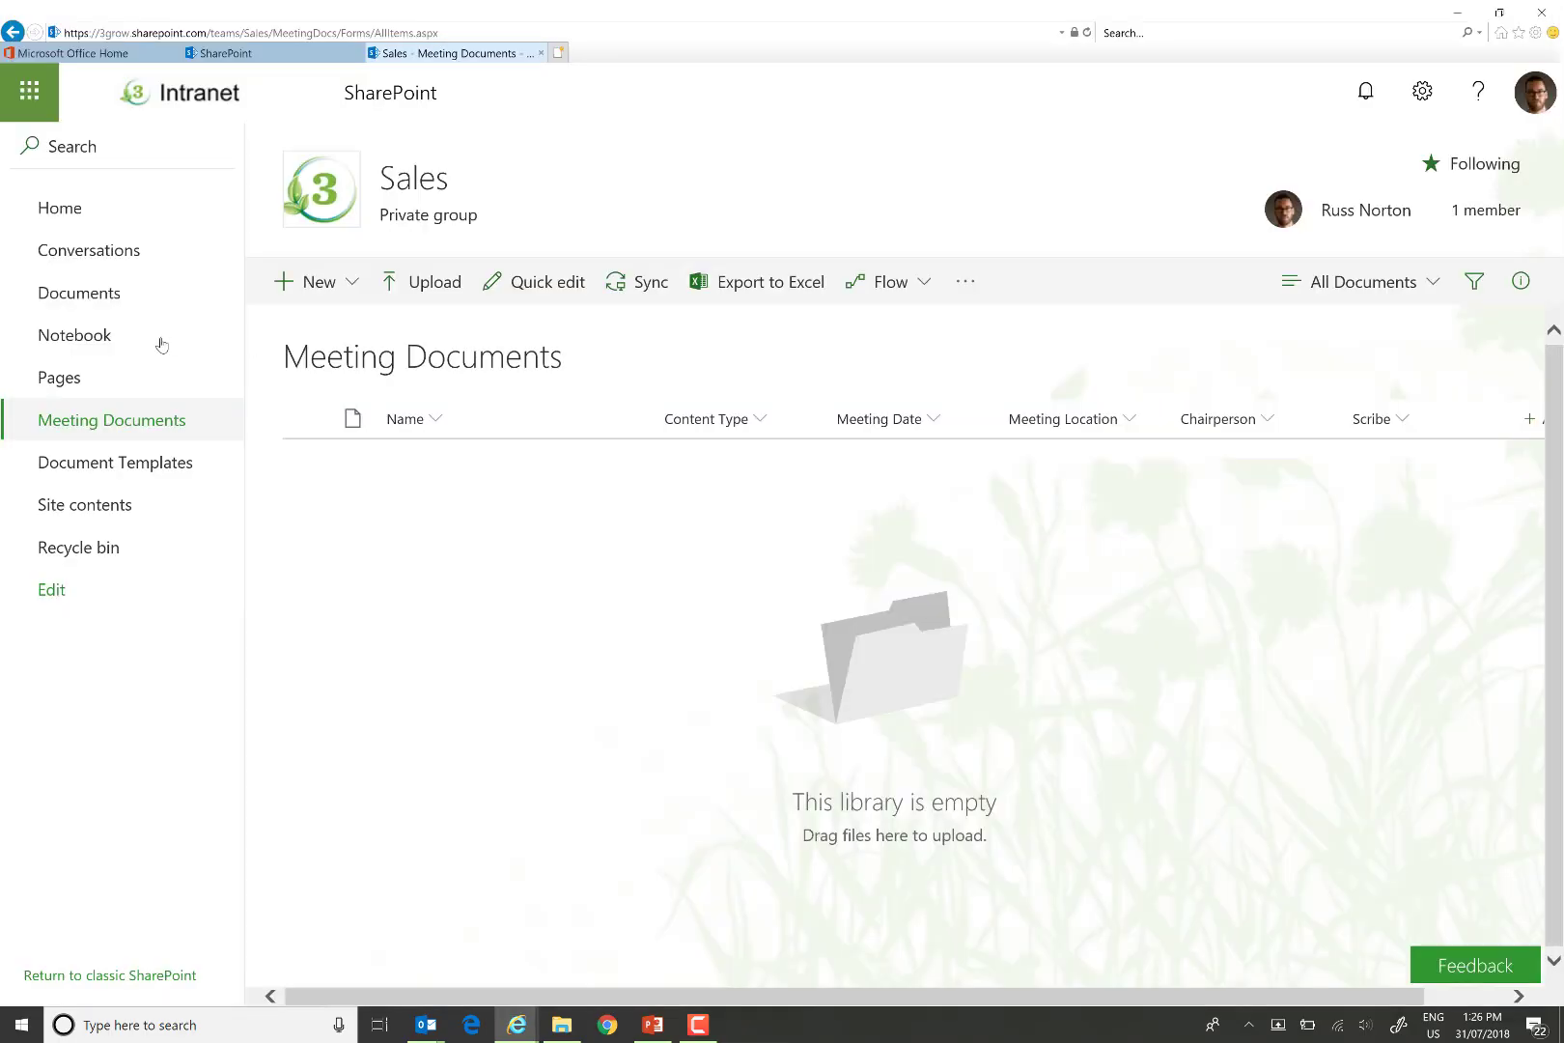
Open MeetingMinutes.docx from the Document Templates library in desktop Word.
{"action": "left_click", "coordinate": [123, 472]}
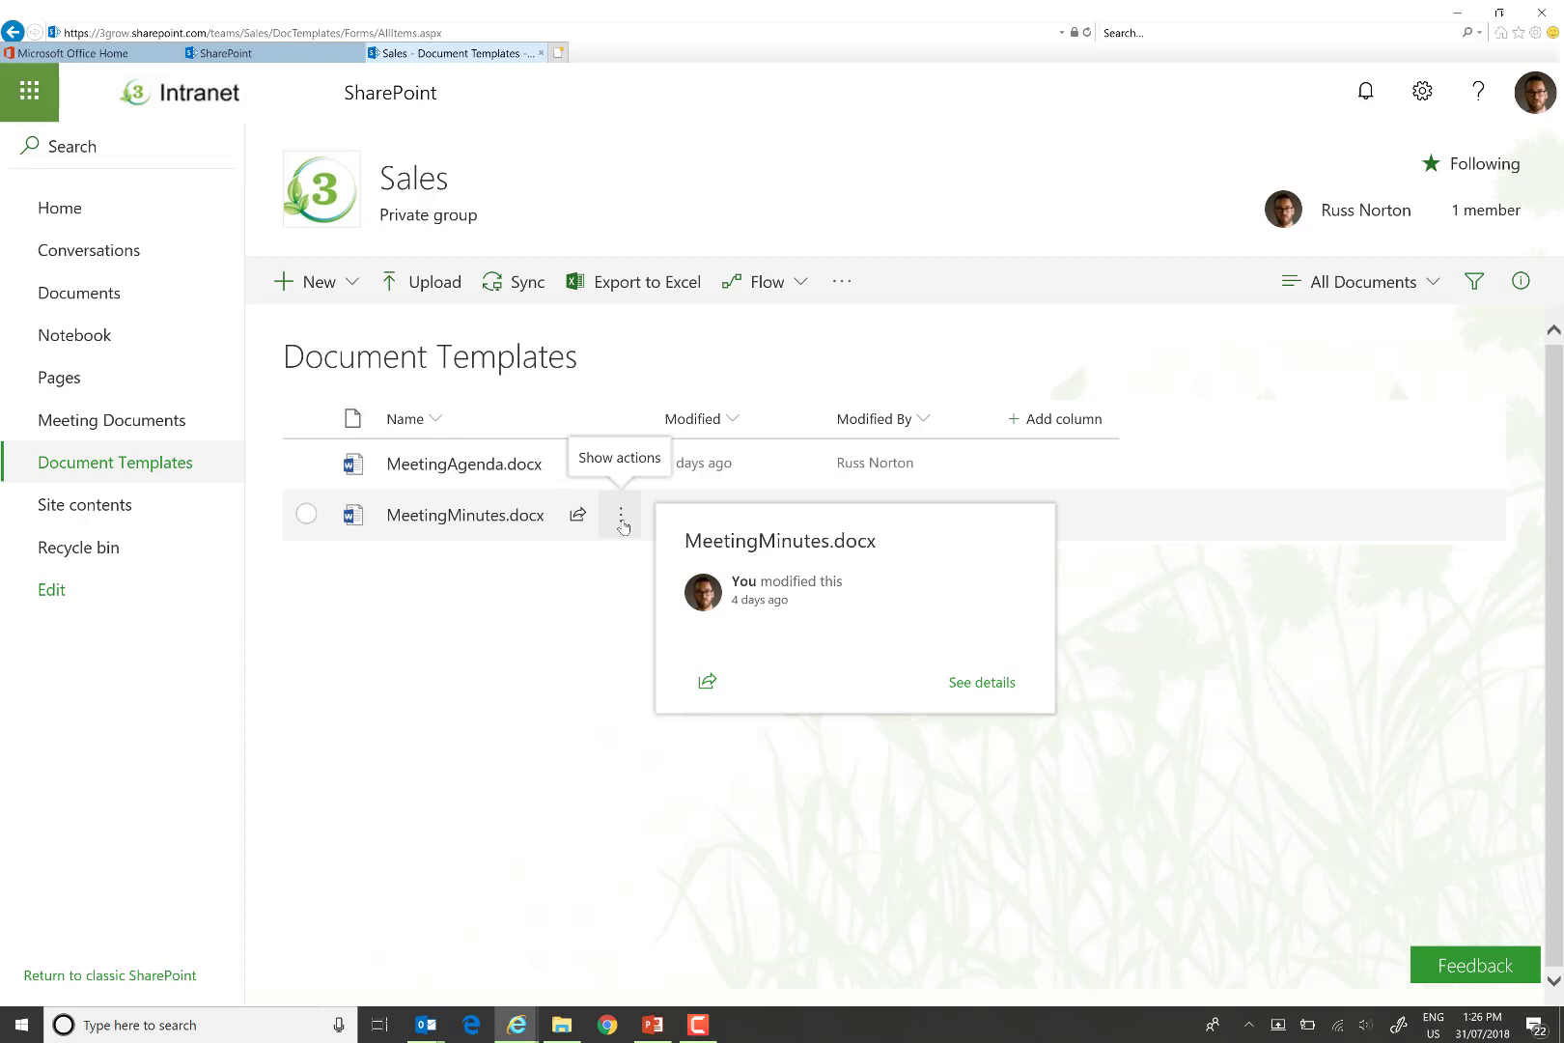
{"action": "left_click", "coordinate": [622, 519]}
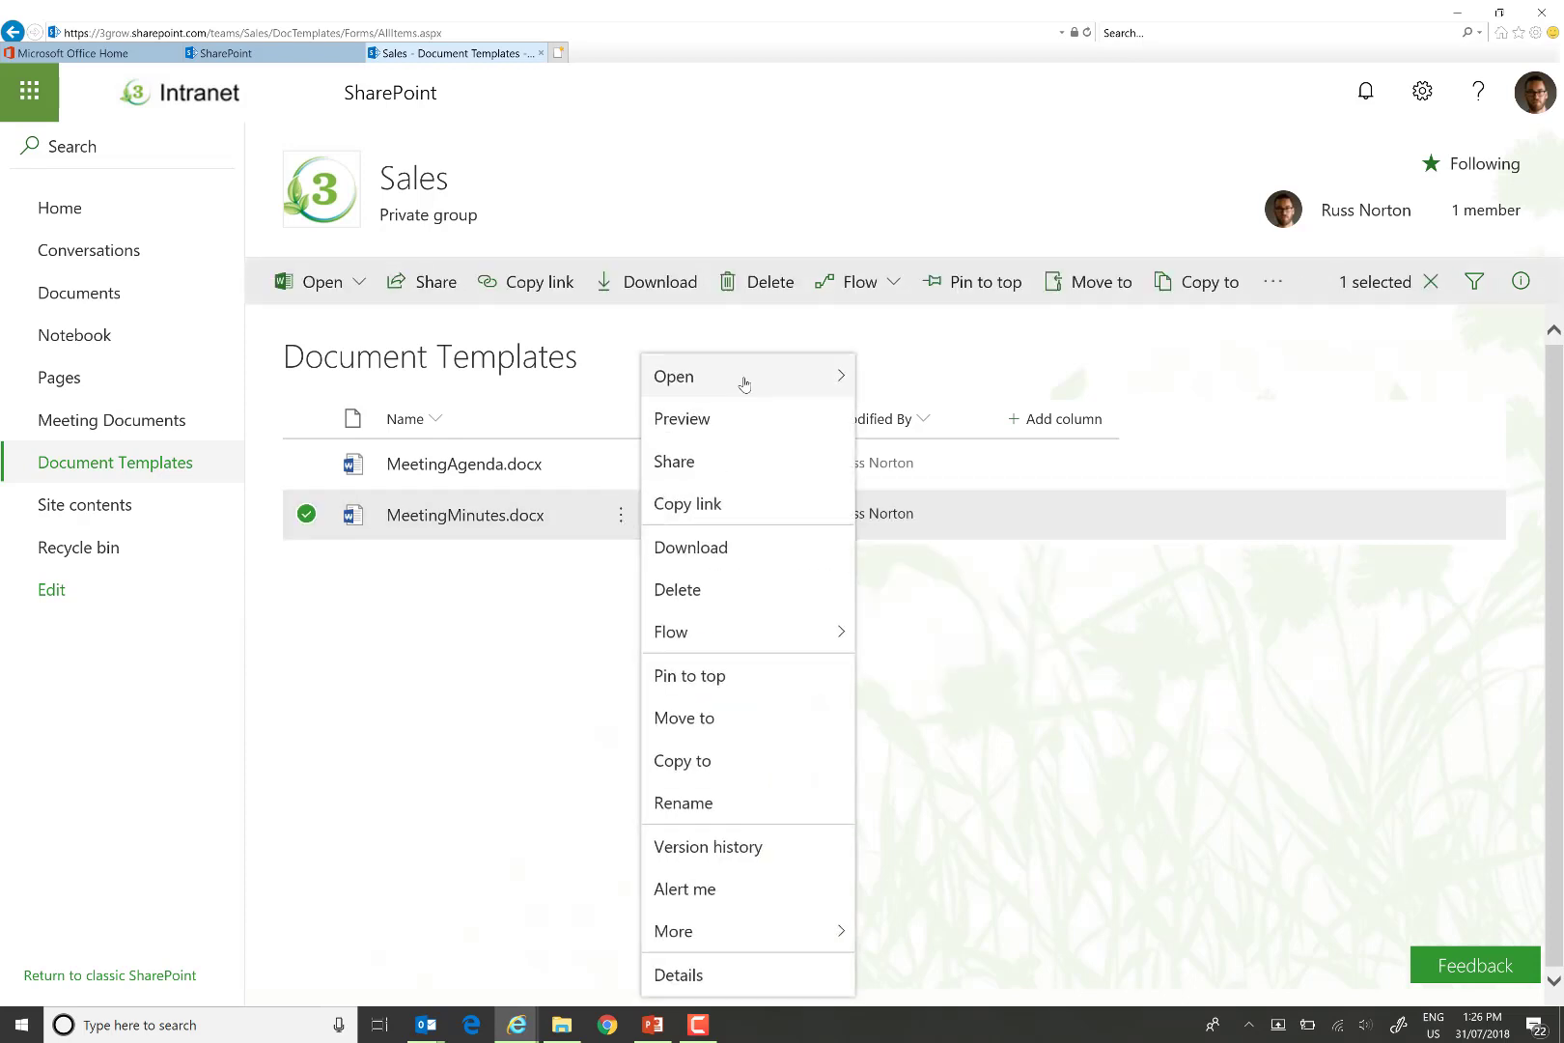
{"action": "mouse_move", "coordinate": [743, 376]}
{"action": "left_click", "coordinate": [917, 419]}
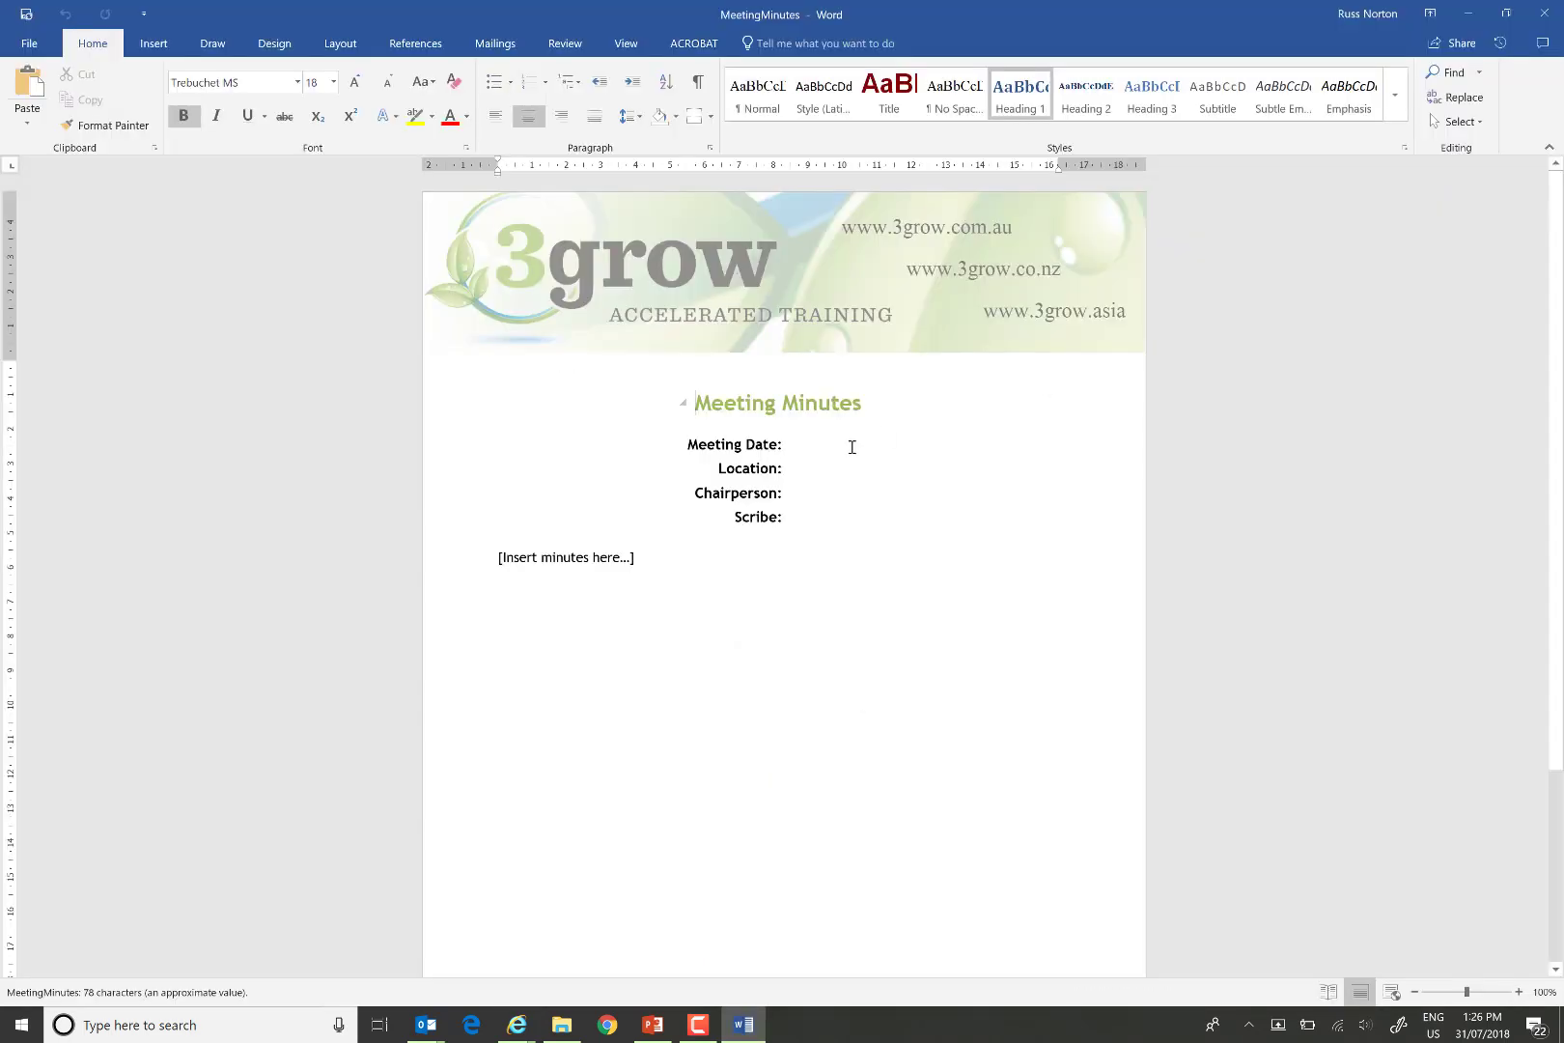
Check Word's Quick Parts Document Property list without inserting anything, then close Word.
{"action": "left_click", "coordinate": [162, 47]}
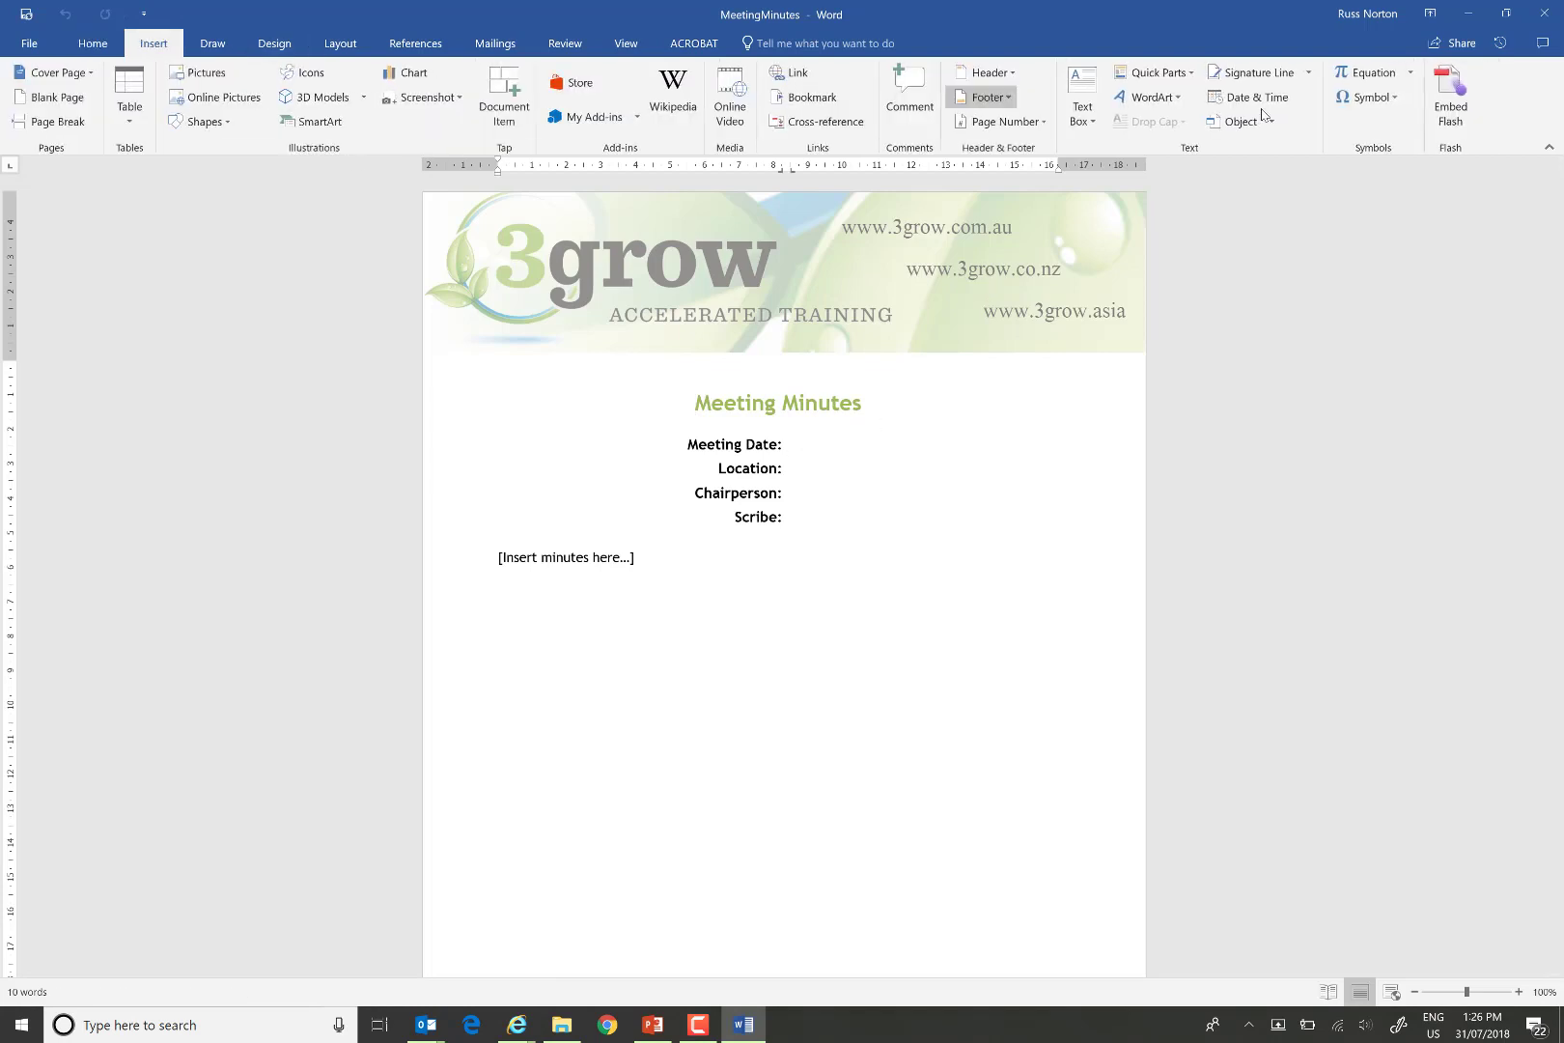
{"action": "left_click", "coordinate": [1189, 77]}
{"action": "mouse_move", "coordinate": [1213, 129]}
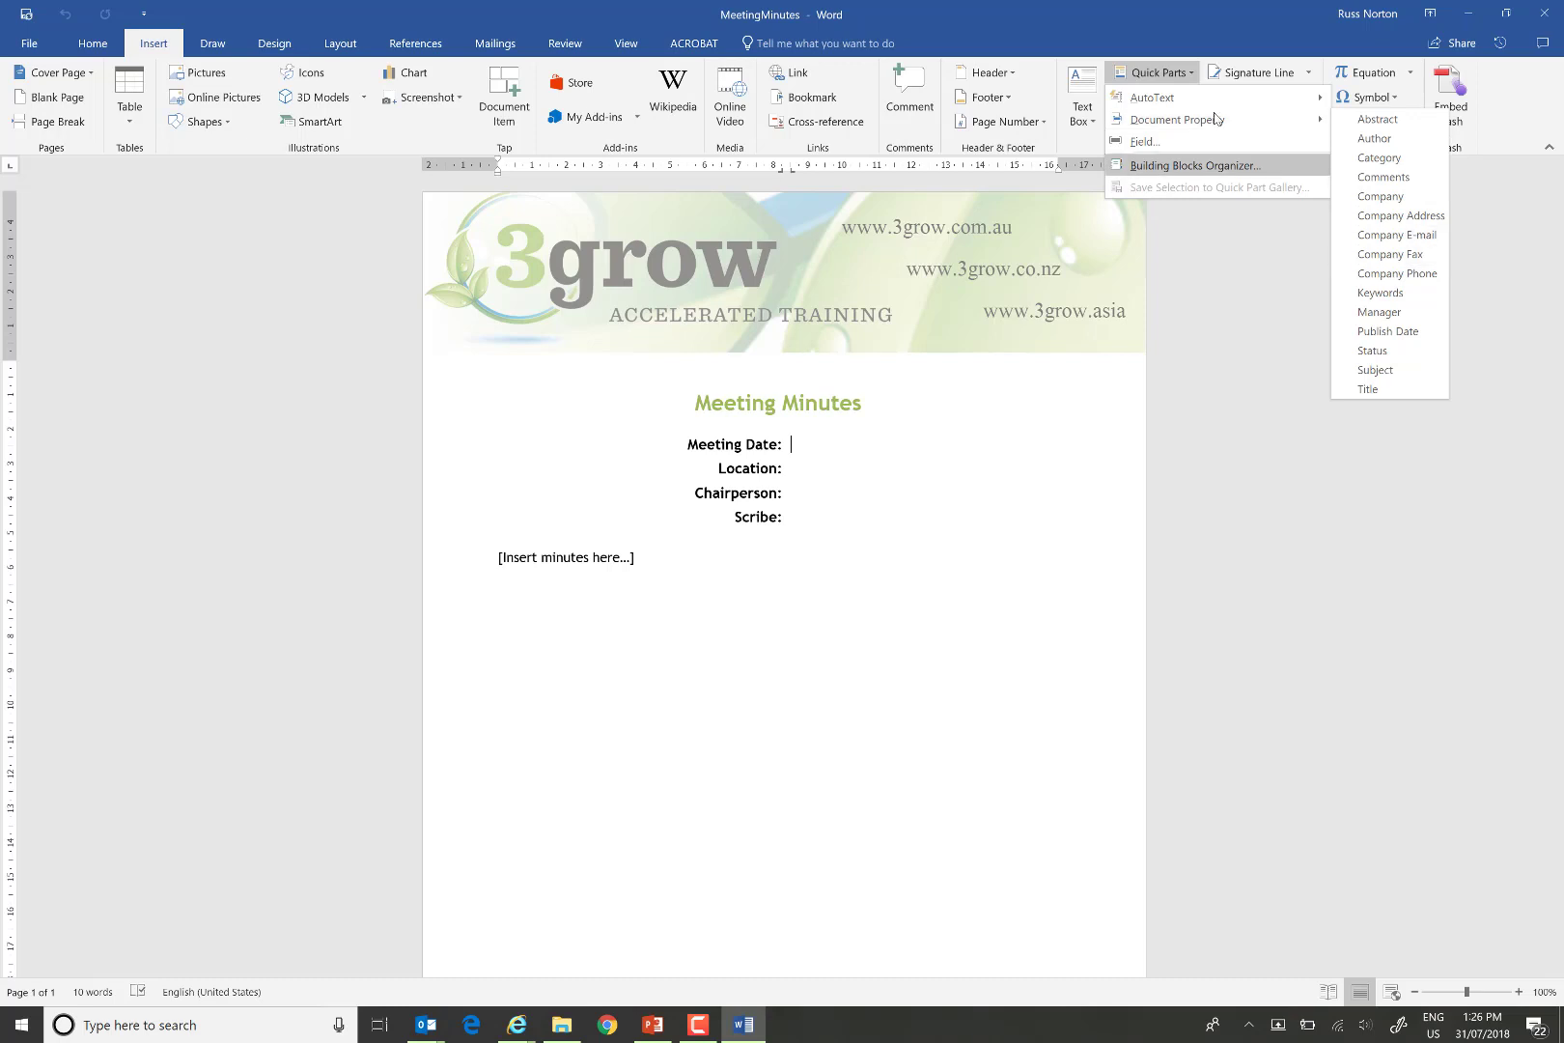
{"action": "left_click", "coordinate": [1239, 29]}
{"action": "left_click", "coordinate": [1547, 15]}
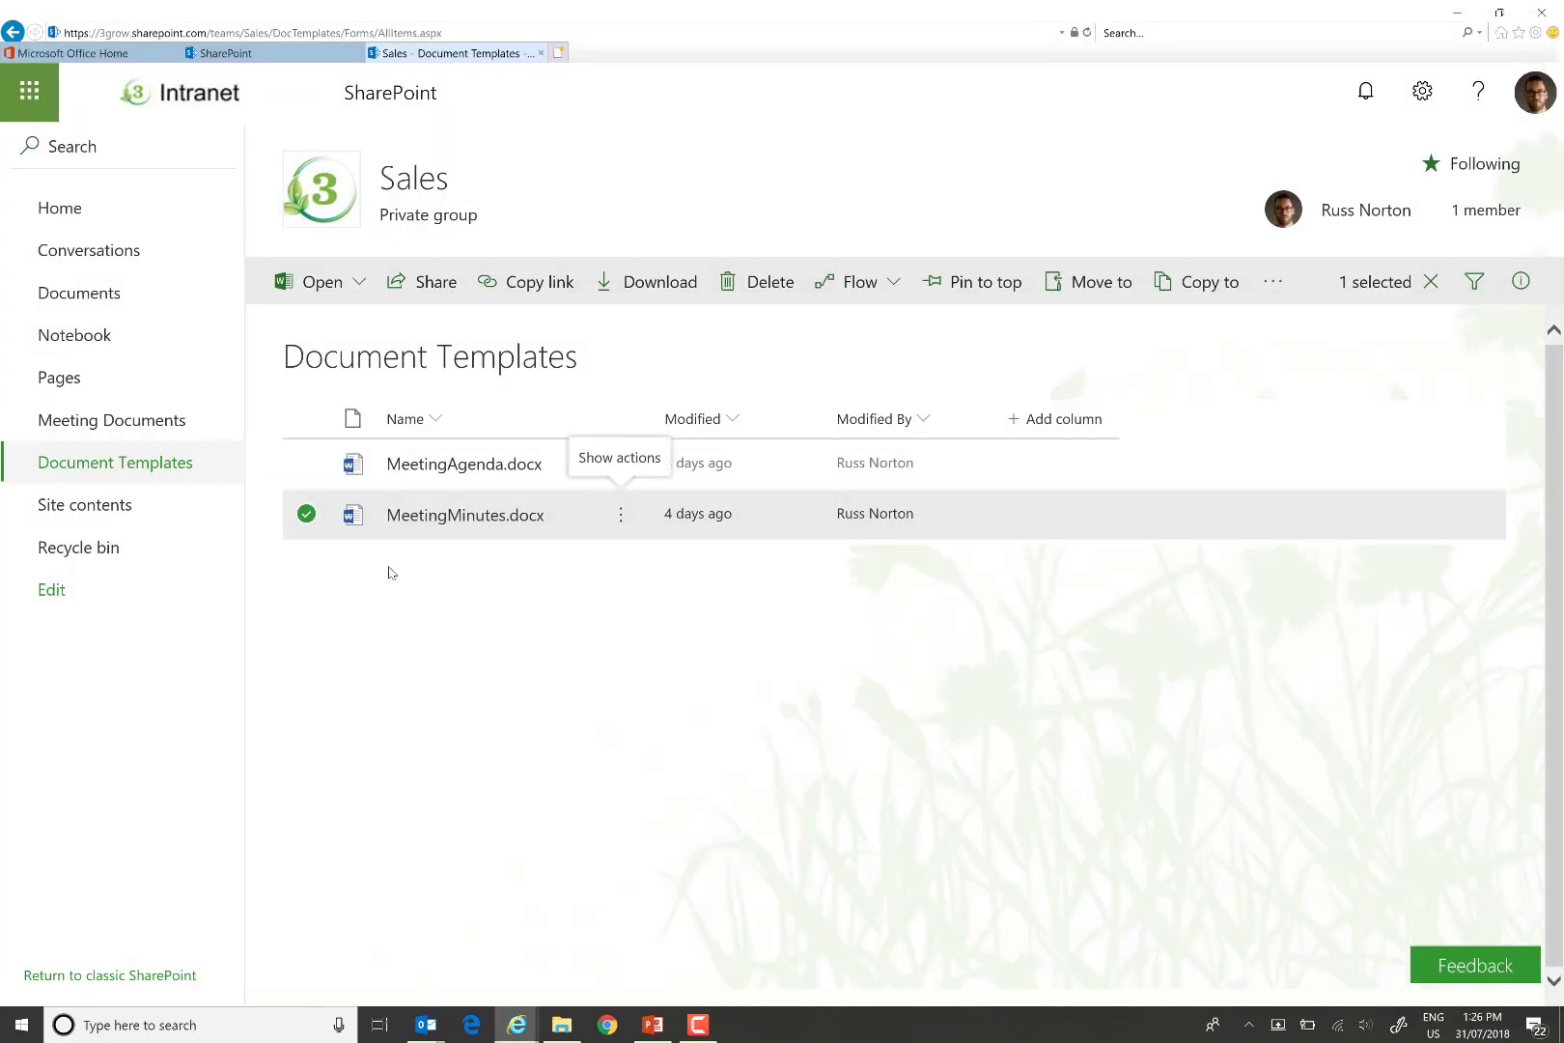
Set Allow management of content types to Yes in Document Templates' advanced library settings.
{"action": "mouse_move", "coordinate": [494, 518]}
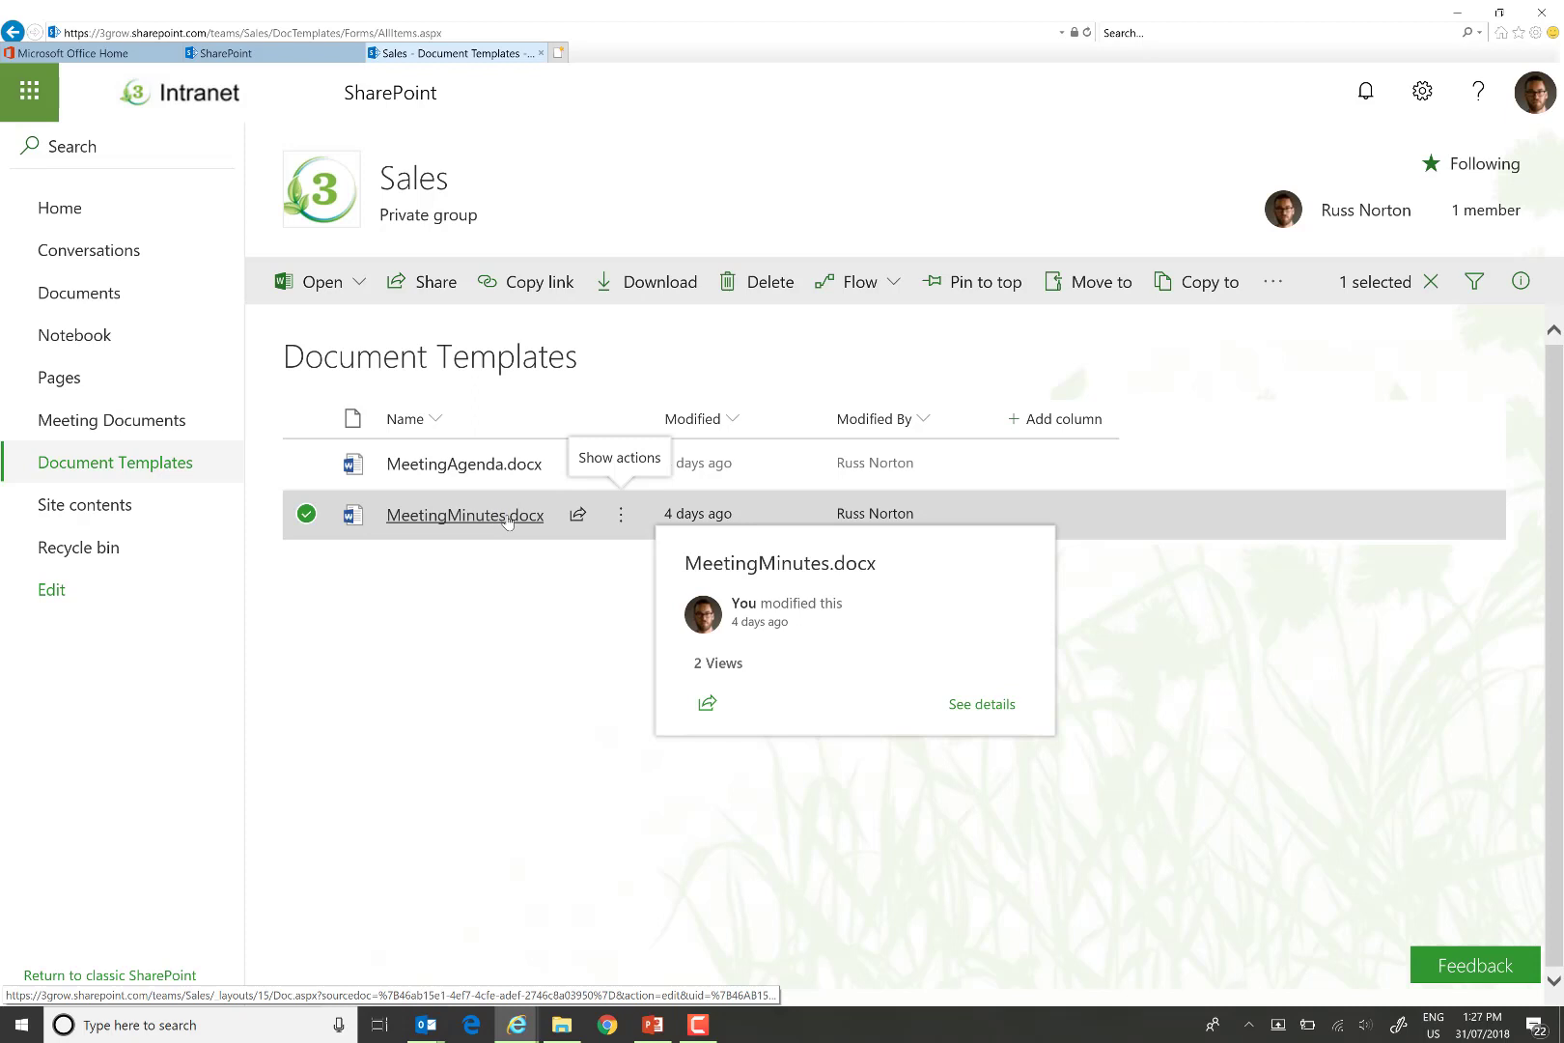
{"action": "left_click", "coordinate": [1425, 93]}
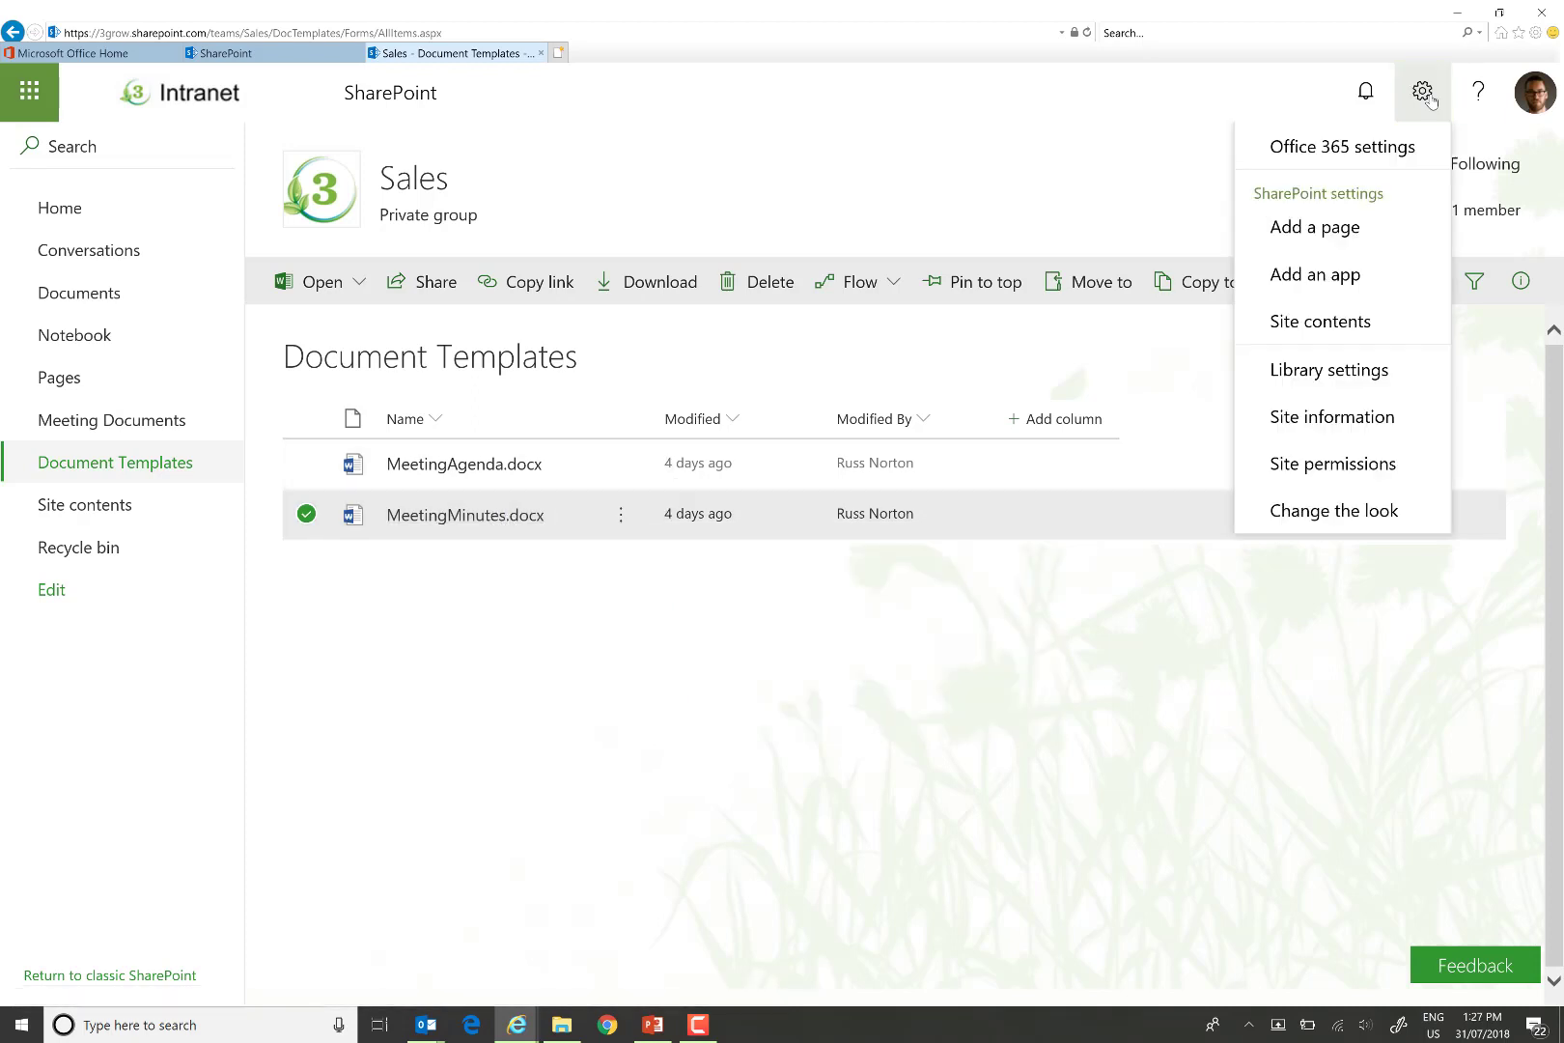
{"action": "left_click", "coordinate": [1356, 375]}
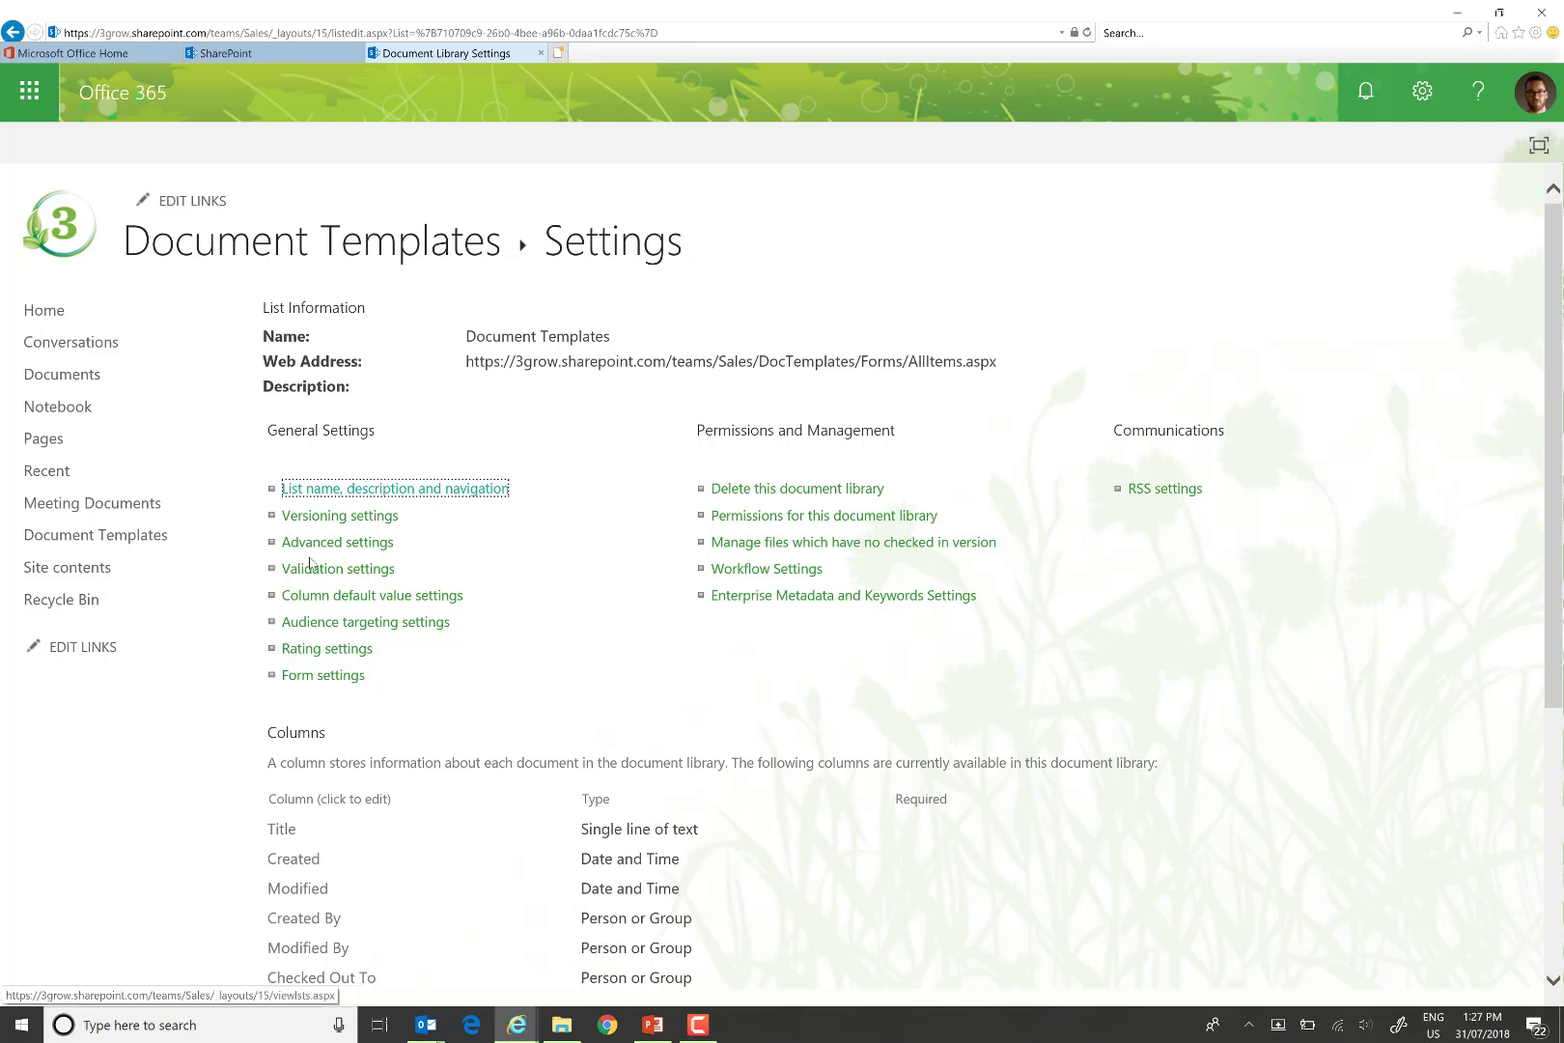
{"action": "left_click", "coordinate": [337, 544]}
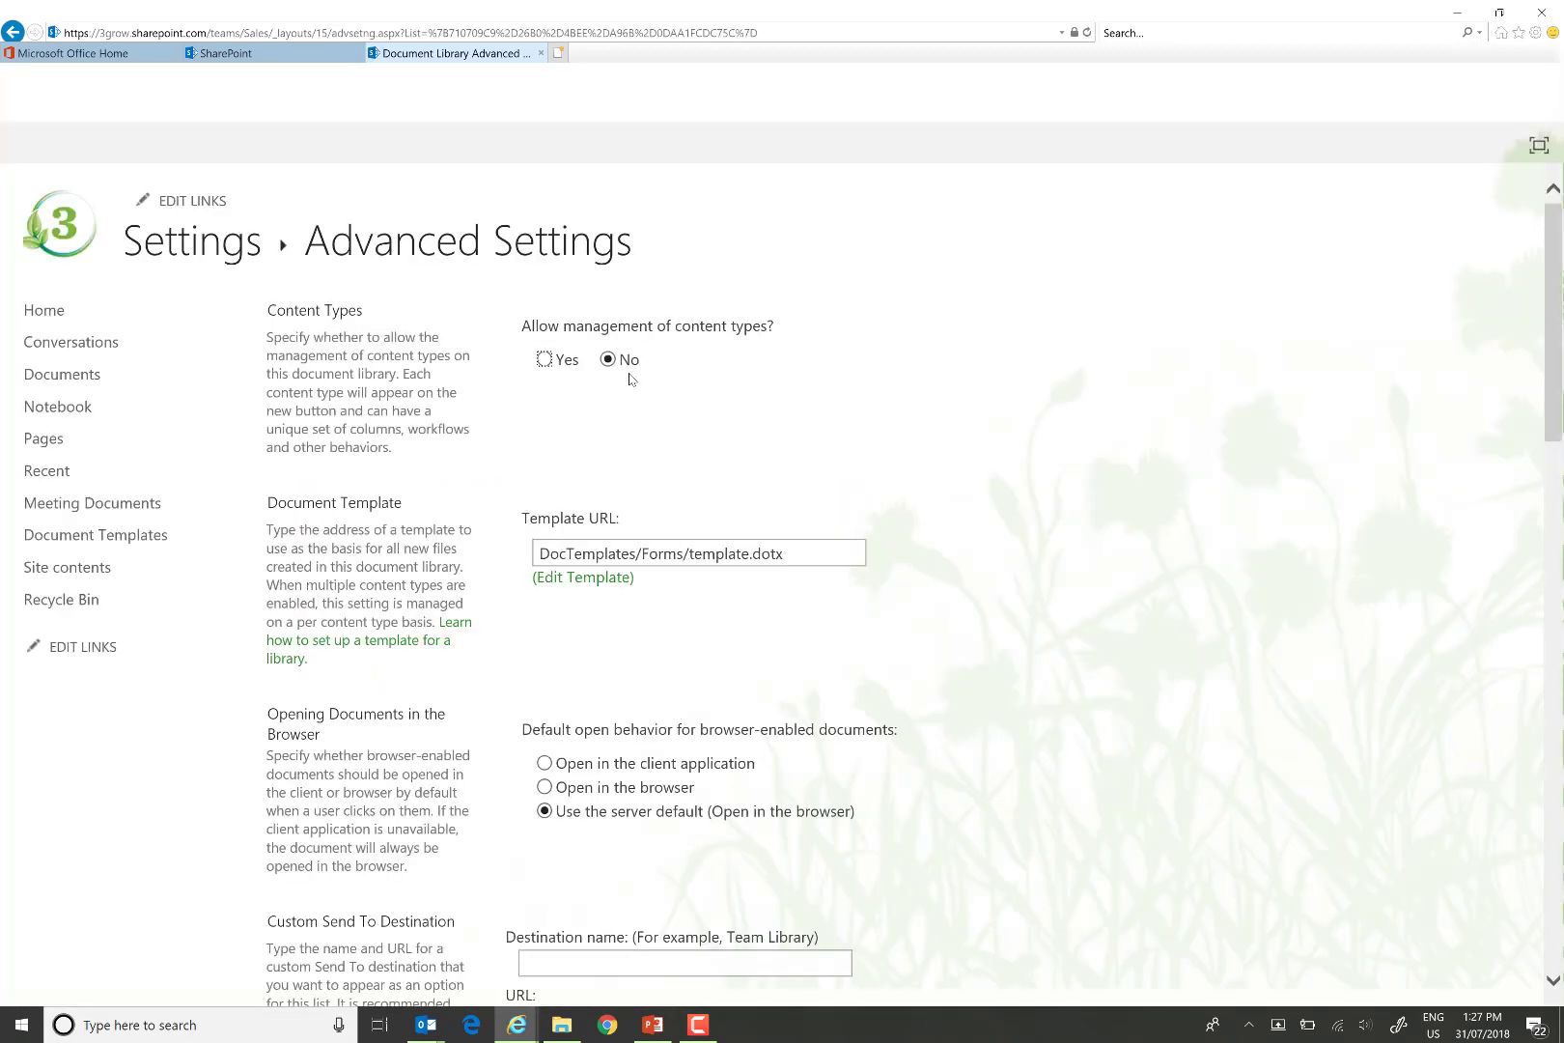
{"action": "key", "text": "space"}
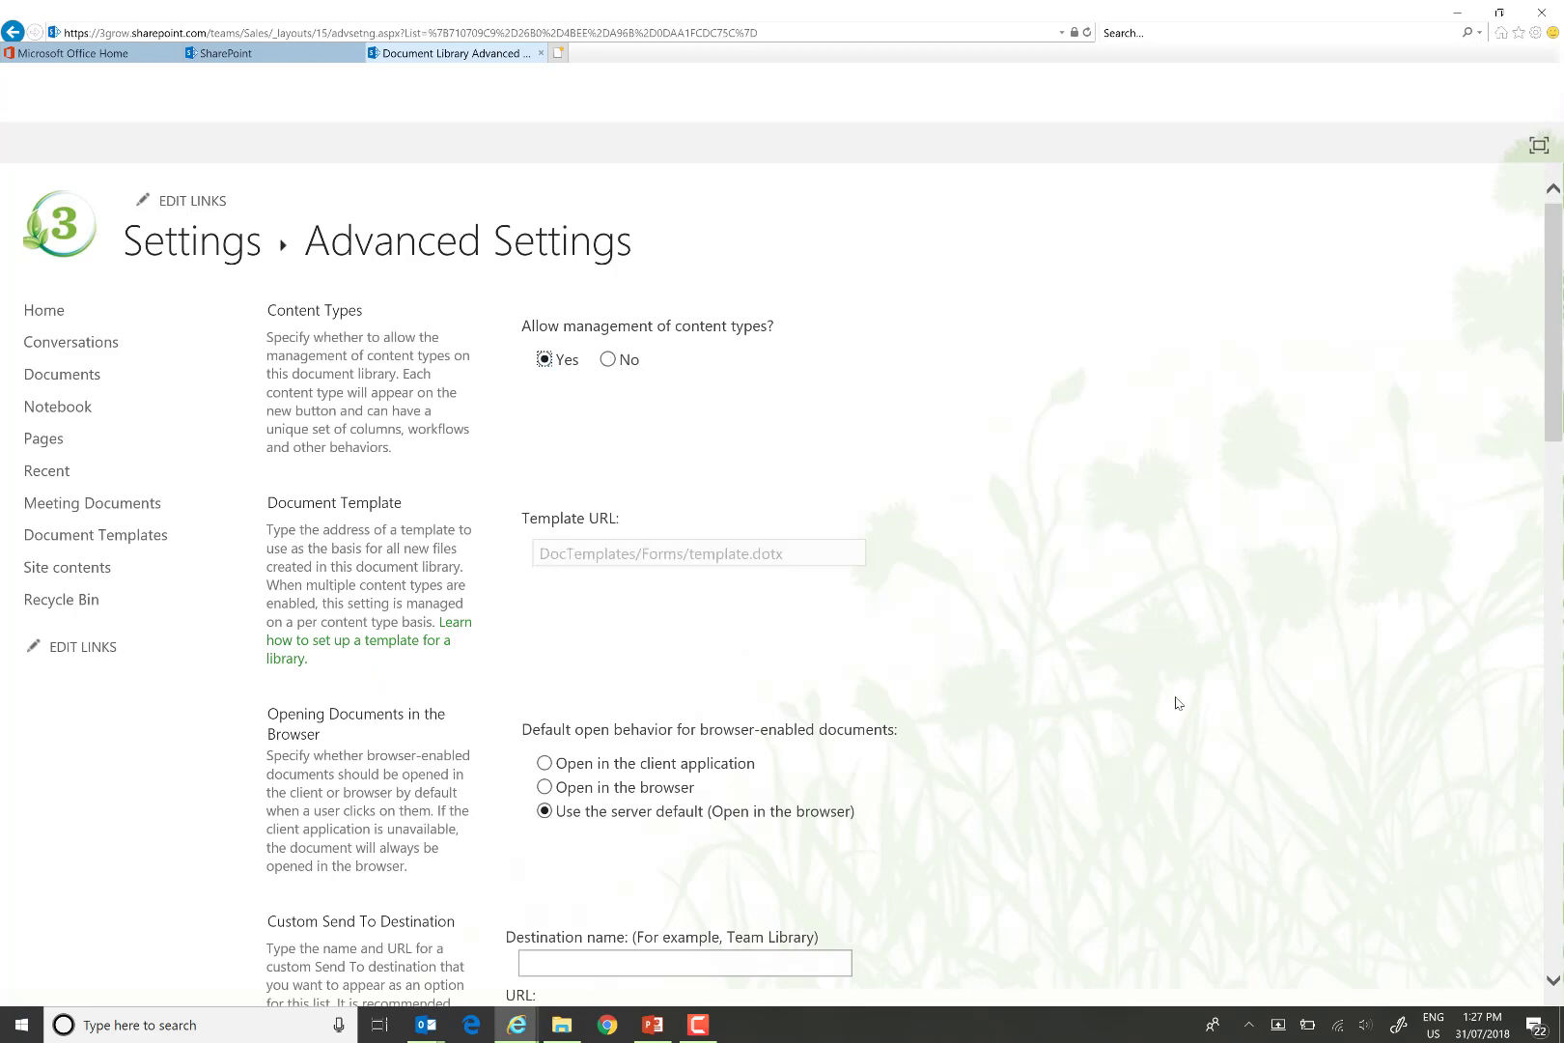
{"action": "scroll", "coordinate": [1187, 710], "scroll_direction": "down", "scroll_amount": 20}
{"action": "left_click", "coordinate": [815, 894]}
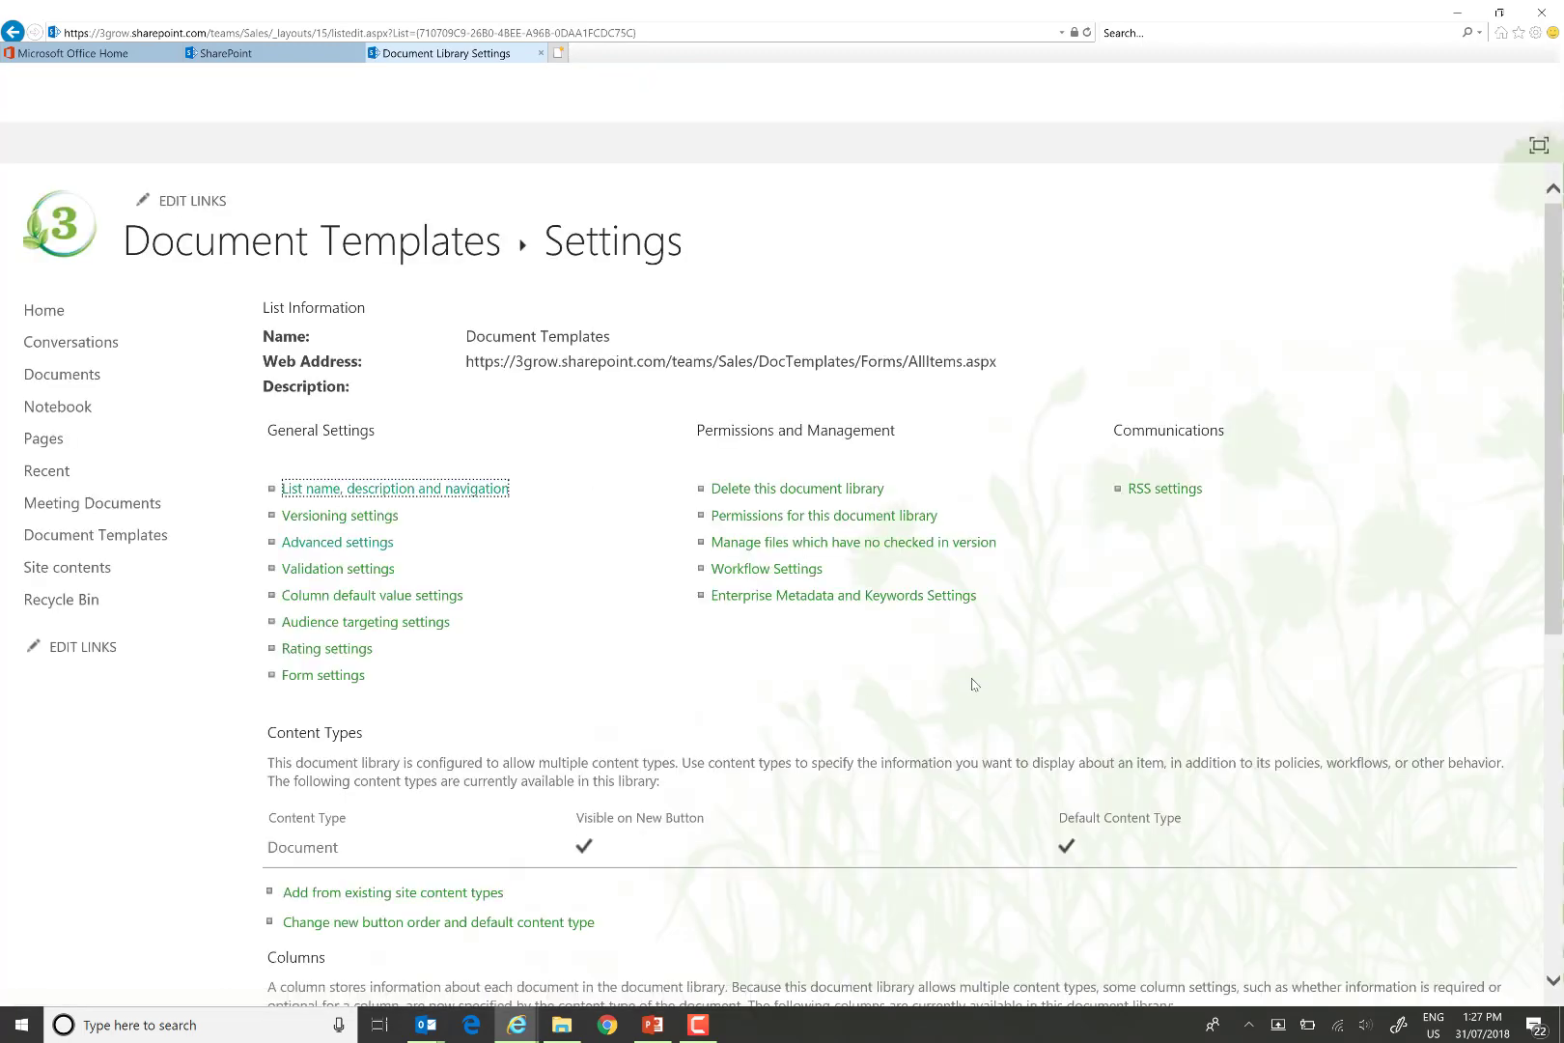
{"action": "scroll", "coordinate": [614, 618], "scroll_direction": "down", "scroll_amount": 4}
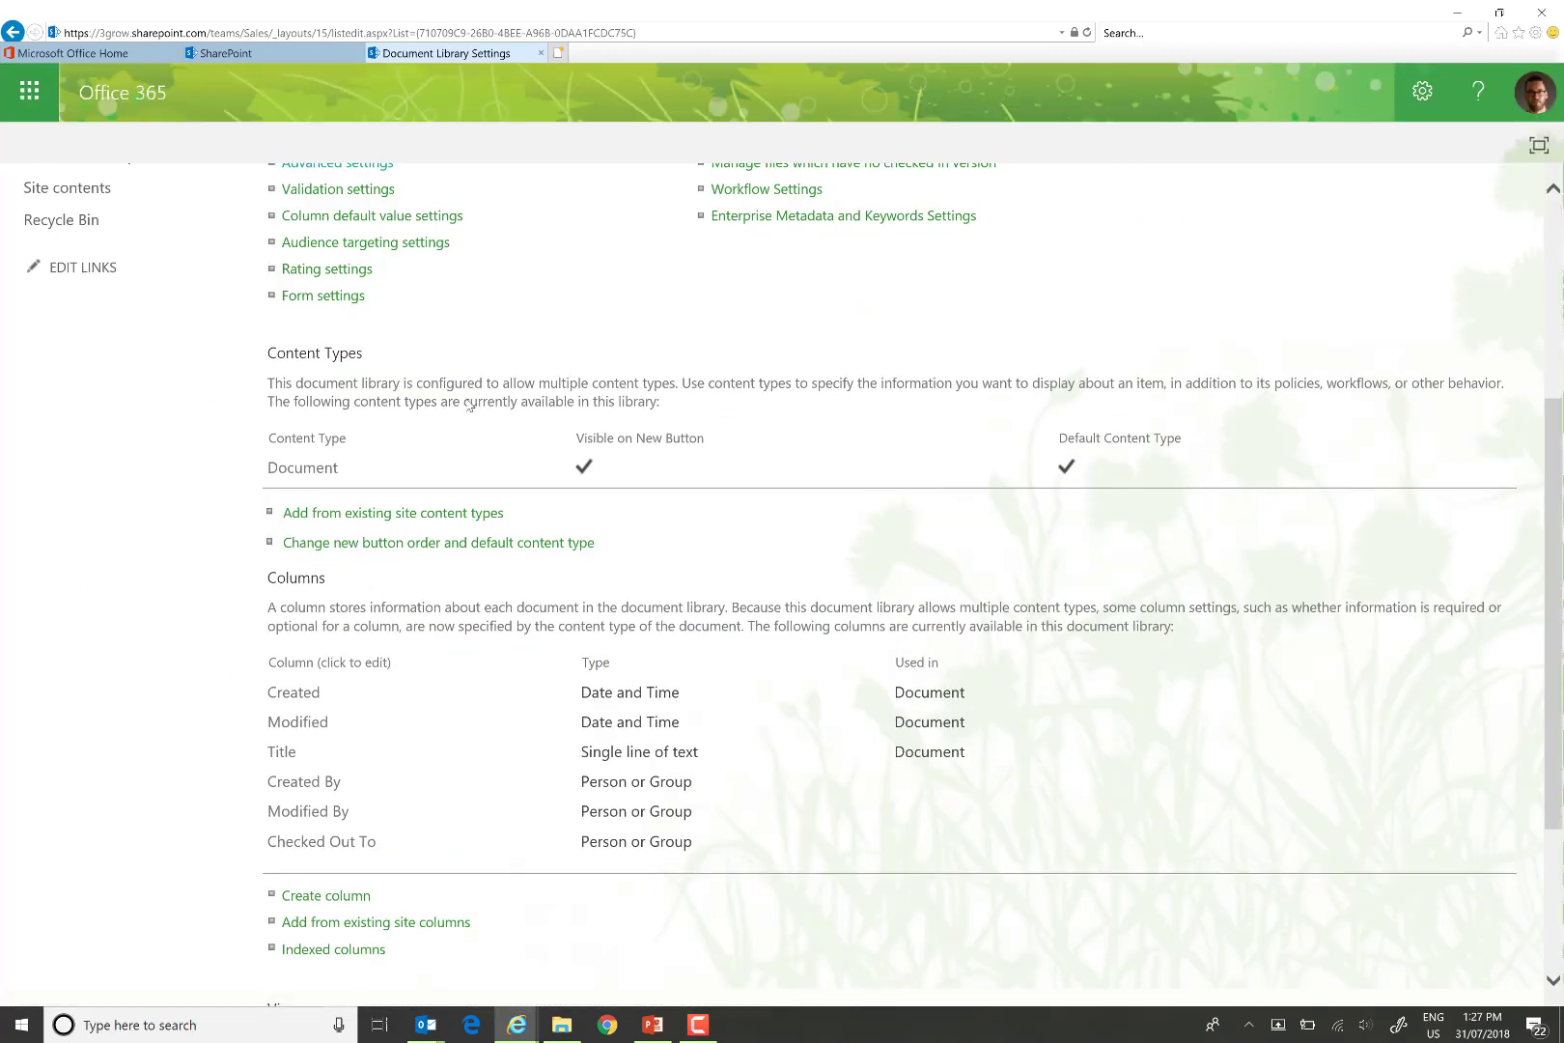
Add the 3grow Meeting Agenda and Meeting Minutes content types, then return to the file list.
{"action": "left_click", "coordinate": [413, 516]}
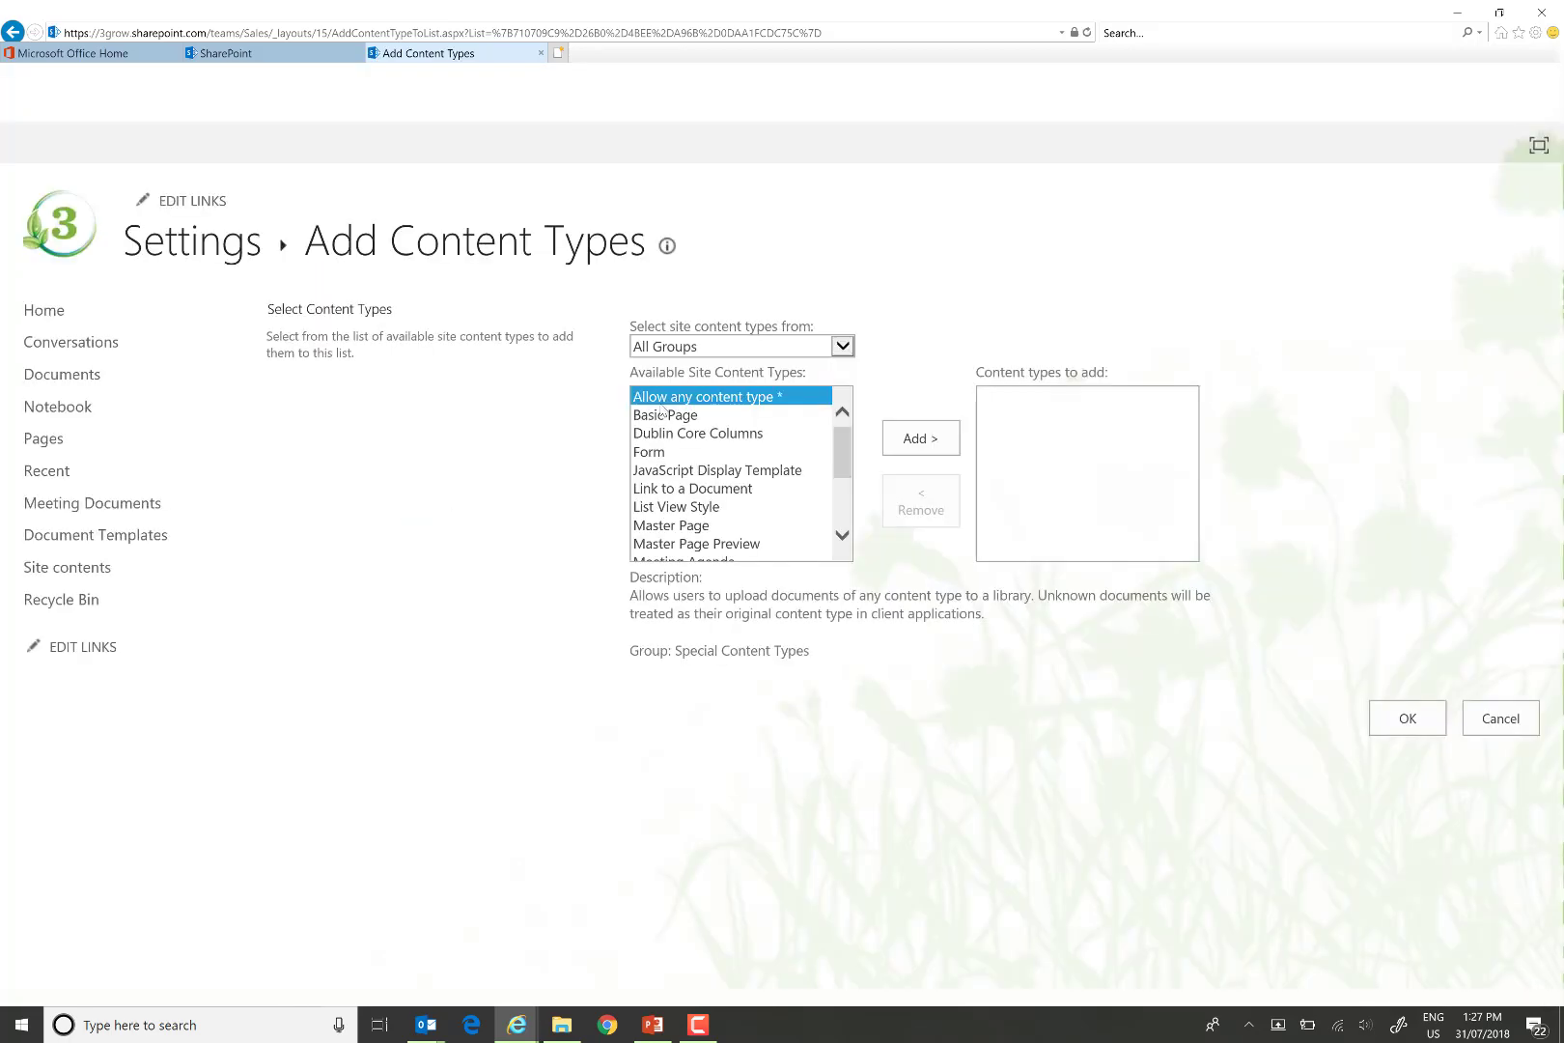
{"action": "left_click", "coordinate": [660, 350]}
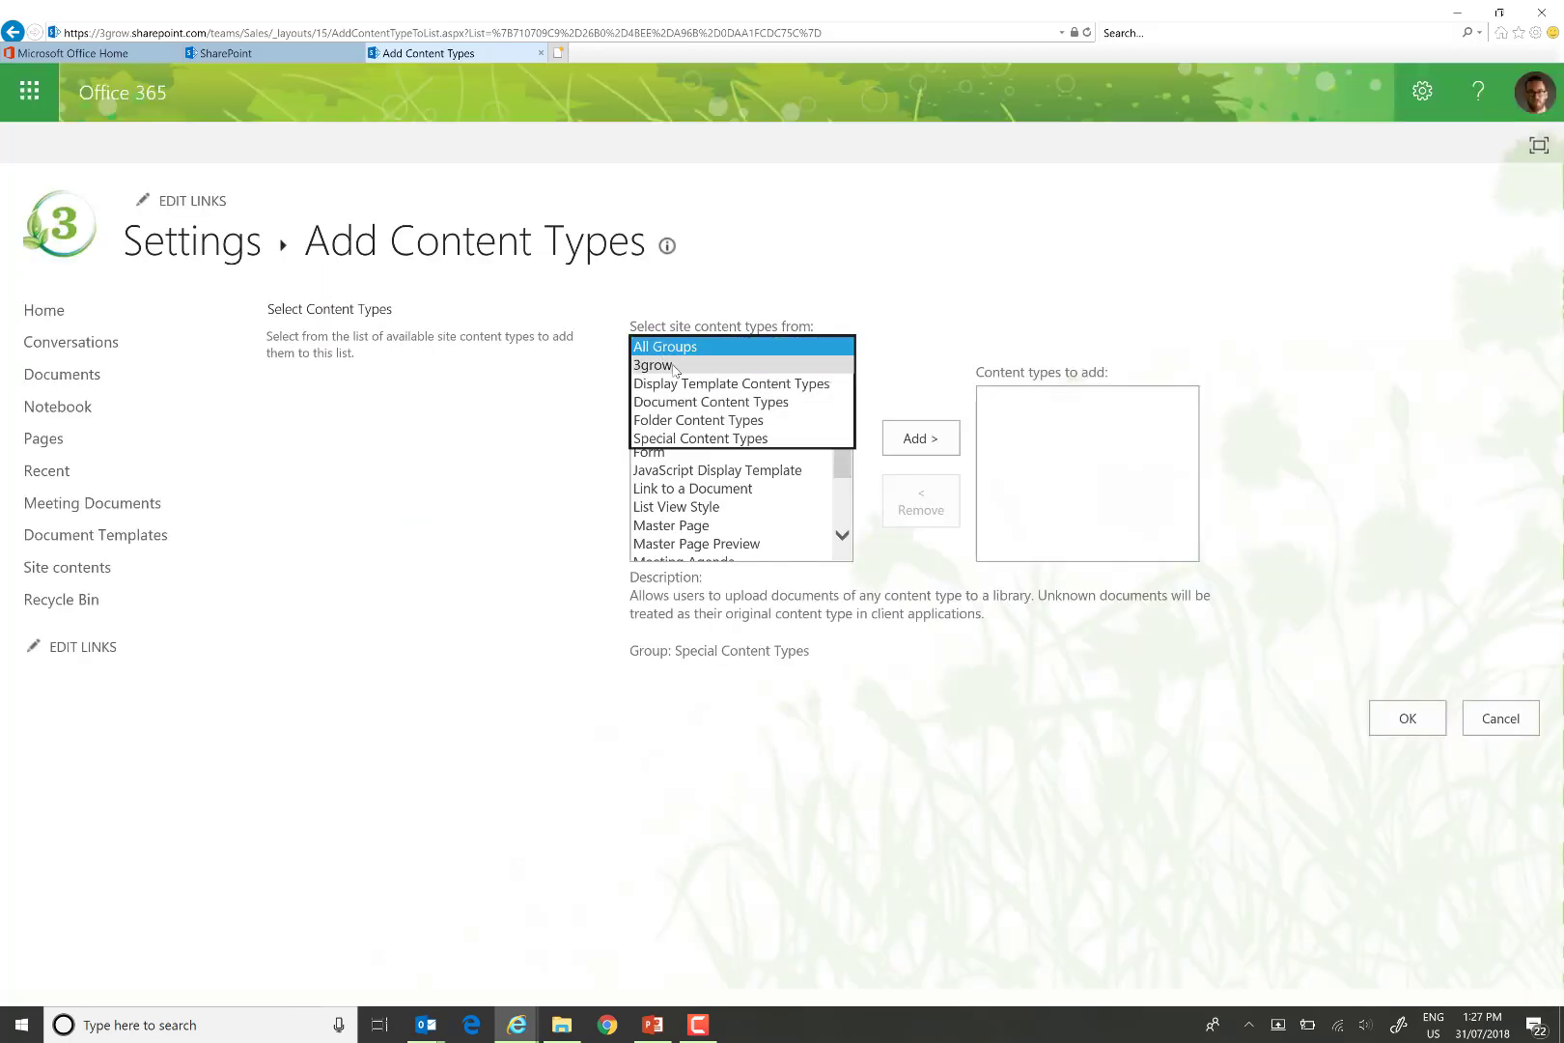
{"action": "left_click", "coordinate": [673, 366]}
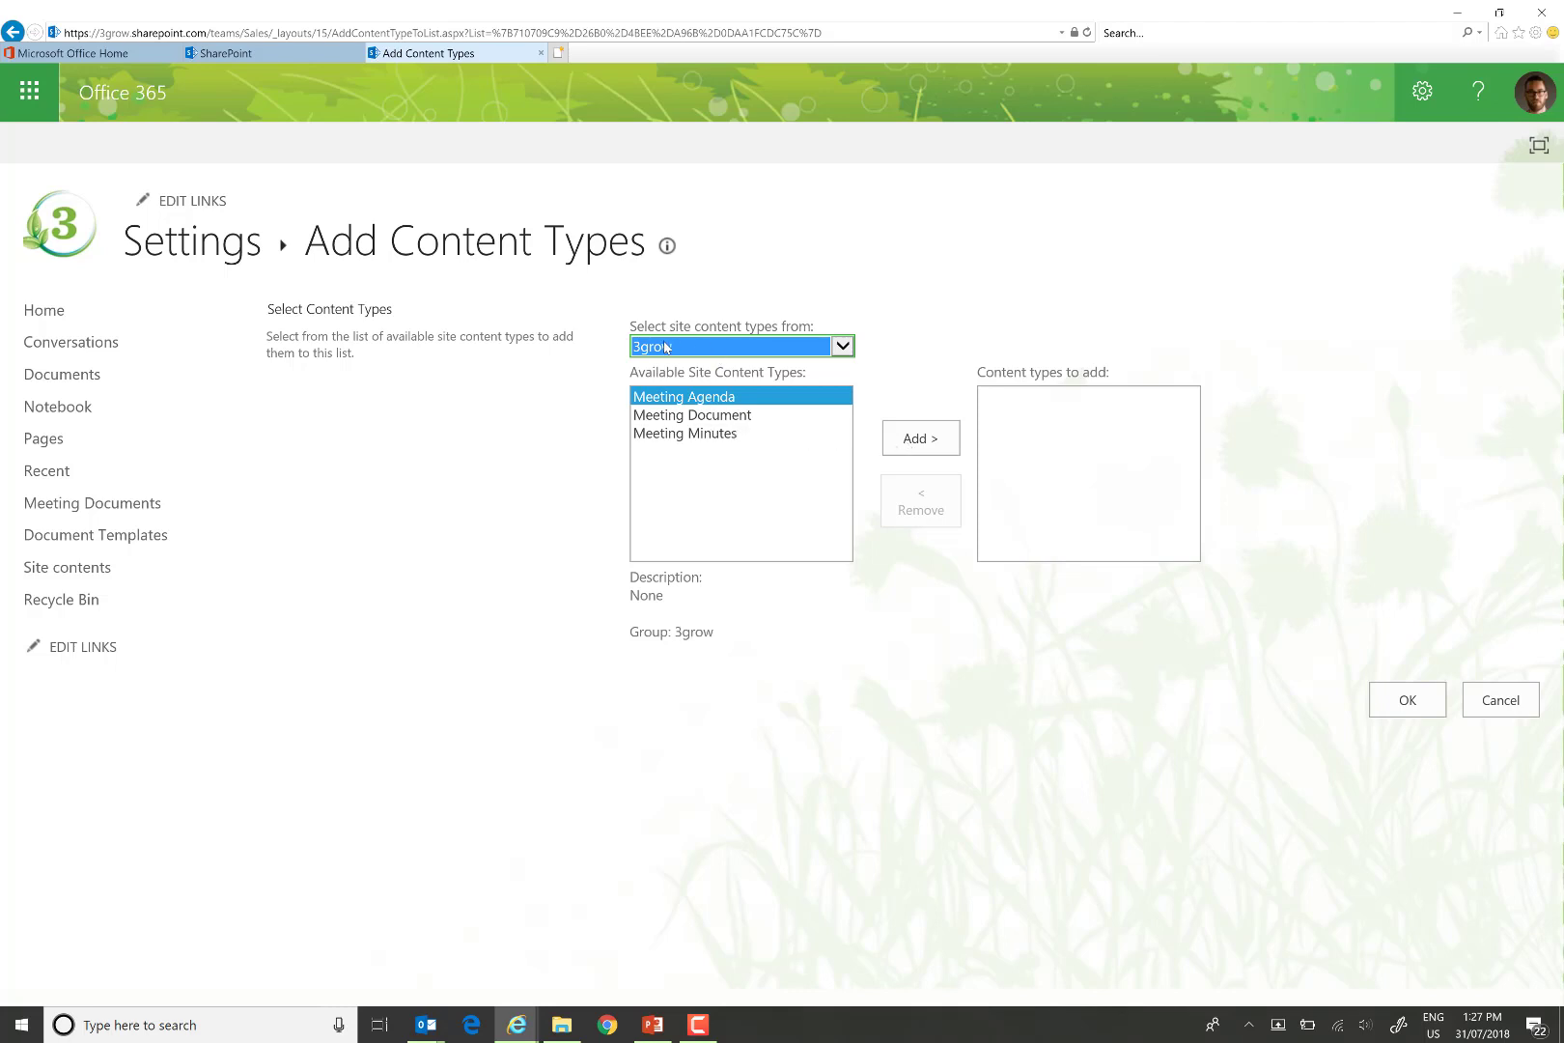
{"action": "left_click", "coordinate": [930, 446]}
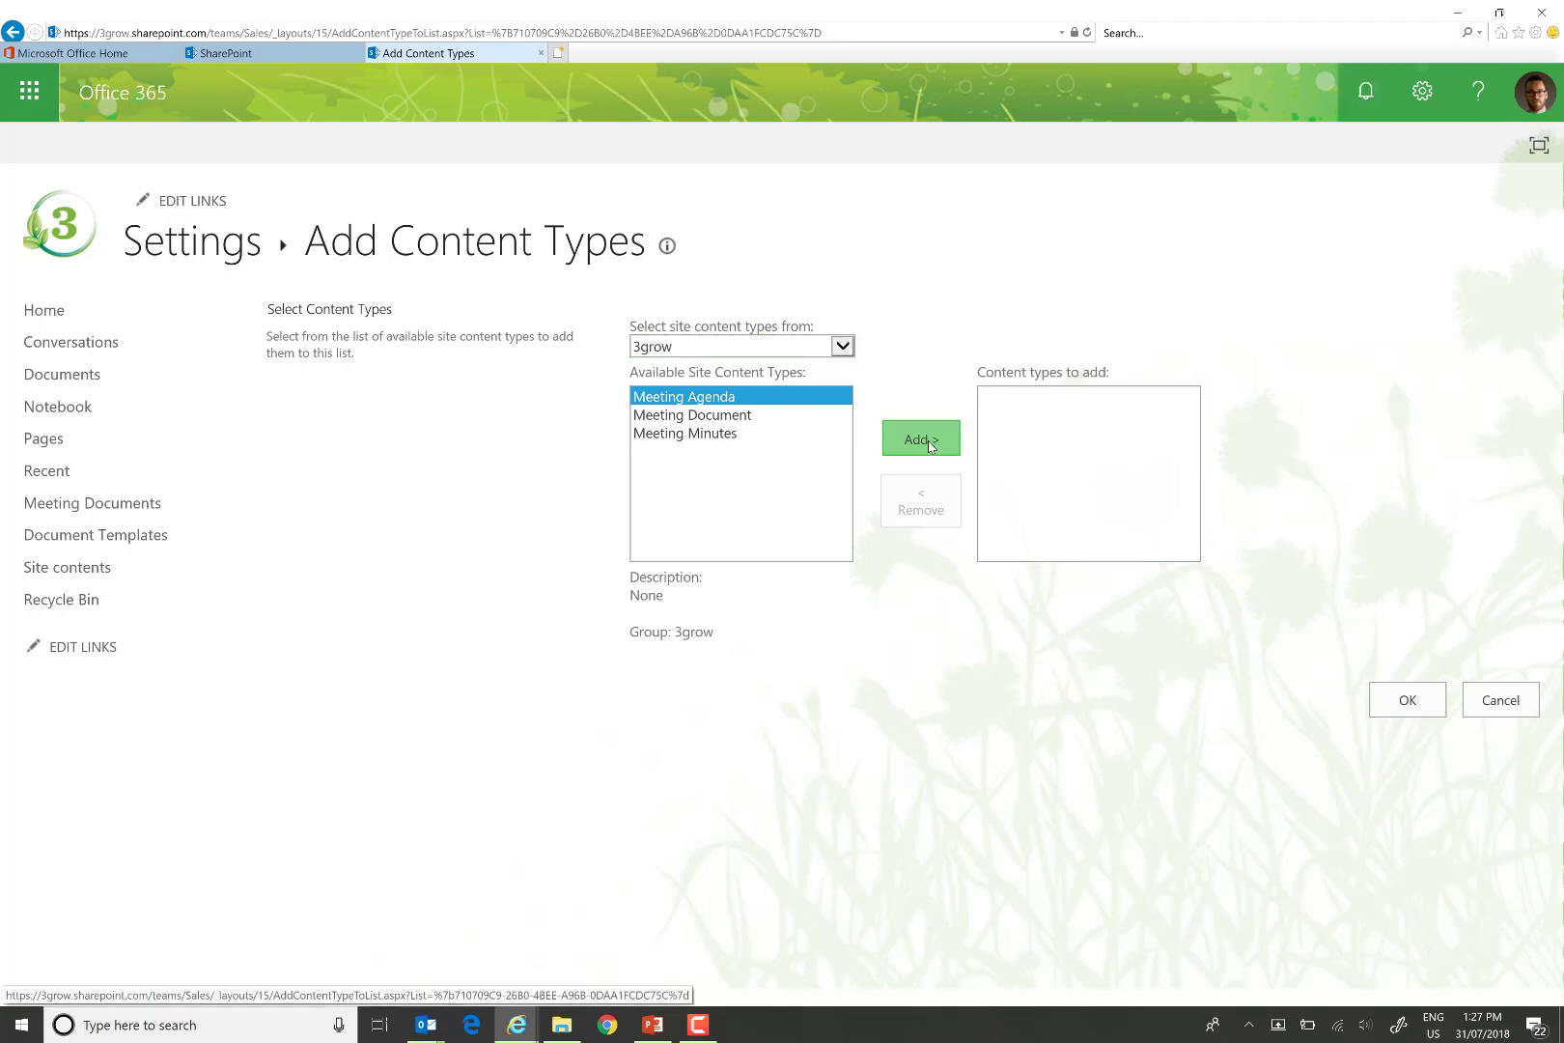
{"action": "left_click", "coordinate": [685, 432]}
{"action": "left_click", "coordinate": [921, 439]}
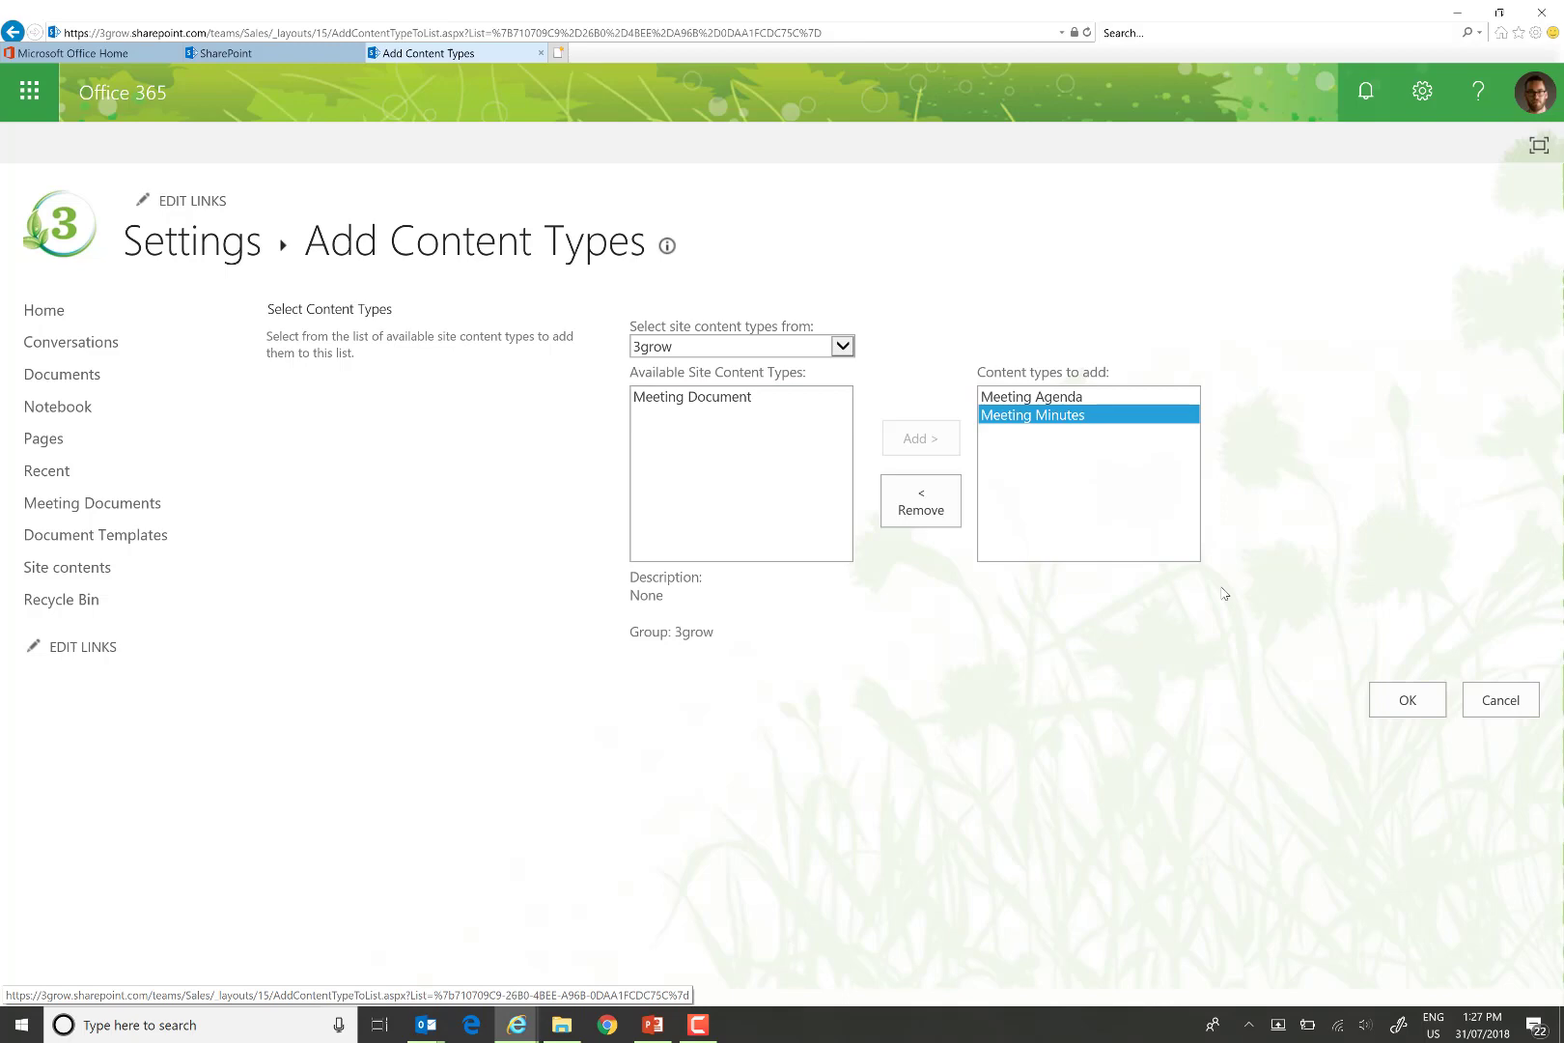
{"action": "left_click", "coordinate": [1411, 717]}
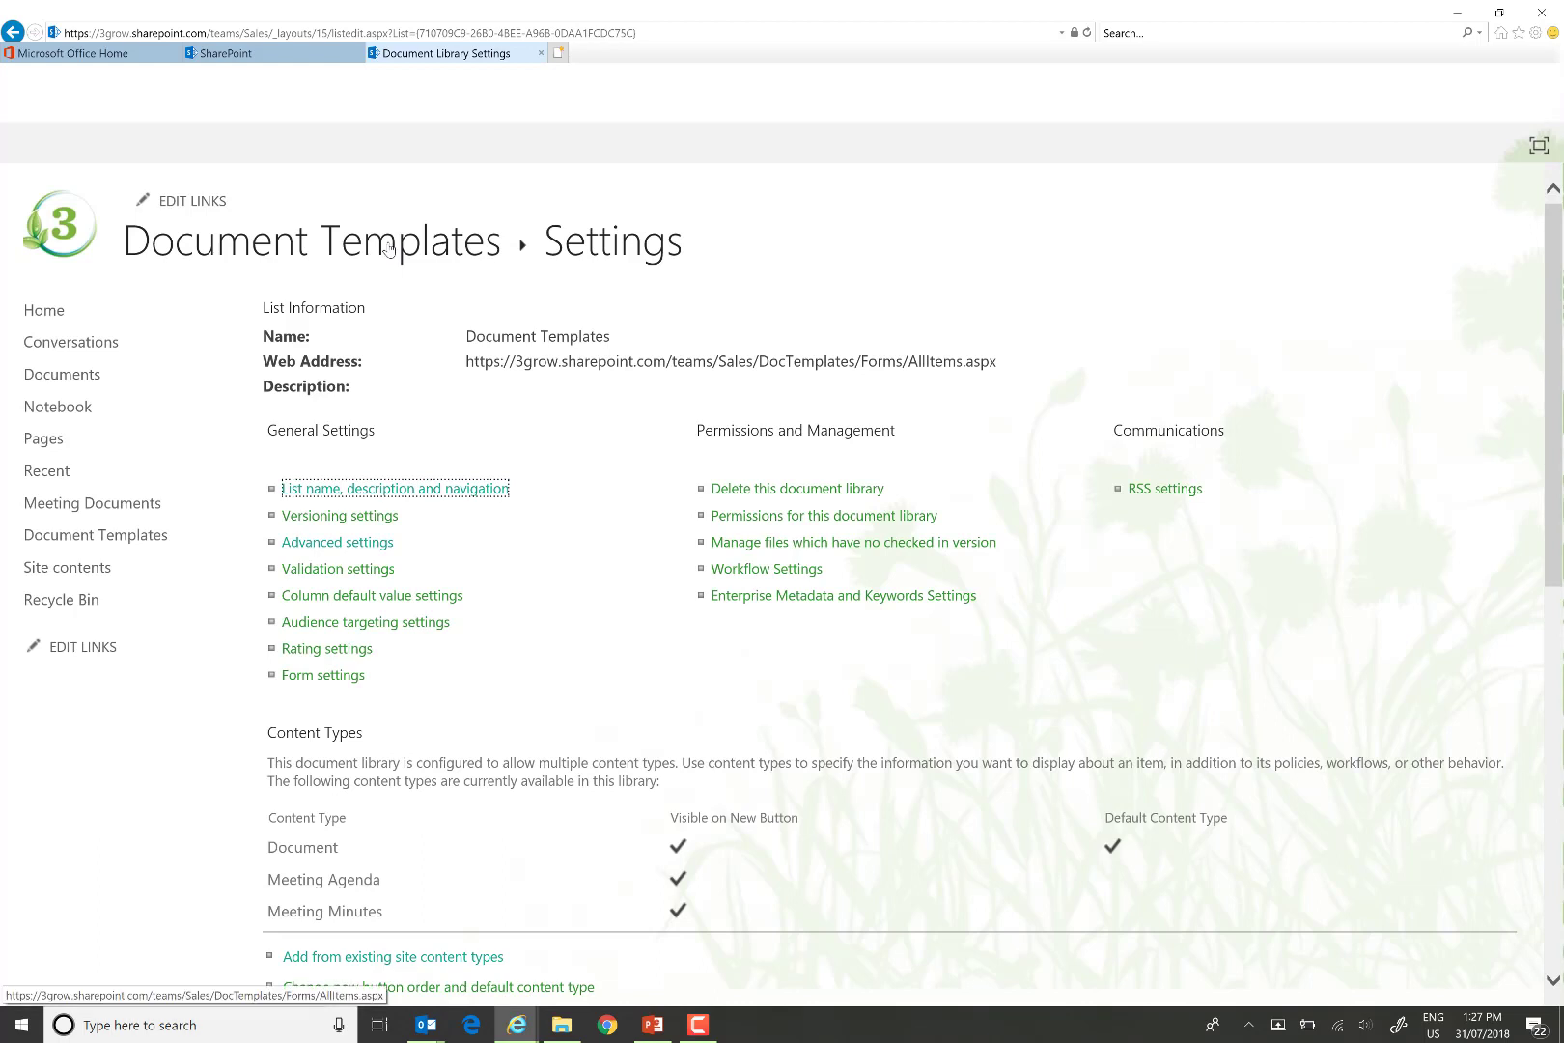
{"action": "left_click", "coordinate": [387, 248]}
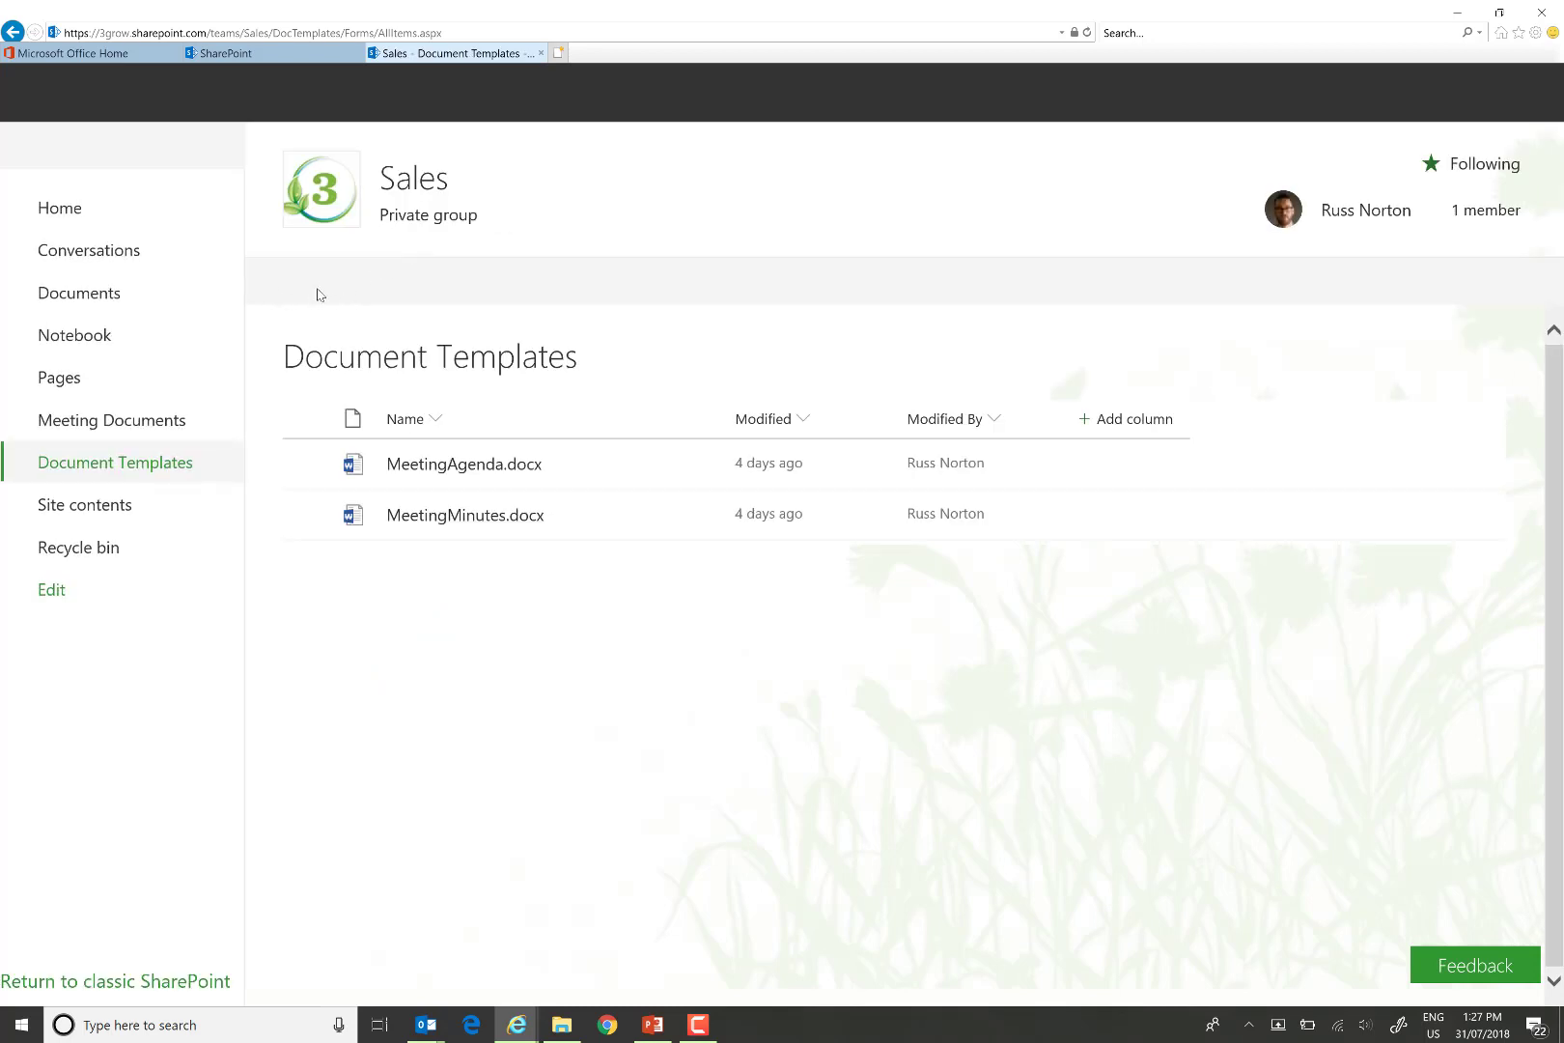
Review the new-document choices, then show MeetingMinutes.docx's details and properties pane.
{"action": "left_click", "coordinate": [353, 286]}
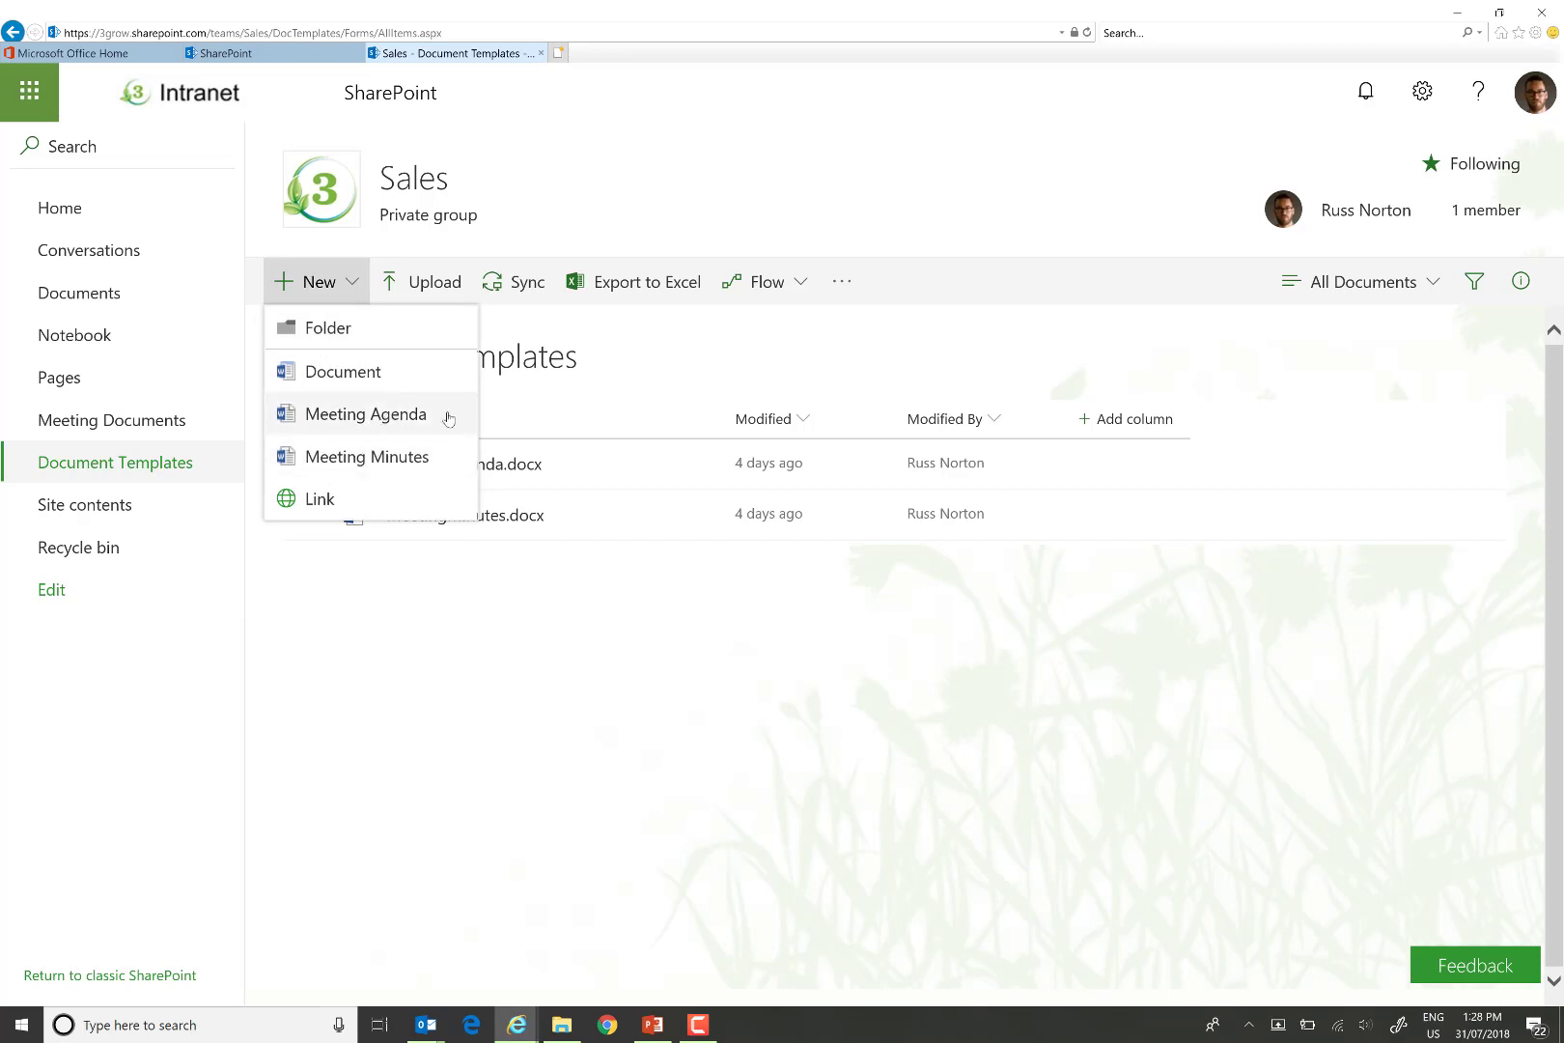
{"action": "left_click", "coordinate": [726, 365]}
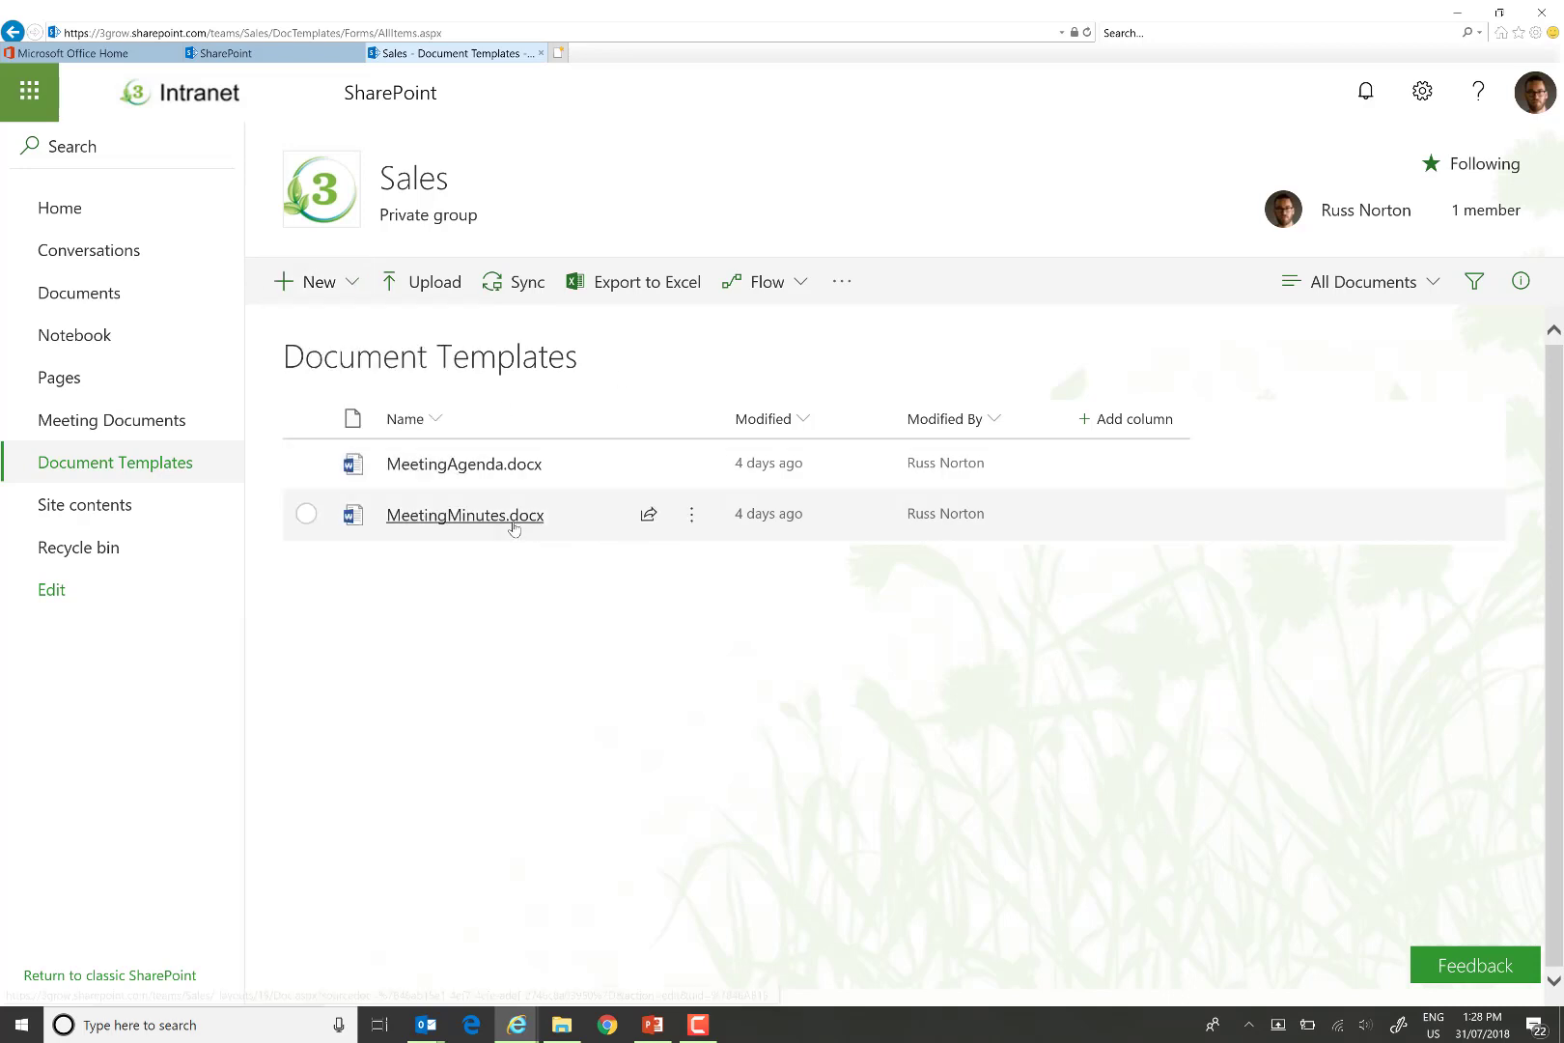
{"action": "mouse_move", "coordinate": [494, 528]}
{"action": "left_click", "coordinate": [306, 514]}
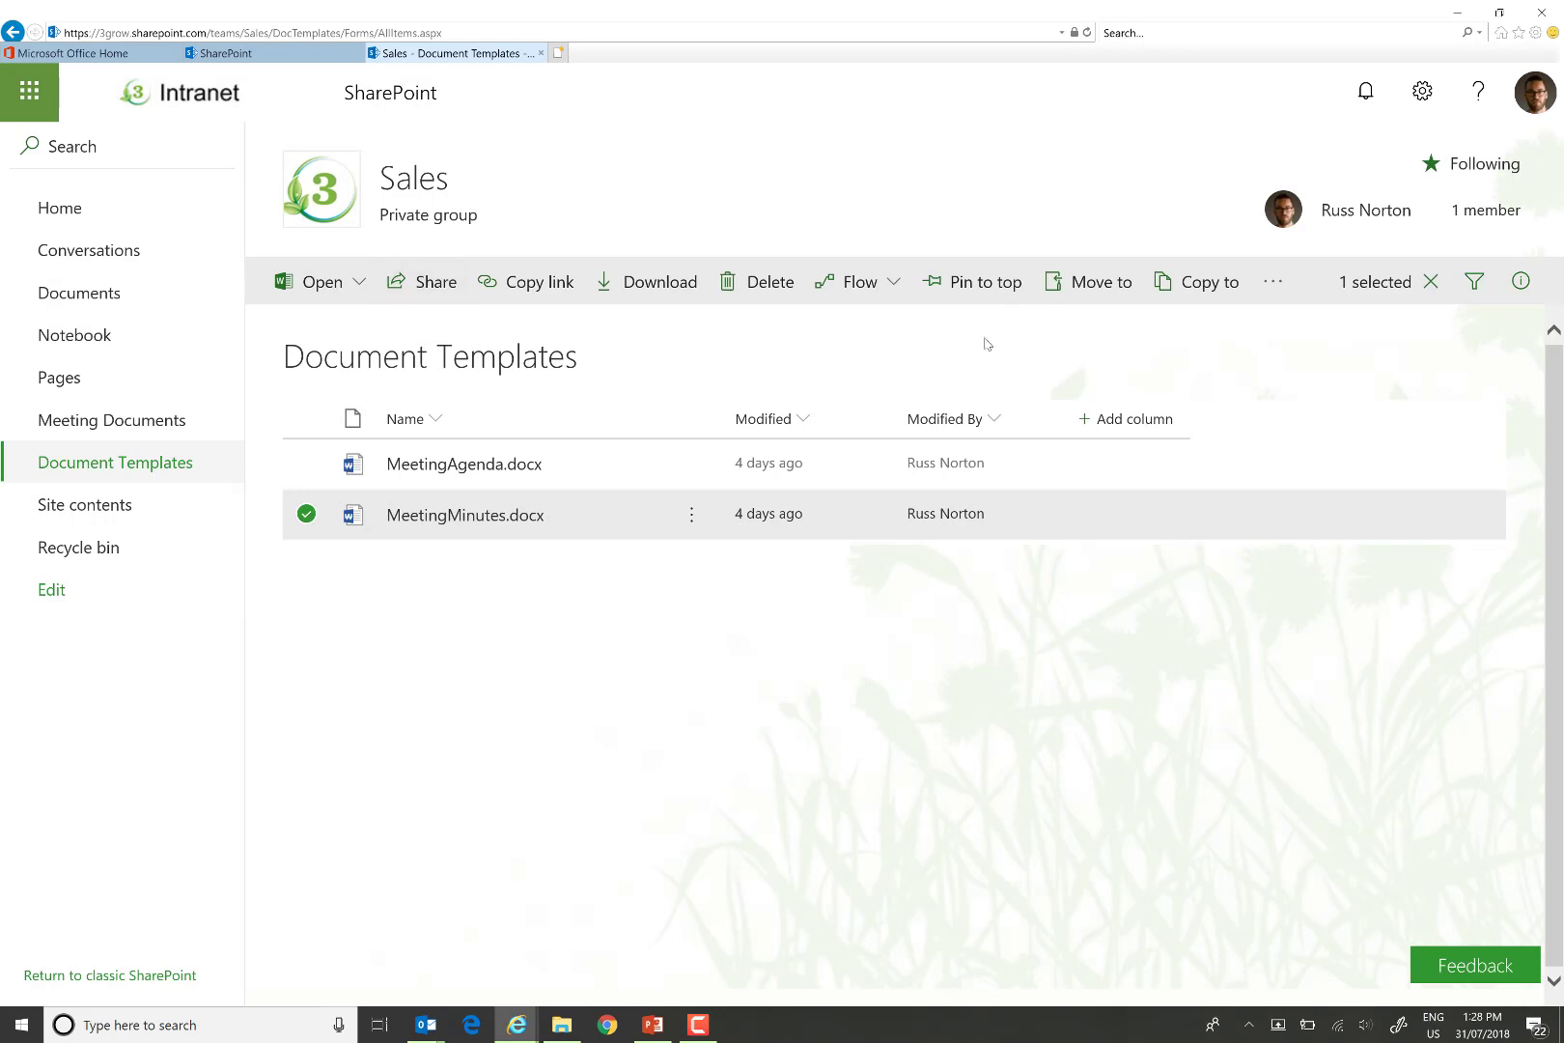
{"action": "left_click", "coordinate": [1521, 281]}
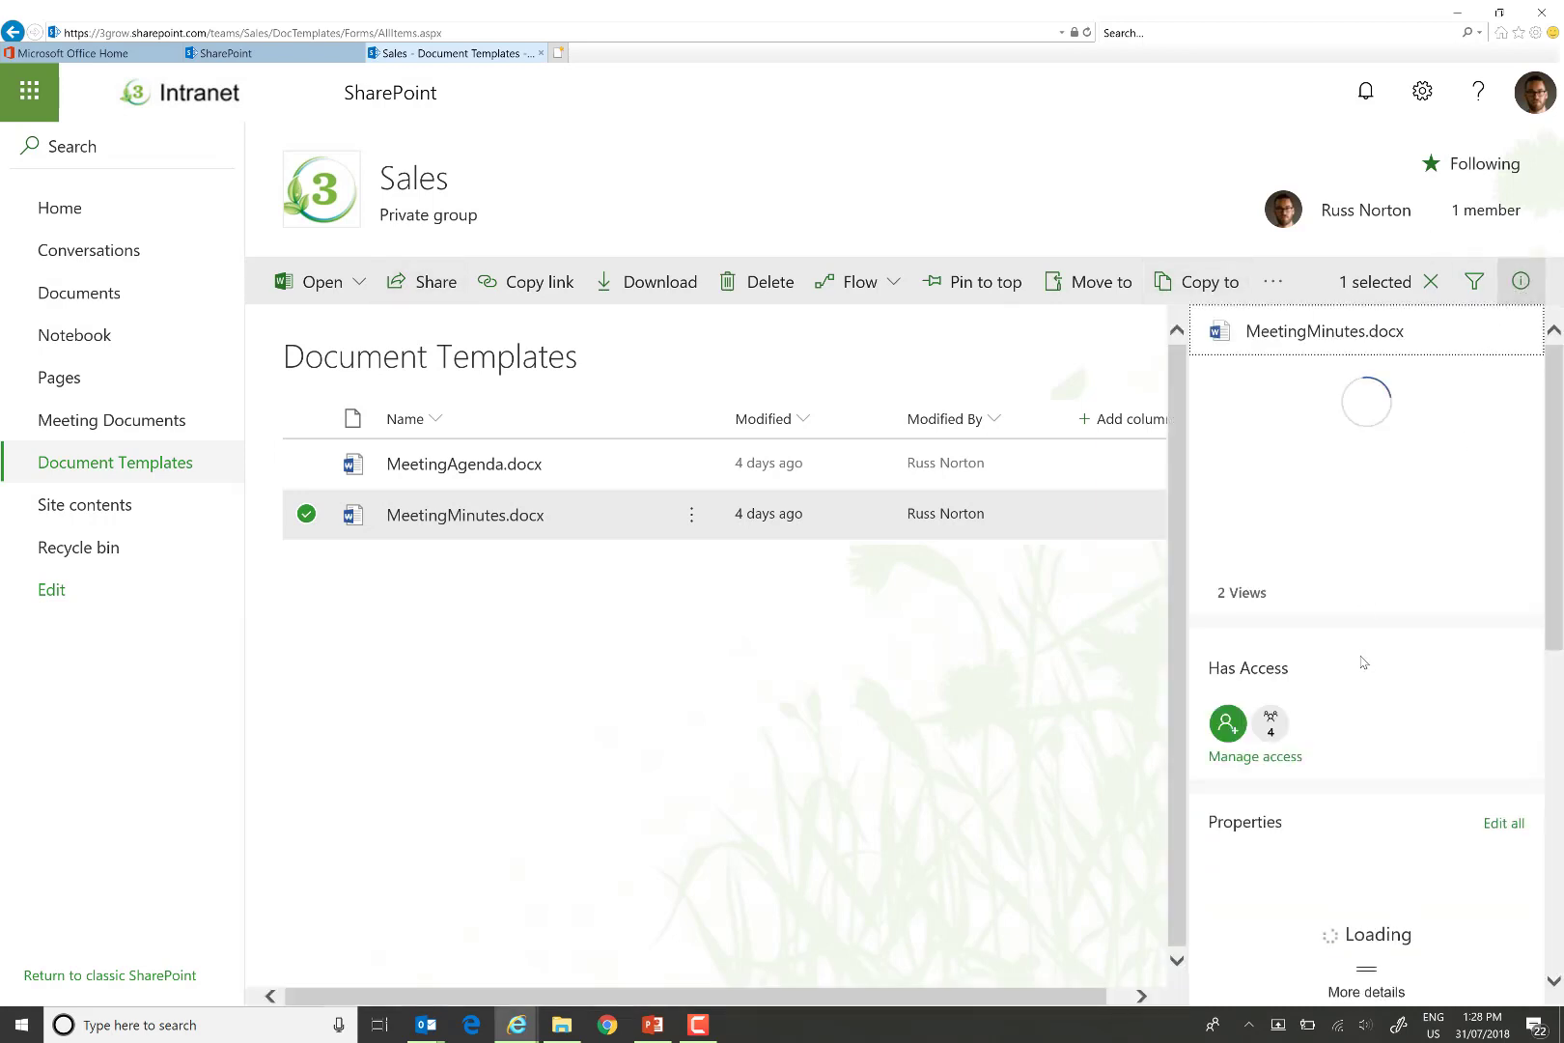
{"action": "scroll", "coordinate": [1423, 722], "scroll_direction": "down", "scroll_amount": 1}
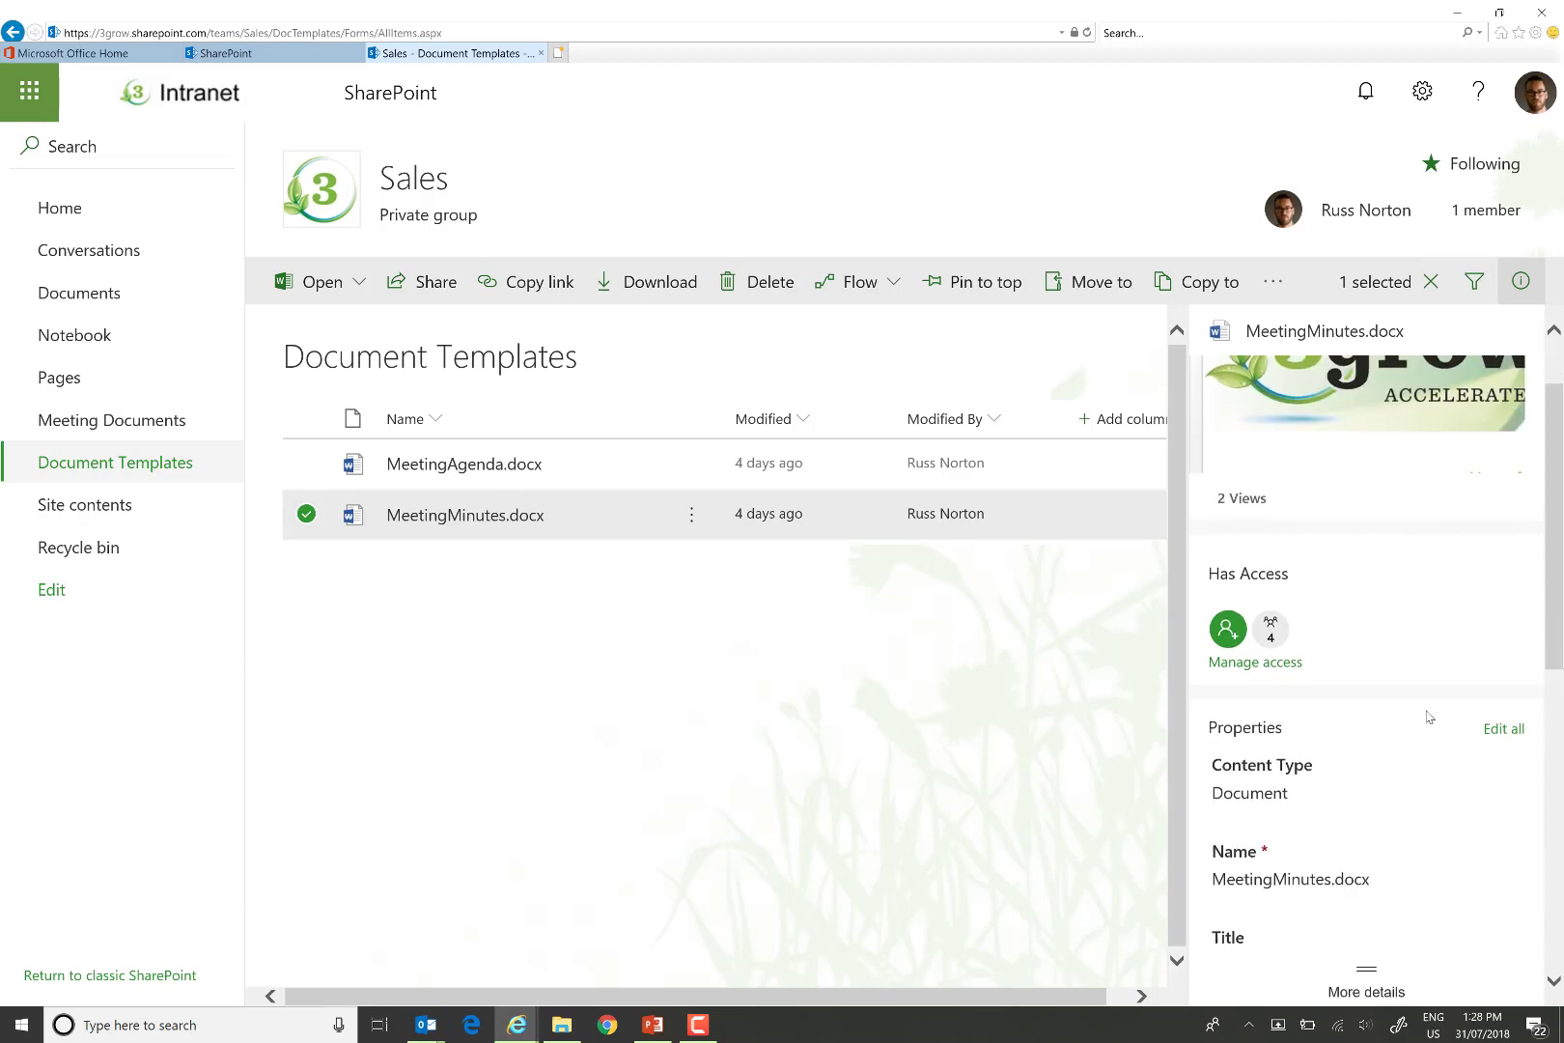
{"action": "scroll", "coordinate": [1504, 748], "scroll_direction": "down", "scroll_amount": 3}
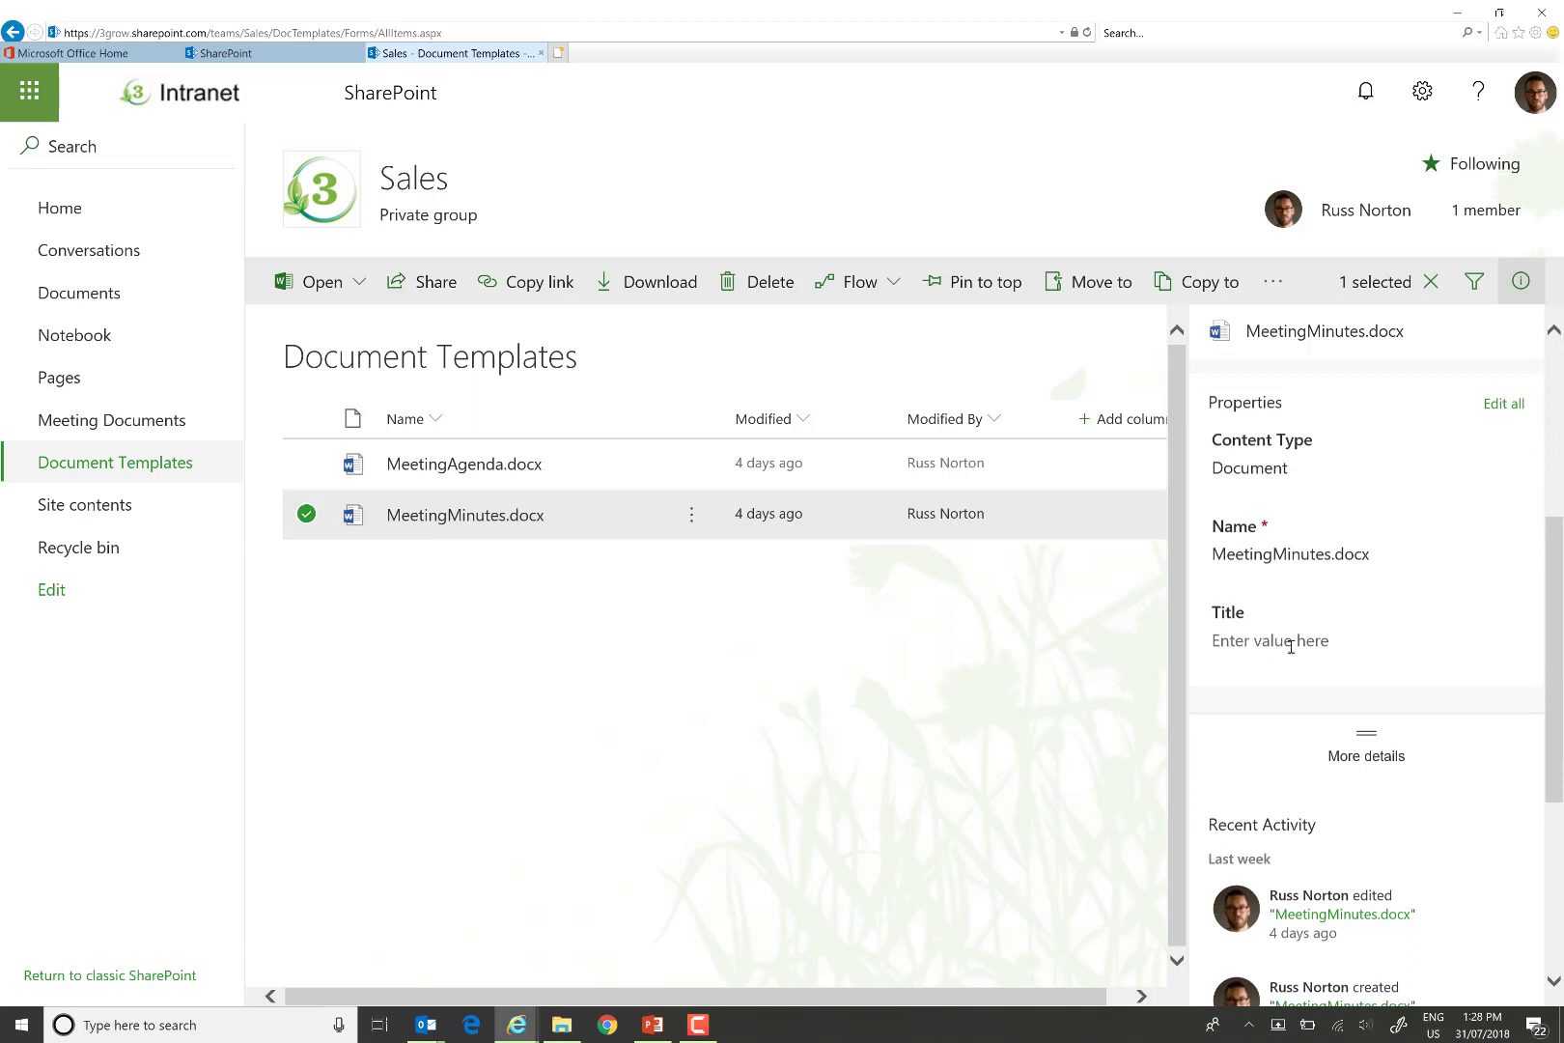
Change MeetingMinutes.docx's content type to Meeting Minutes, then deselect it and close the details pane.
{"action": "left_click", "coordinate": [1275, 465]}
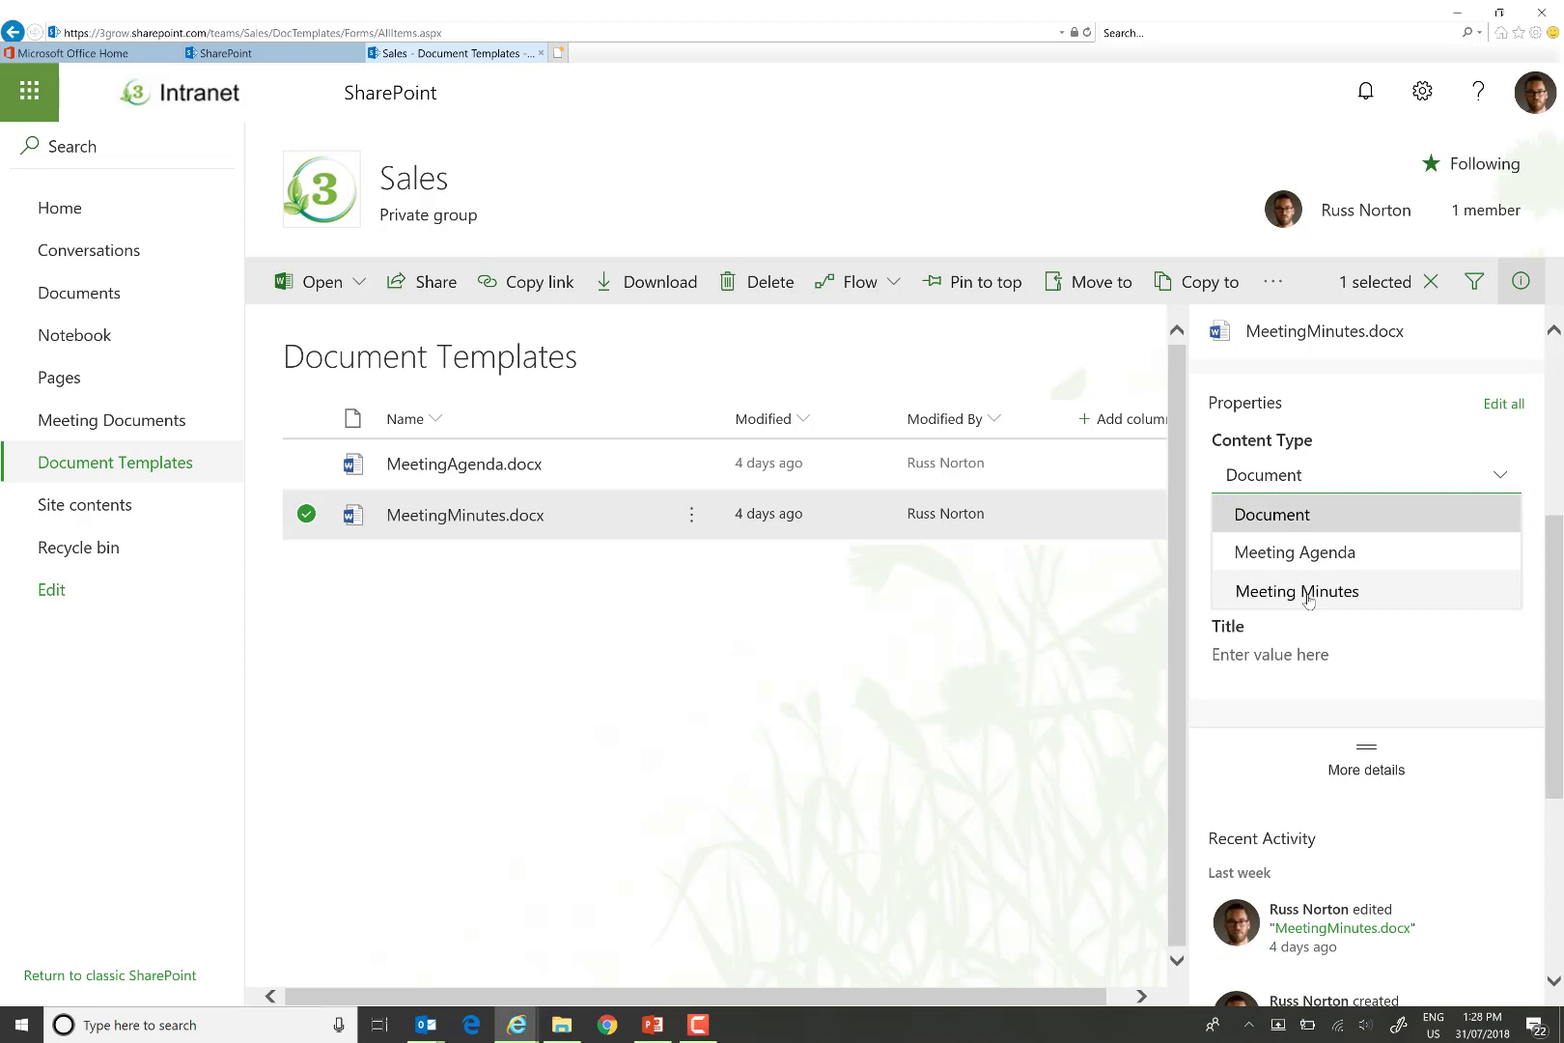
{"action": "left_click", "coordinate": [1307, 598]}
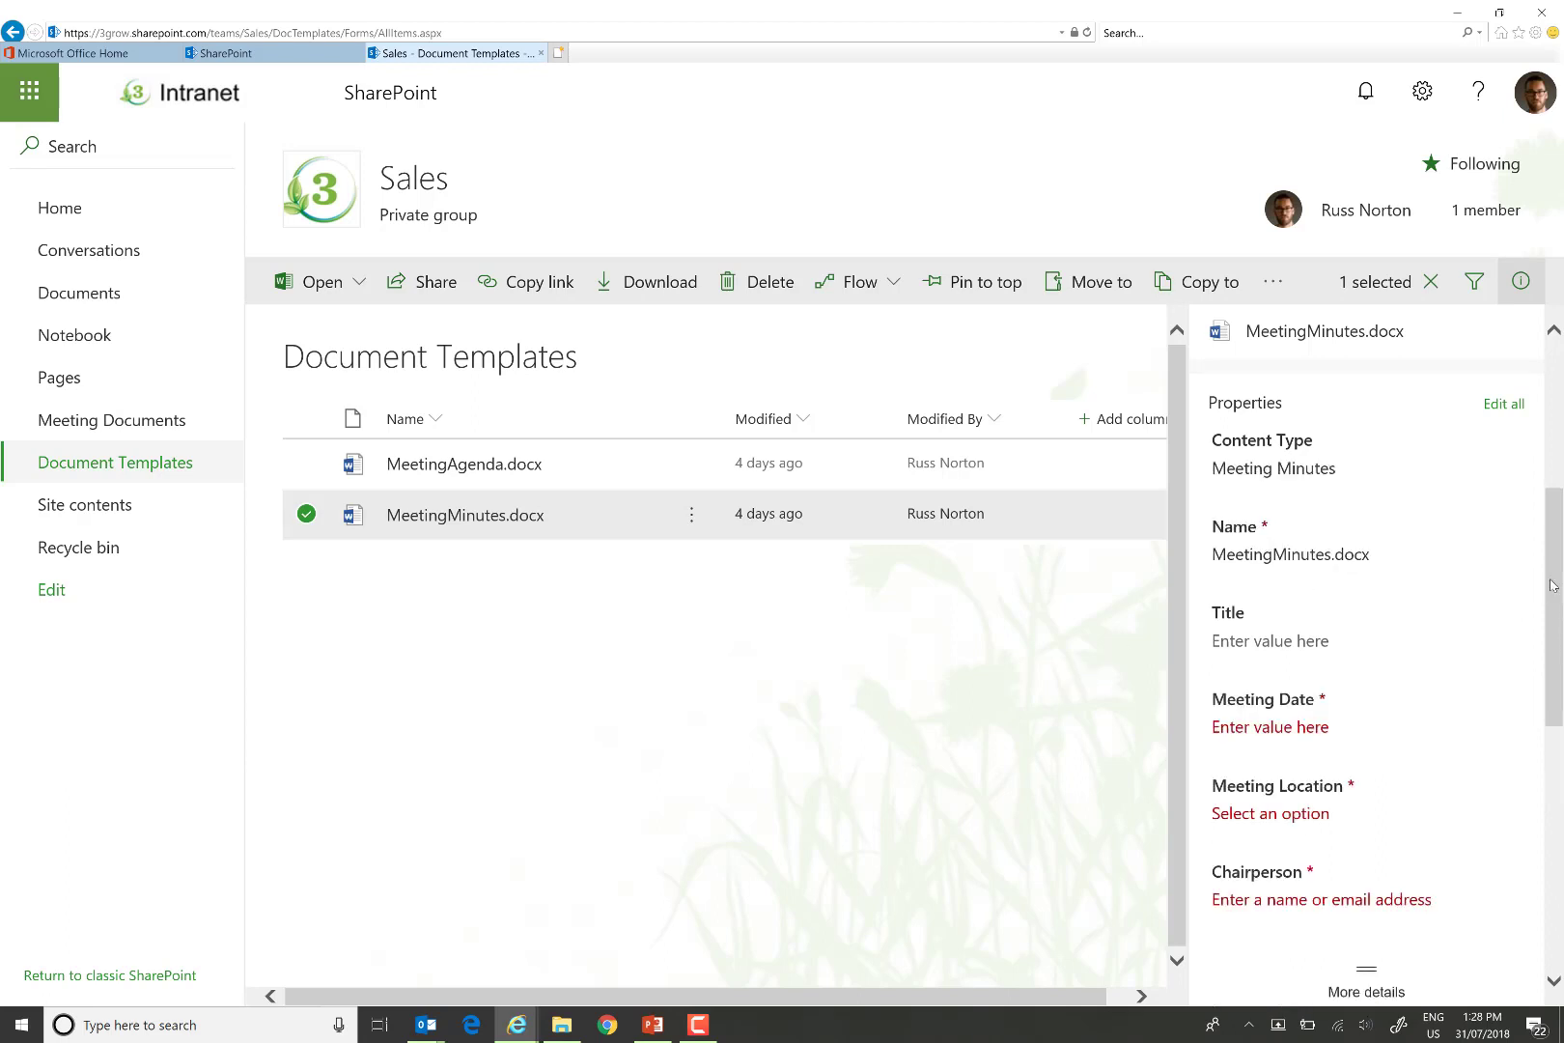
{"action": "scroll", "coordinate": [1554, 586], "scroll_direction": "down", "scroll_amount": 2}
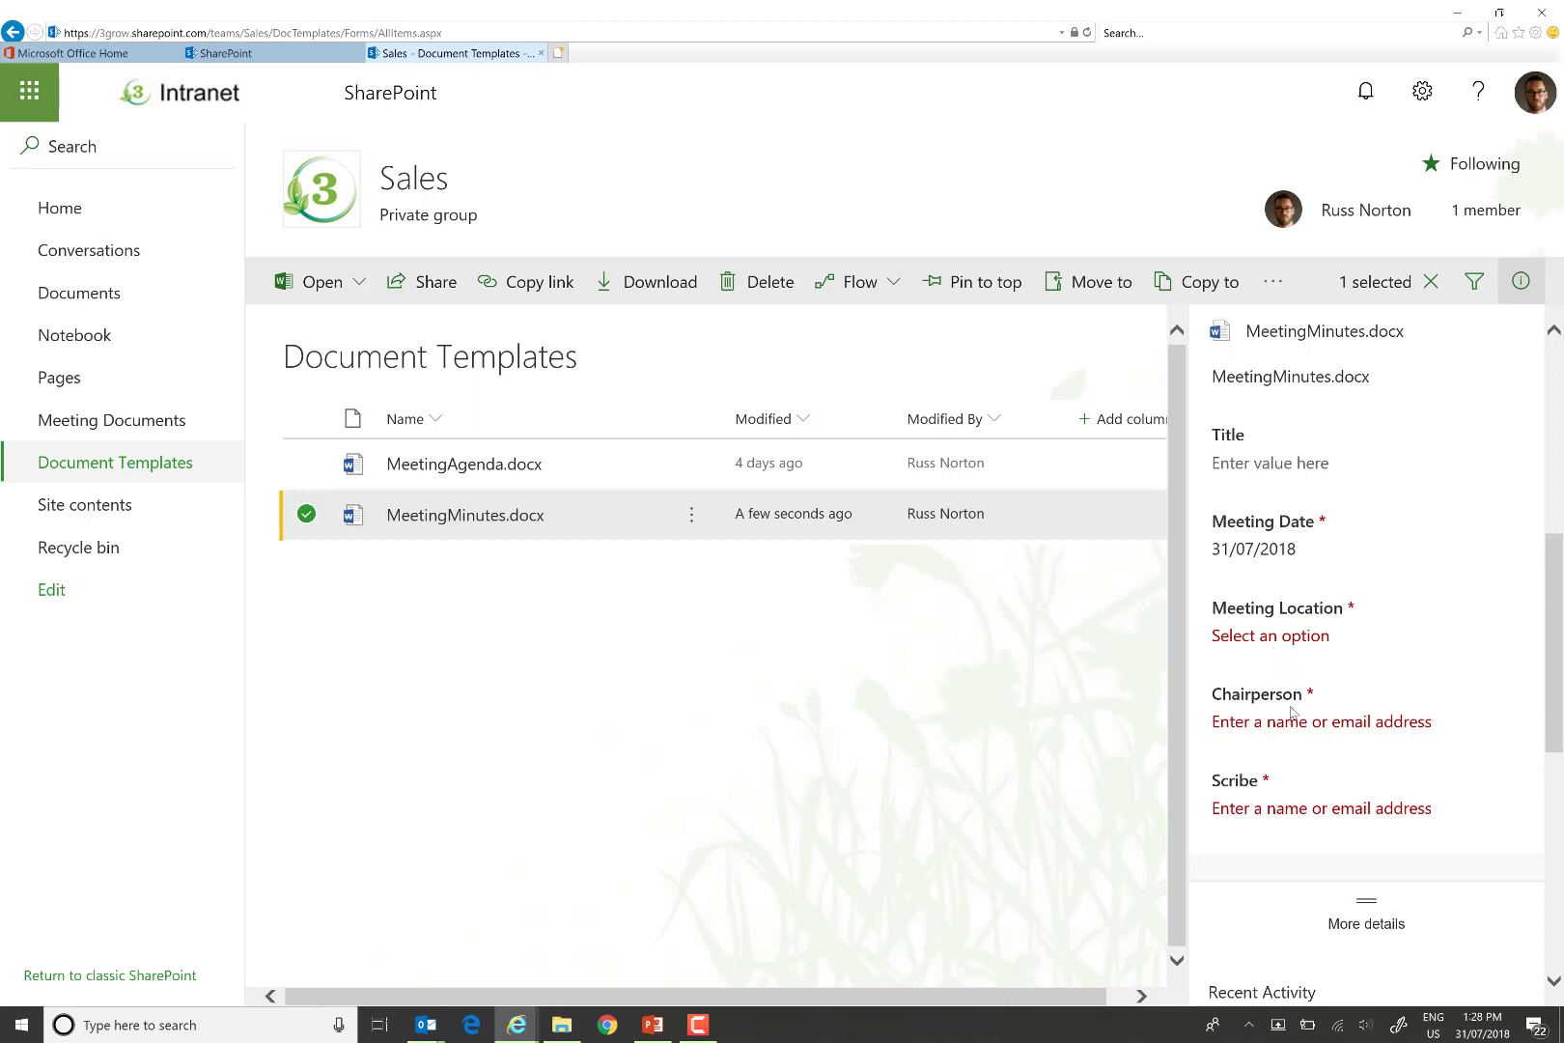
{"action": "left_click", "coordinate": [936, 726]}
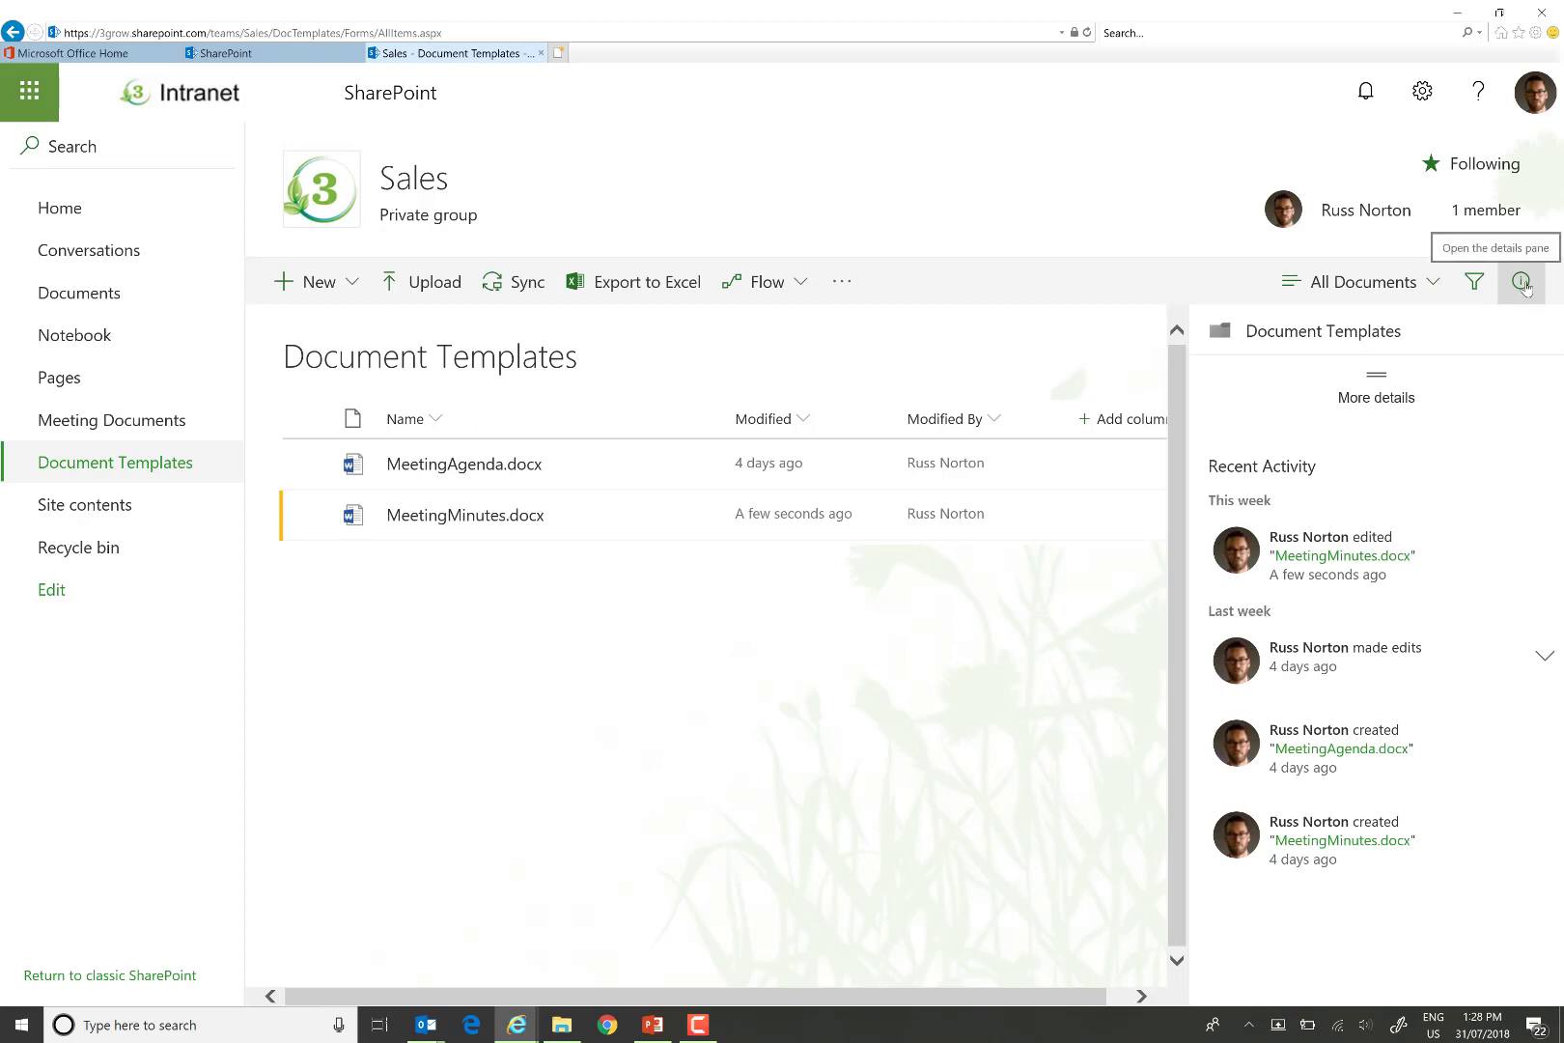
{"action": "left_click", "coordinate": [1520, 282]}
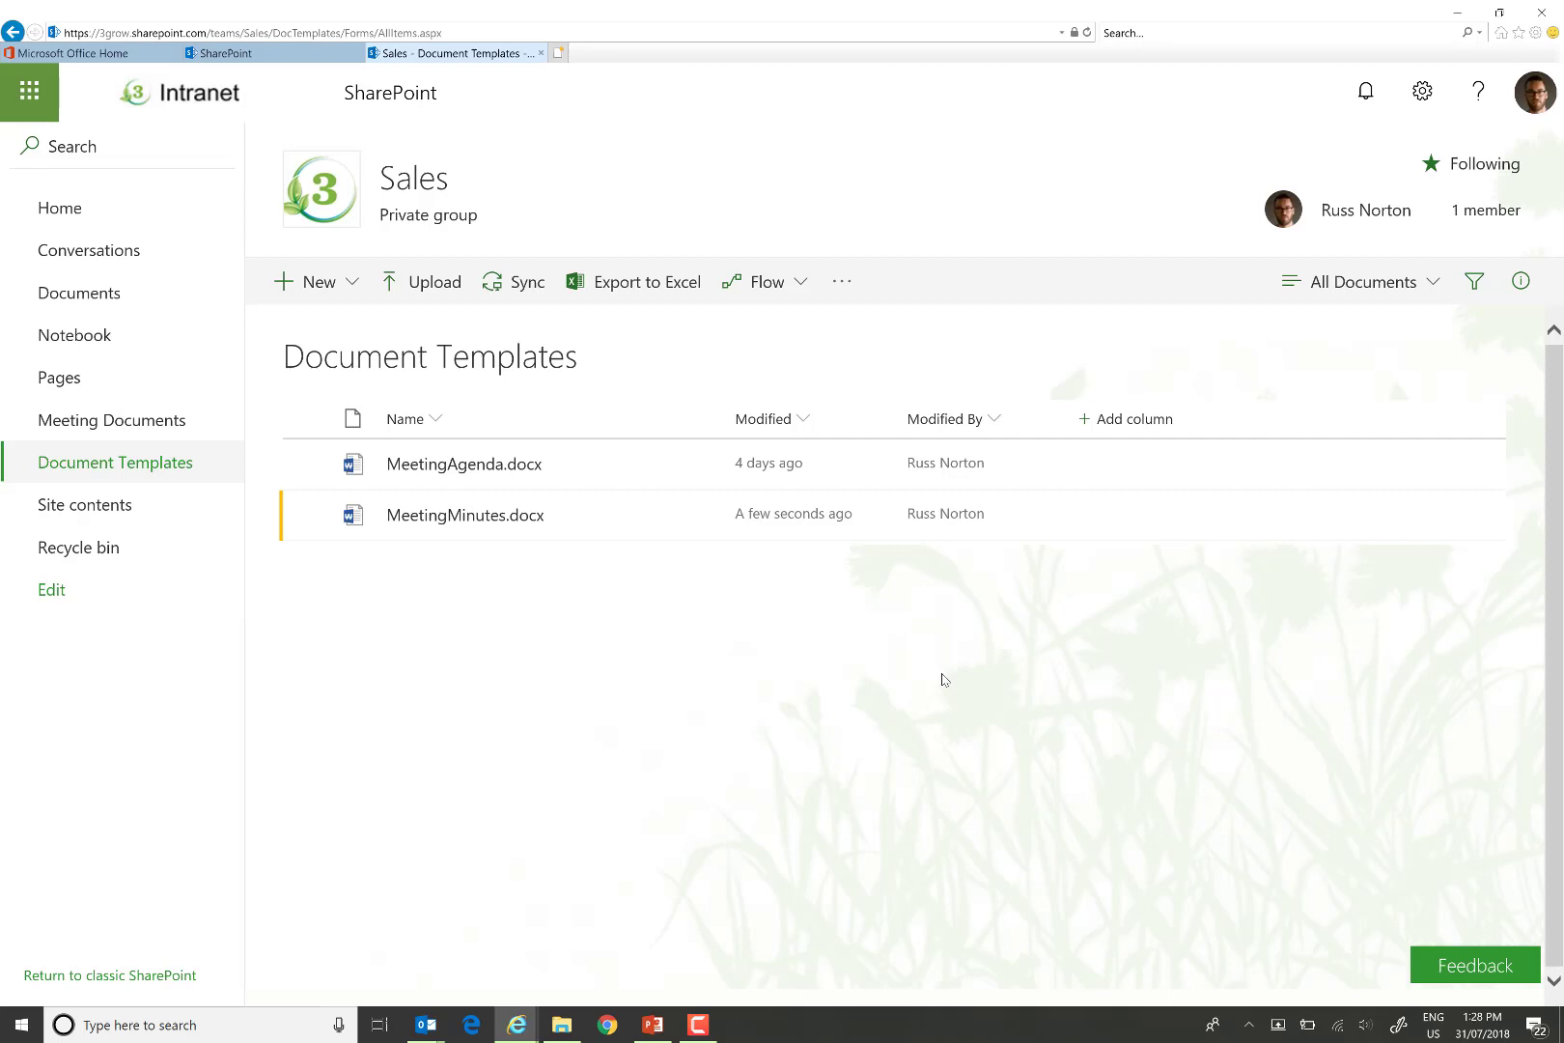
{"action": "left_click", "coordinate": [1422, 114]}
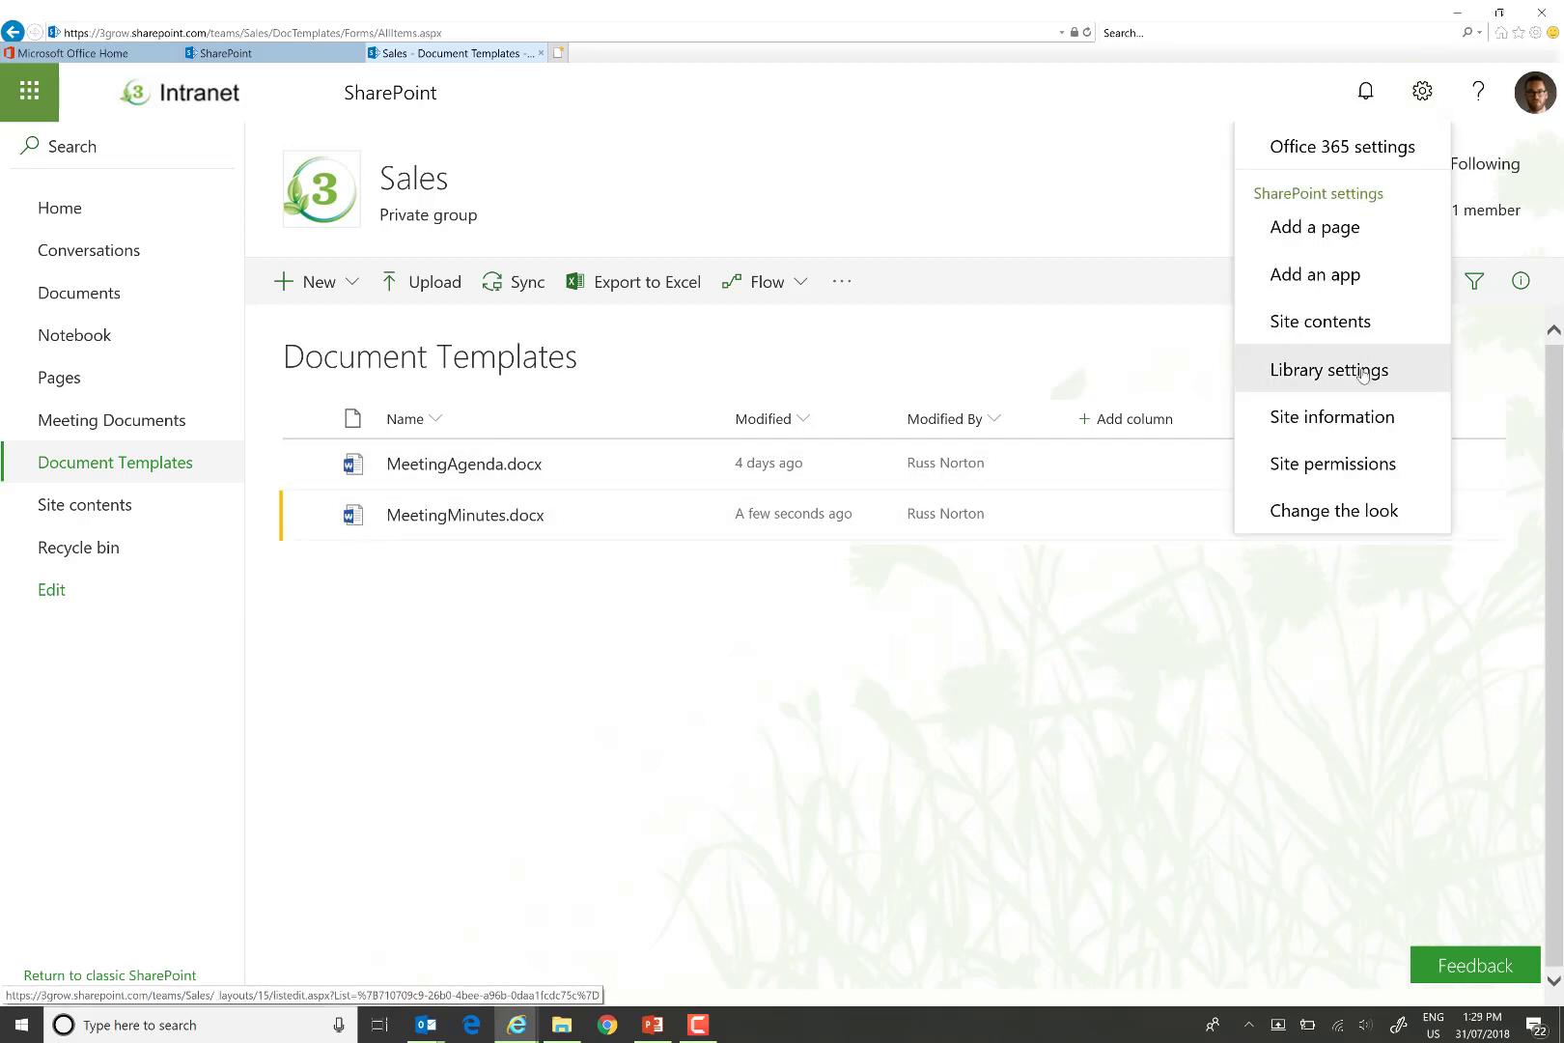
In the library's Meeting Minutes content type, make the Meeting Date column Optional.
{"action": "left_click", "coordinate": [1362, 373]}
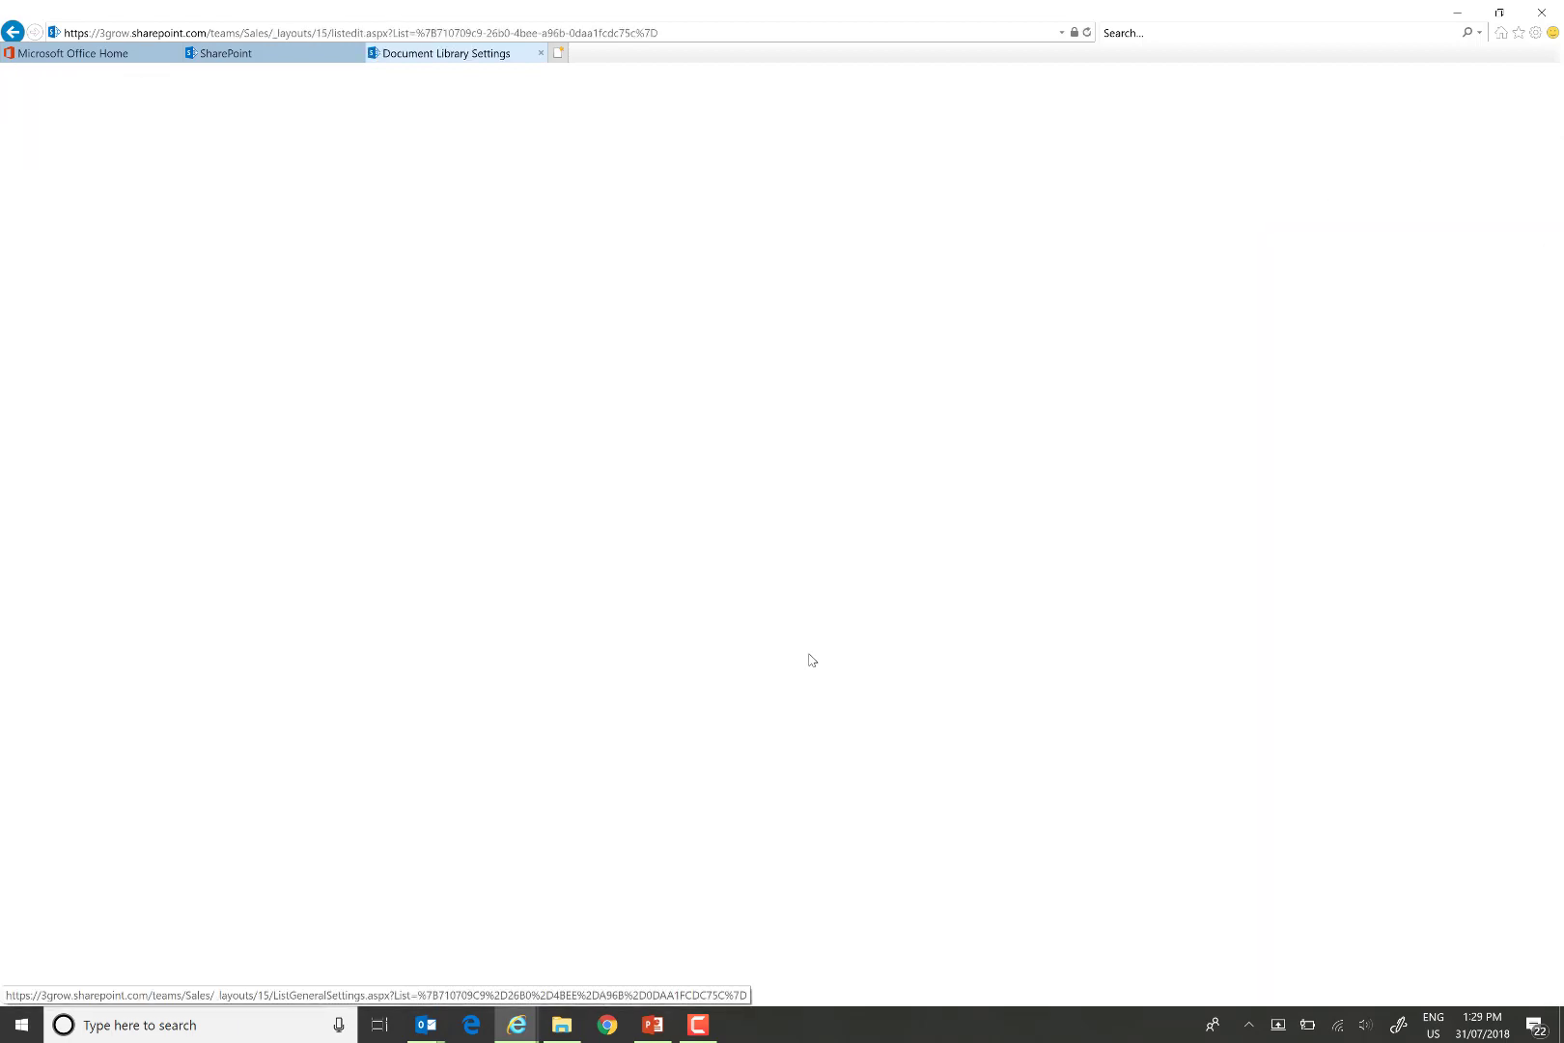
{"action": "scroll", "coordinate": [862, 605], "scroll_direction": "down", "scroll_amount": 3}
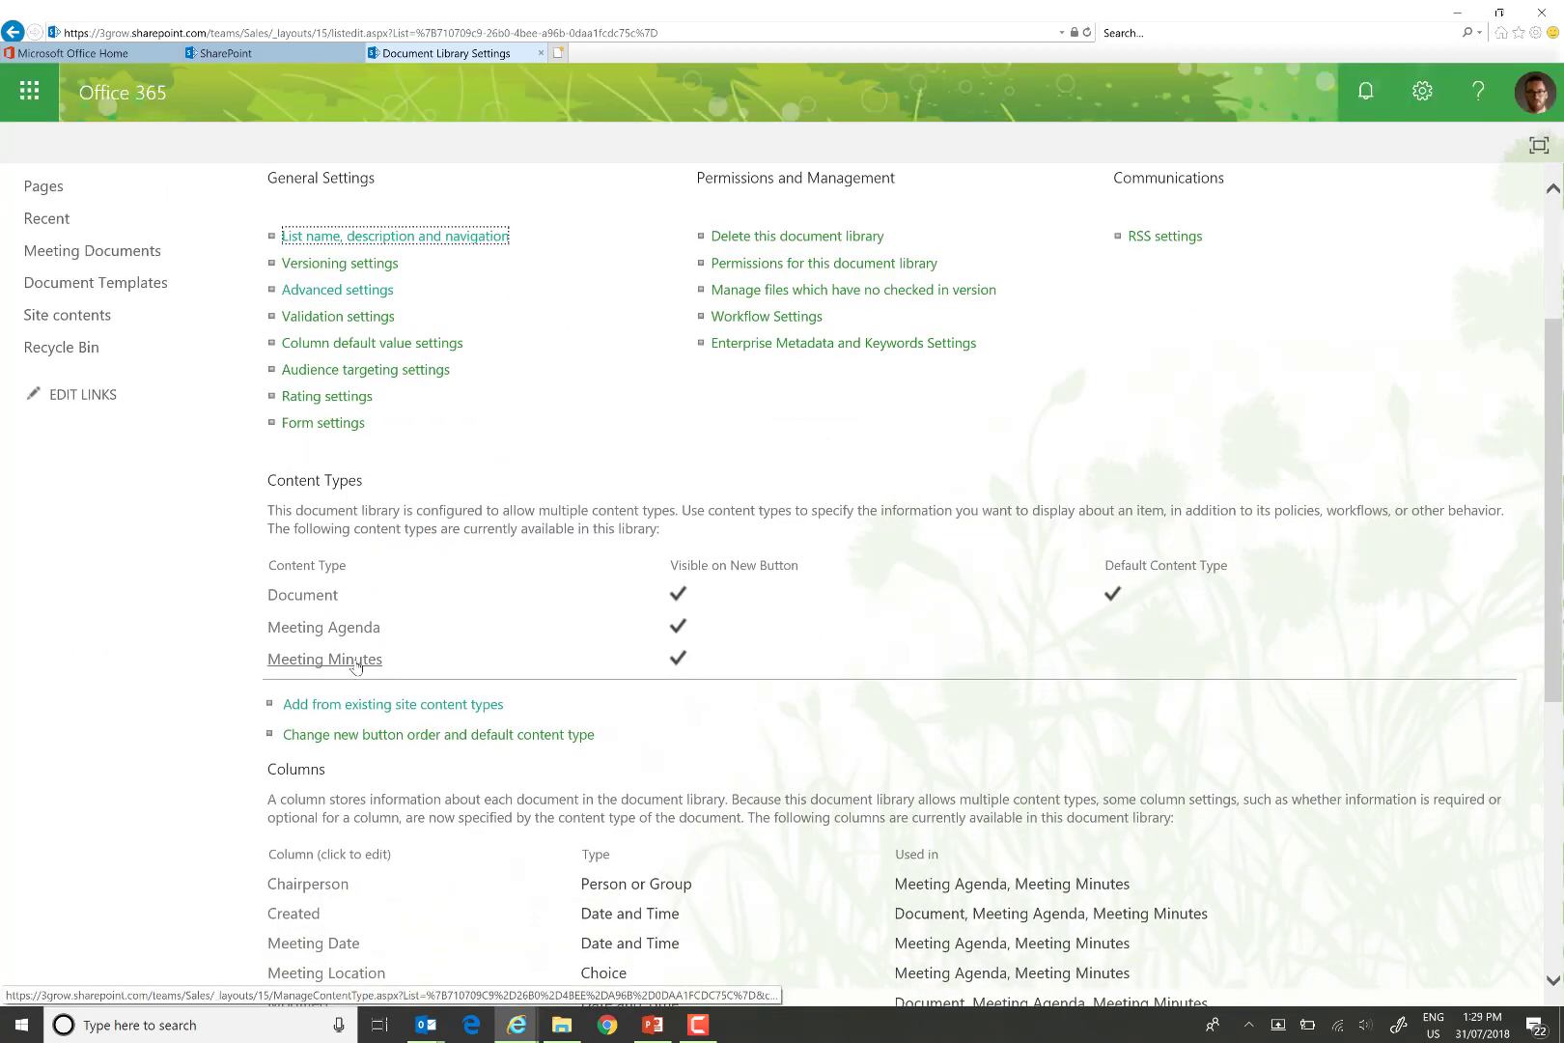
{"action": "left_click", "coordinate": [354, 660]}
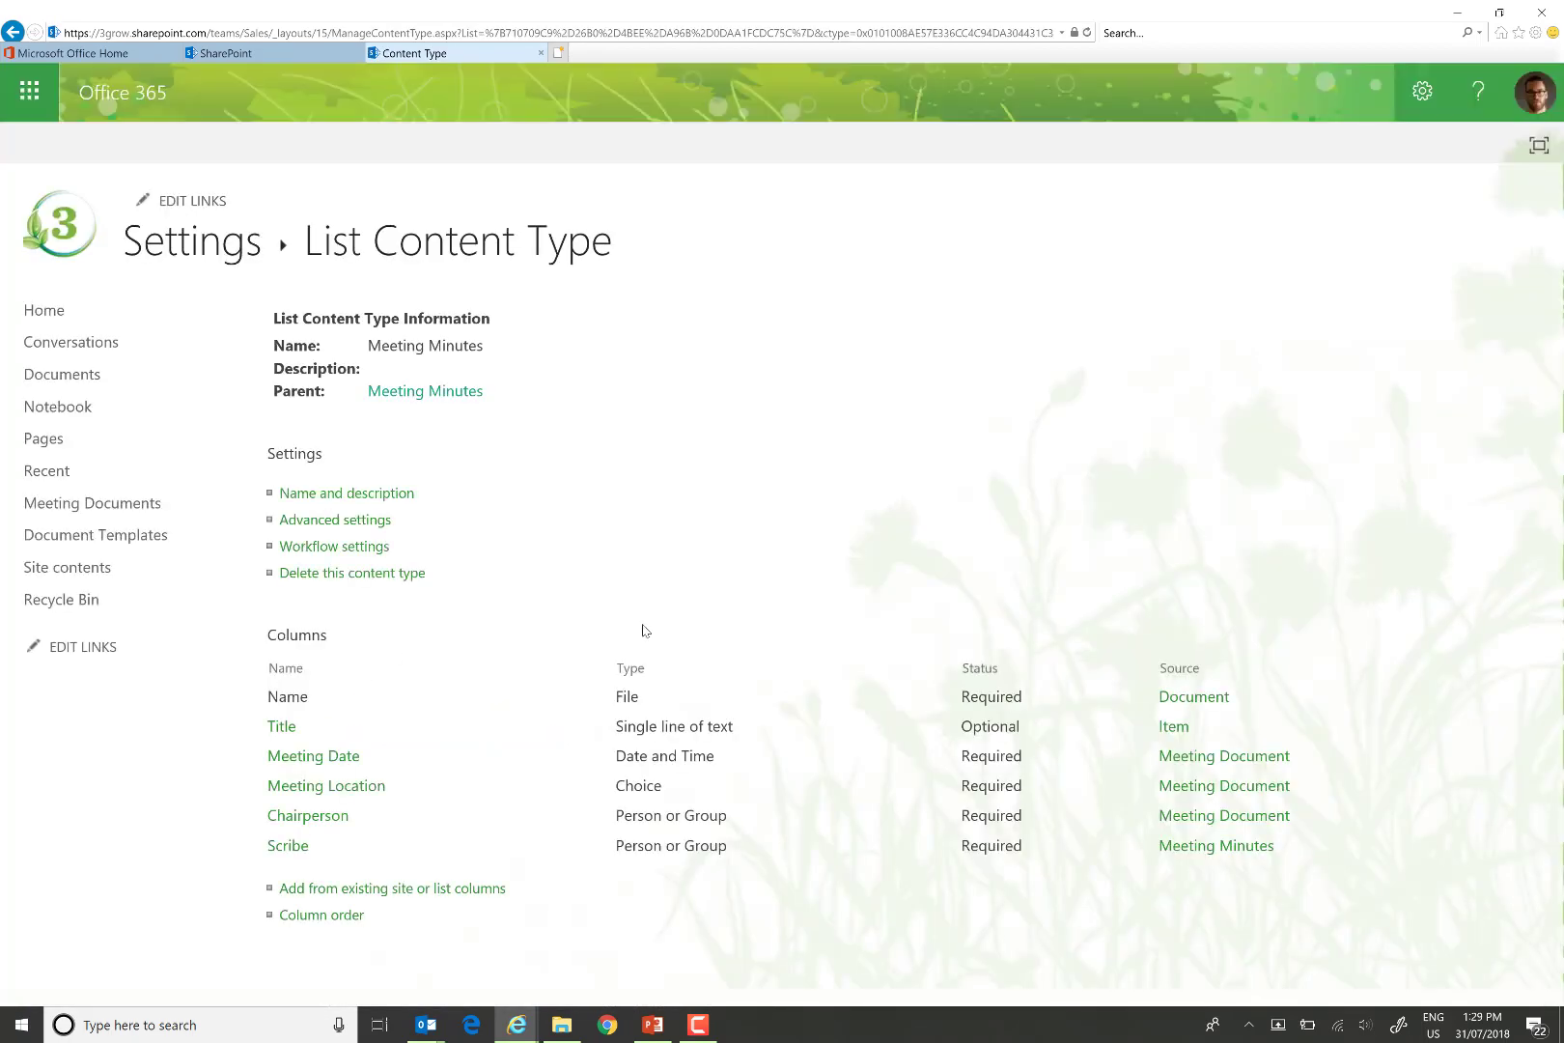
{"action": "left_click", "coordinate": [340, 763]}
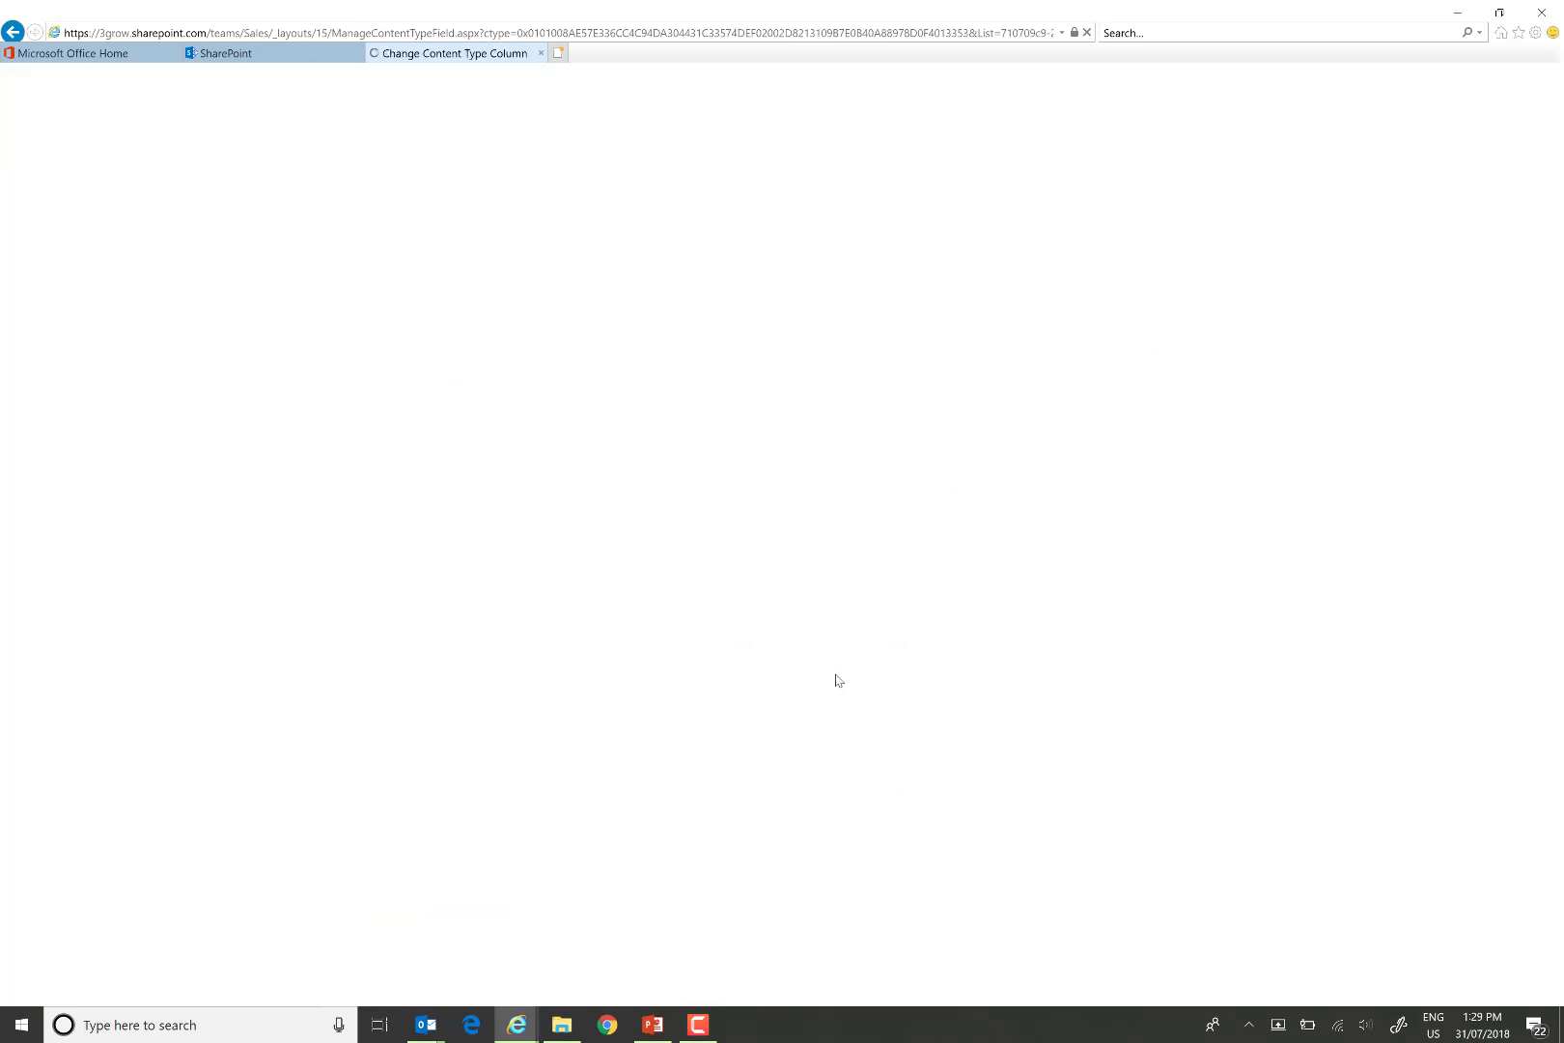
{"action": "left_click", "coordinate": [788, 568]}
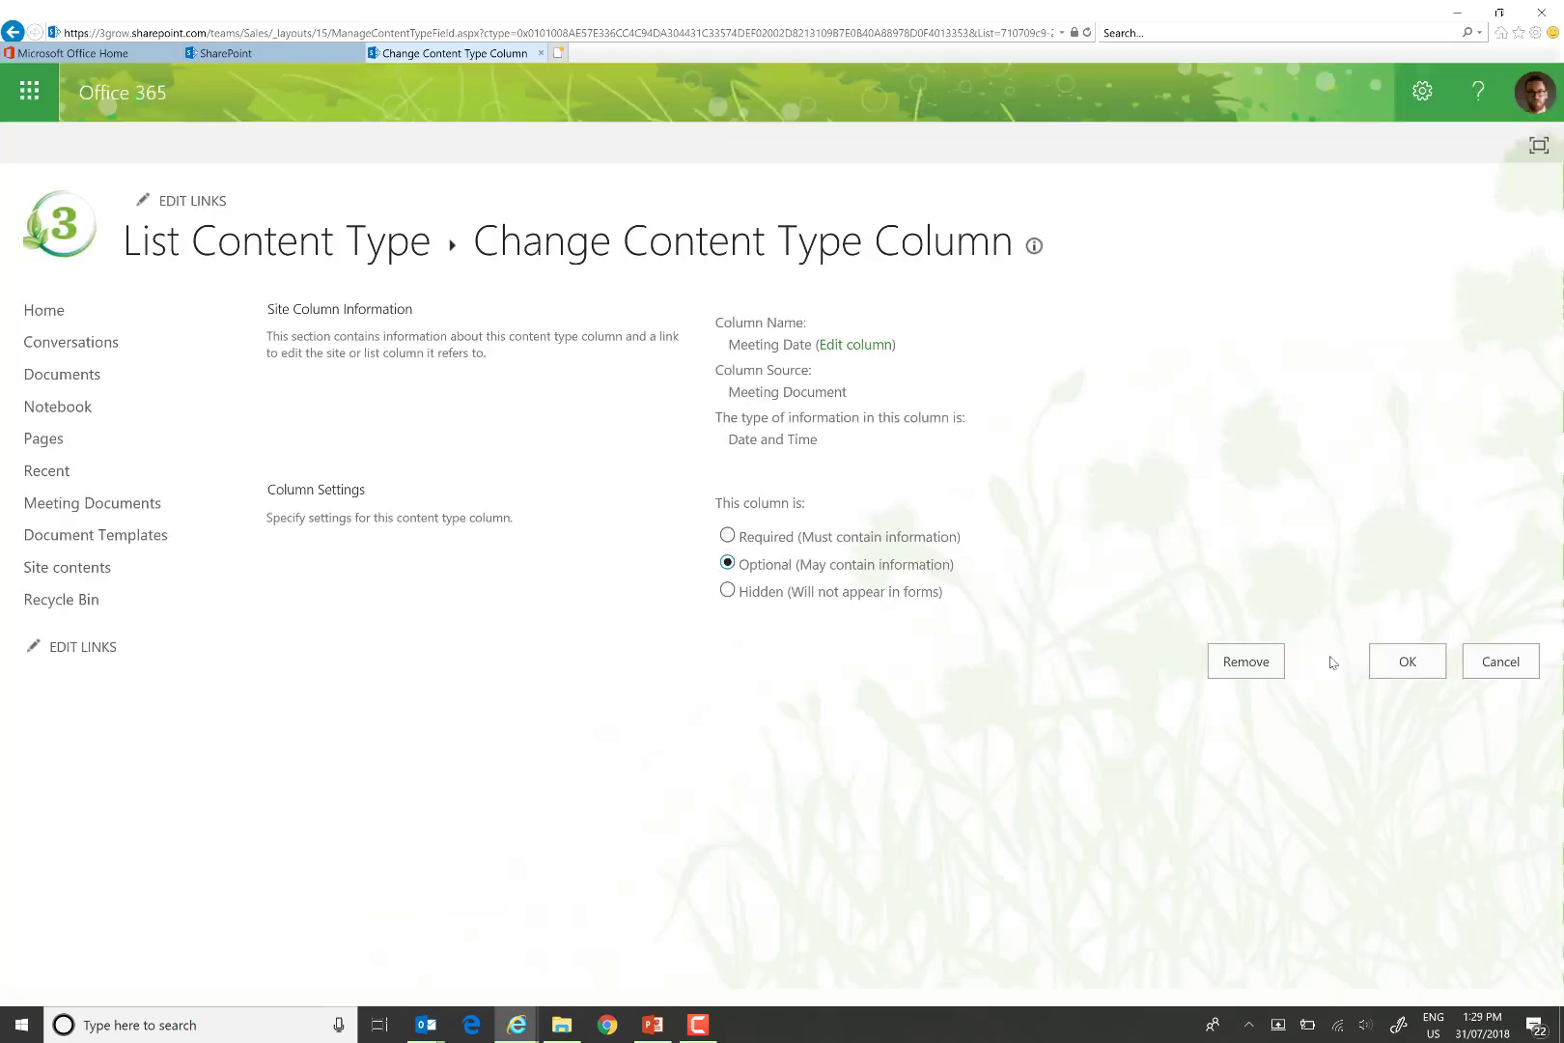
{"action": "left_click", "coordinate": [1420, 671]}
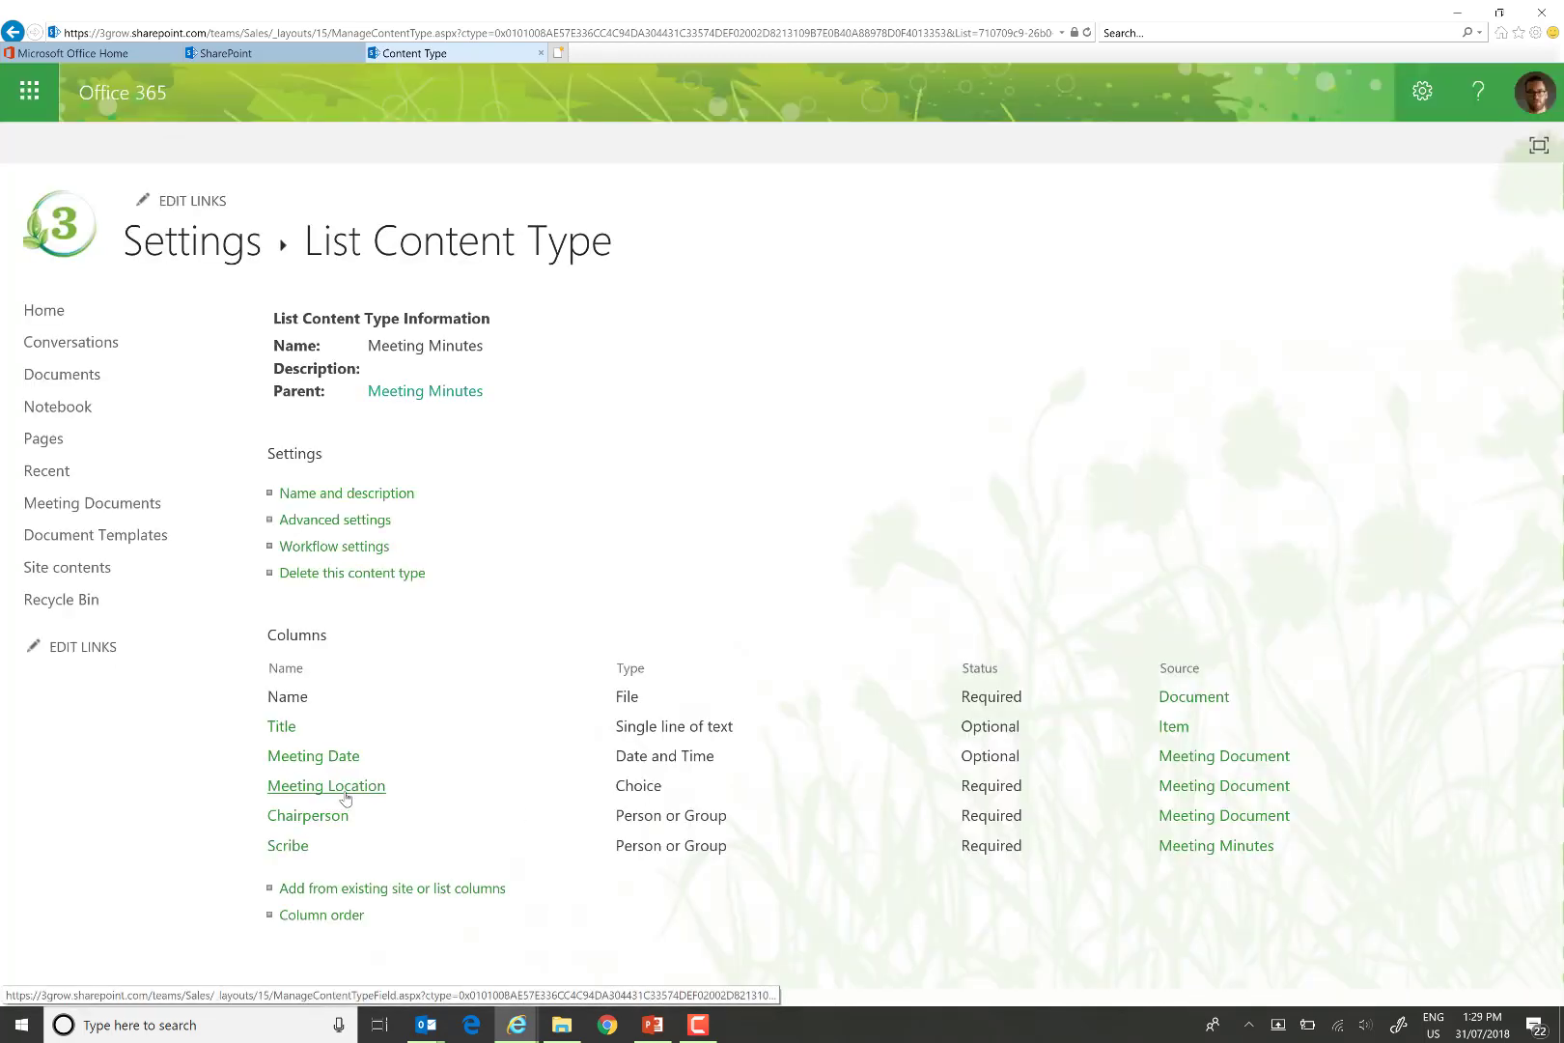
Make the Meeting Location, Chairperson and Scribe columns Optional as well.
{"action": "left_click", "coordinate": [345, 794]}
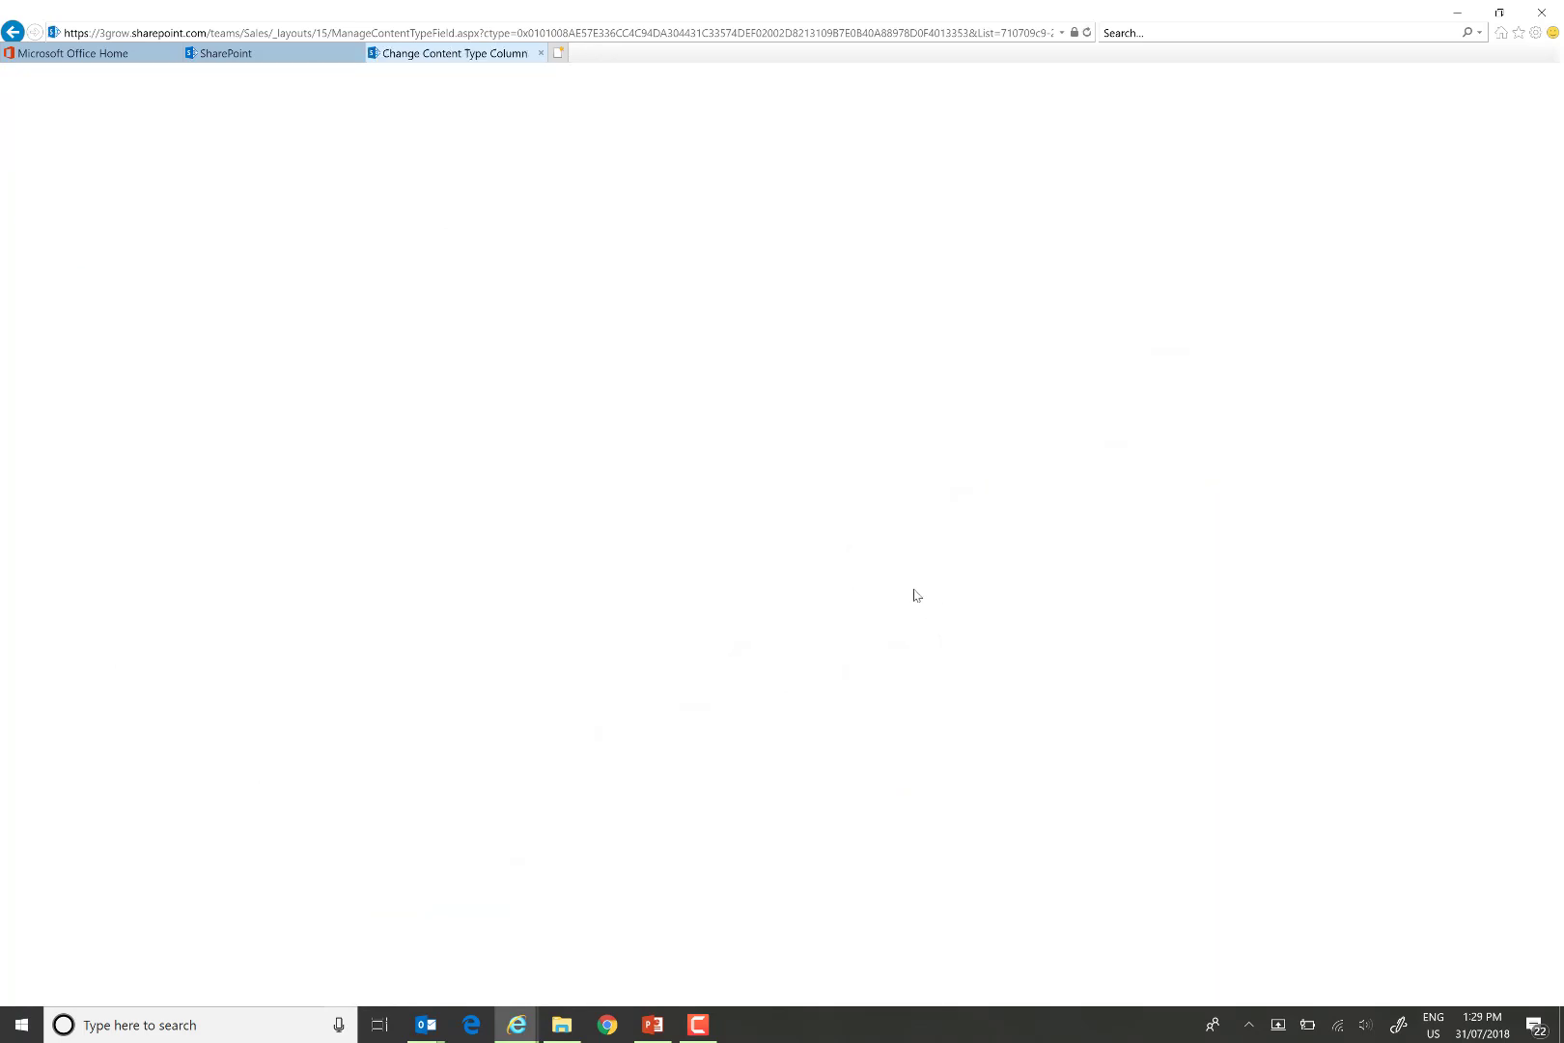
{"action": "left_click", "coordinate": [830, 562]}
{"action": "left_click", "coordinate": [1401, 664]}
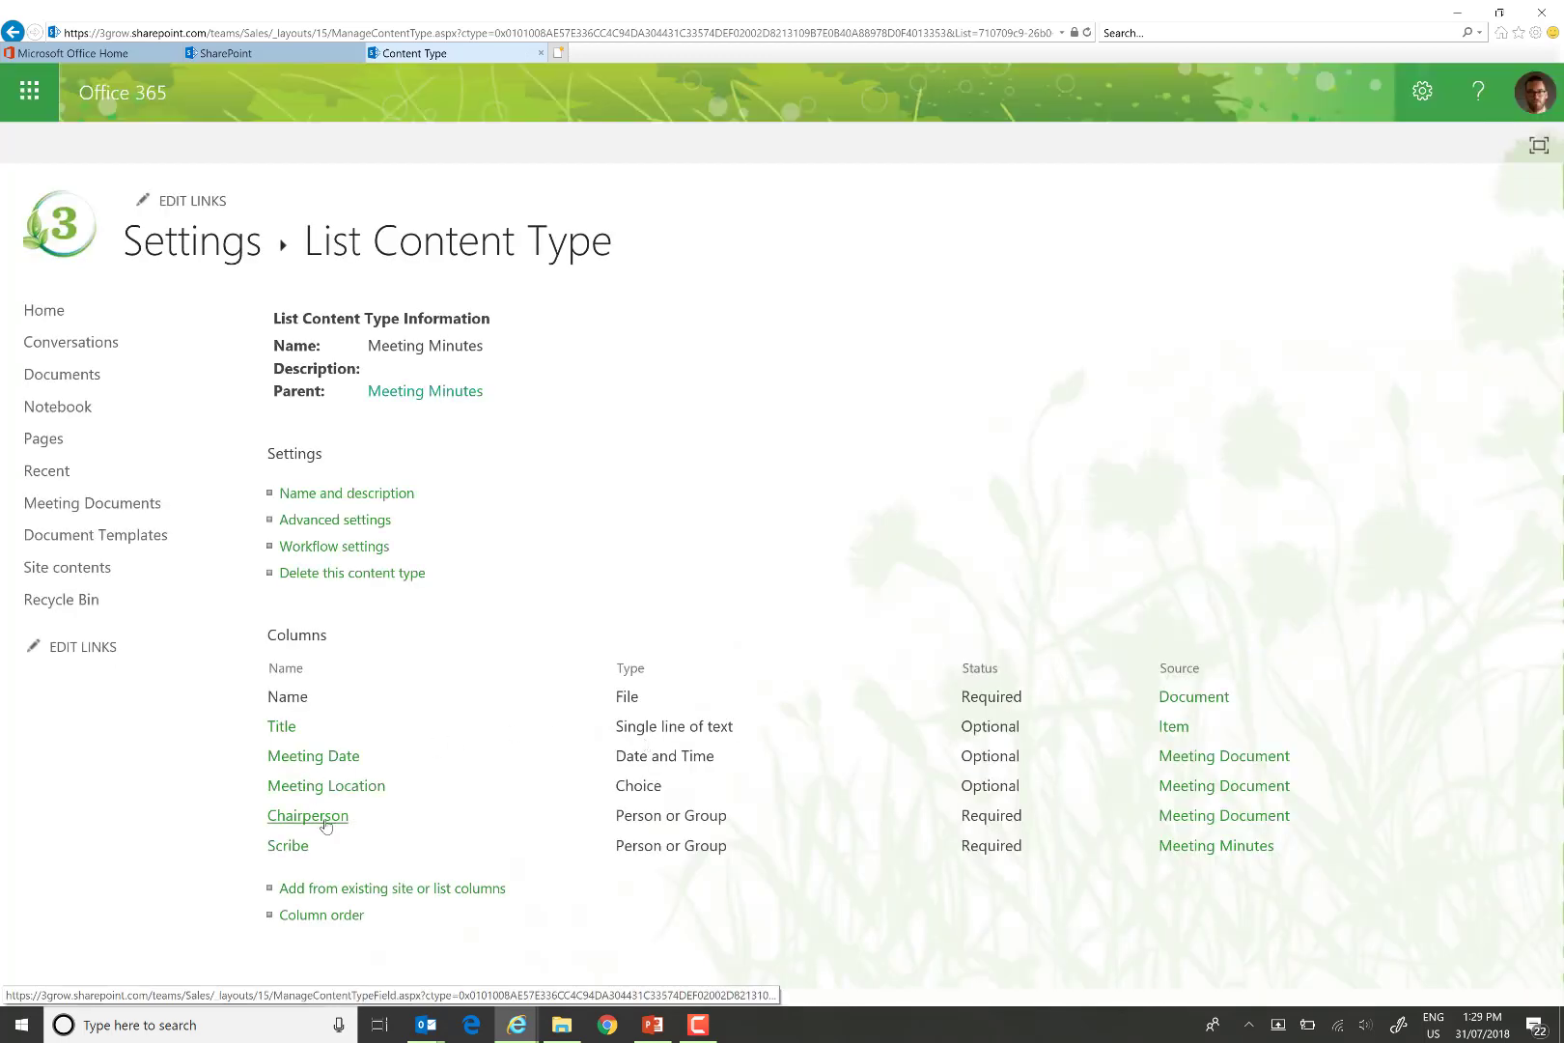
{"action": "left_click", "coordinate": [326, 824]}
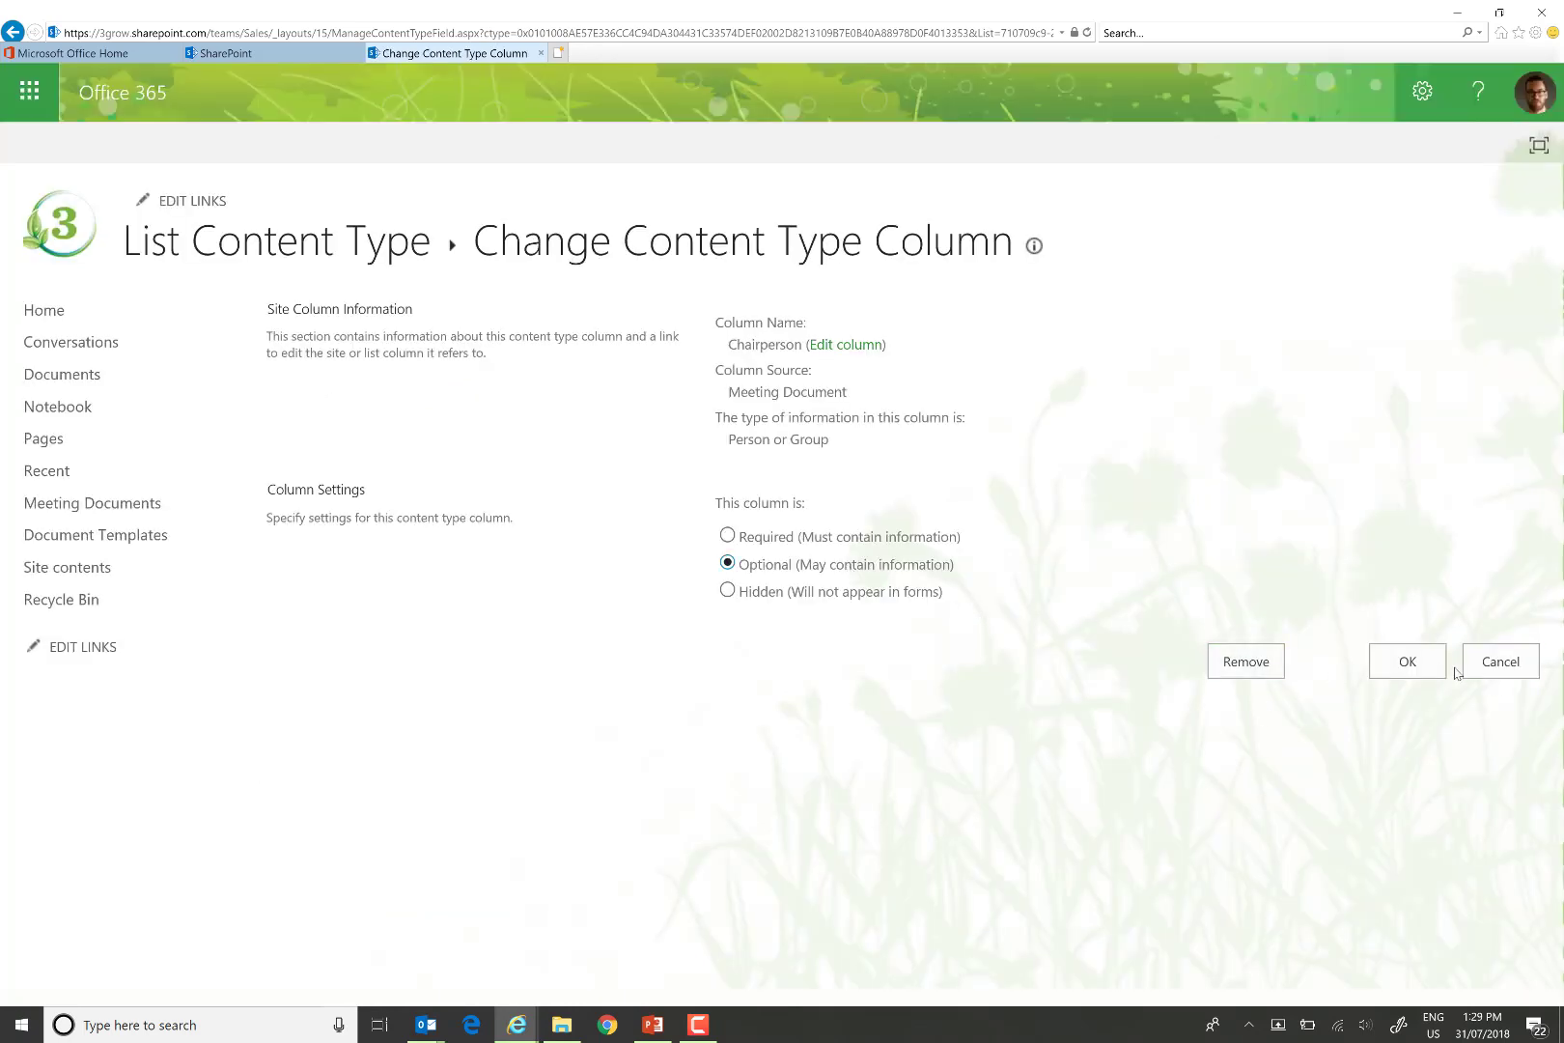
{"action": "left_click", "coordinate": [1411, 670]}
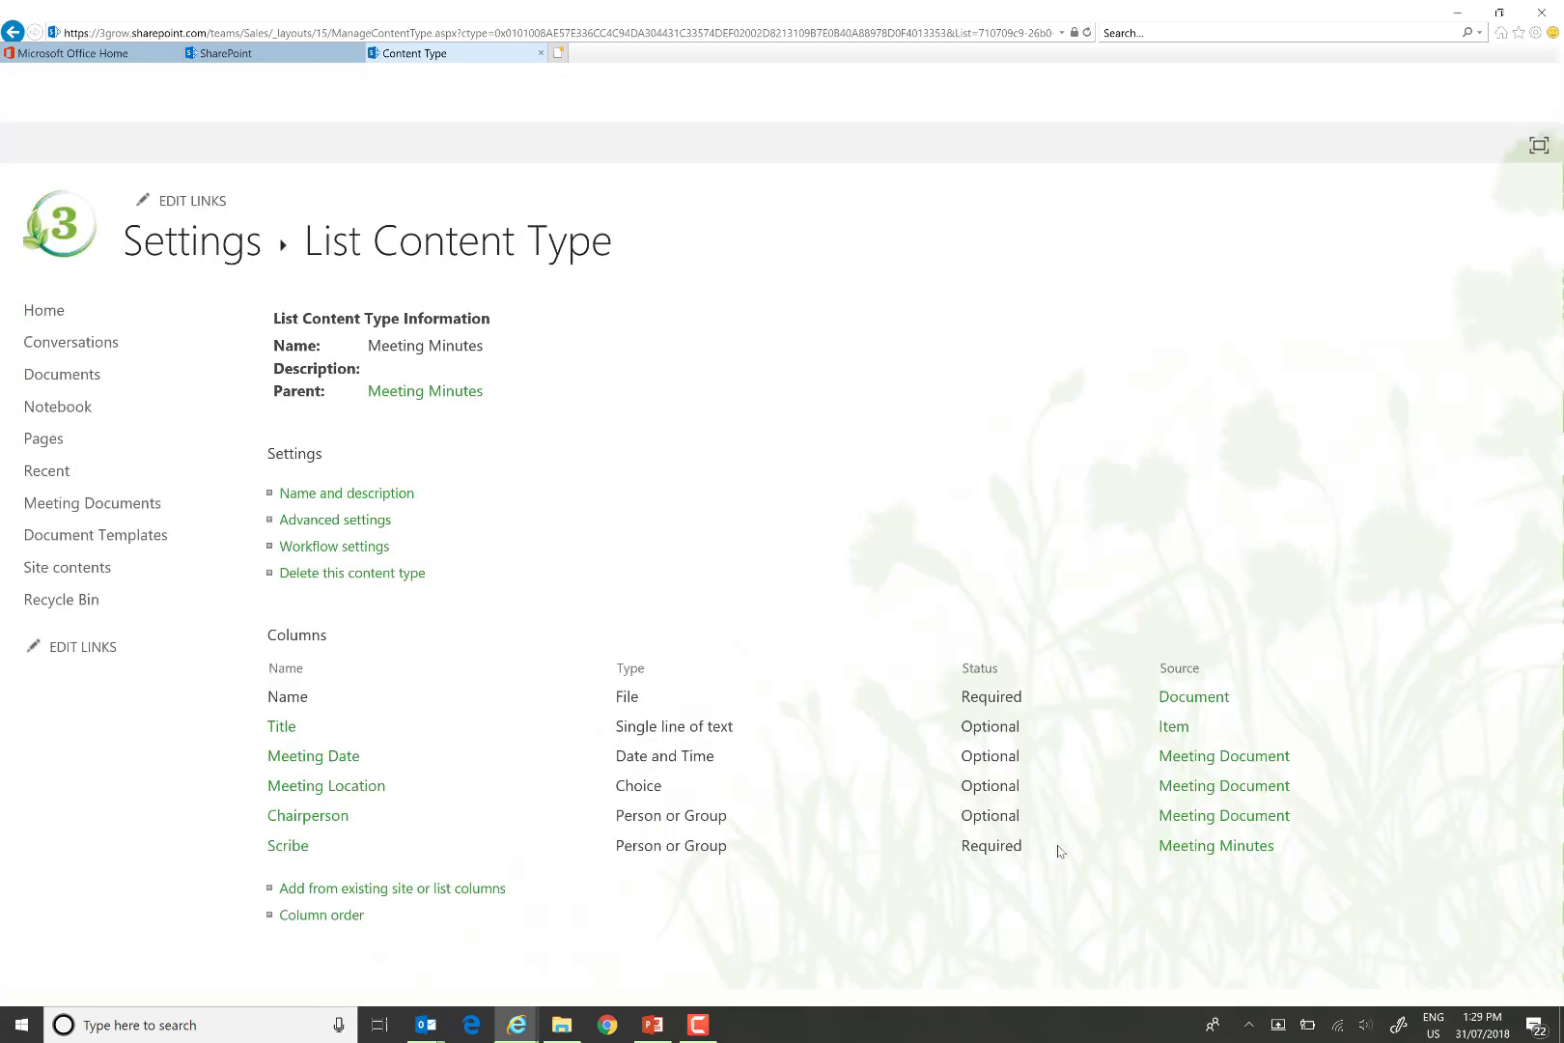
{"action": "left_click", "coordinate": [288, 847]}
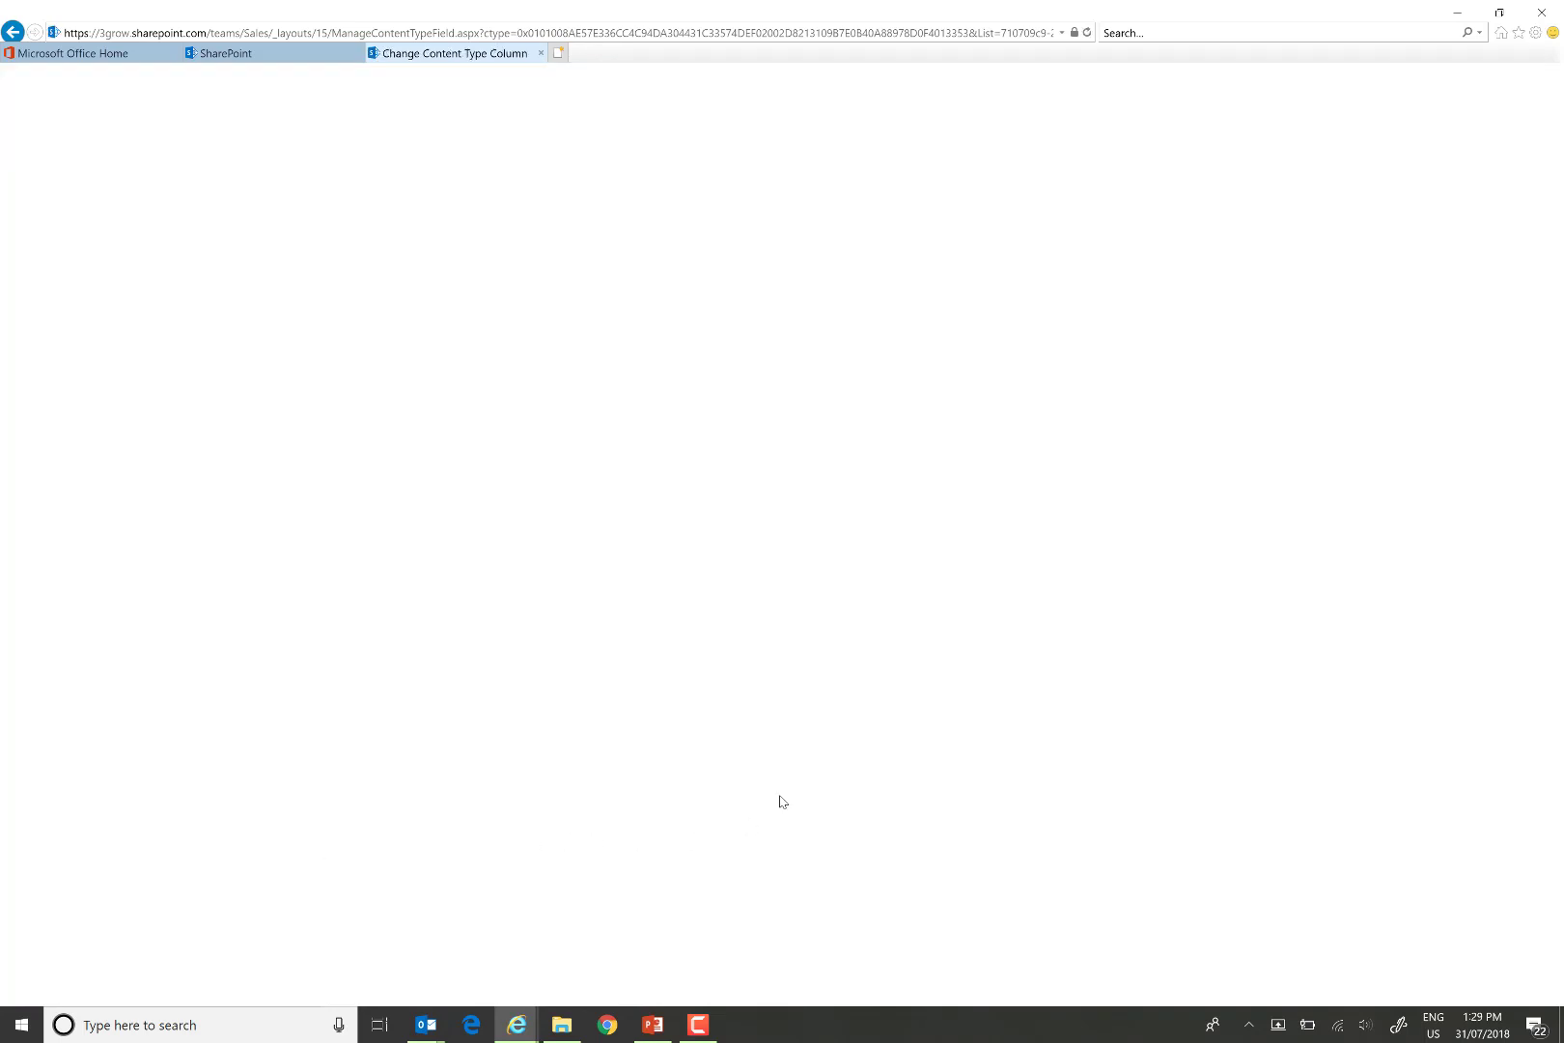
{"action": "left_click", "coordinate": [746, 568]}
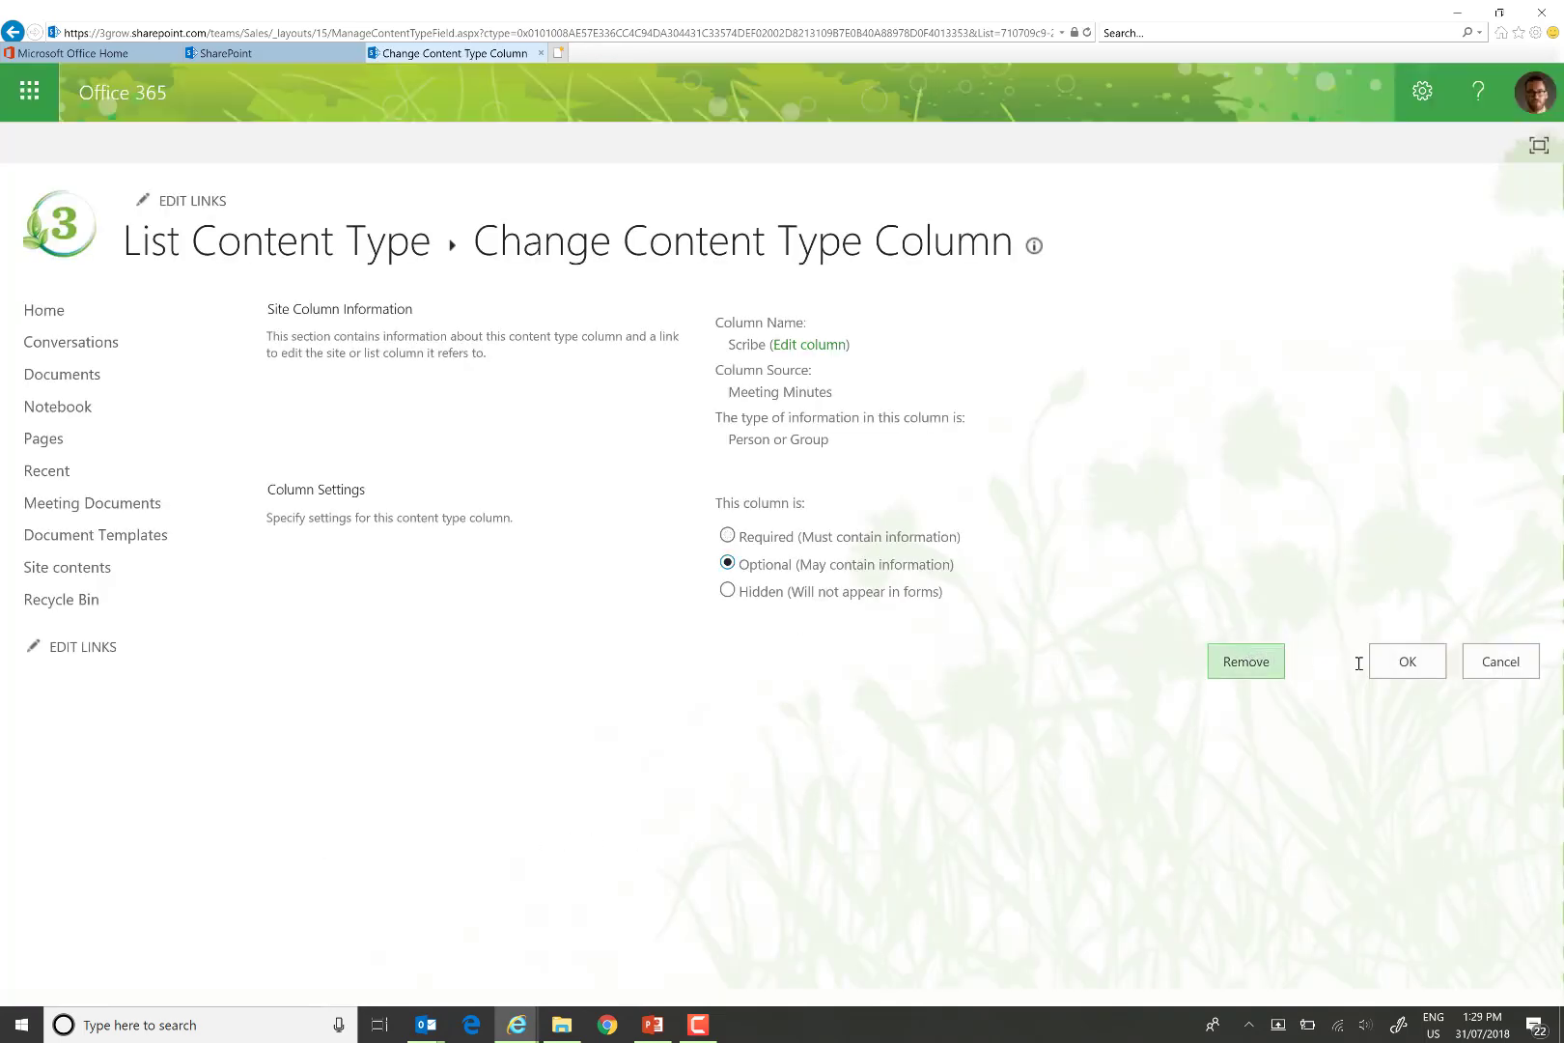
{"action": "left_click", "coordinate": [1406, 667]}
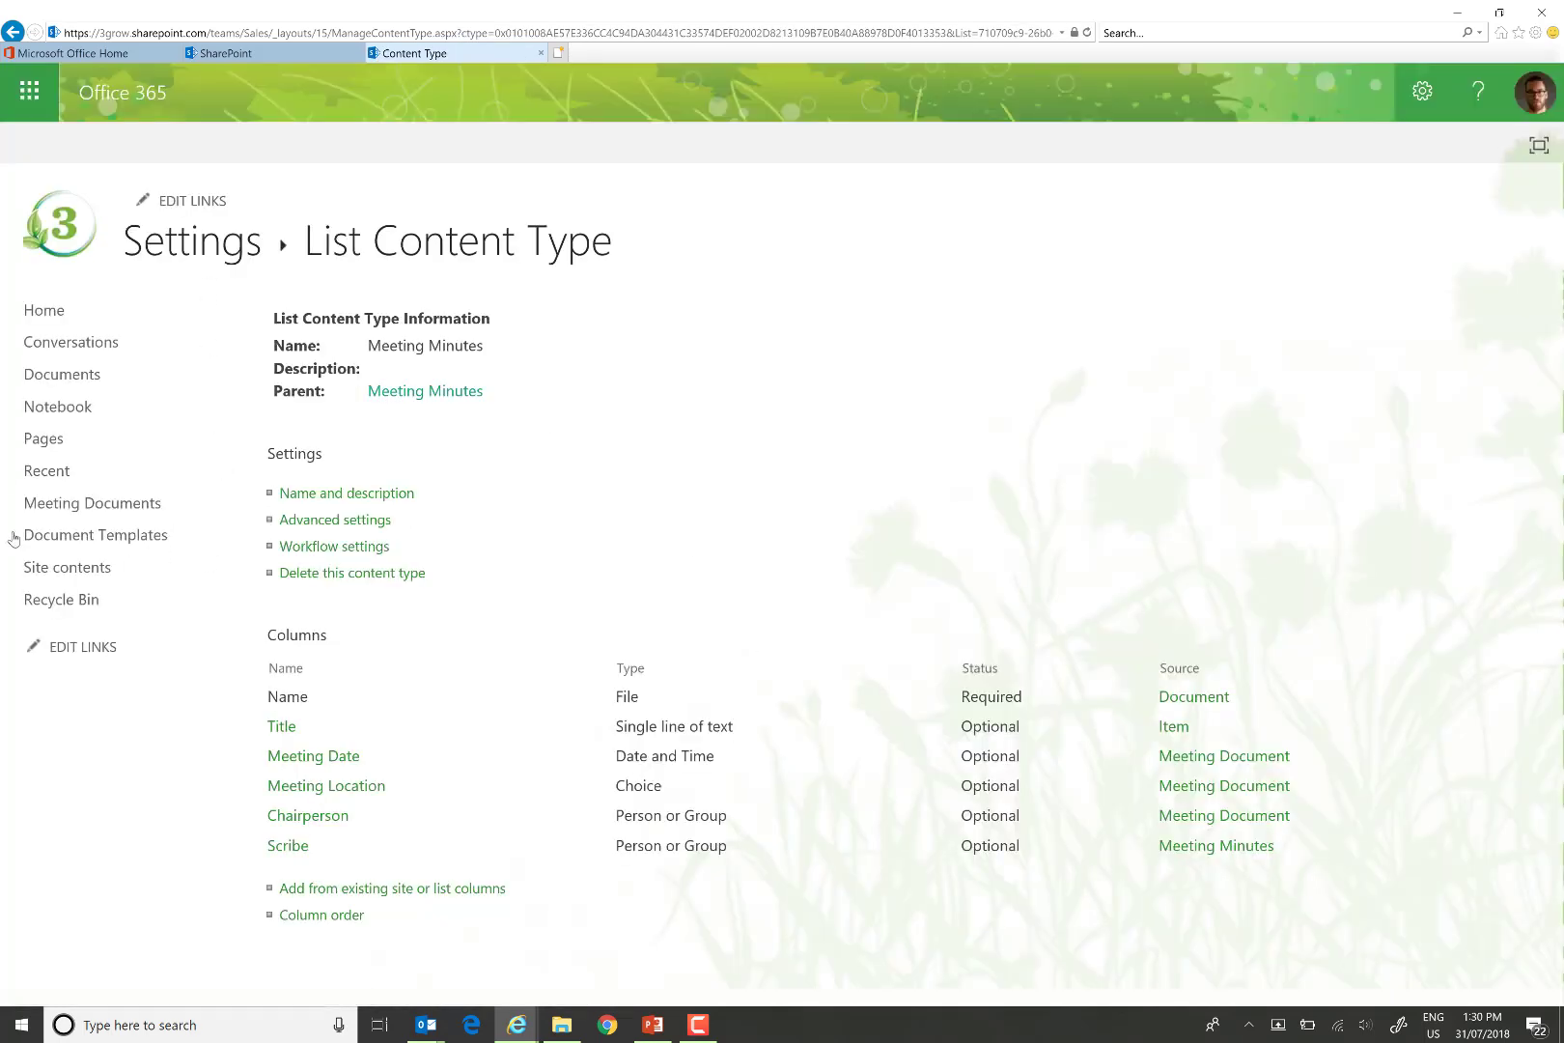
Review MeetingMinutes.docx's properties in Document Templates, then open it in desktop Word.
{"action": "left_click", "coordinate": [84, 541]}
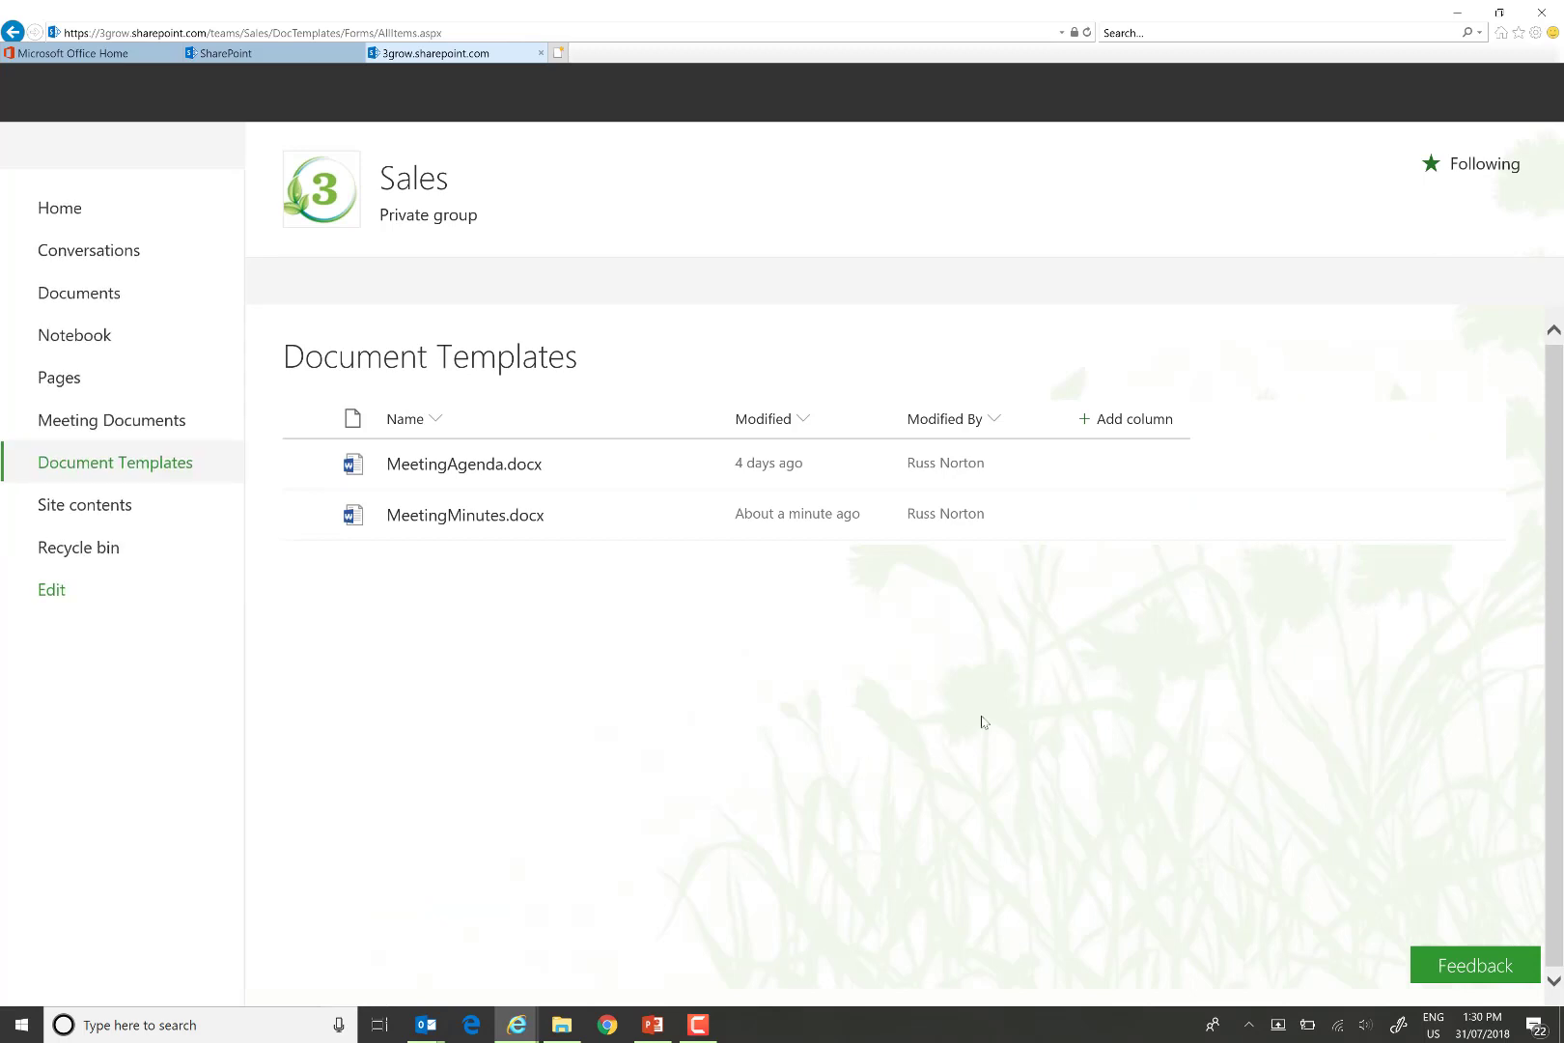
{"action": "left_click", "coordinate": [306, 516]}
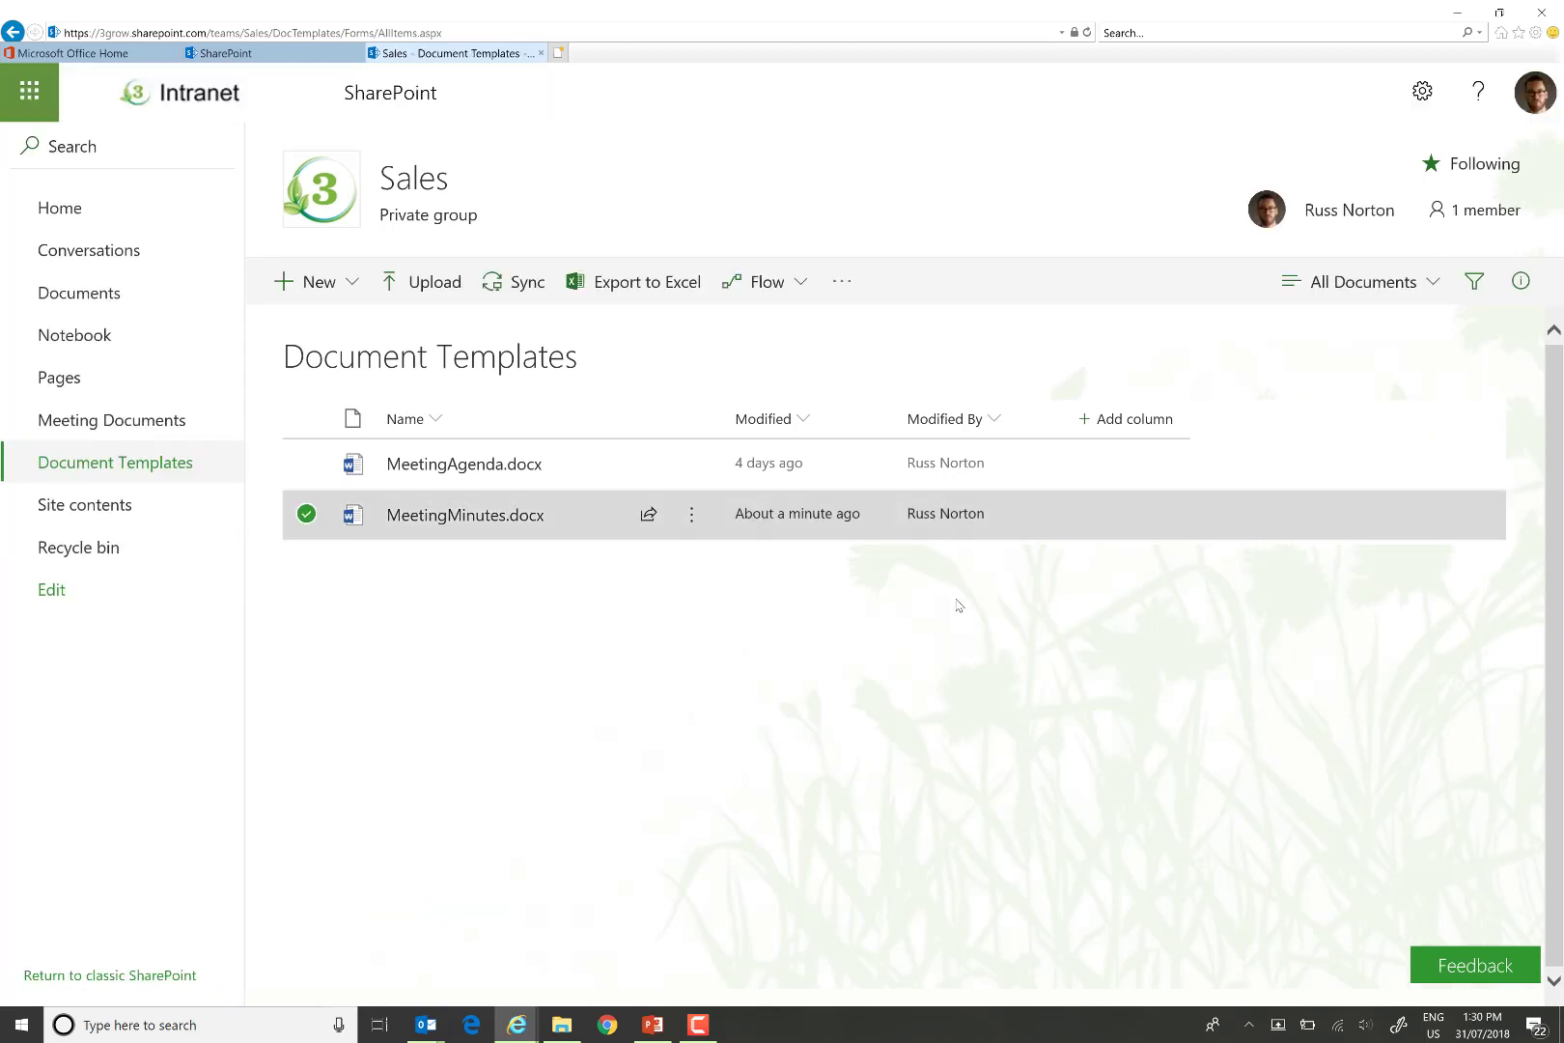
{"action": "left_click", "coordinate": [1522, 282]}
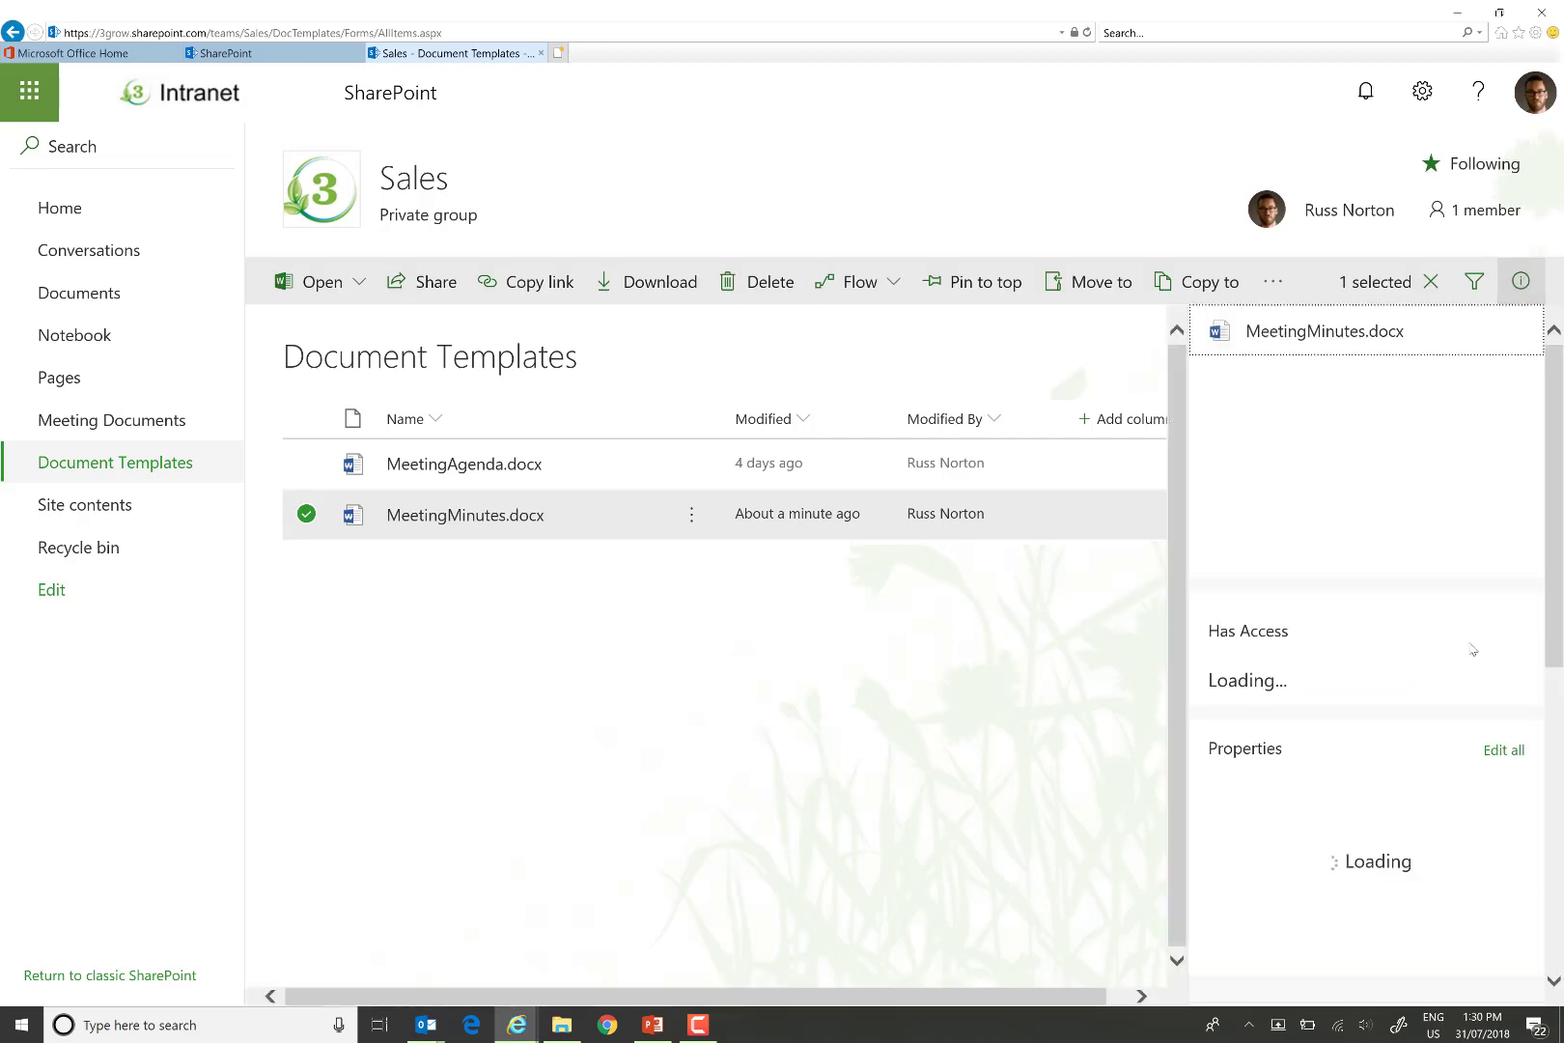
{"action": "scroll", "coordinate": [1460, 637], "scroll_direction": "down", "scroll_amount": 3}
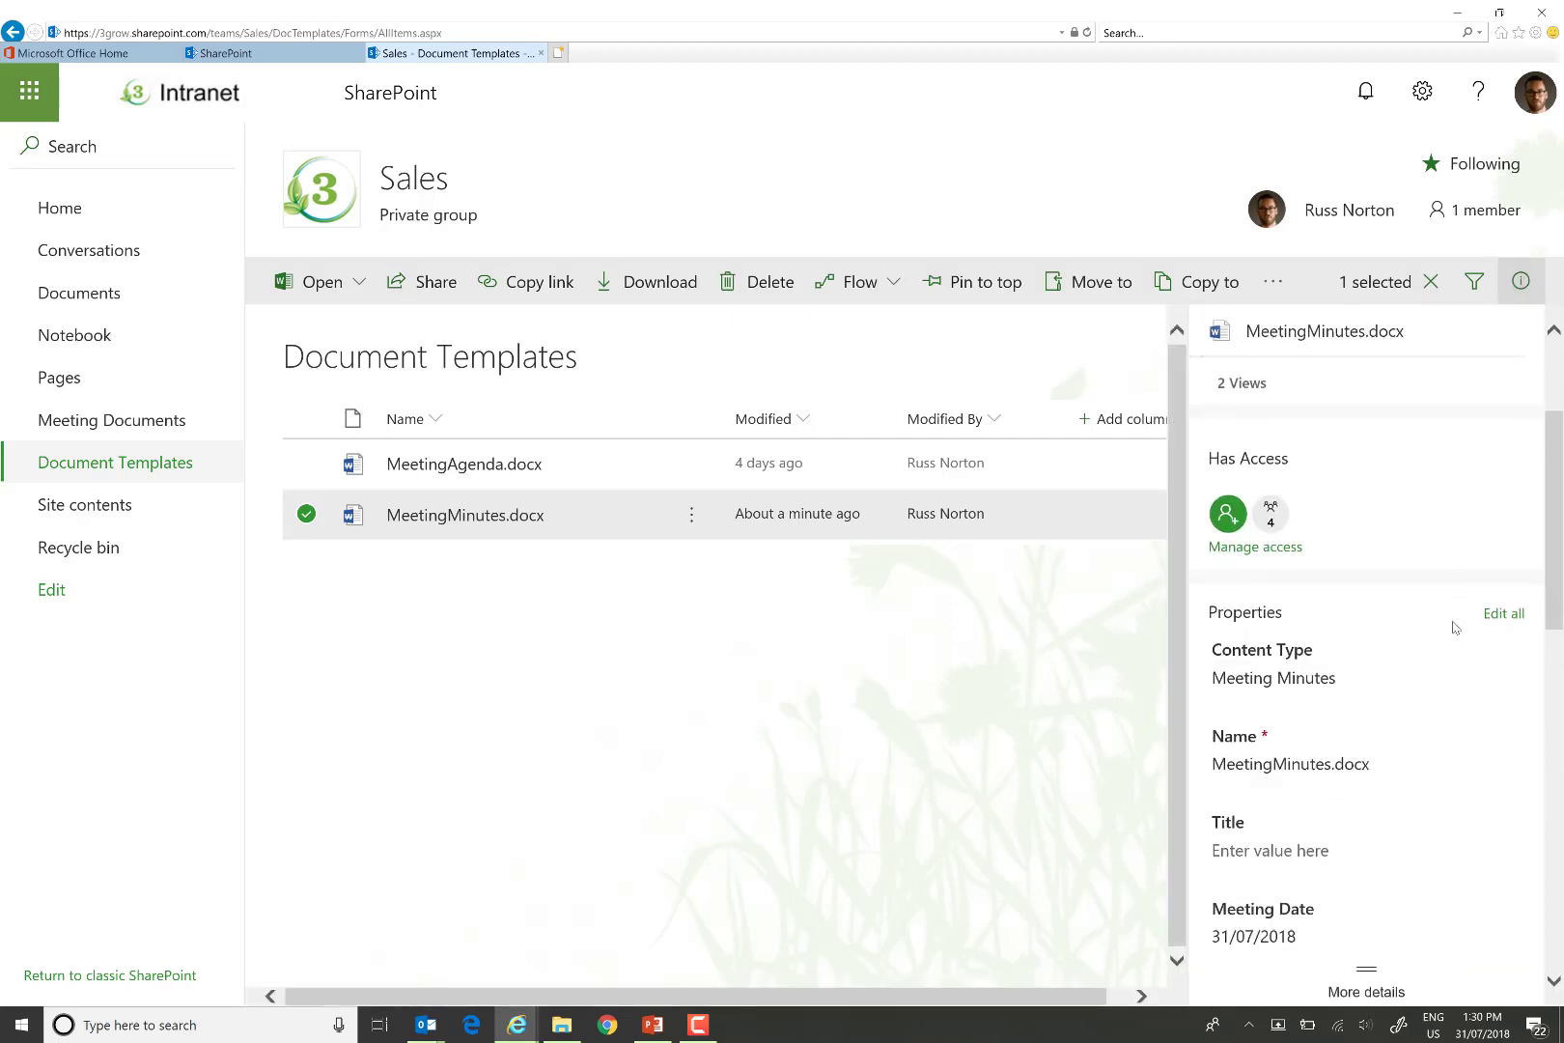
{"action": "scroll", "coordinate": [1455, 627], "scroll_direction": "down", "scroll_amount": 3}
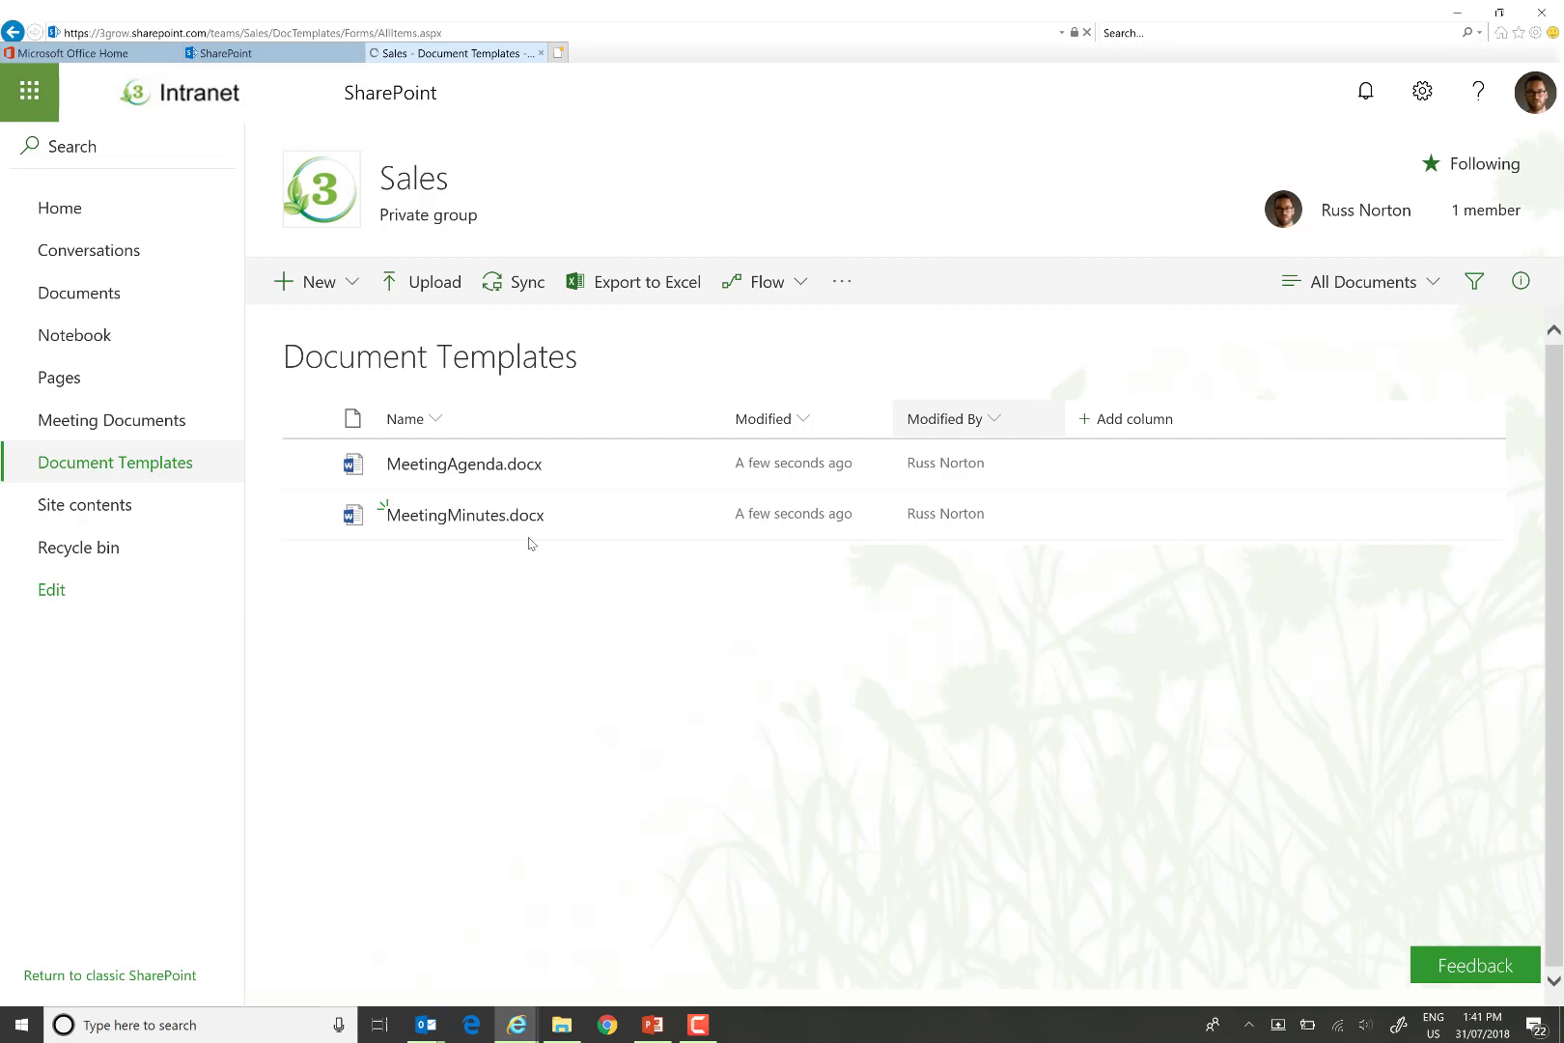
{"action": "left_click", "coordinate": [689, 522]}
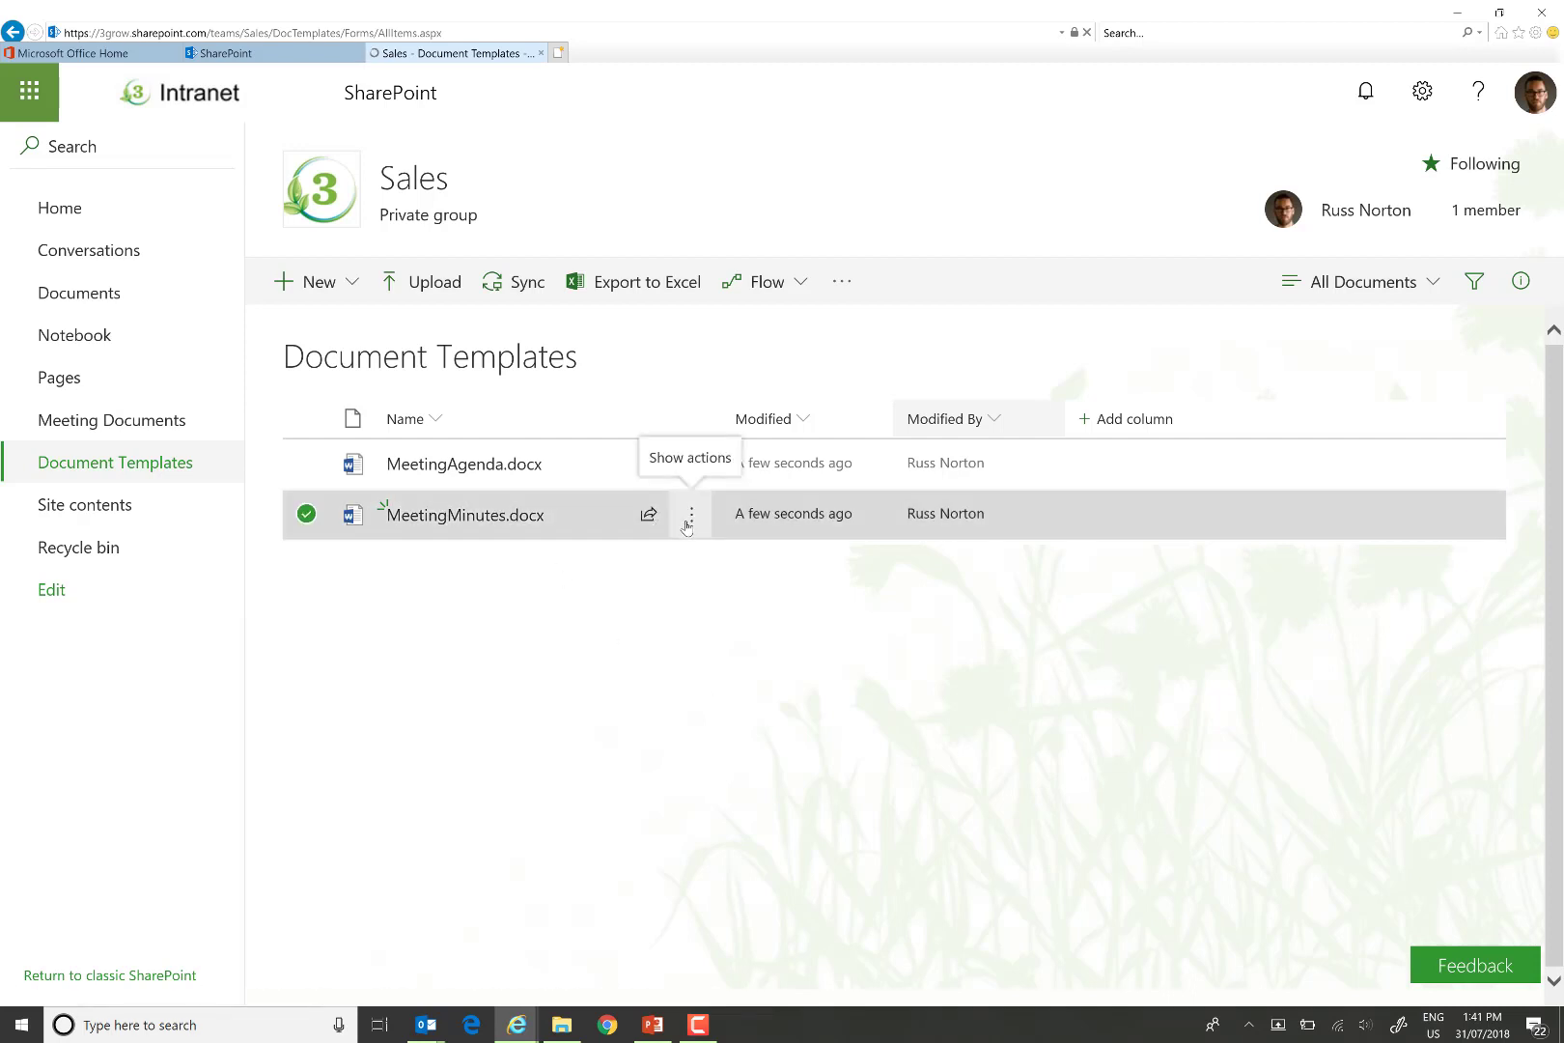
{"action": "mouse_move", "coordinate": [838, 375]}
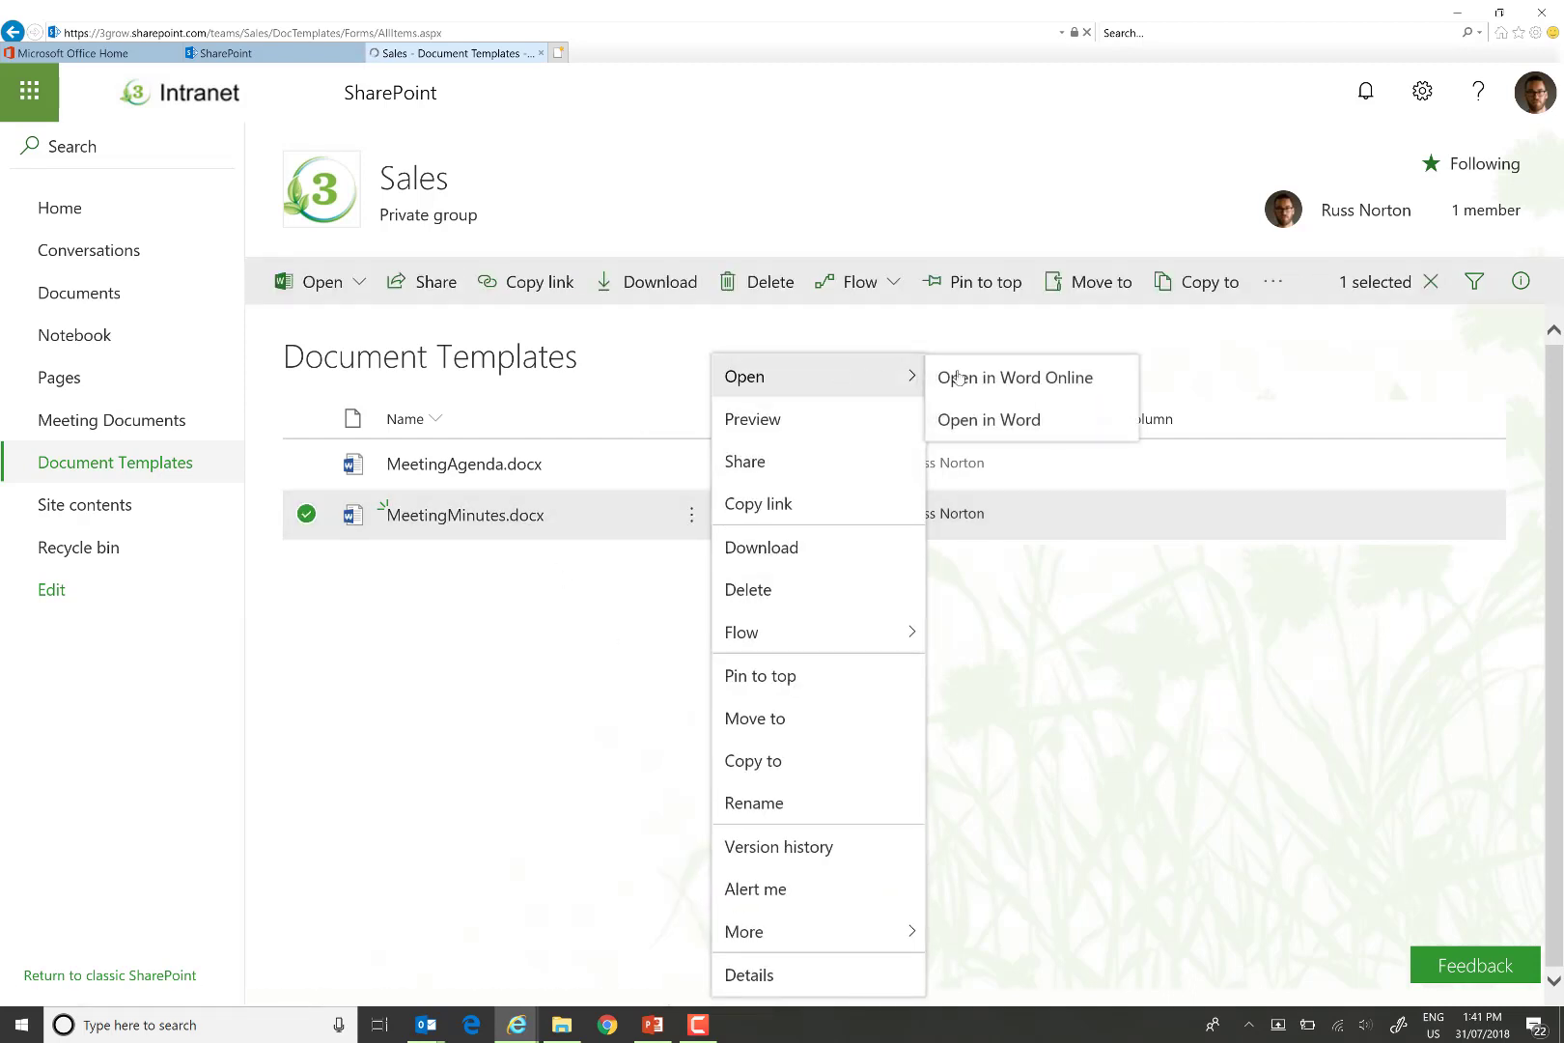
{"action": "left_click", "coordinate": [994, 421]}
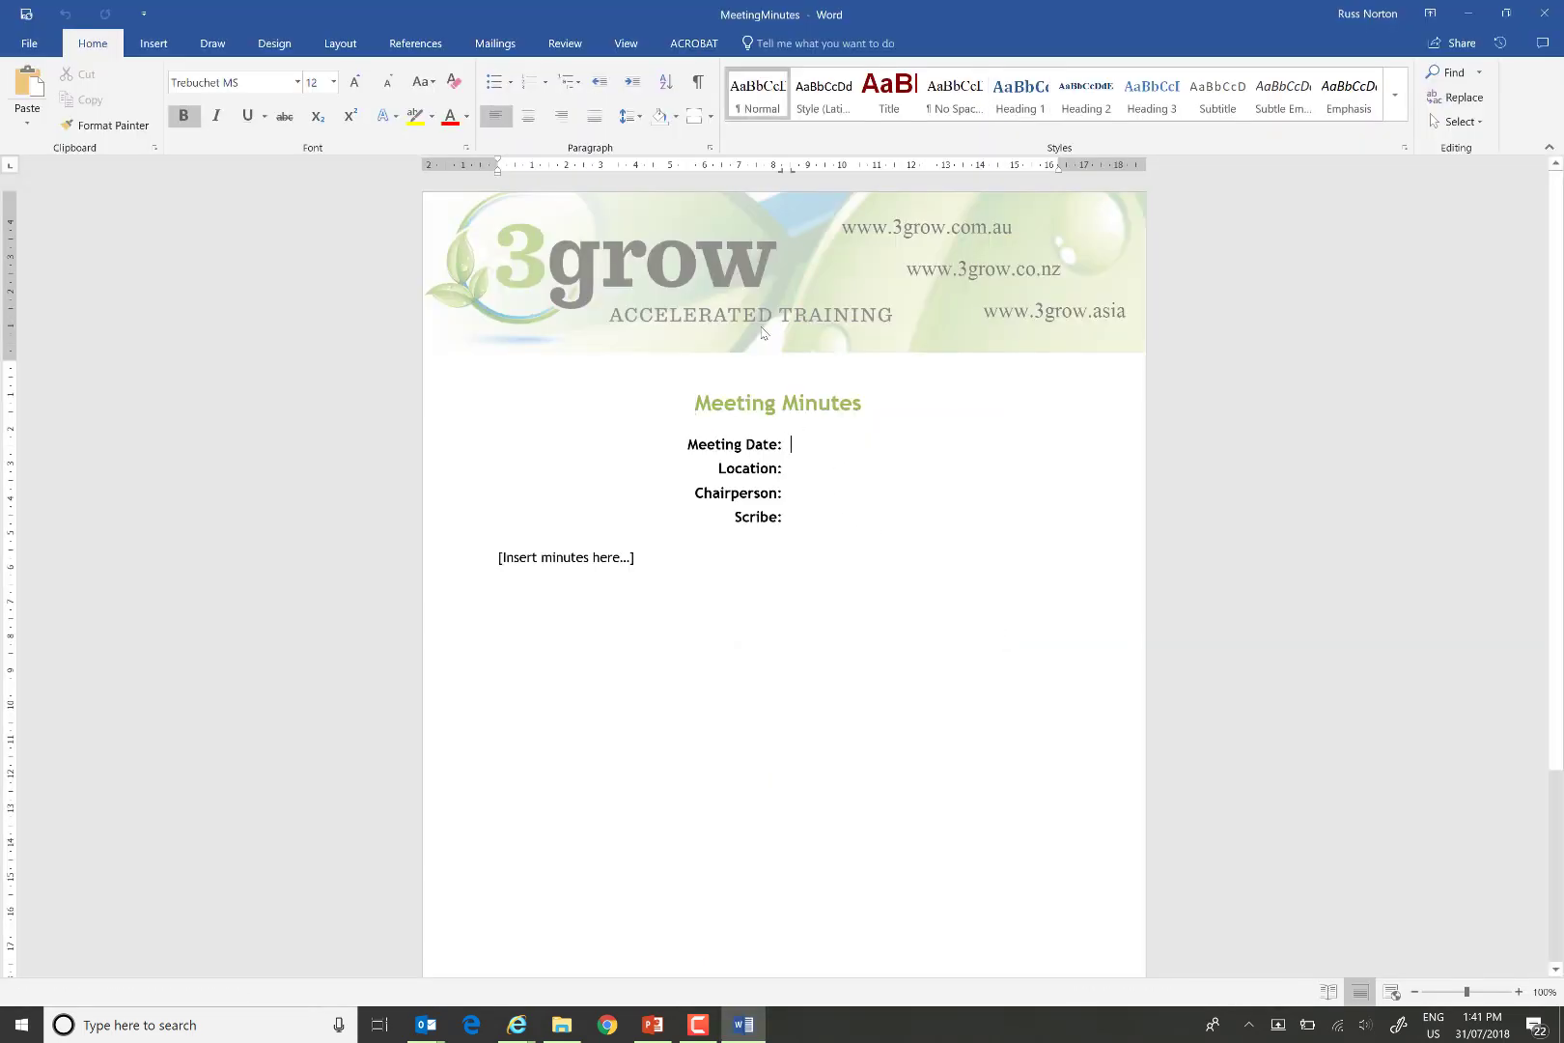
Insert Meeting Date and Meeting Location document property fields beside their labels.
{"action": "left_click", "coordinate": [153, 43]}
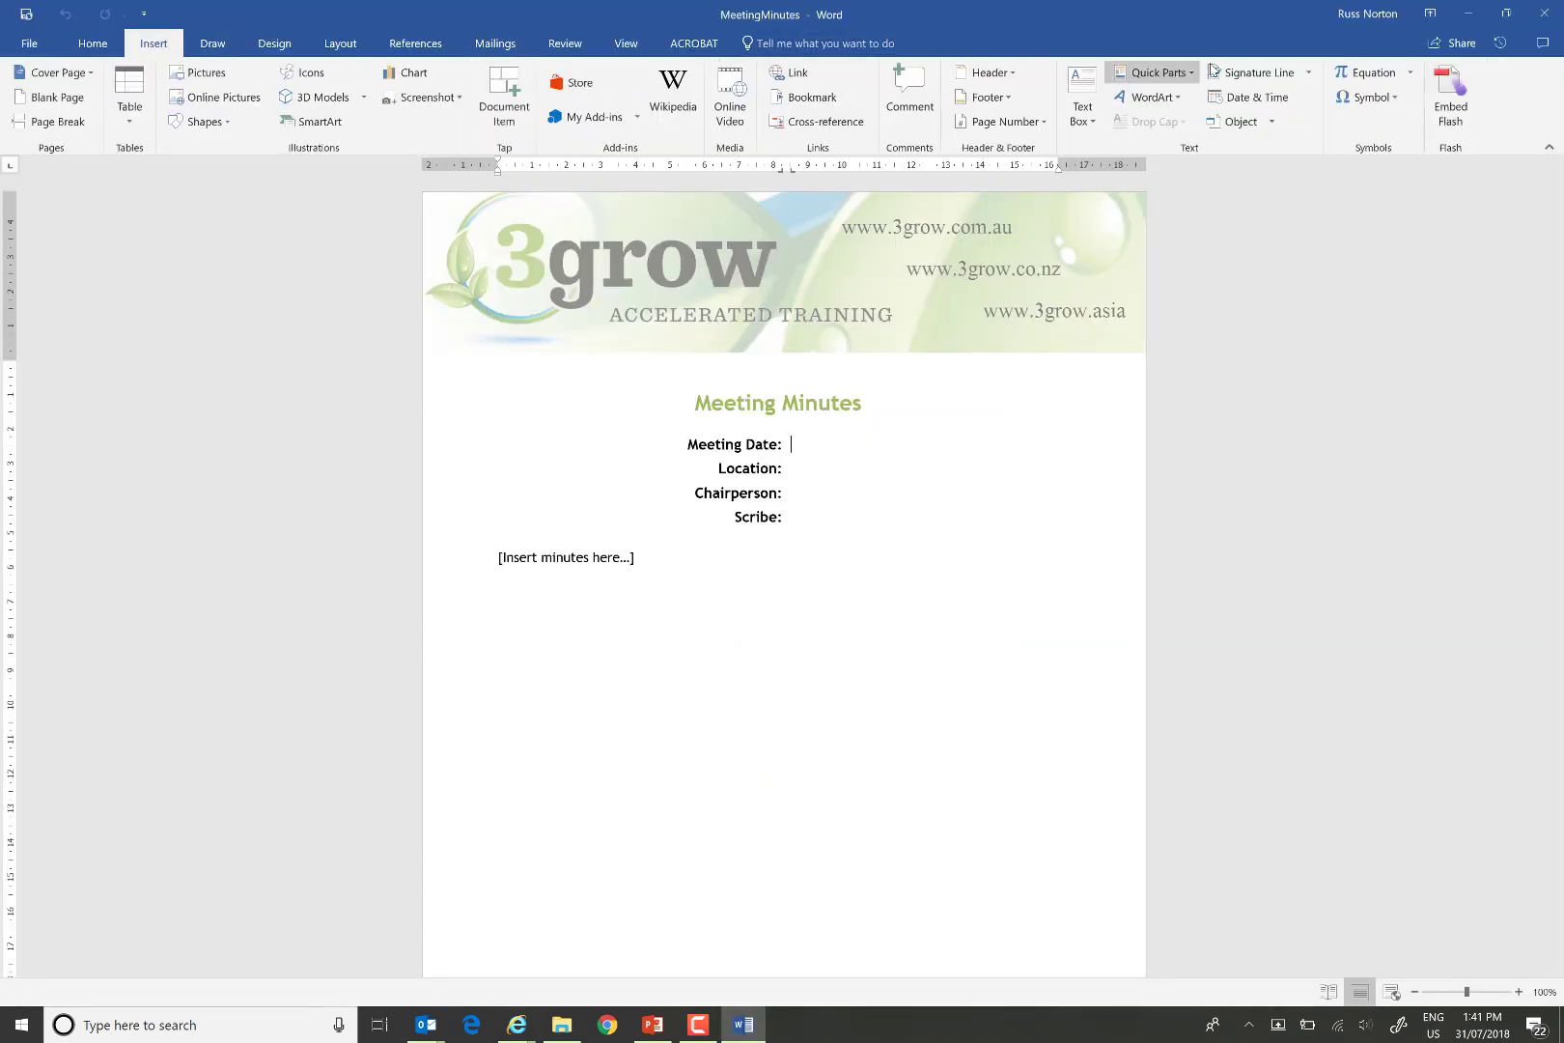
{"action": "left_click", "coordinate": [1182, 72]}
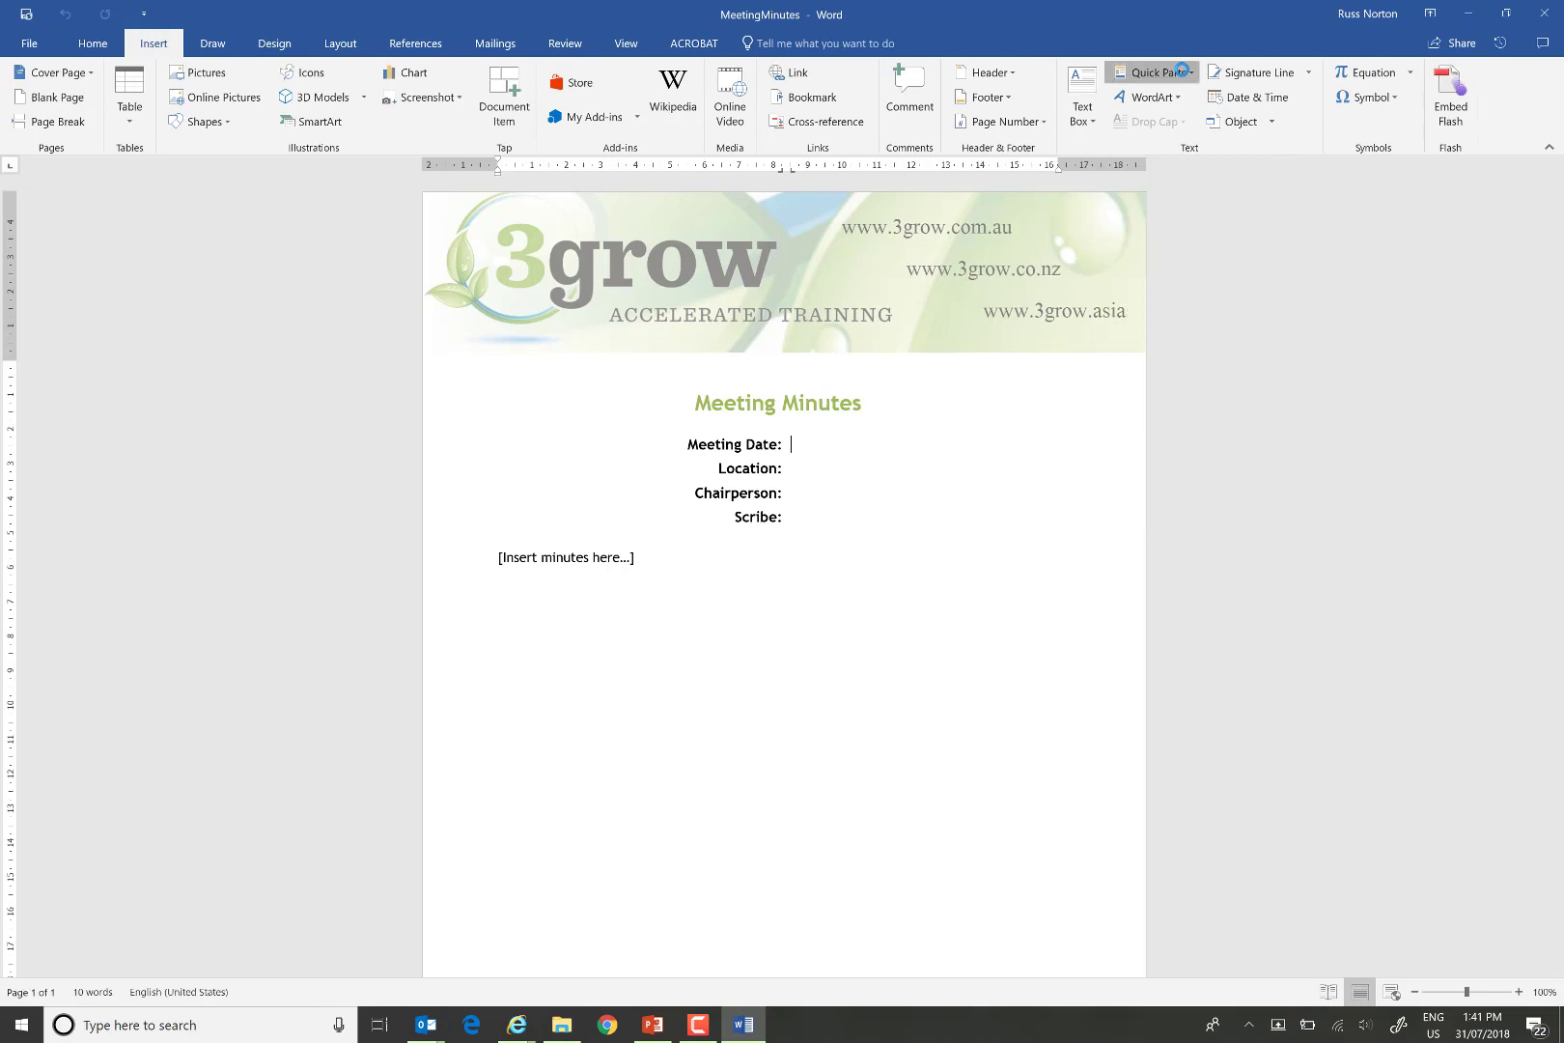
{"action": "mouse_move", "coordinate": [1187, 119]}
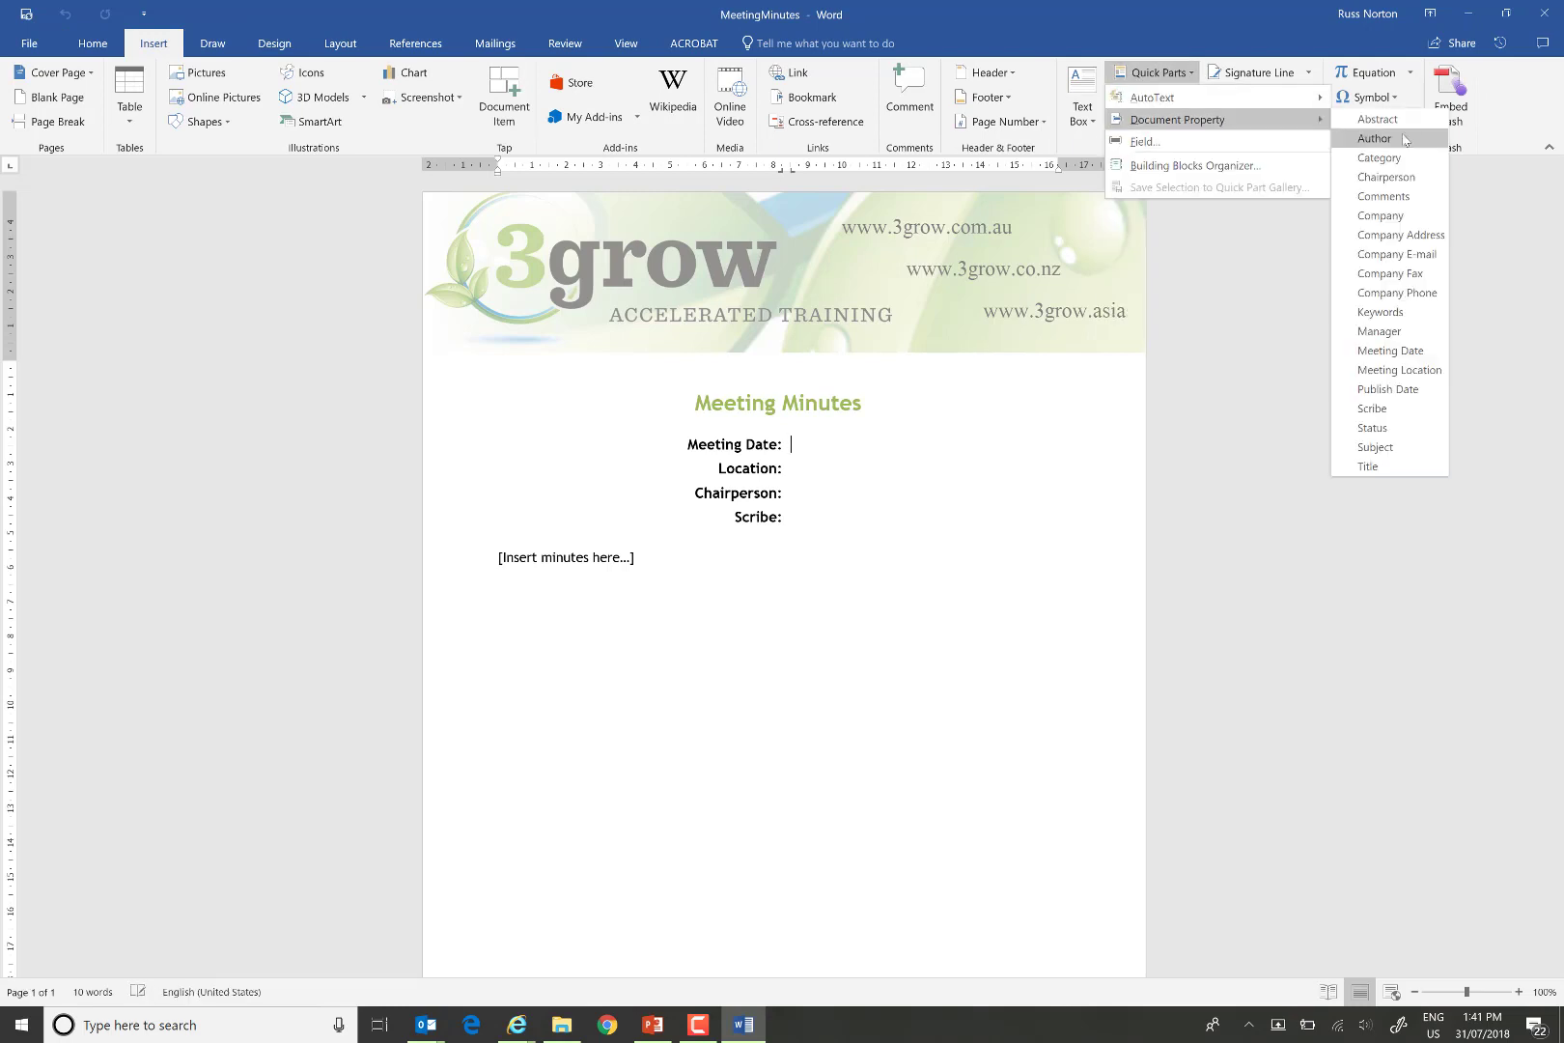
{"action": "left_click", "coordinate": [1400, 350]}
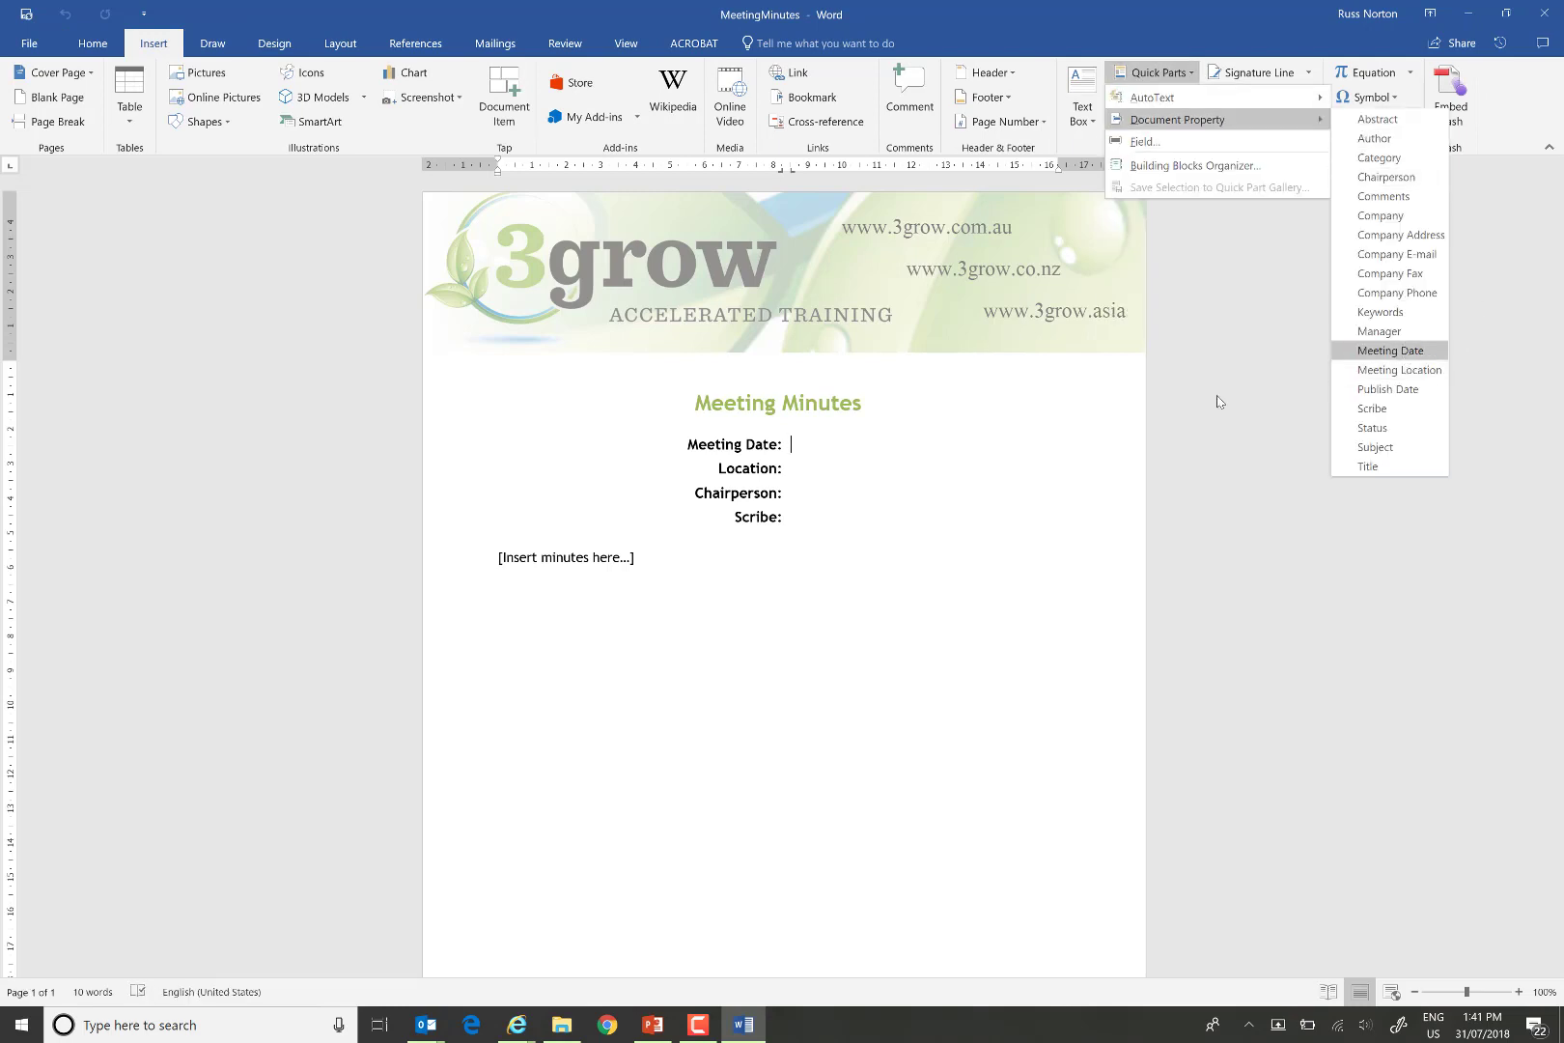
{"action": "left_click", "coordinate": [838, 474]}
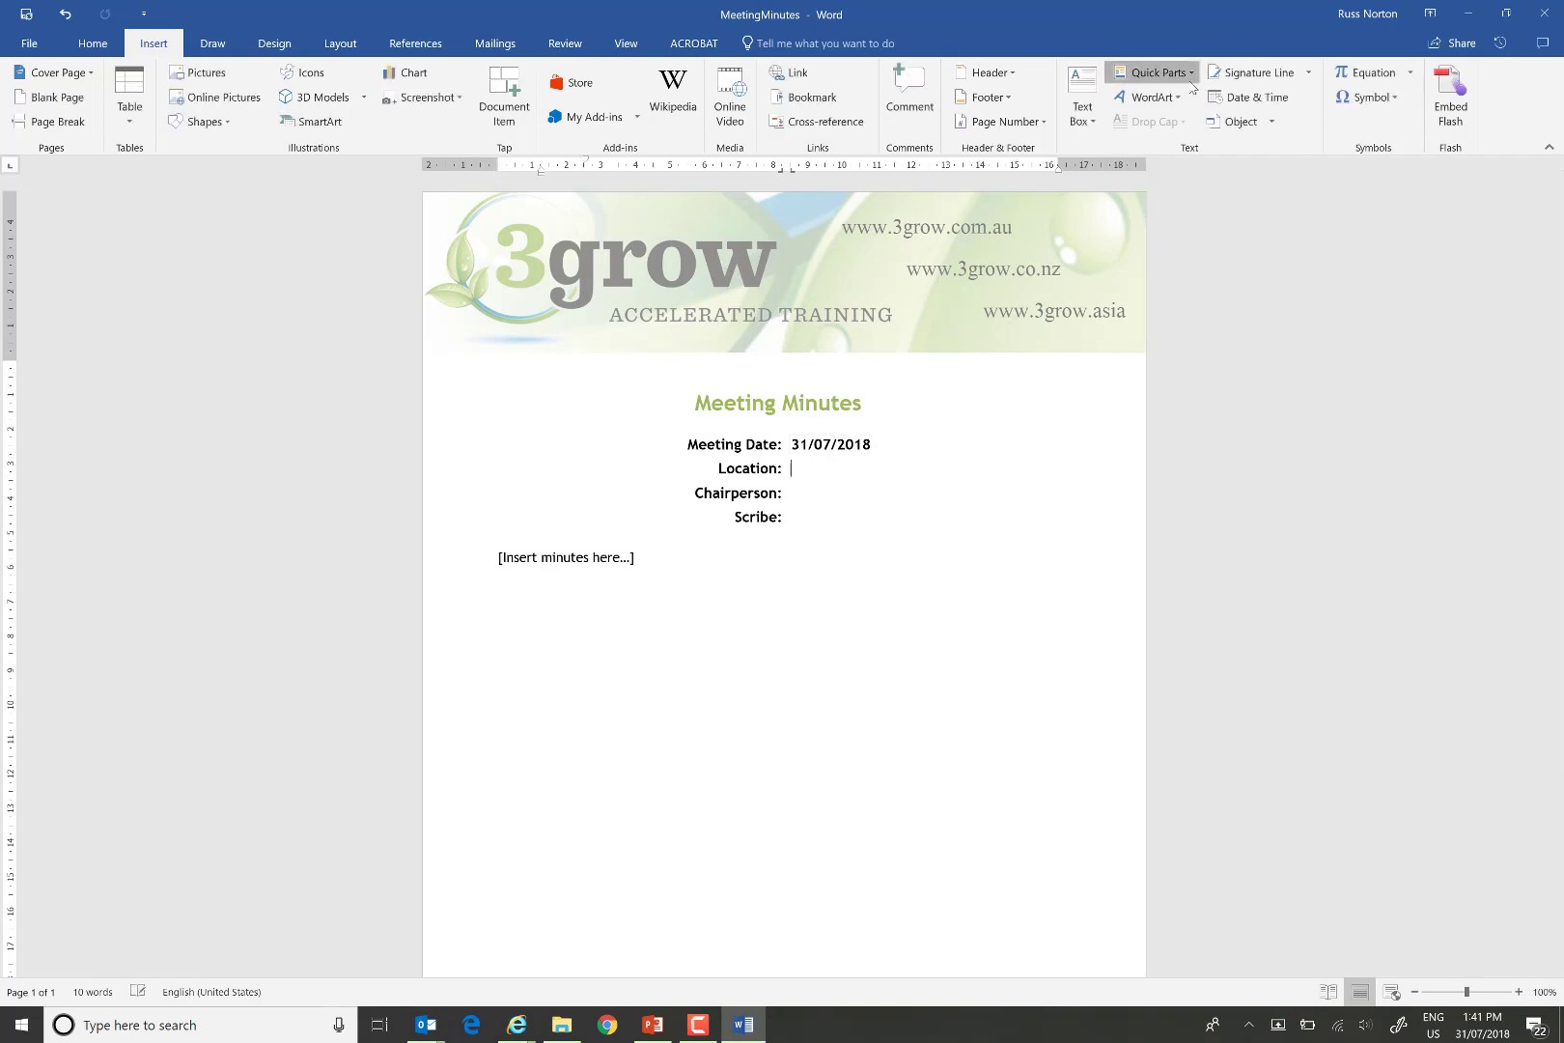
{"action": "left_click", "coordinate": [1157, 73]}
{"action": "mouse_move", "coordinate": [1265, 115]}
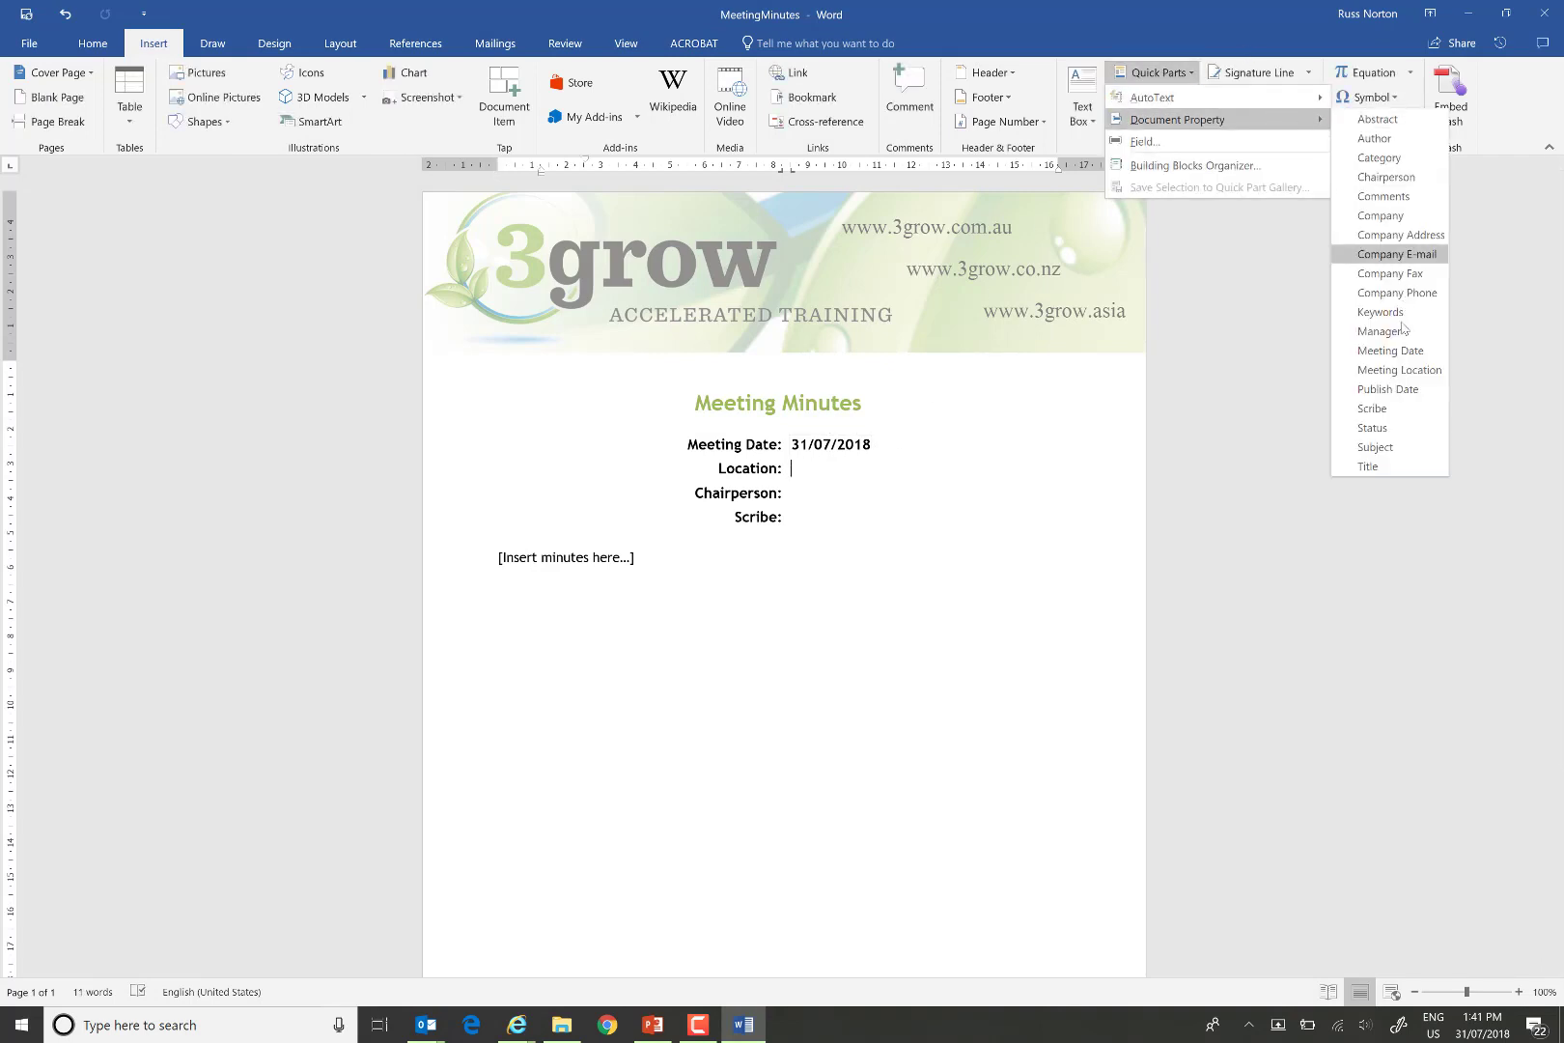
{"action": "left_click", "coordinate": [1394, 371]}
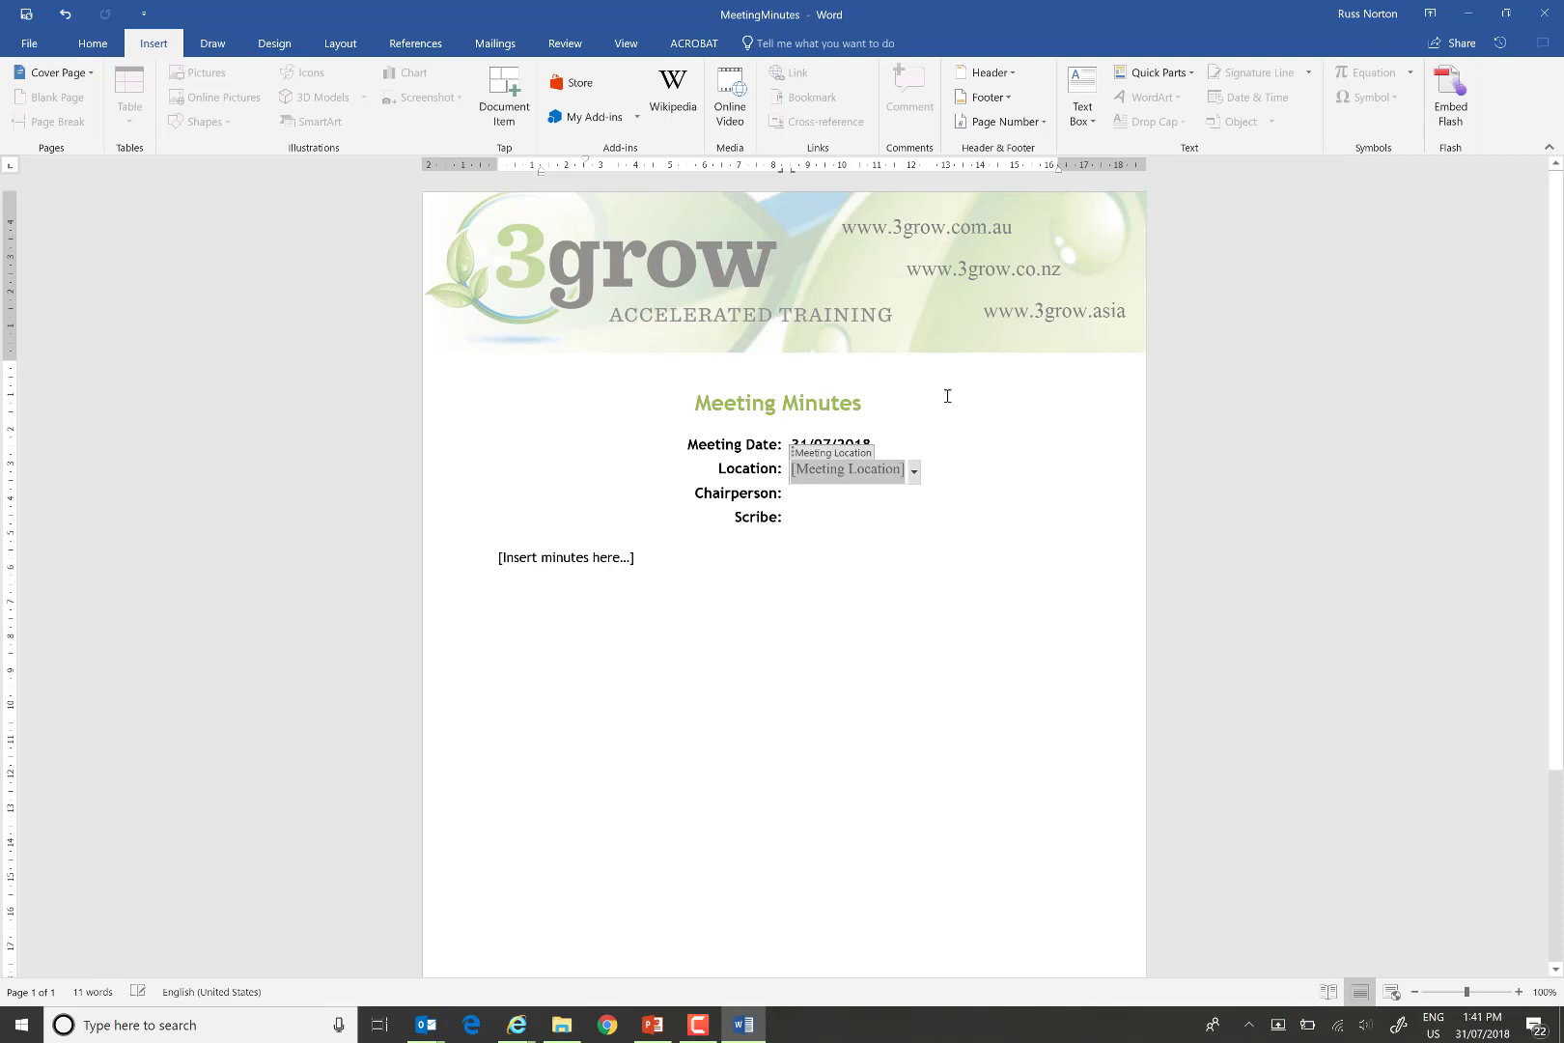
Insert Chairperson and Scribe property fields, then close the template saving changes.
{"action": "left_click", "coordinate": [850, 492]}
{"action": "left_click", "coordinate": [1156, 72]}
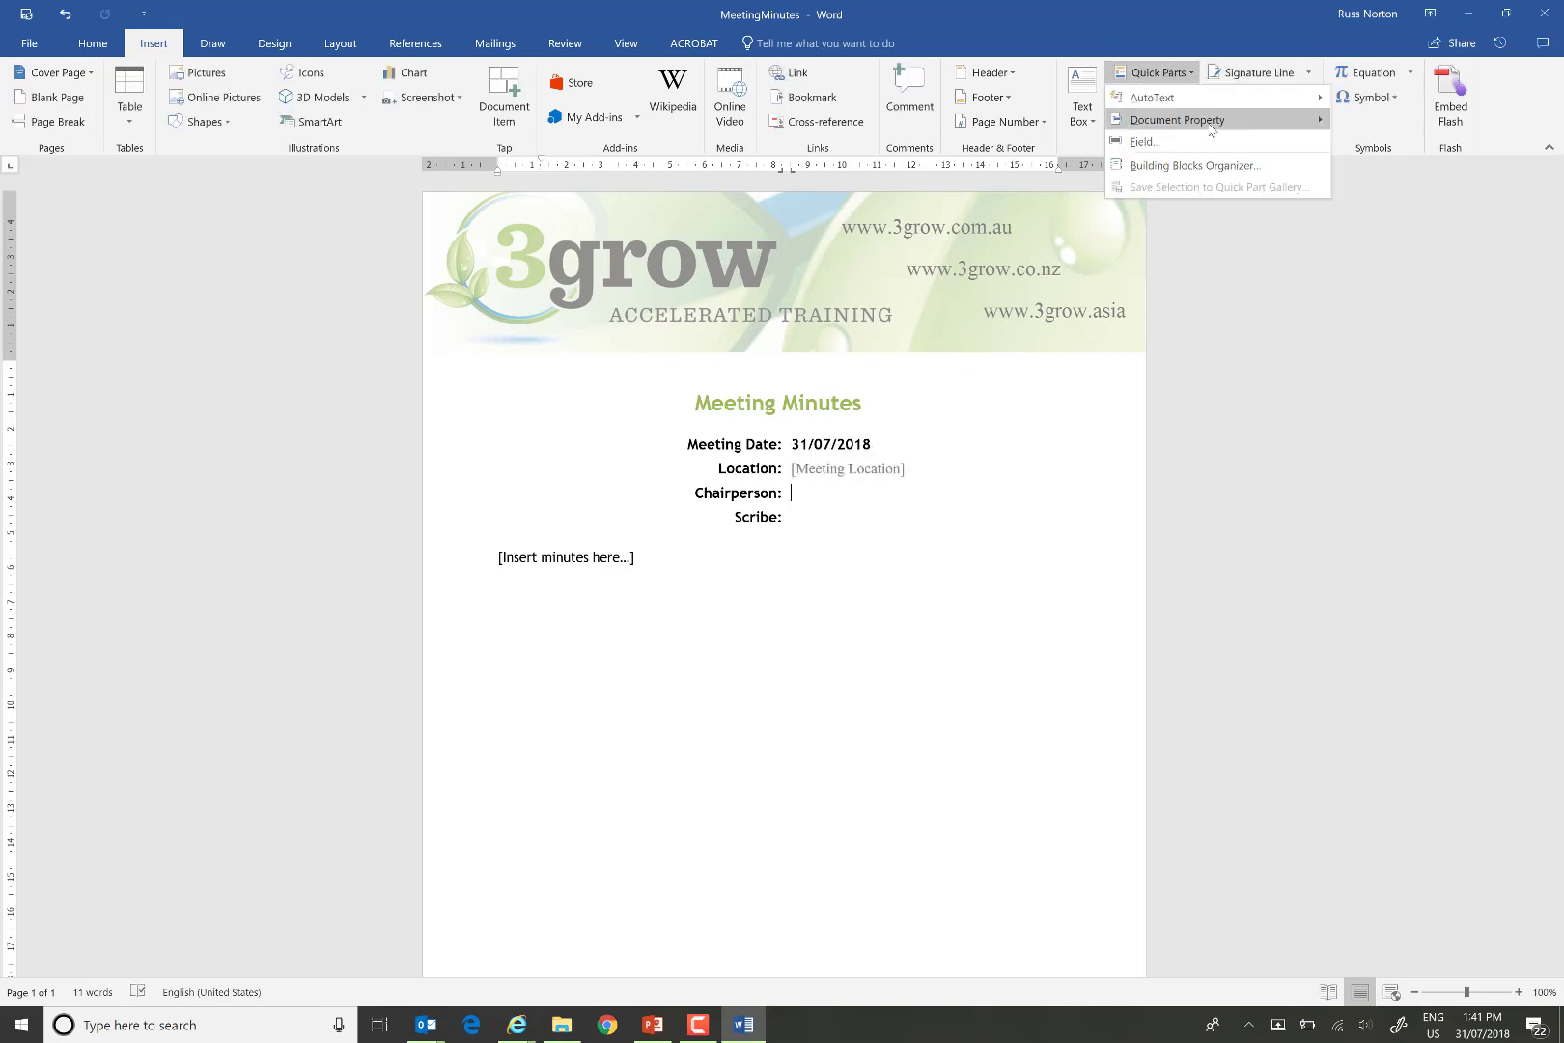
{"action": "mouse_move", "coordinate": [1211, 123]}
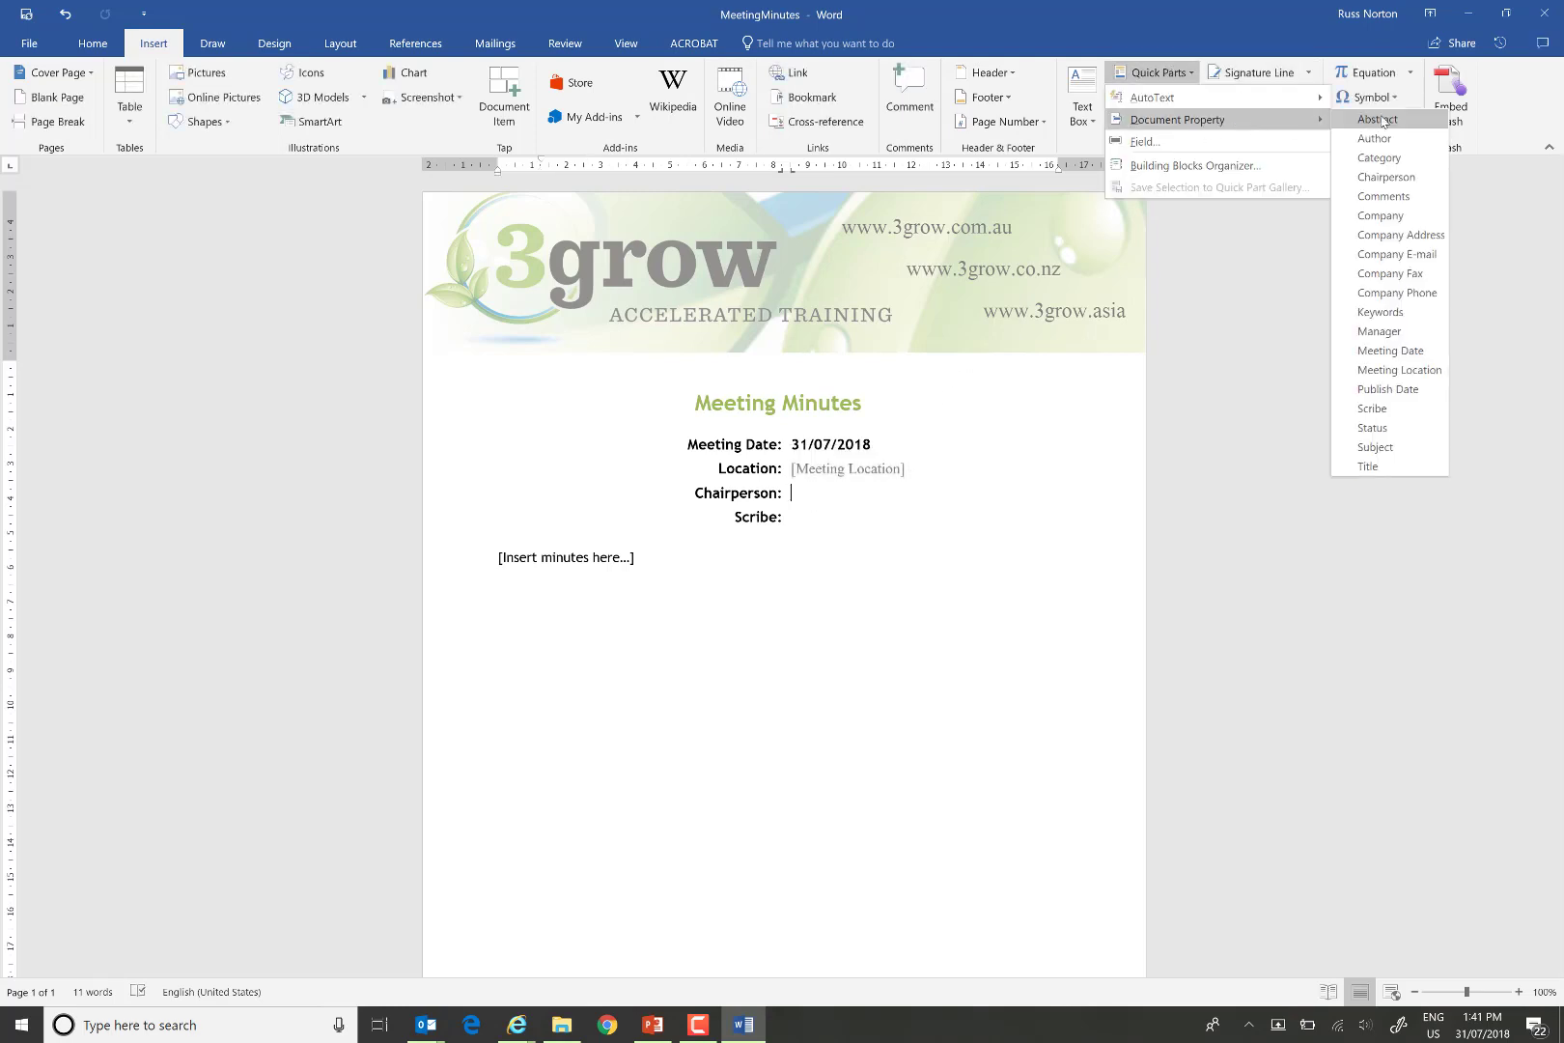
{"action": "left_click", "coordinate": [1385, 178]}
{"action": "left_click", "coordinate": [819, 521]}
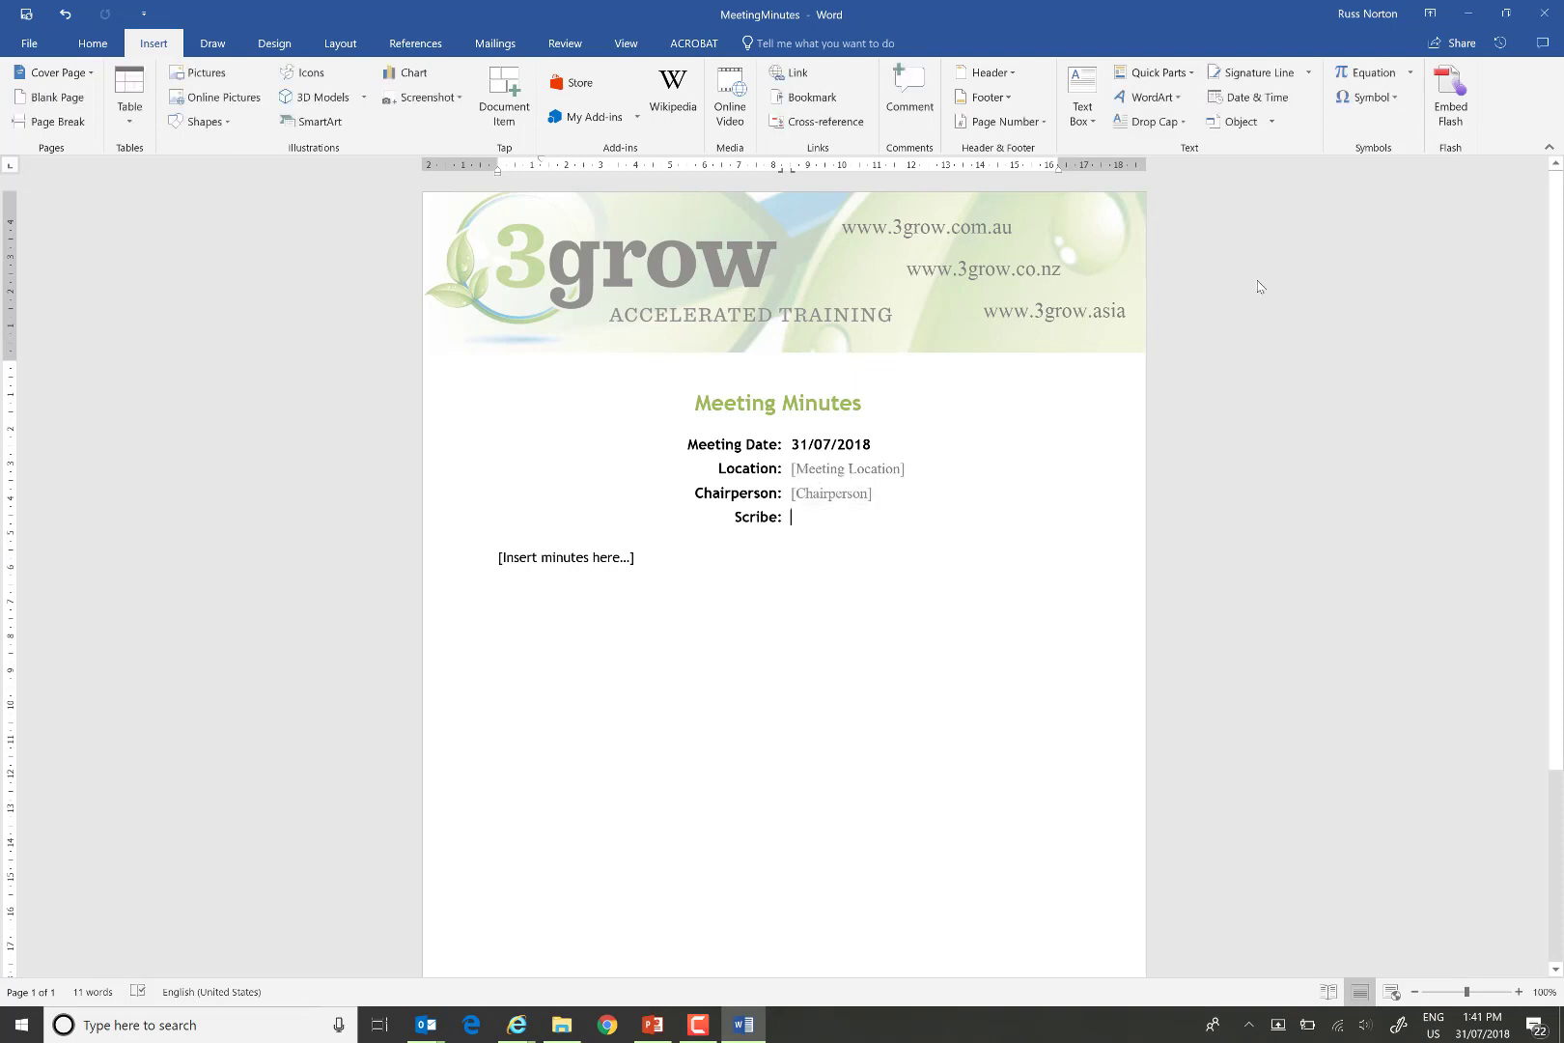
{"action": "left_click", "coordinate": [1157, 73]}
{"action": "mouse_move", "coordinate": [1214, 120]}
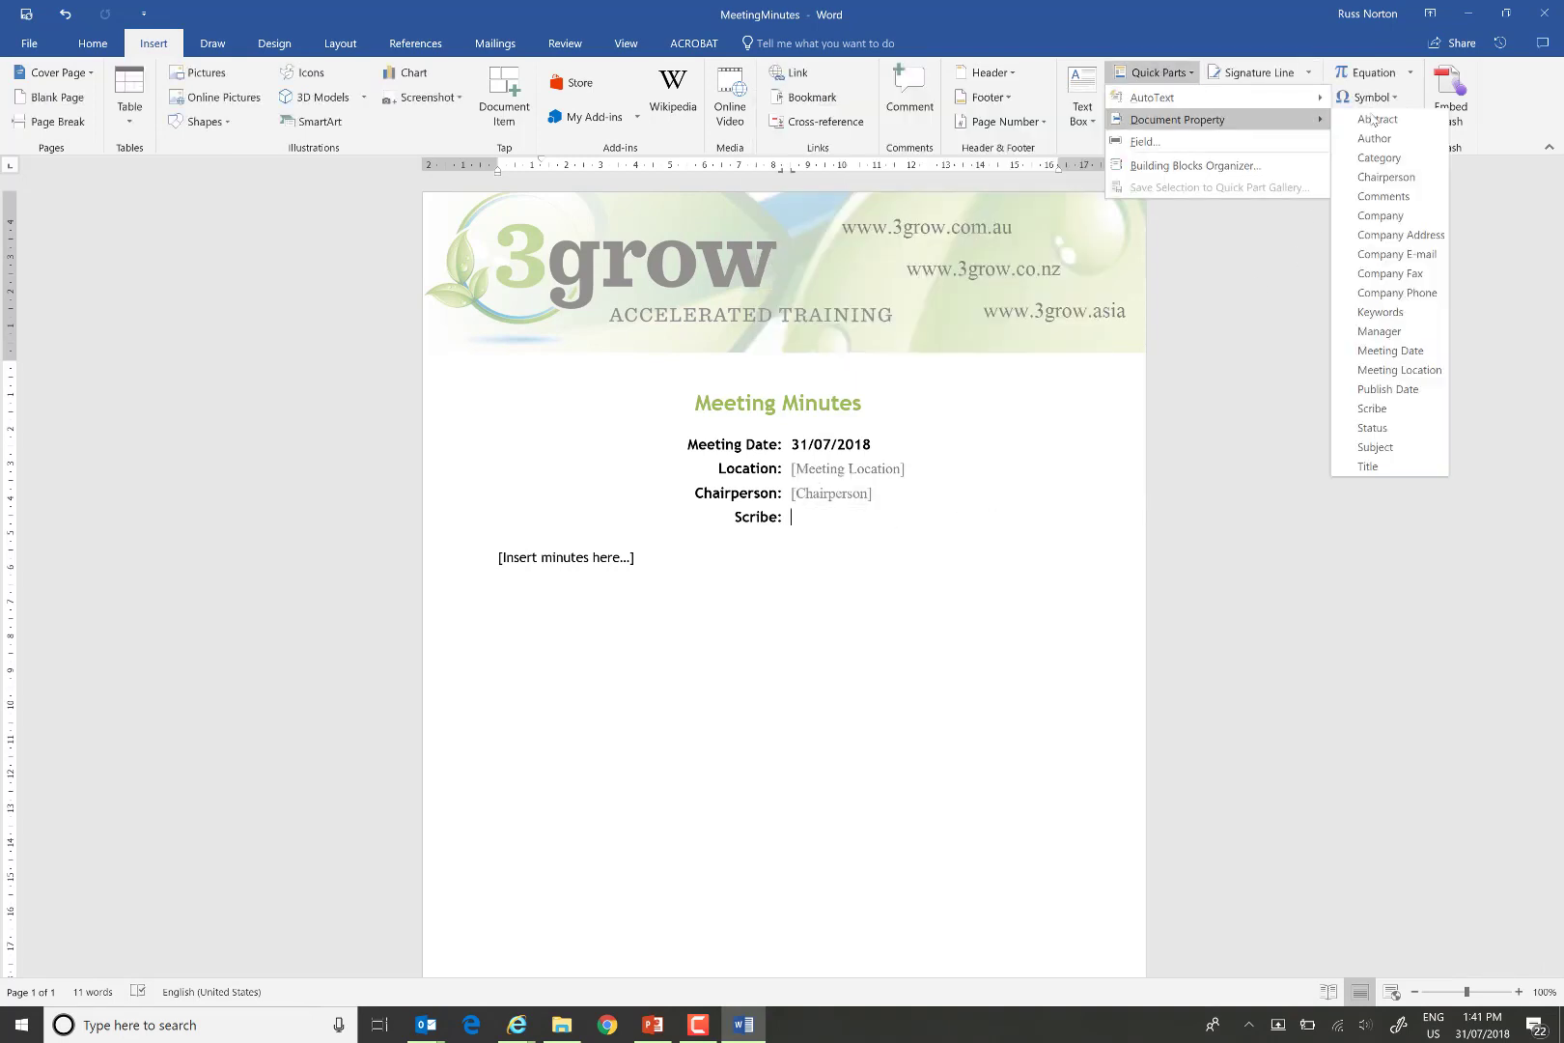
{"action": "left_click", "coordinate": [1372, 409]}
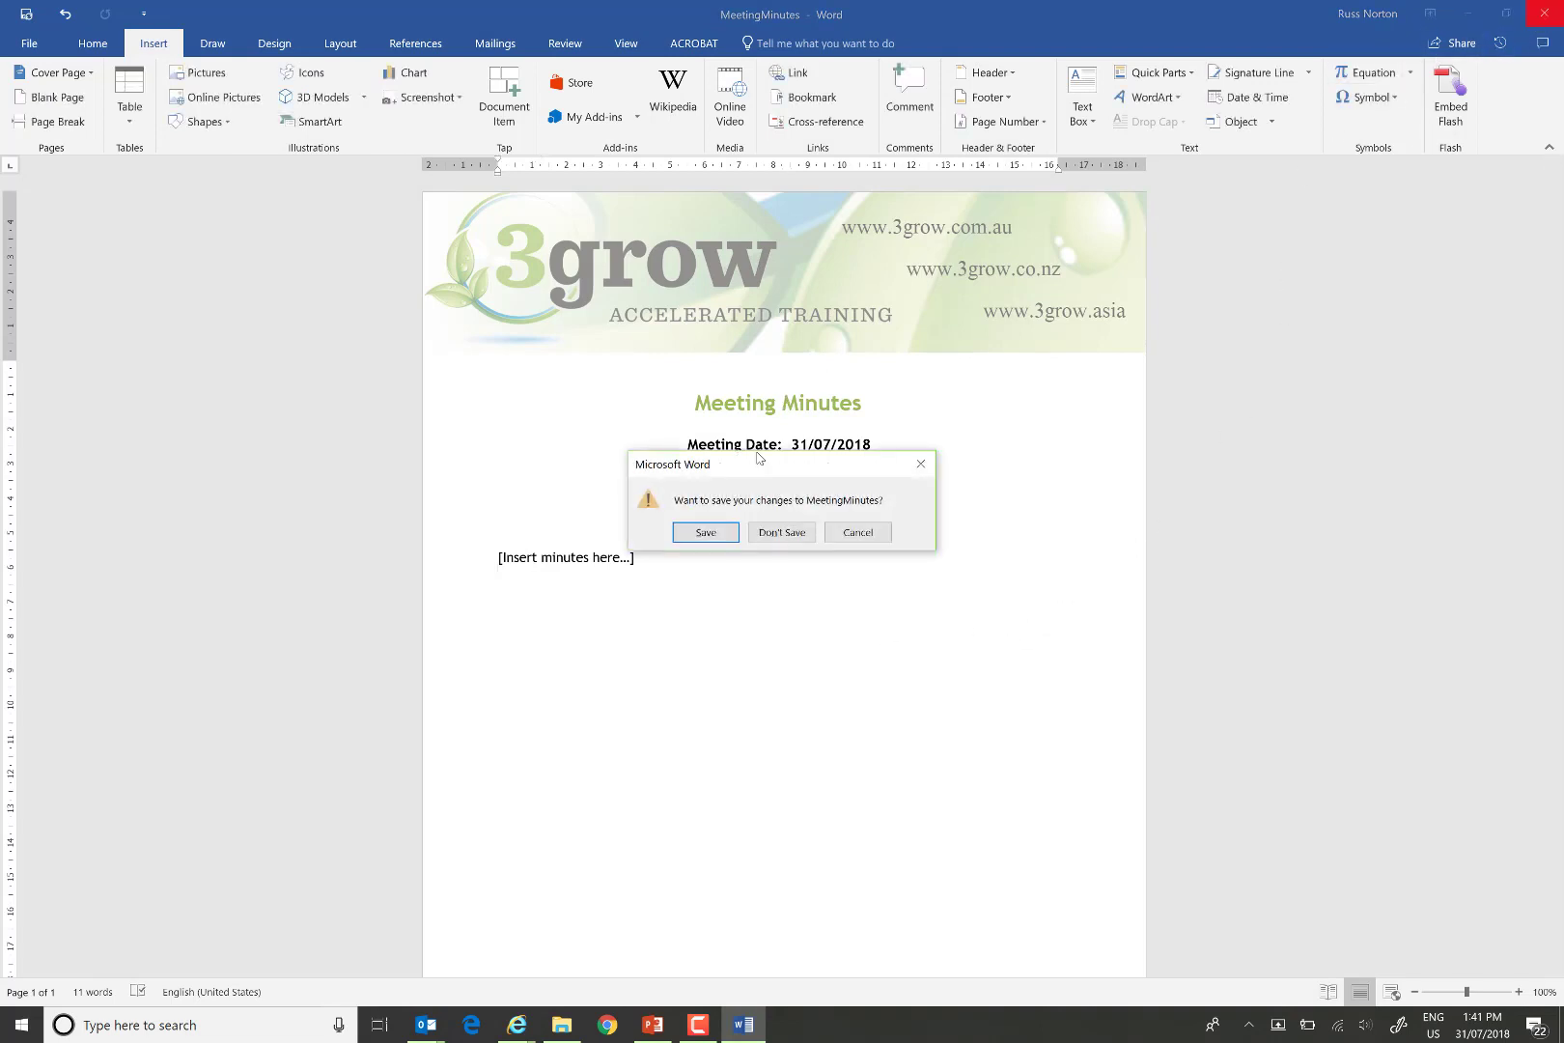
{"action": "left_click", "coordinate": [703, 532]}
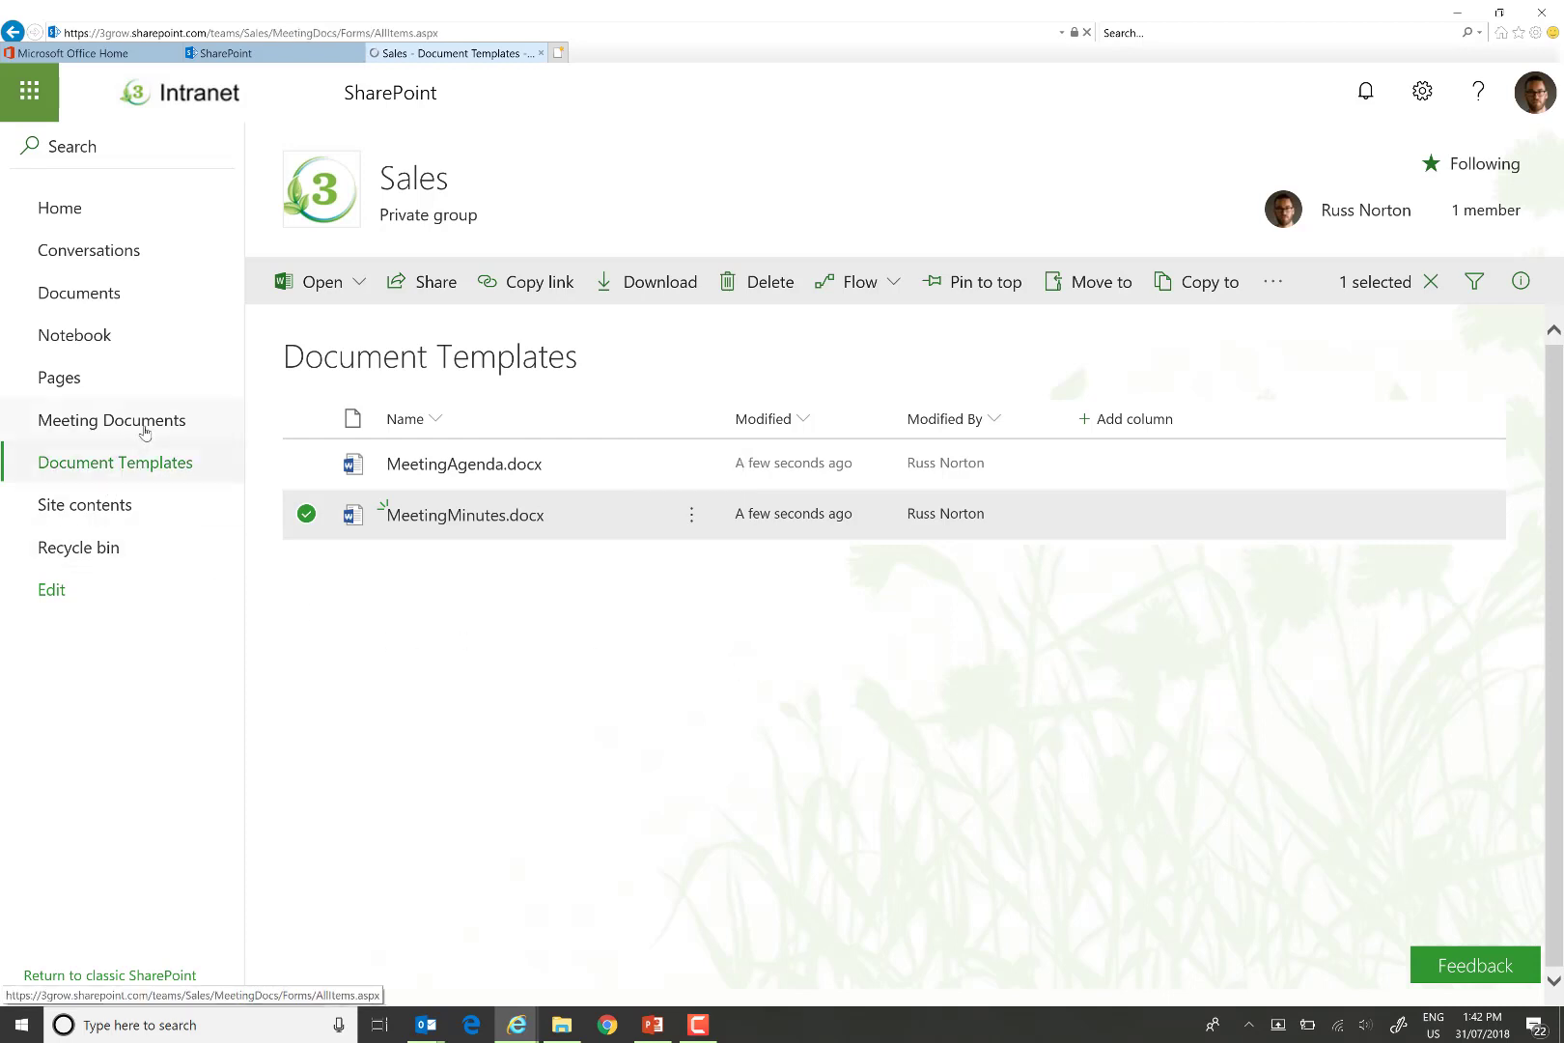
Create a new Meeting Minutes document in Meeting Documents and open its Meeting Date calendar.
{"action": "left_click", "coordinate": [144, 422]}
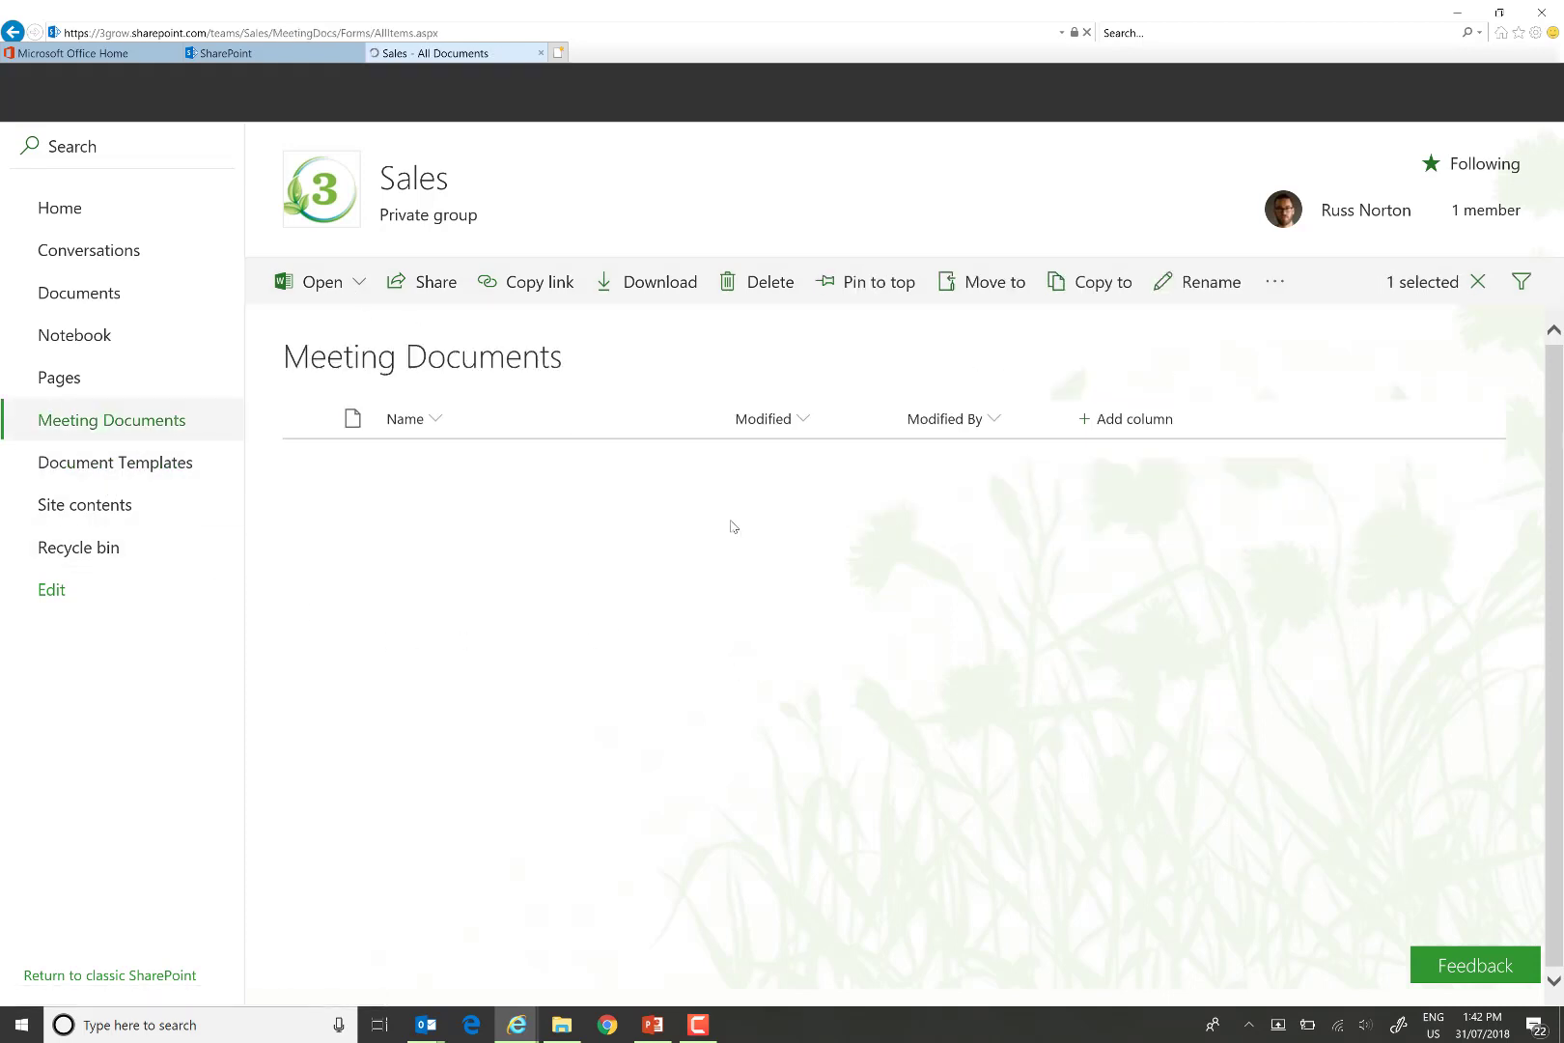
{"action": "left_click", "coordinate": [357, 285]}
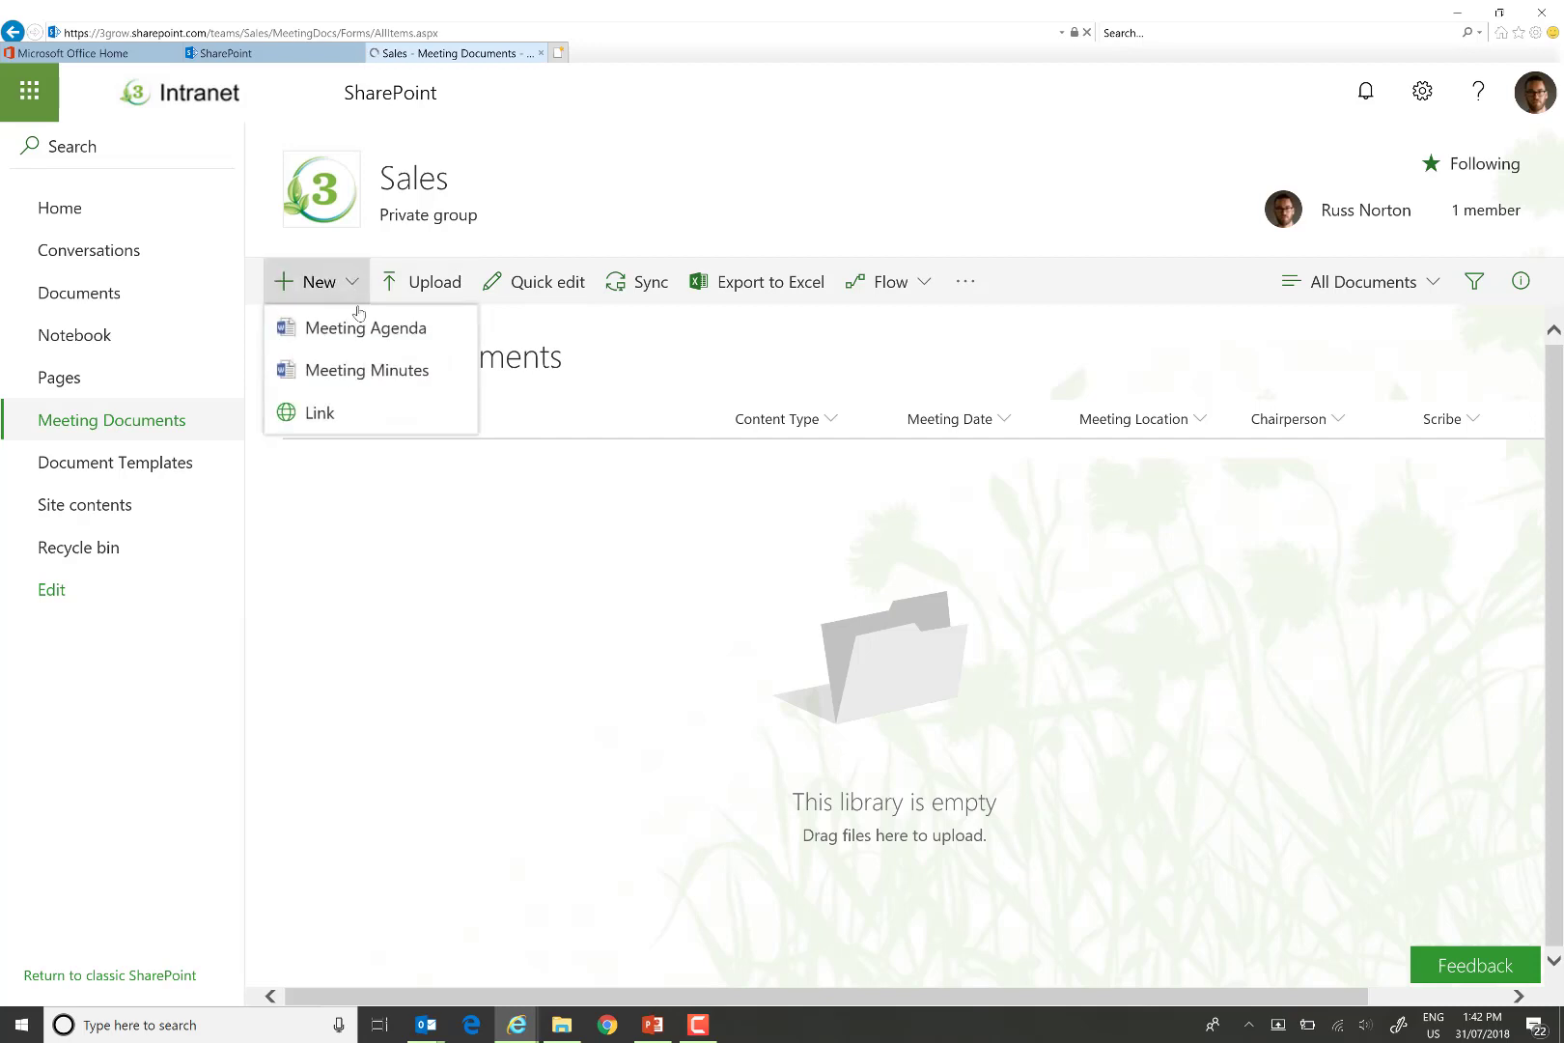
{"action": "left_click", "coordinate": [386, 372]}
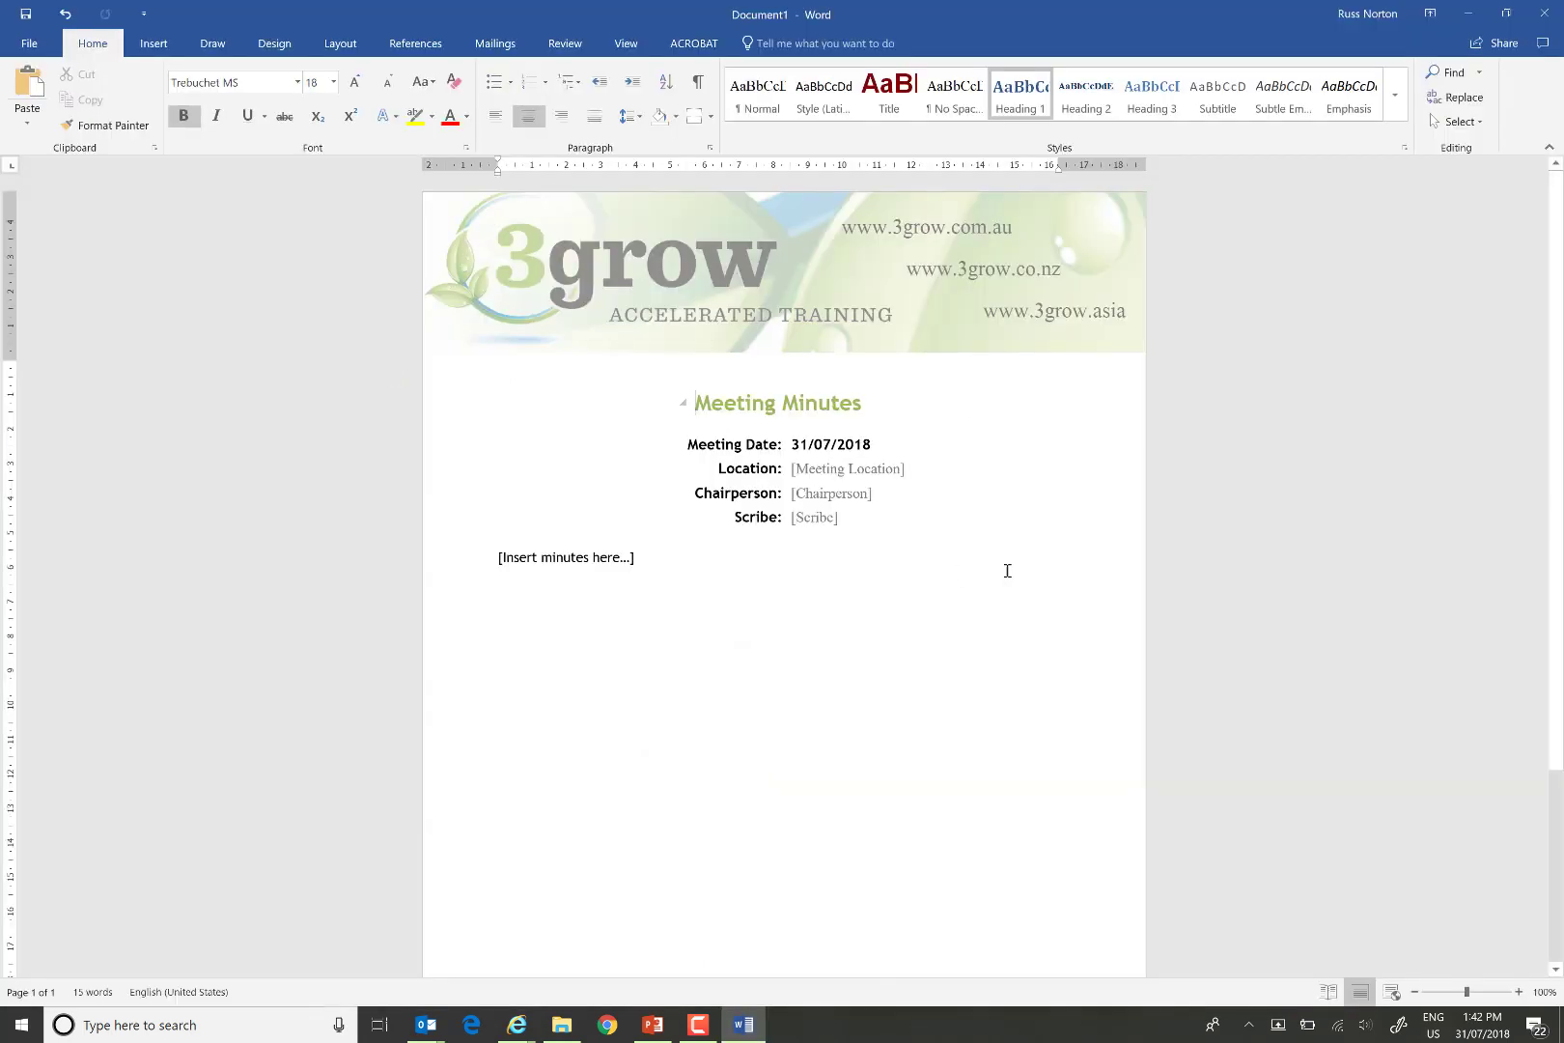
{"action": "left_click", "coordinate": [850, 444]}
{"action": "left_click", "coordinate": [883, 447]}
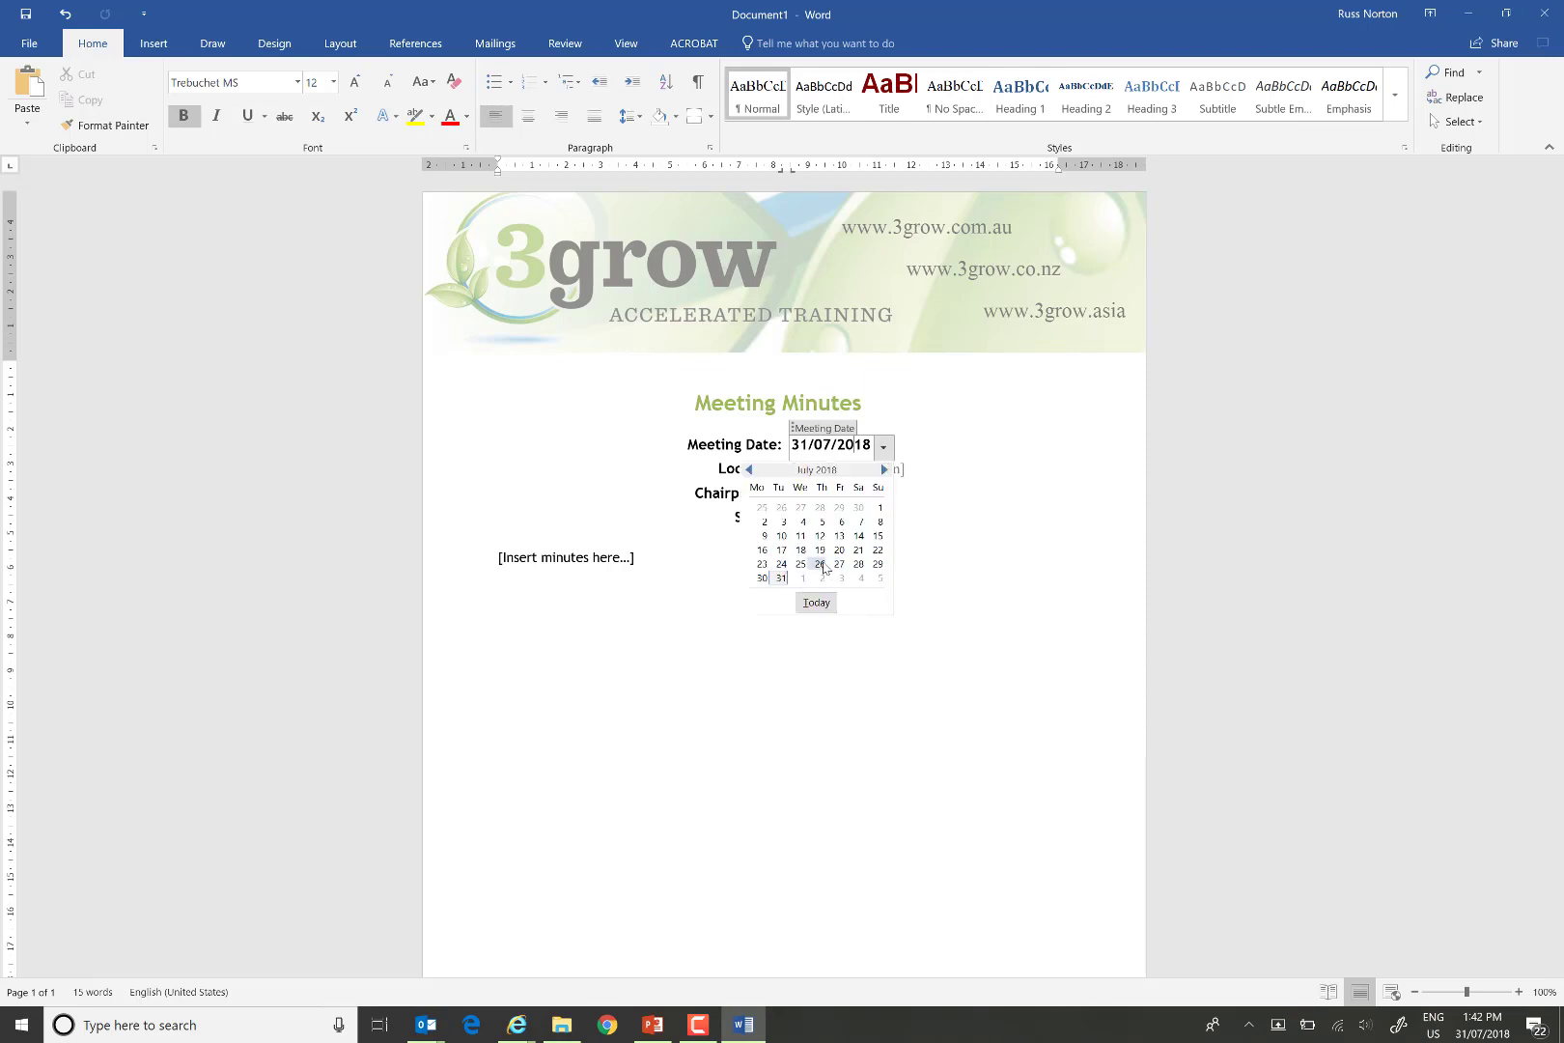
Set Meeting Date to 26/07/2018 and Location to Canberra.
{"action": "left_click", "coordinate": [819, 564]}
{"action": "left_click", "coordinate": [851, 469]}
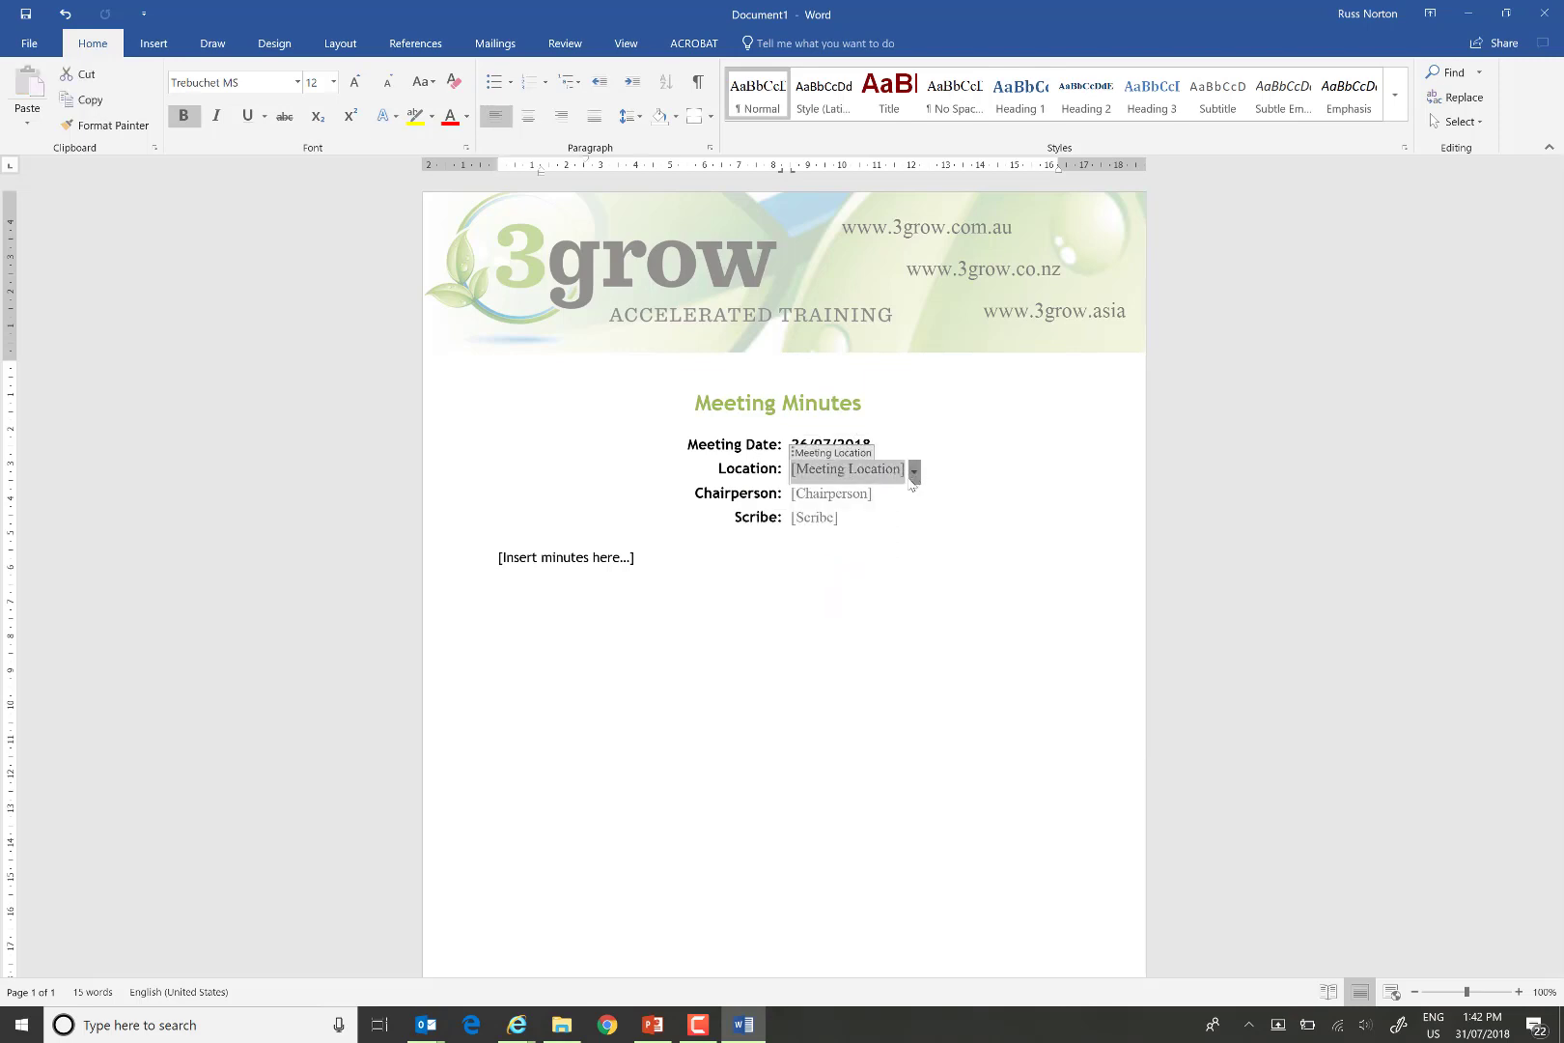
{"action": "left_click", "coordinate": [913, 470]}
{"action": "left_click", "coordinate": [857, 547]}
Try editing the locked Chairperson and Scribe placeholders, leaving them unfilled, then return to the body.
{"action": "left_click", "coordinate": [840, 497]}
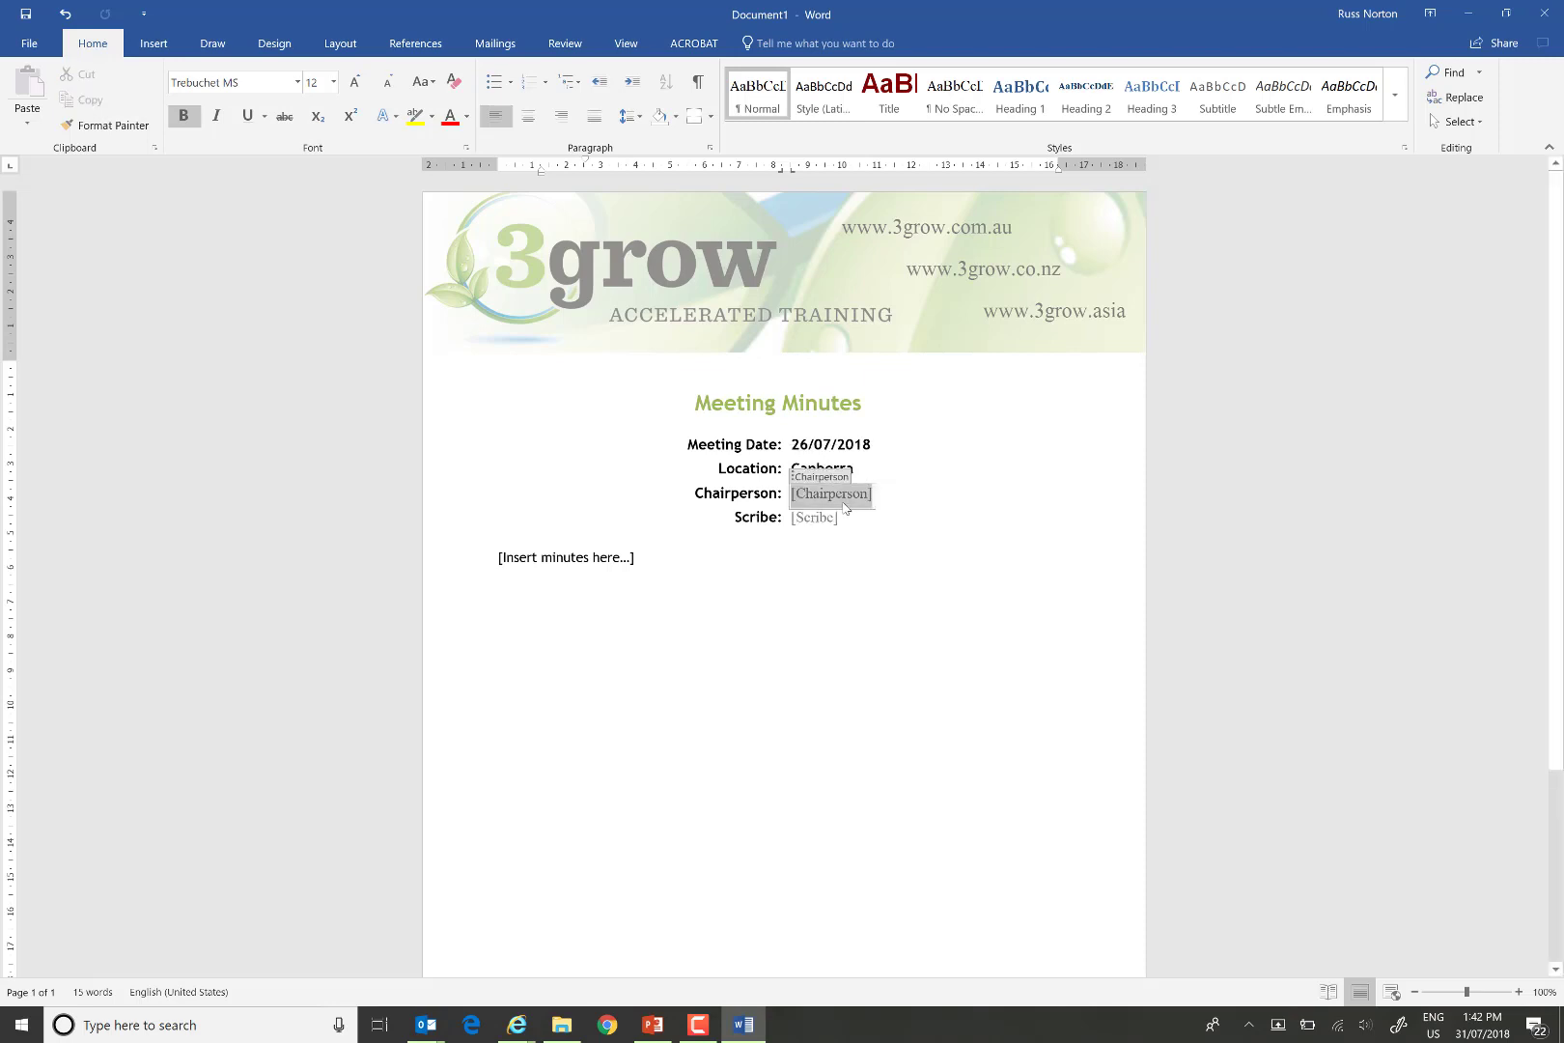
{"action": "key", "text": "Delete"}
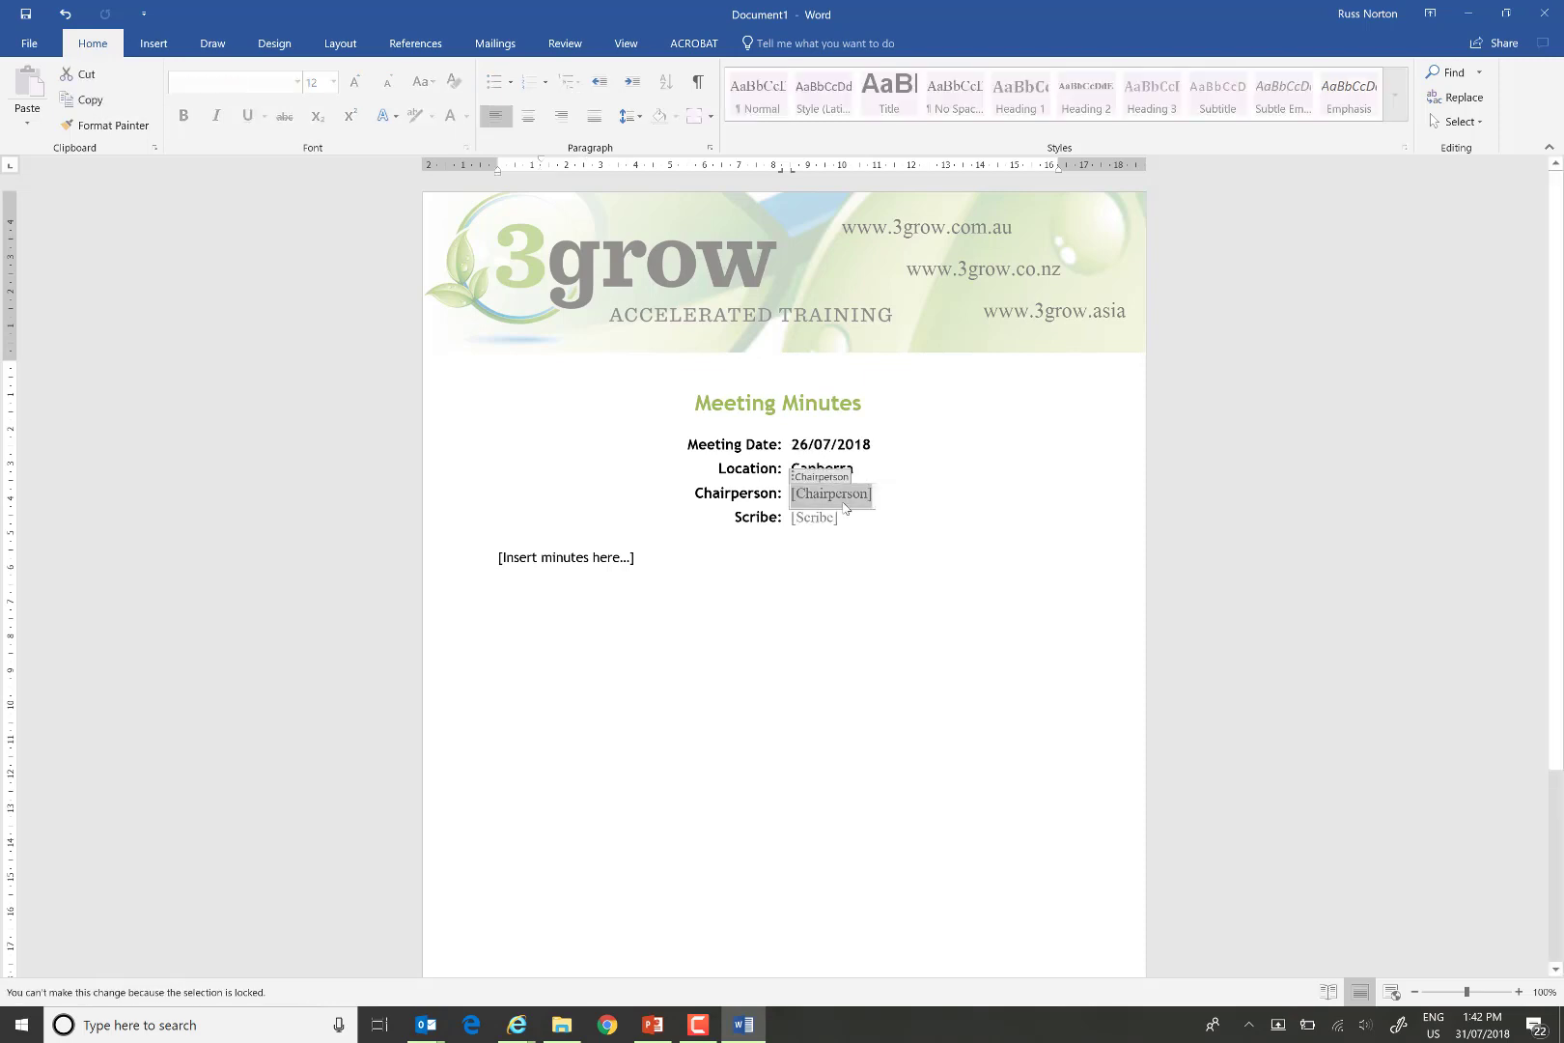
{"action": "left_click", "coordinate": [823, 517]}
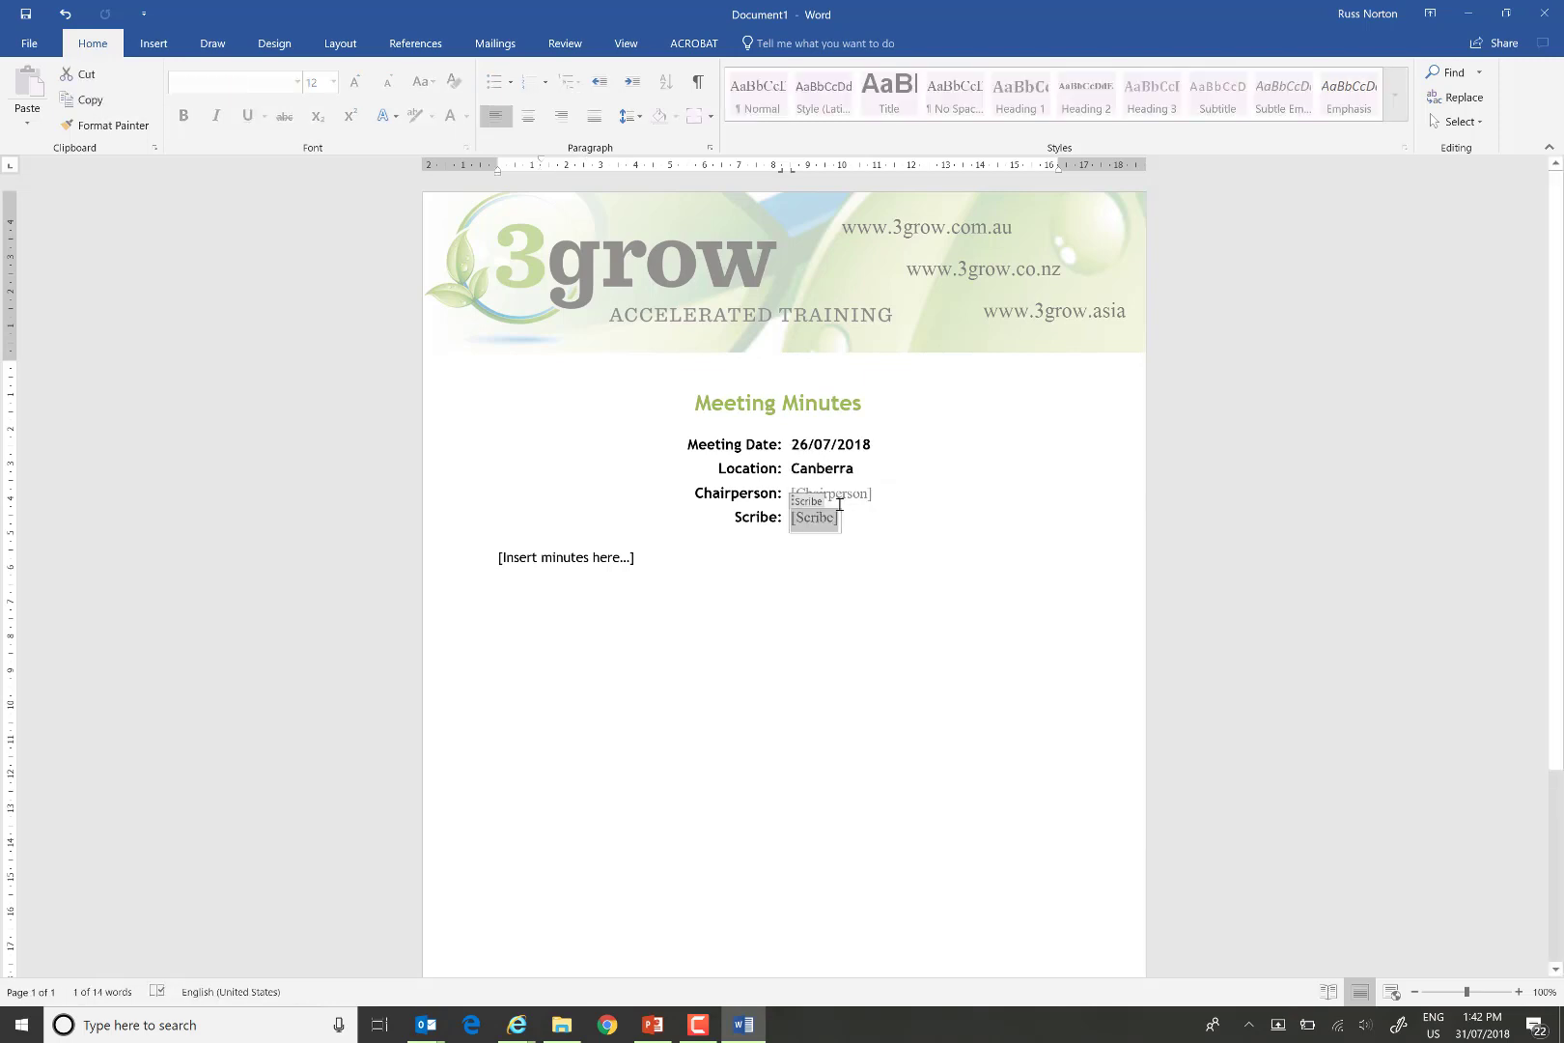
{"action": "left_click", "coordinate": [842, 493]}
{"action": "left_click", "coordinate": [835, 519]}
{"action": "left_click", "coordinate": [848, 501]}
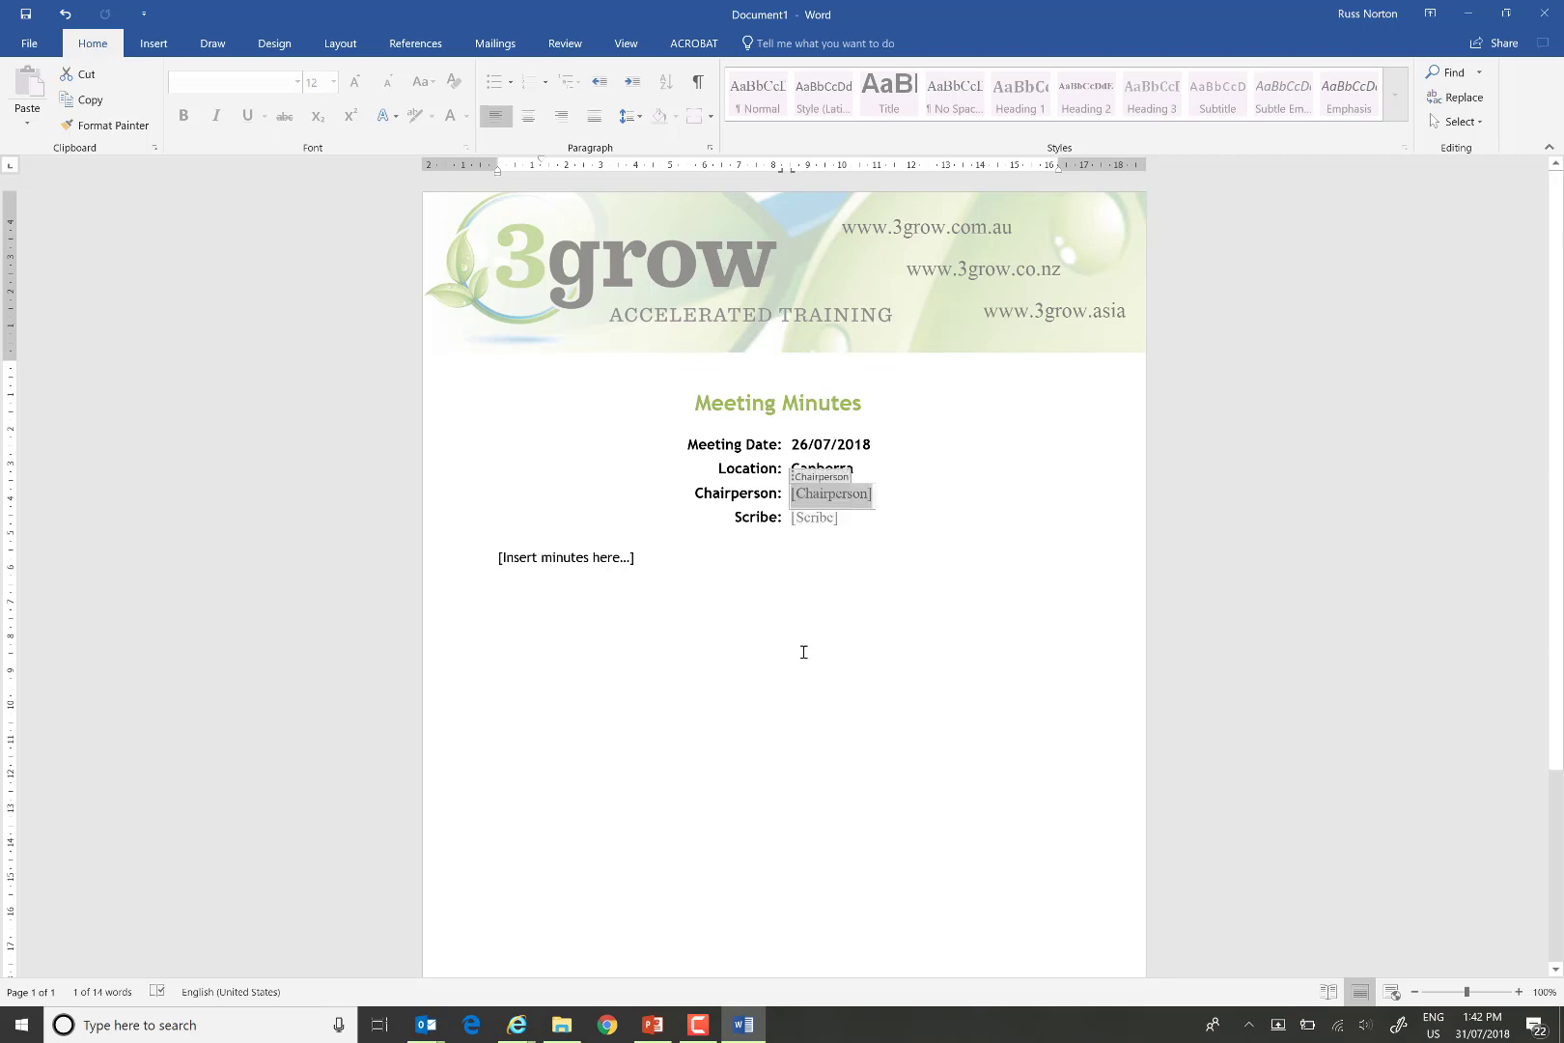
{"action": "left_click", "coordinate": [816, 521]}
{"action": "left_click", "coordinate": [834, 496]}
{"action": "left_click", "coordinate": [832, 521]}
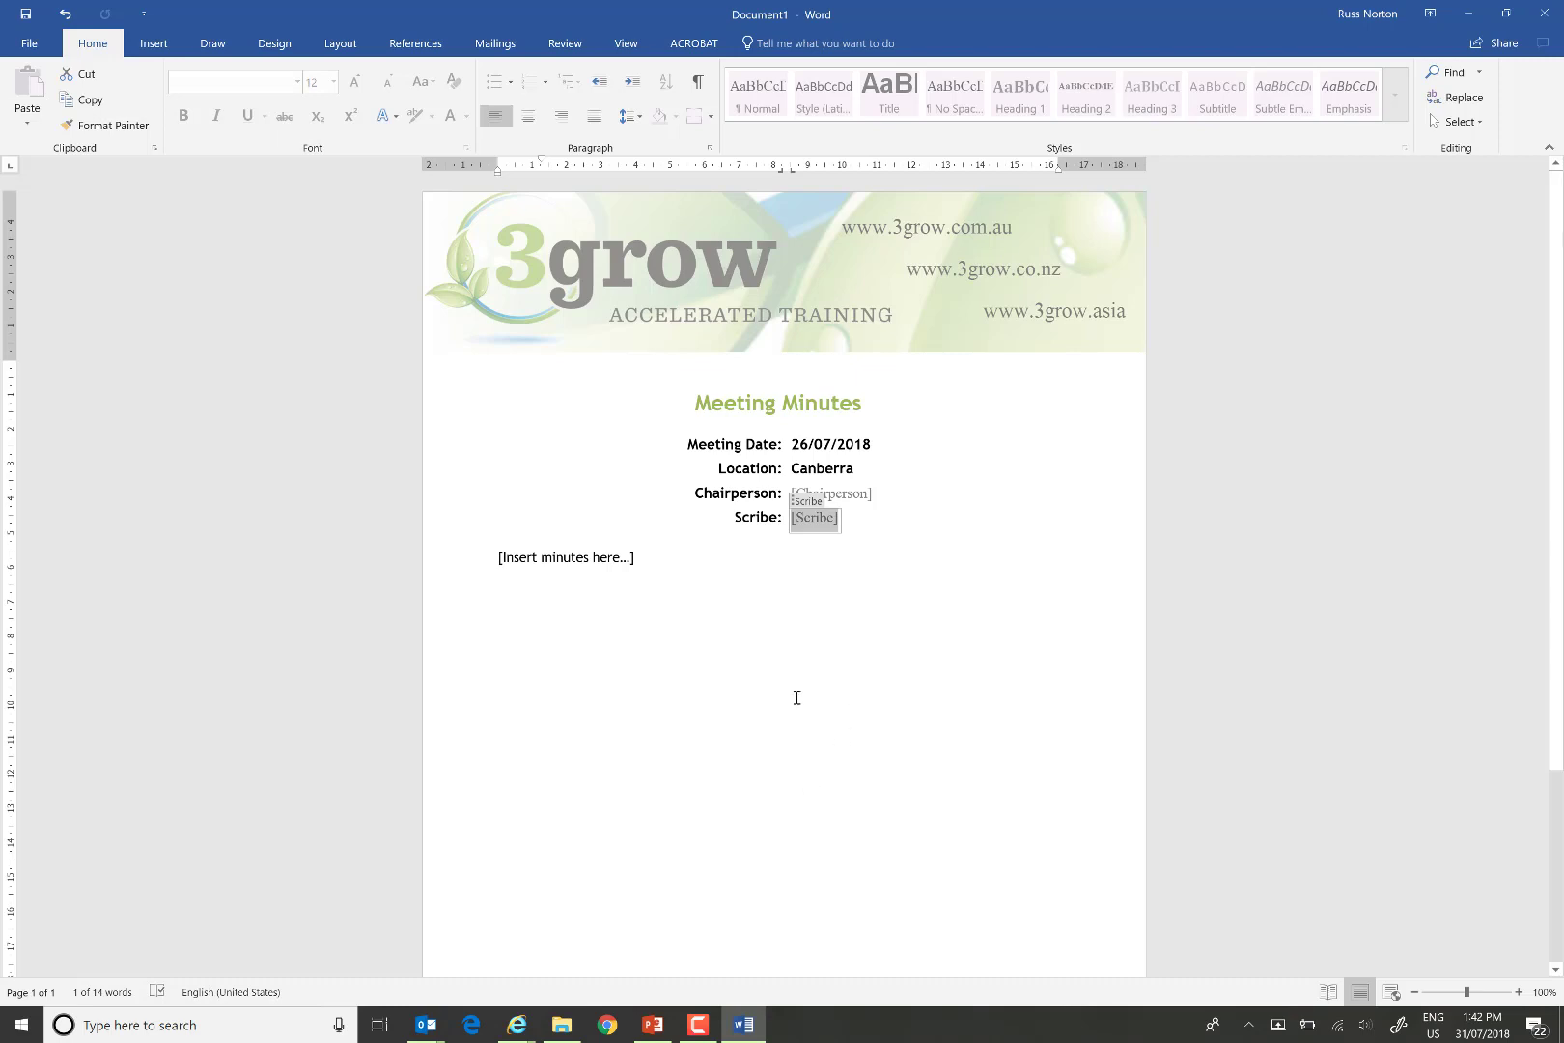
{"action": "left_click", "coordinate": [754, 733]}
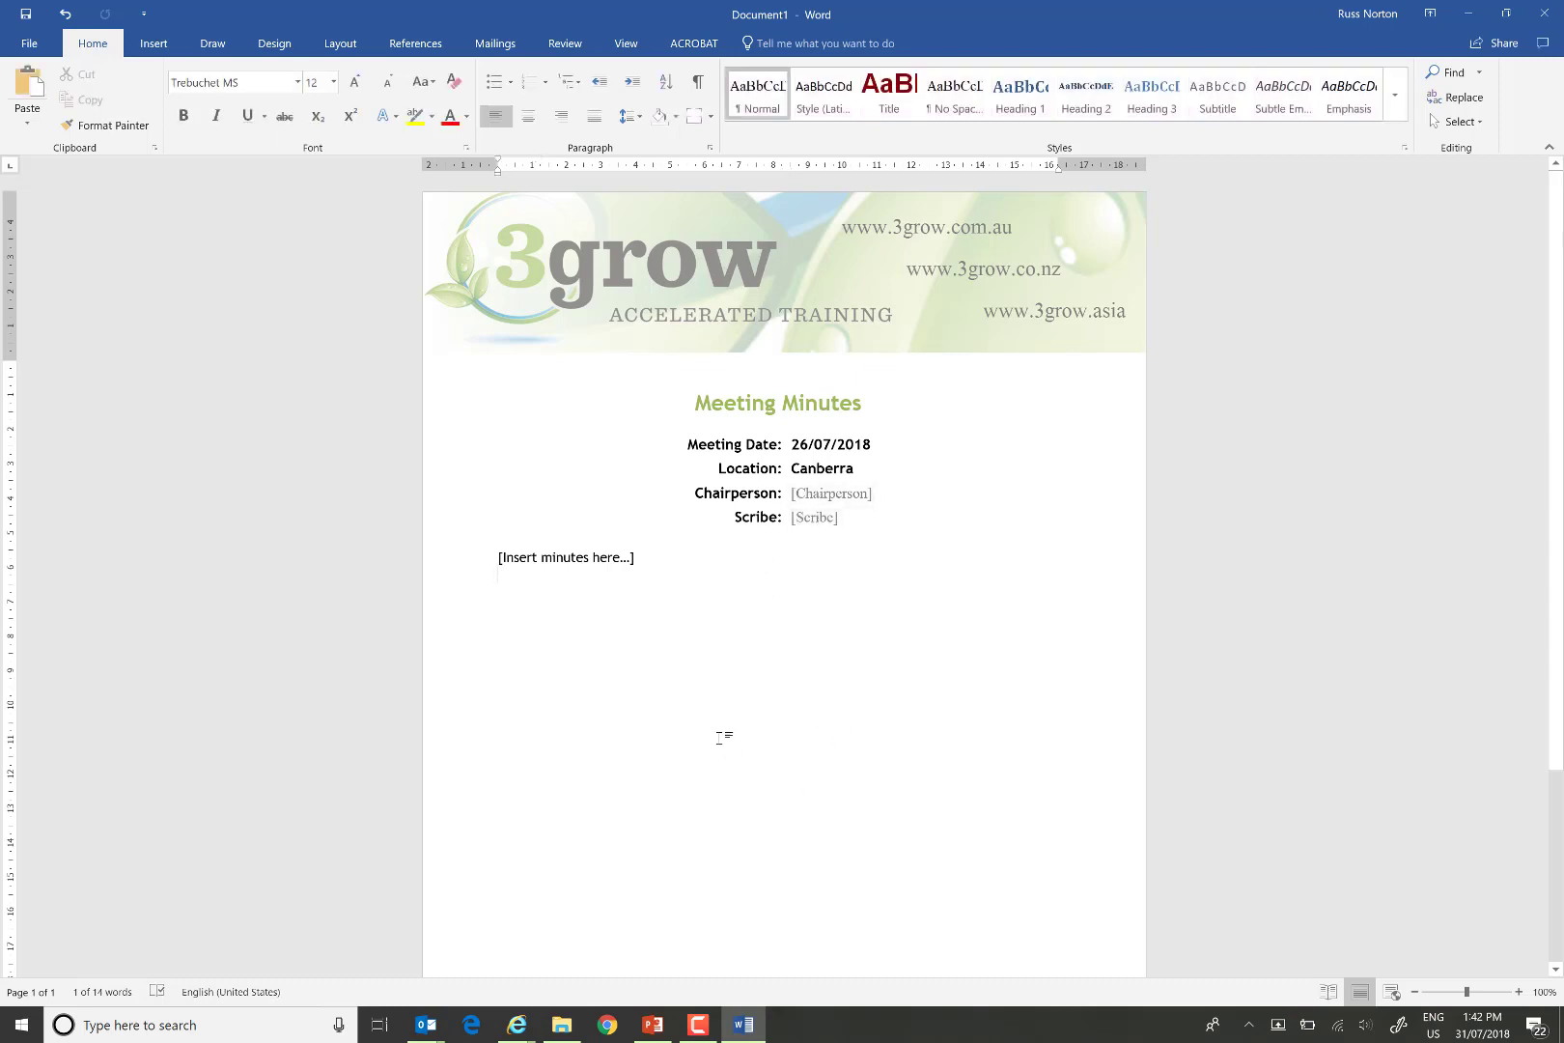
{"action": "left_click", "coordinate": [29, 47]}
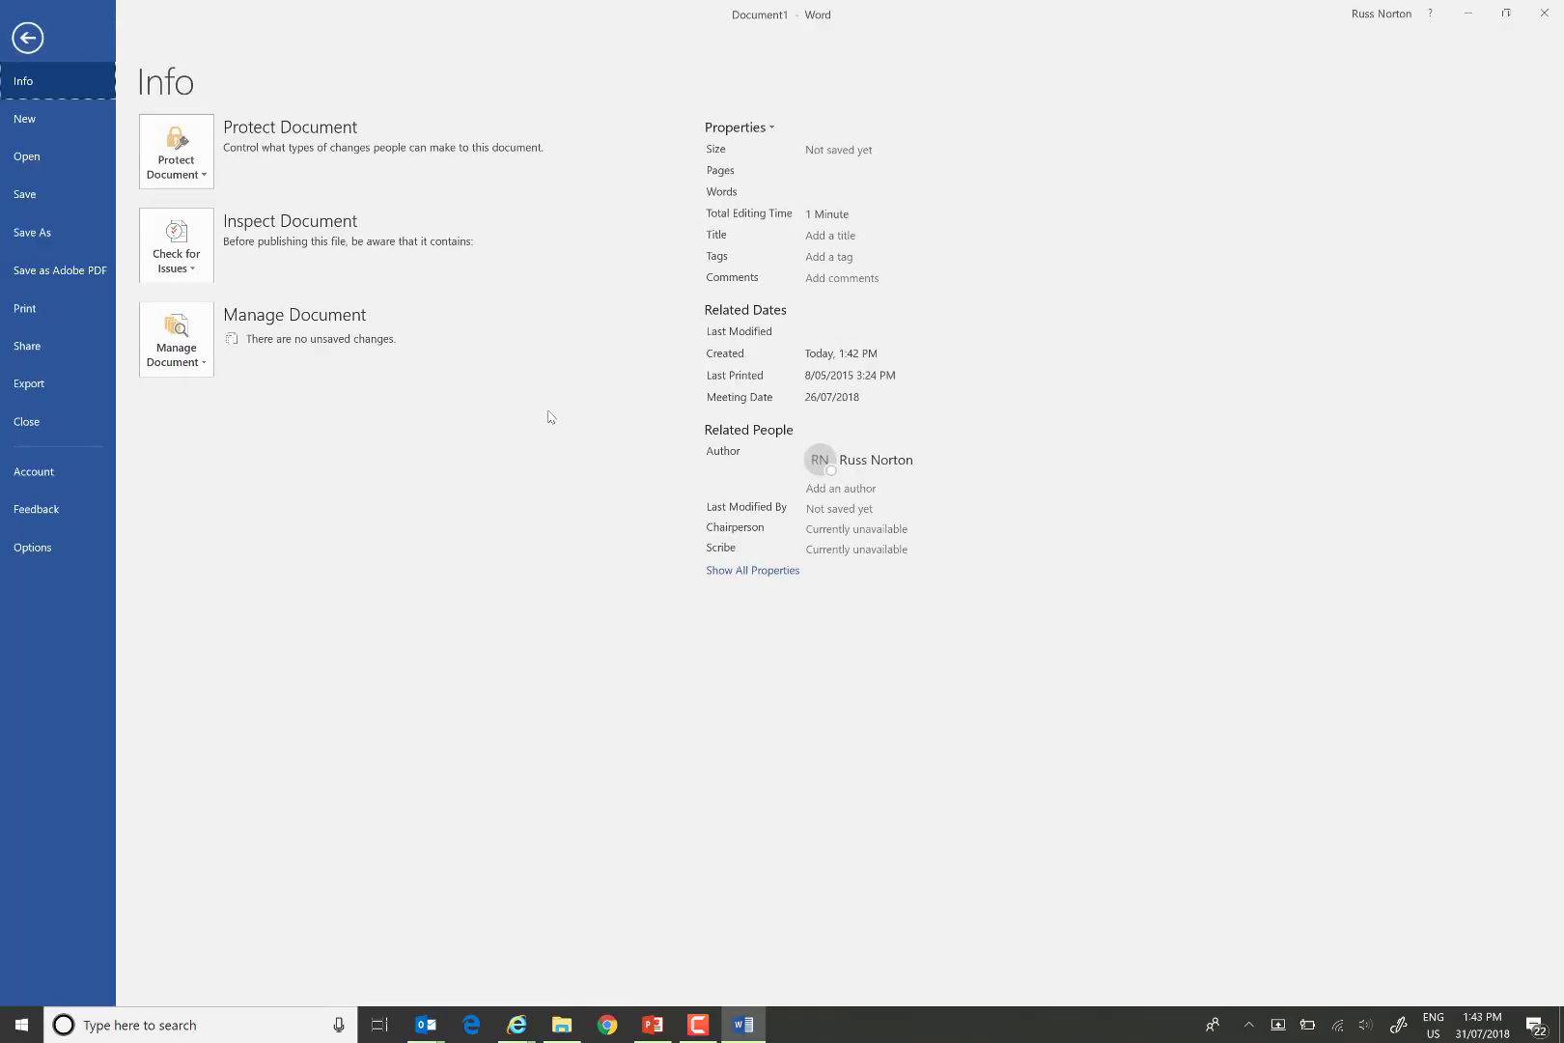
{"action": "left_click", "coordinate": [773, 571]}
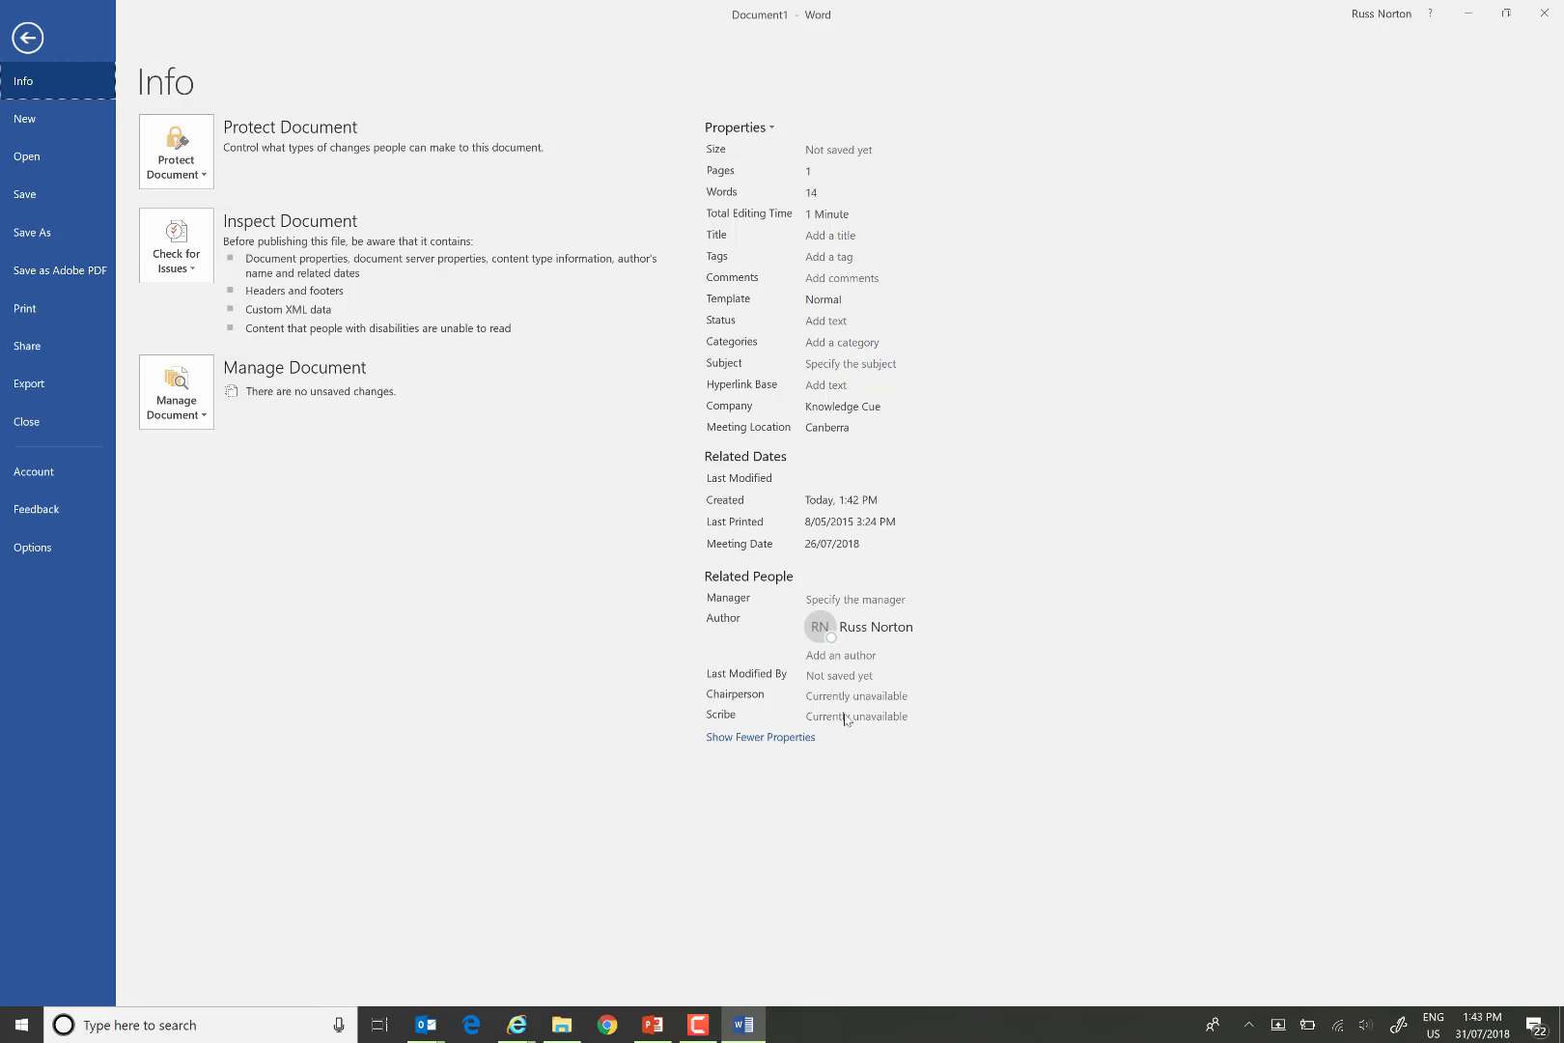
{"action": "left_click", "coordinate": [27, 38]}
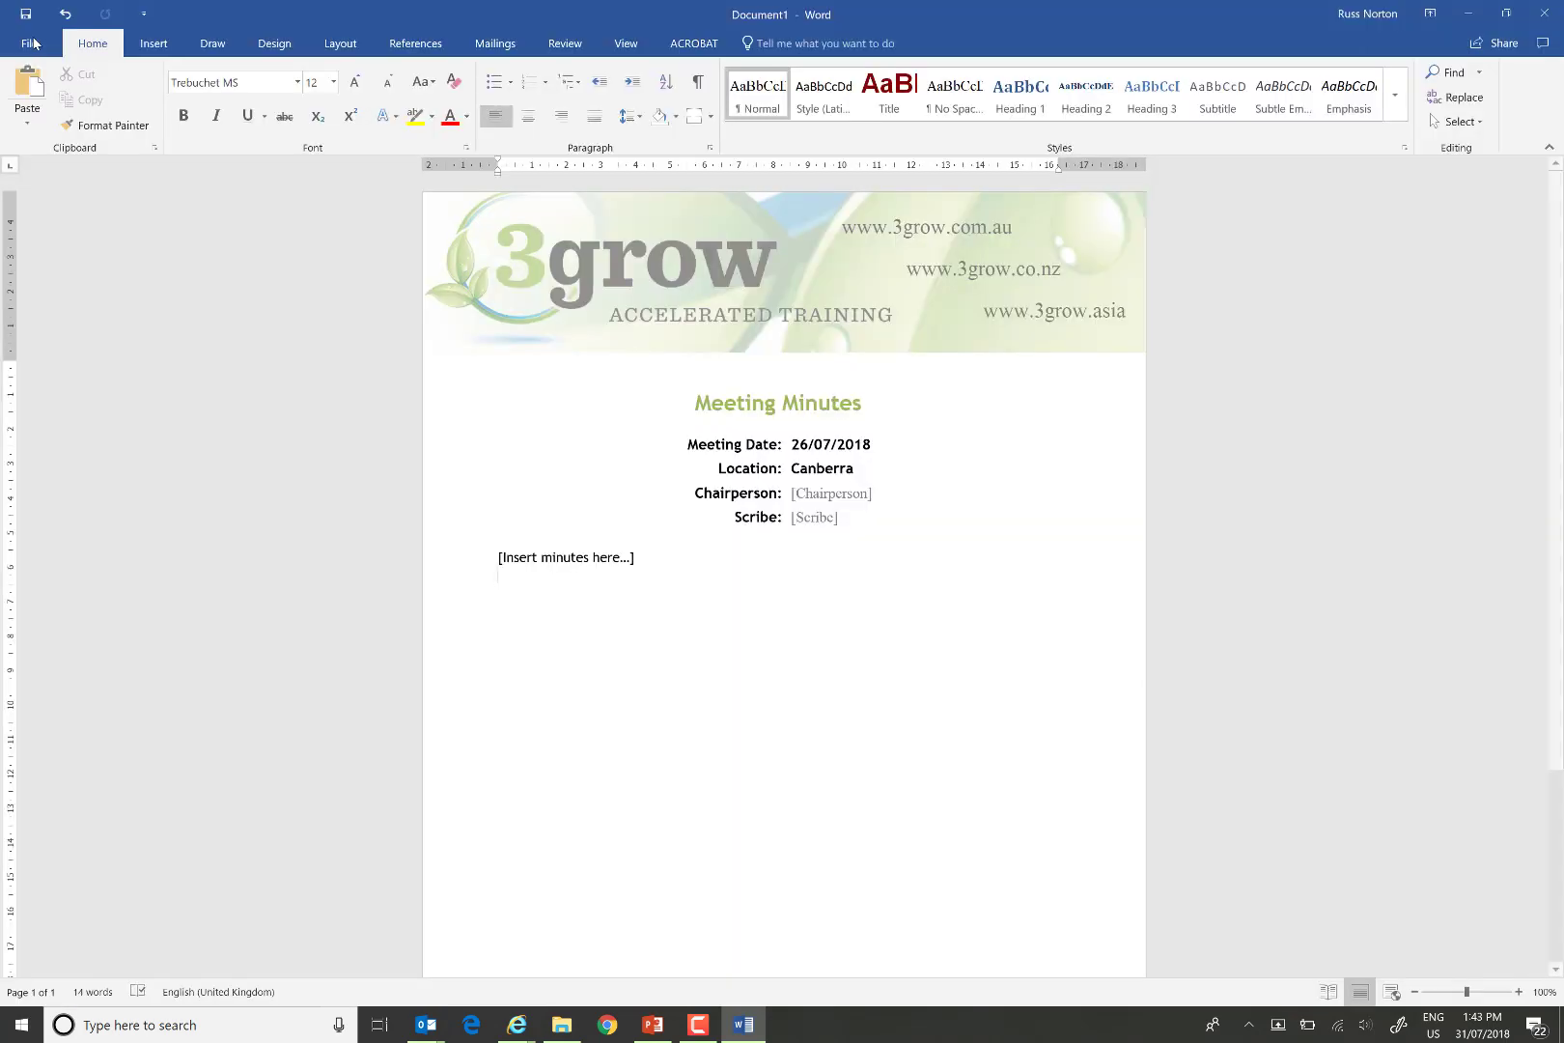
Save the new minutes as MeetingMinutes123 in Meeting Documents, then close Word without checking in.
{"action": "left_click", "coordinate": [1545, 16]}
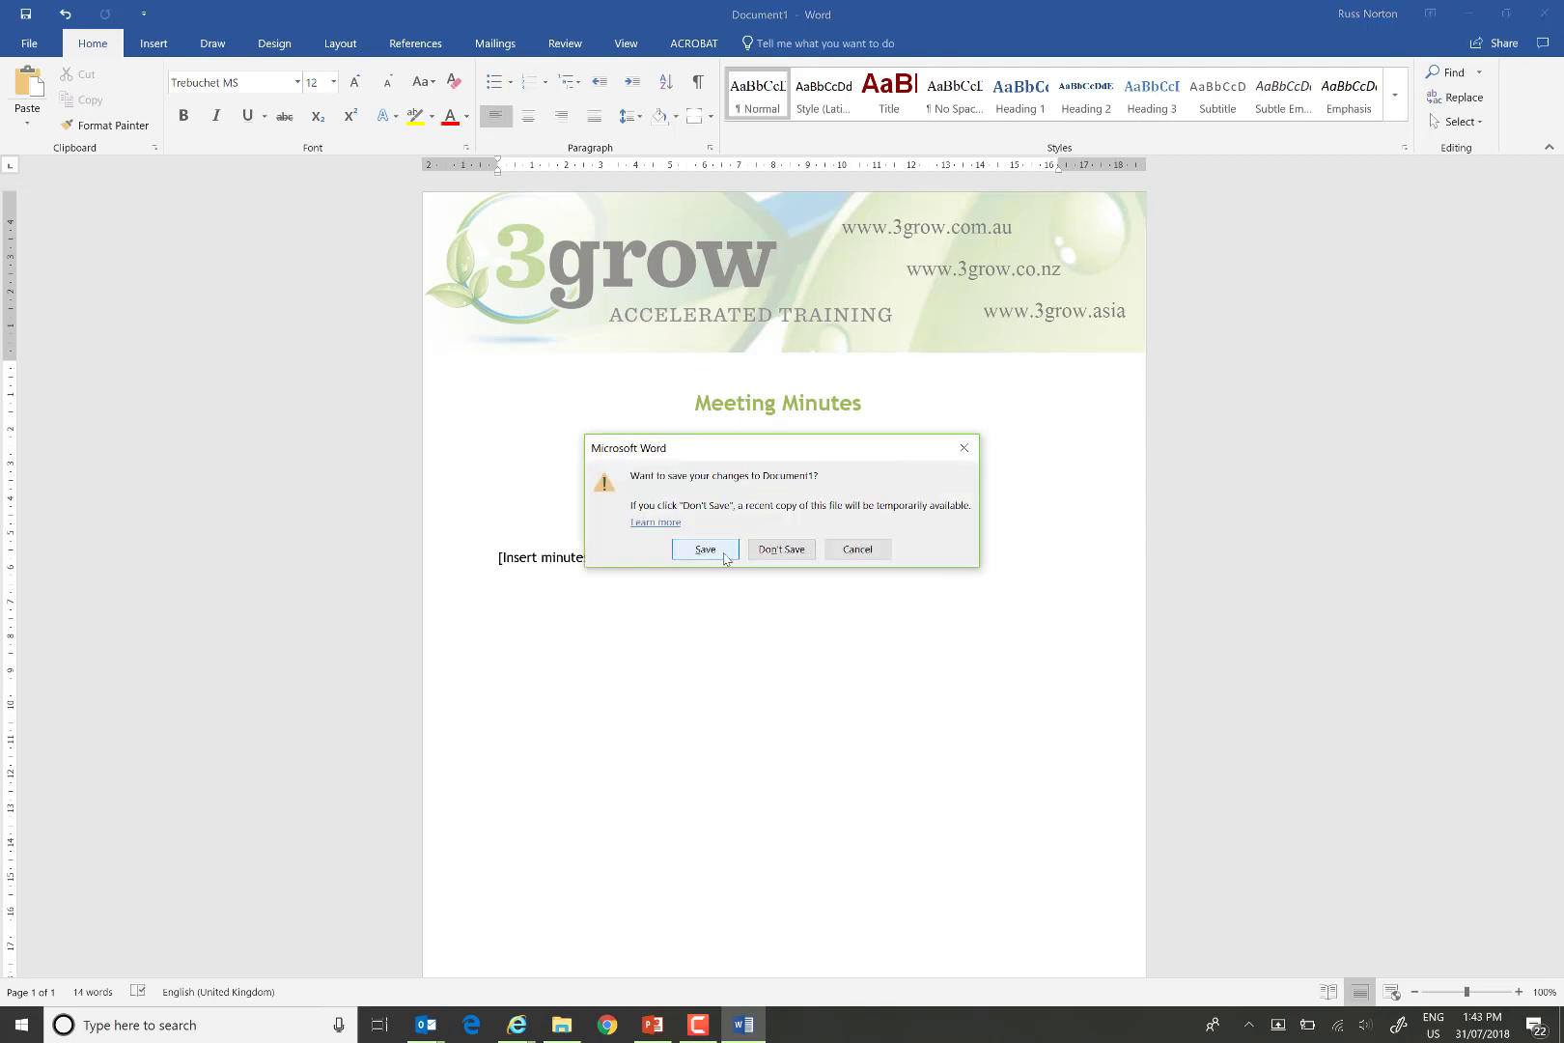
{"action": "left_click", "coordinate": [705, 549]}
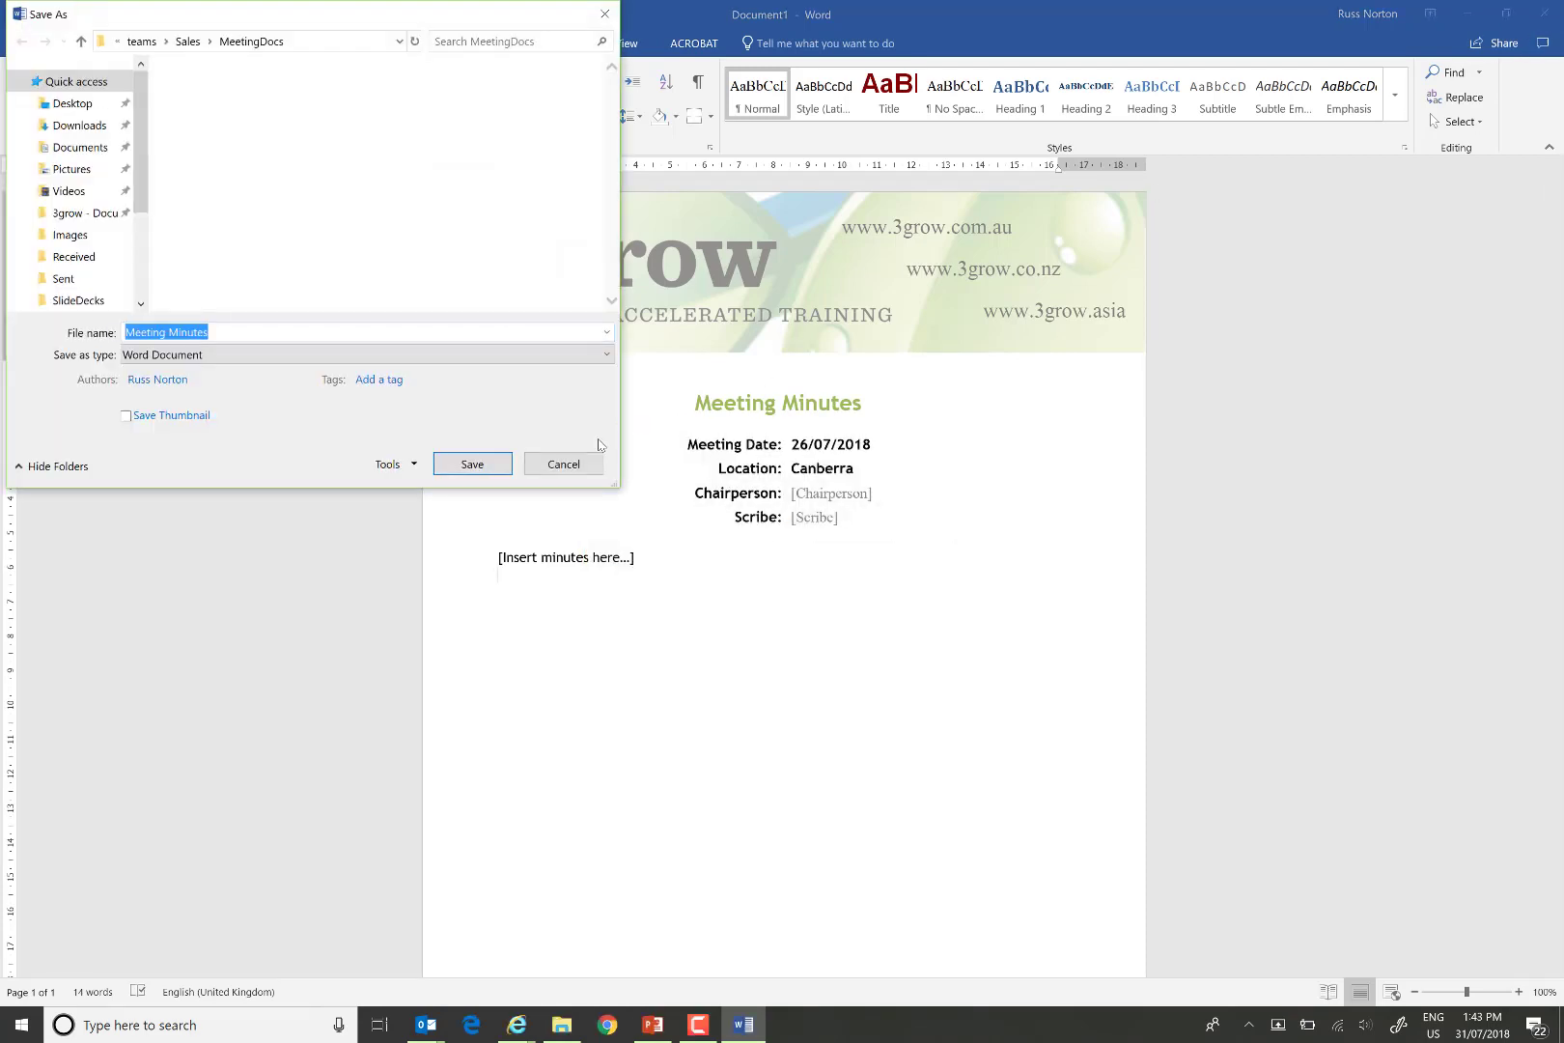
{"action": "left_click", "coordinate": [170, 332]}
{"action": "key", "text": "BackSpace"}
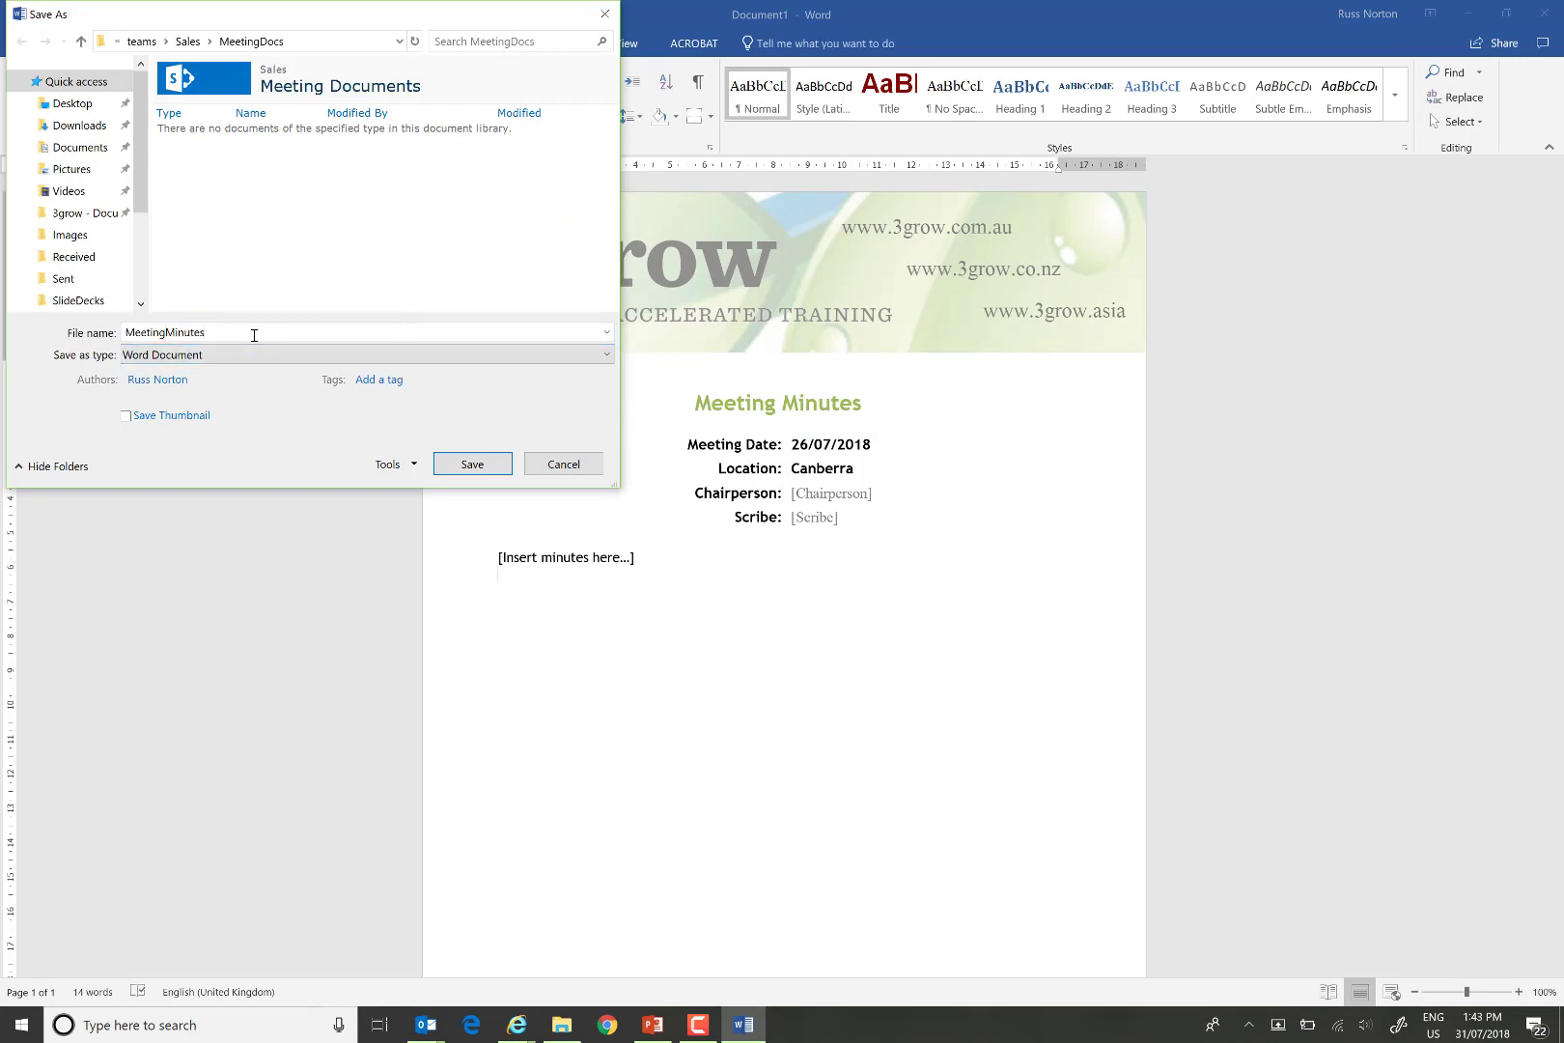
{"action": "left_click", "coordinate": [472, 465]}
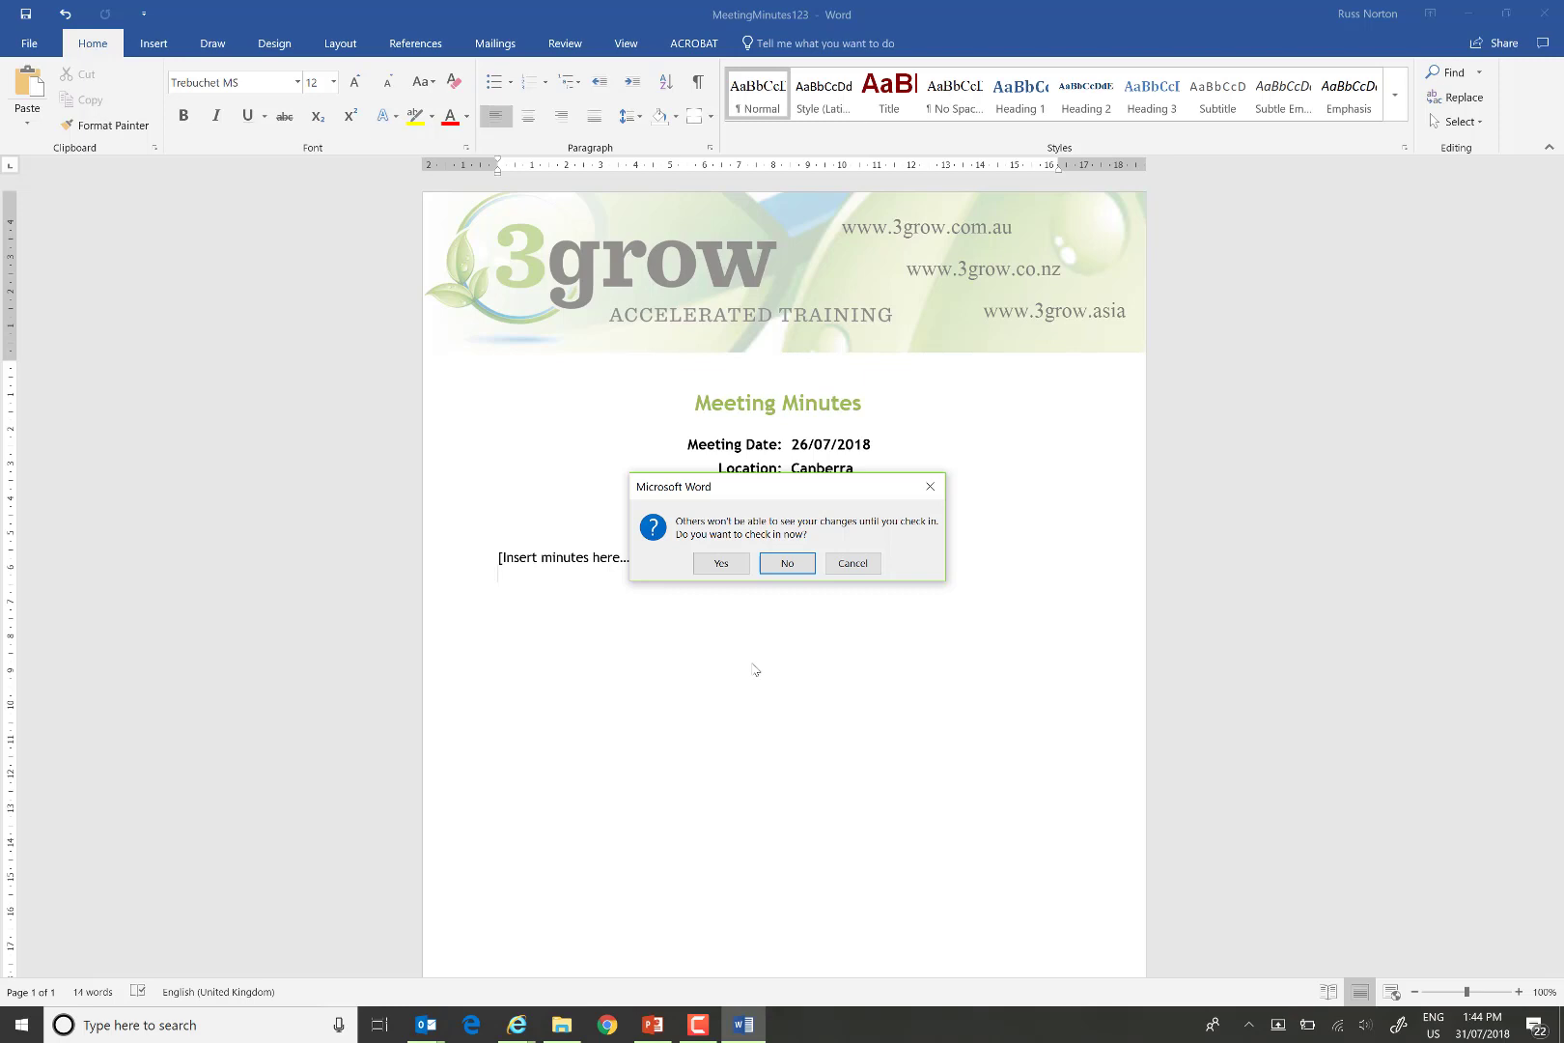
{"action": "left_click", "coordinate": [788, 564]}
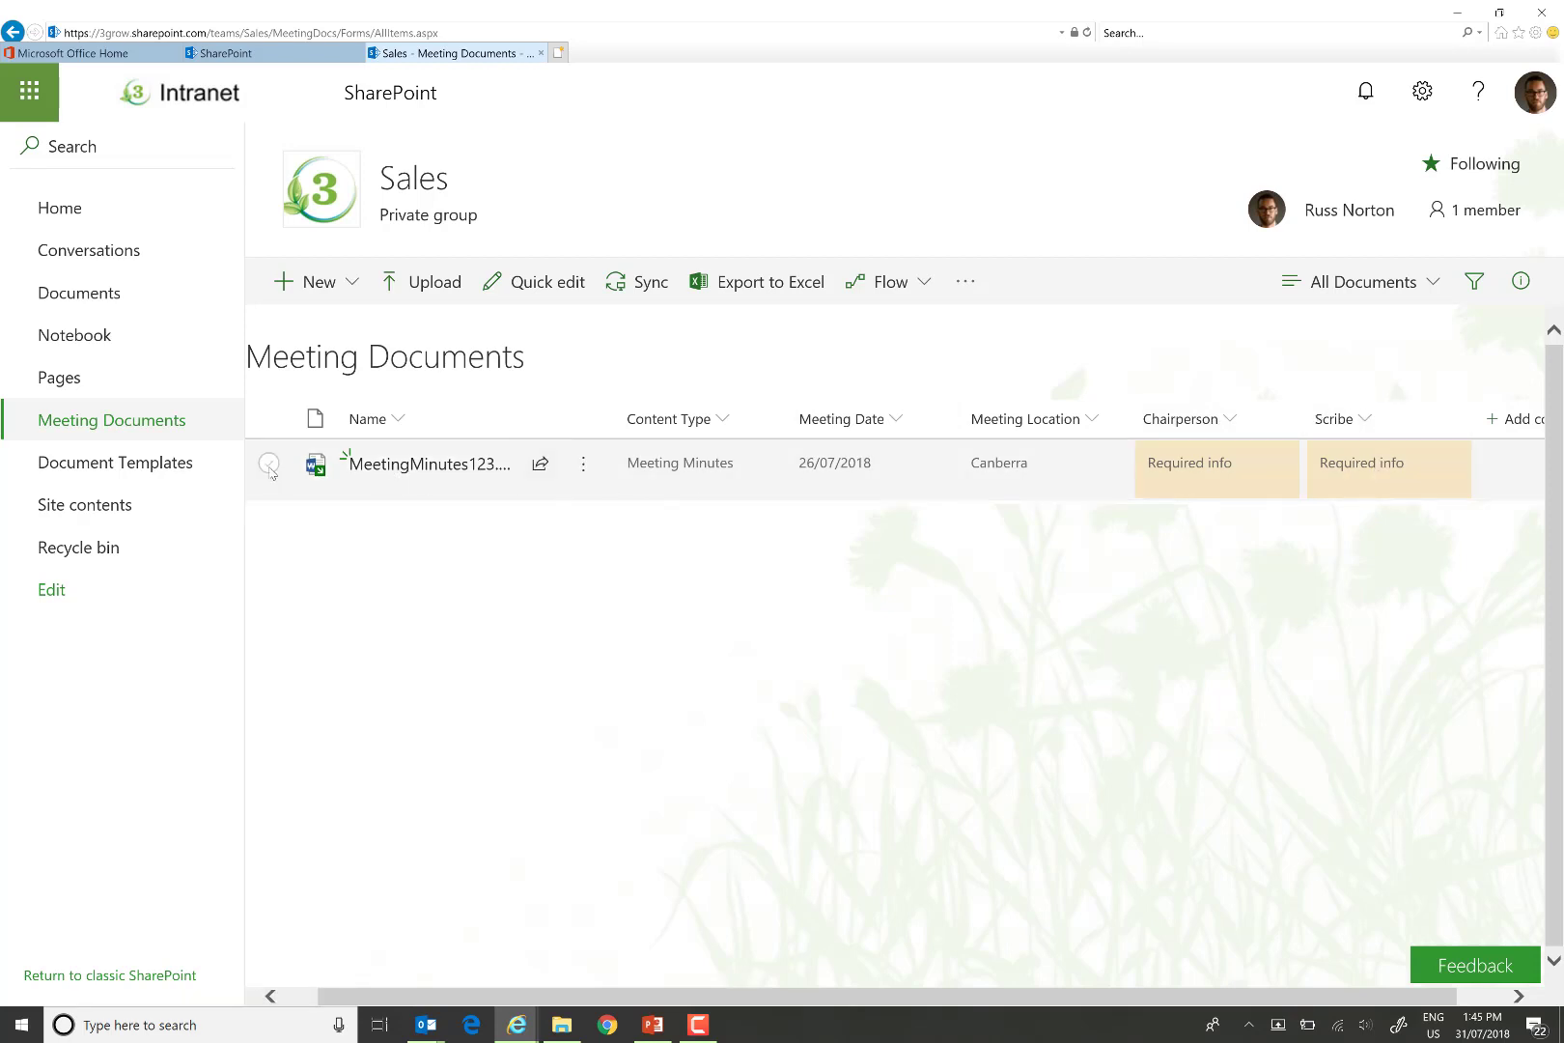
Set MeetingMinutes123.docx's Chairperson to the site owner in the details pane.
{"action": "left_click", "coordinate": [606, 450]}
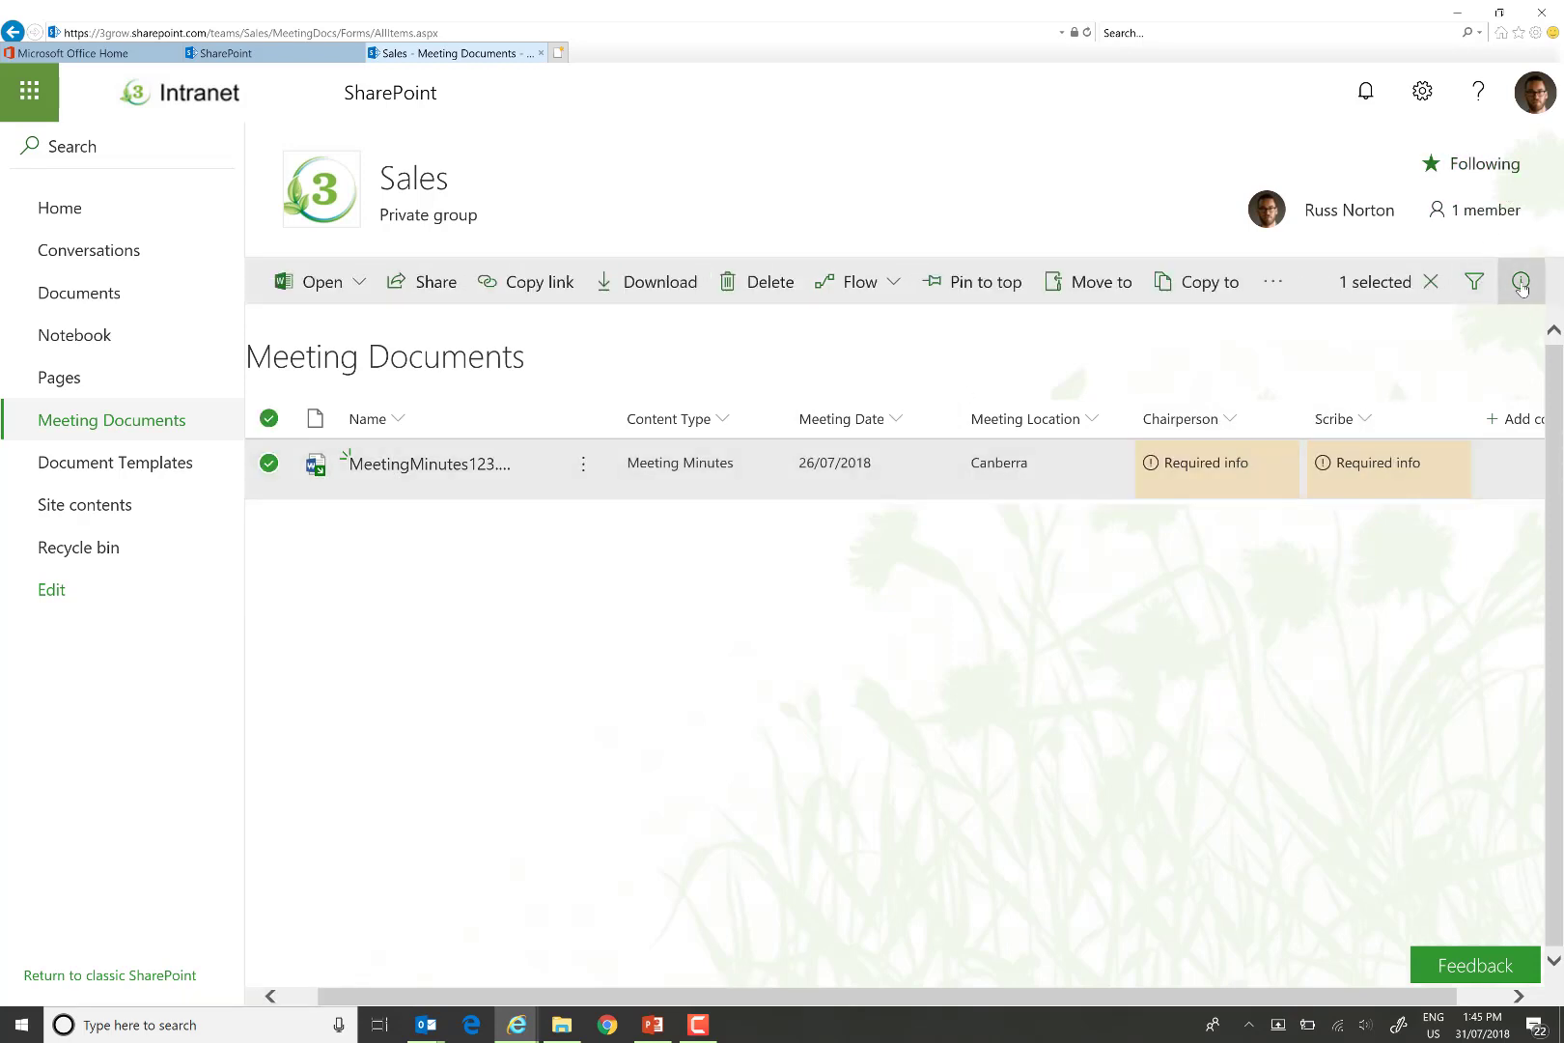
{"action": "left_click", "coordinate": [1521, 281]}
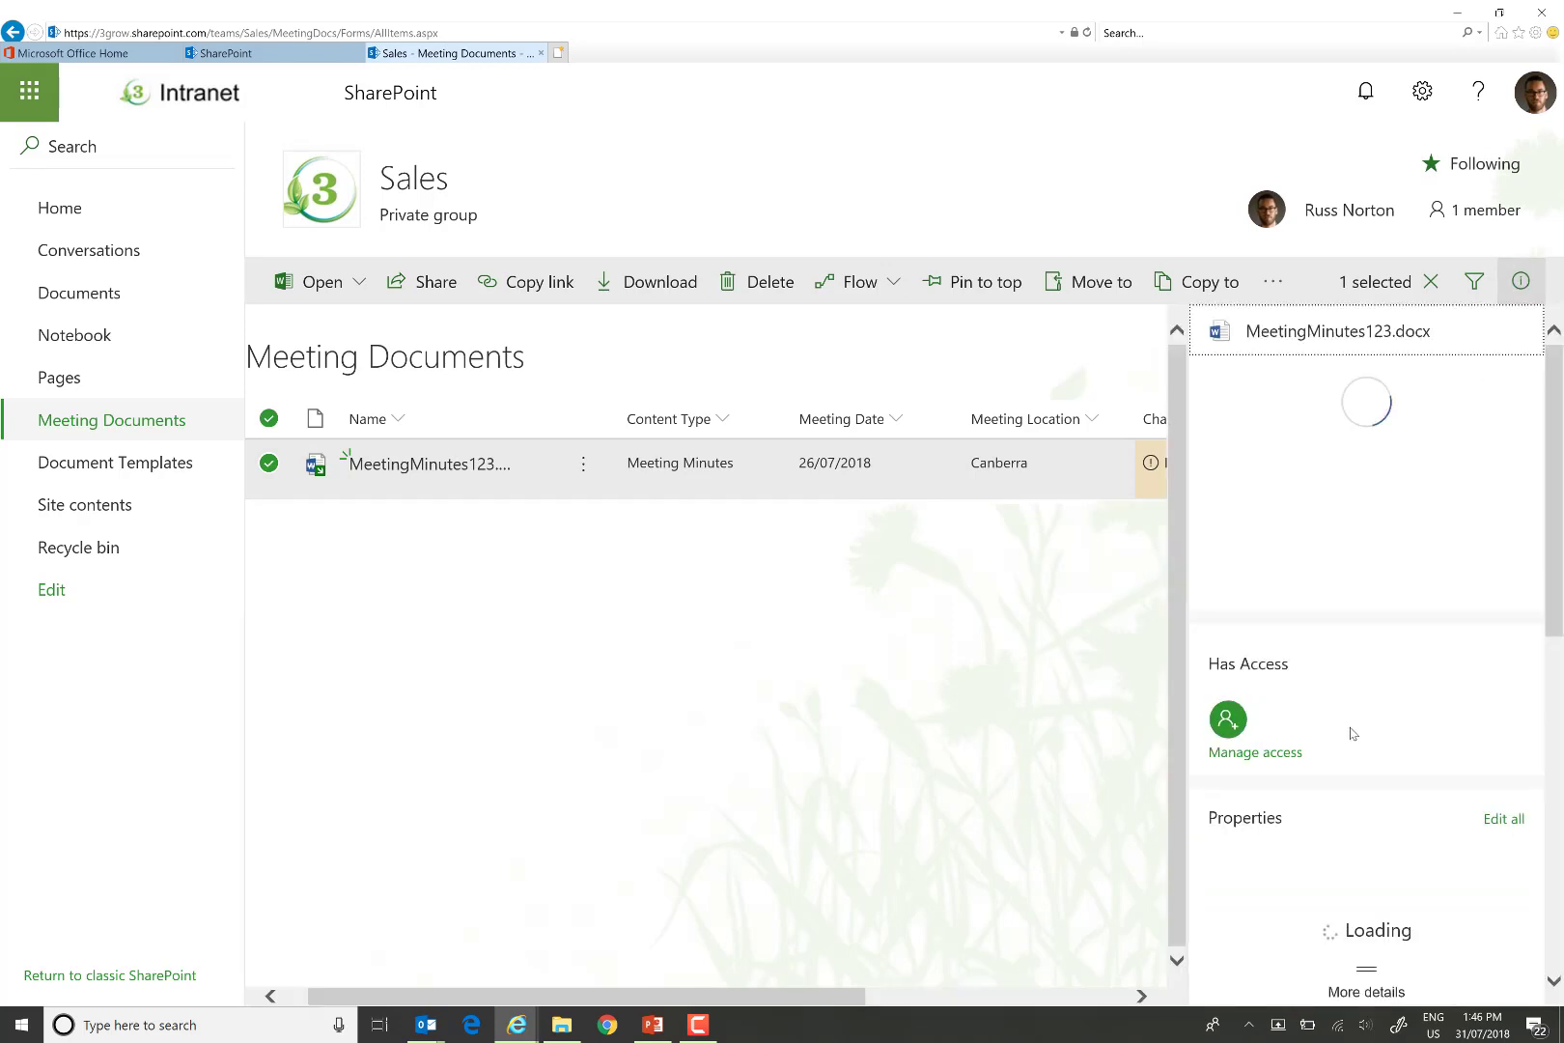
{"action": "scroll", "coordinate": [1415, 670], "scroll_direction": "down", "scroll_amount": 5}
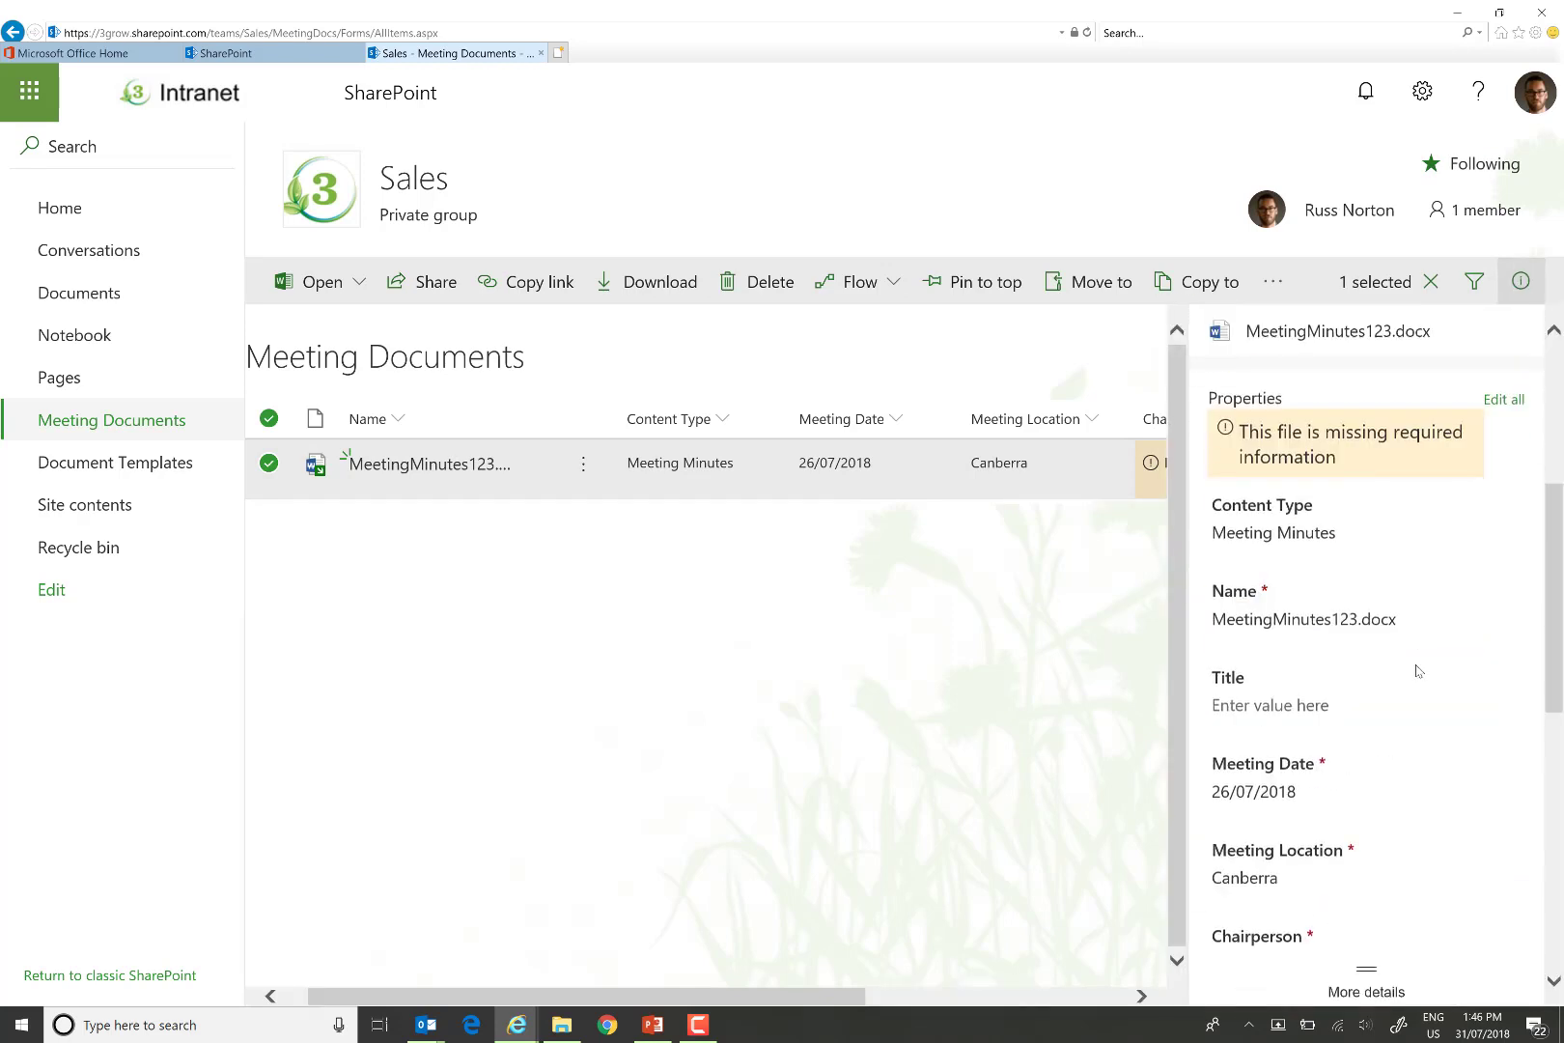
{"action": "scroll", "coordinate": [1420, 670], "scroll_direction": "down", "scroll_amount": 2}
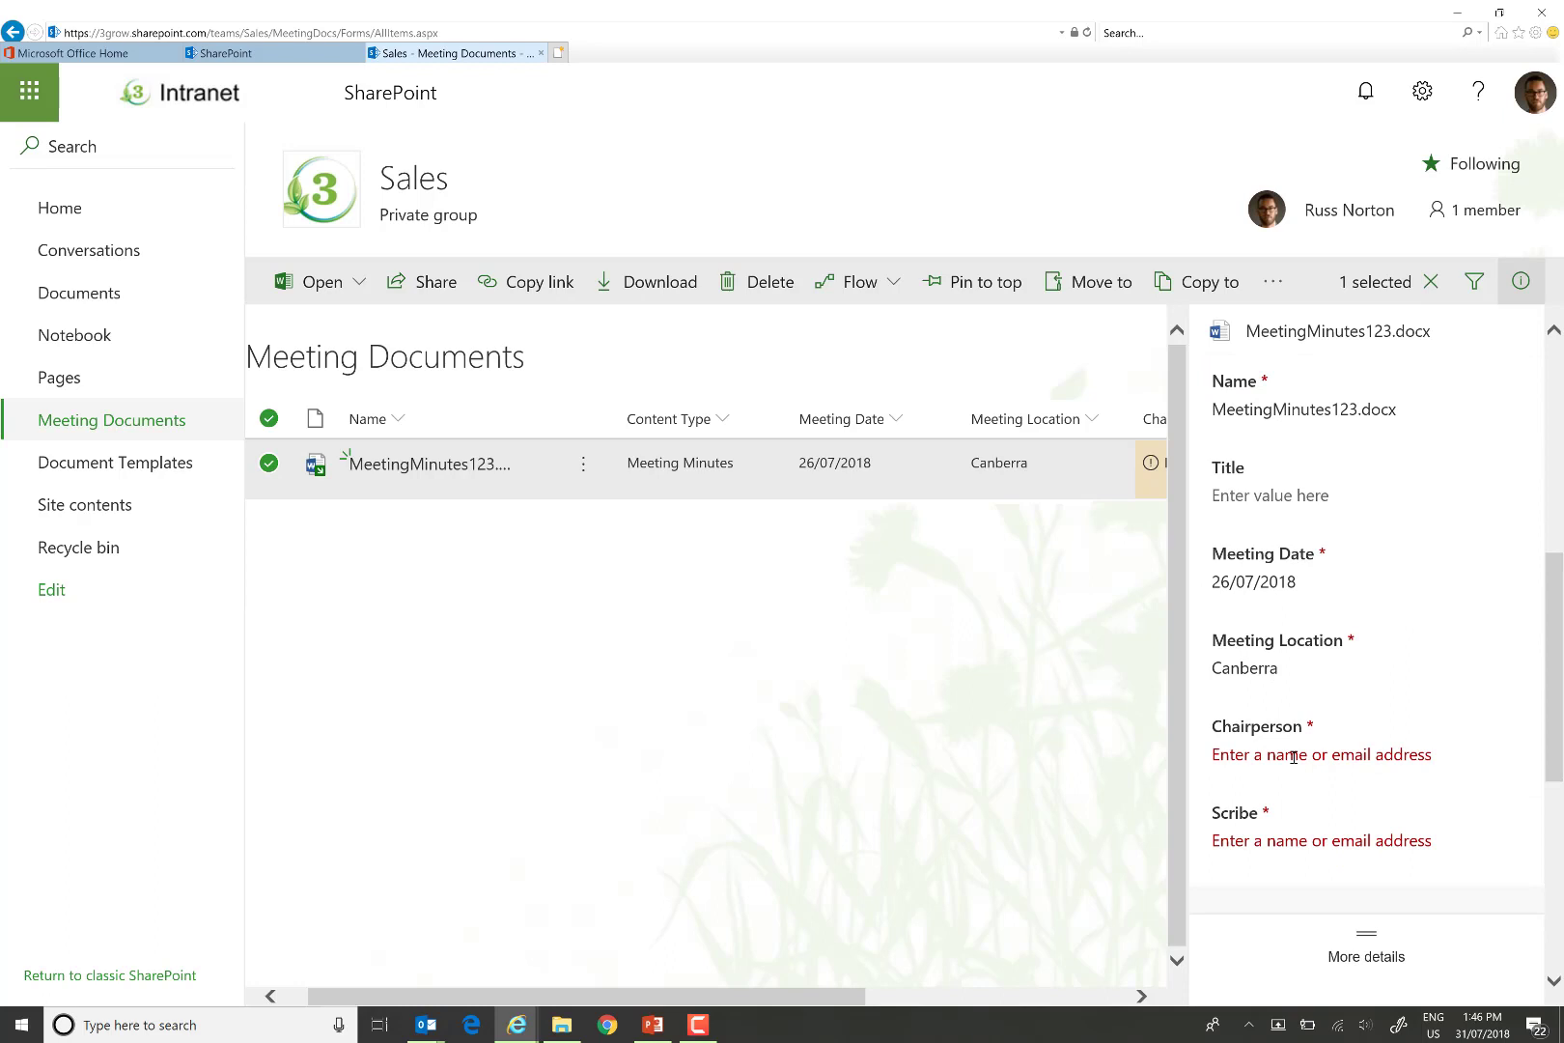
{"action": "left_click", "coordinate": [1294, 757]}
{"action": "type", "text": "russ"}
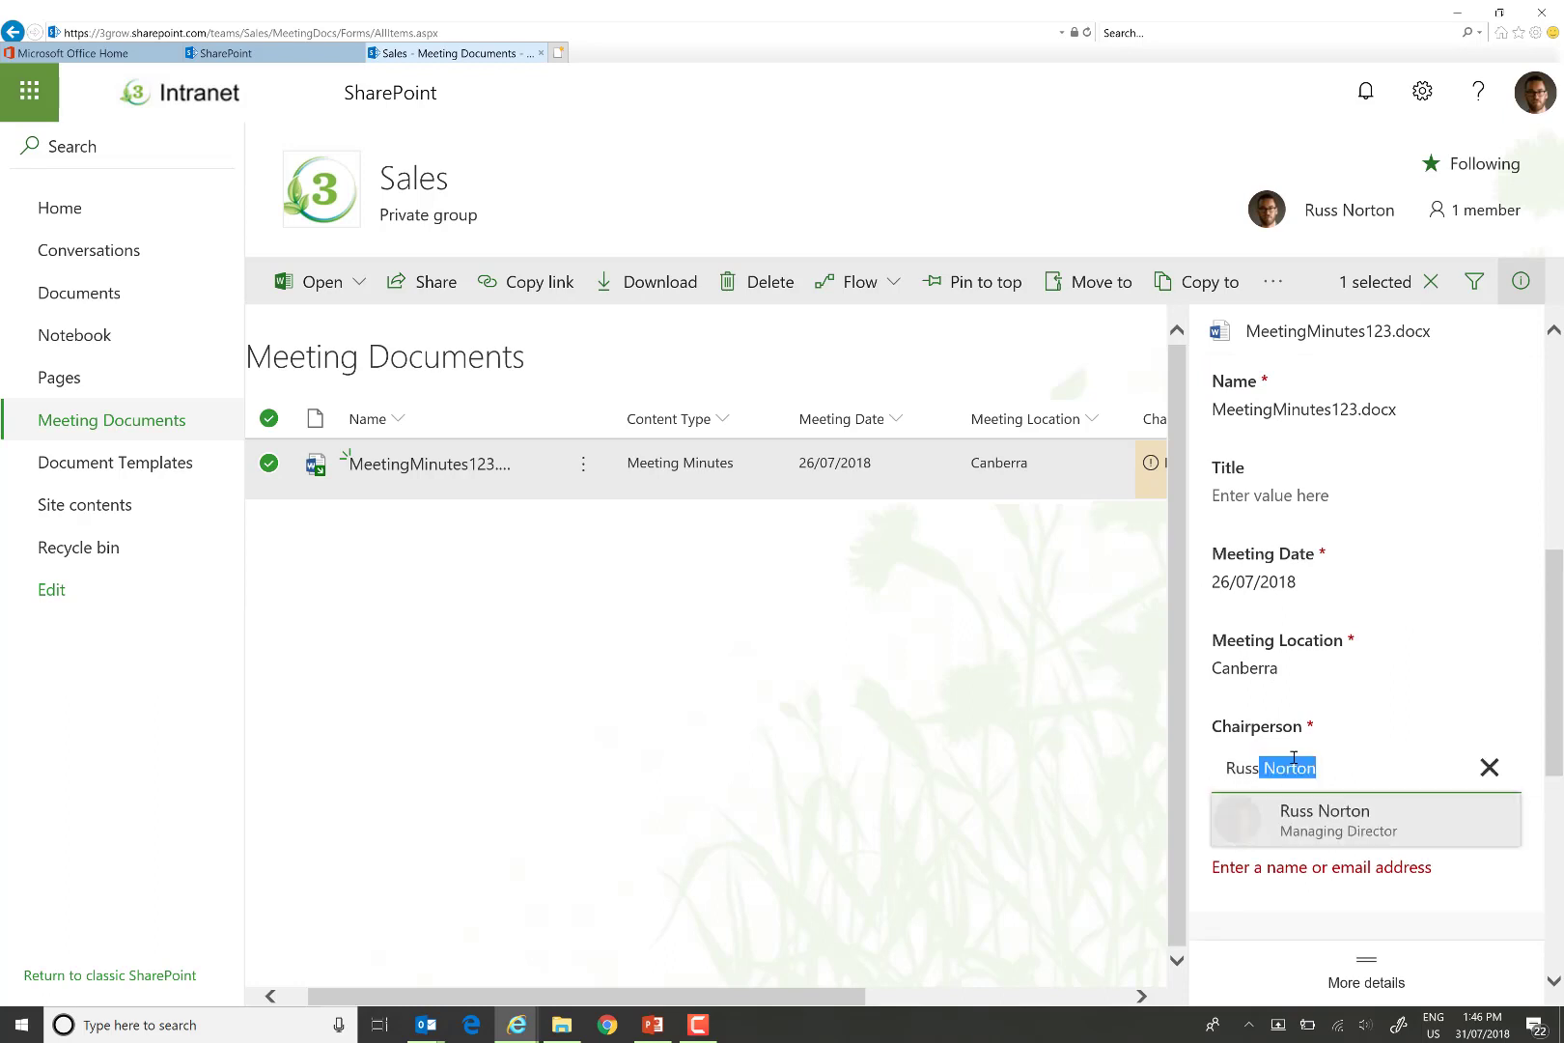
{"action": "left_click", "coordinate": [1325, 821]}
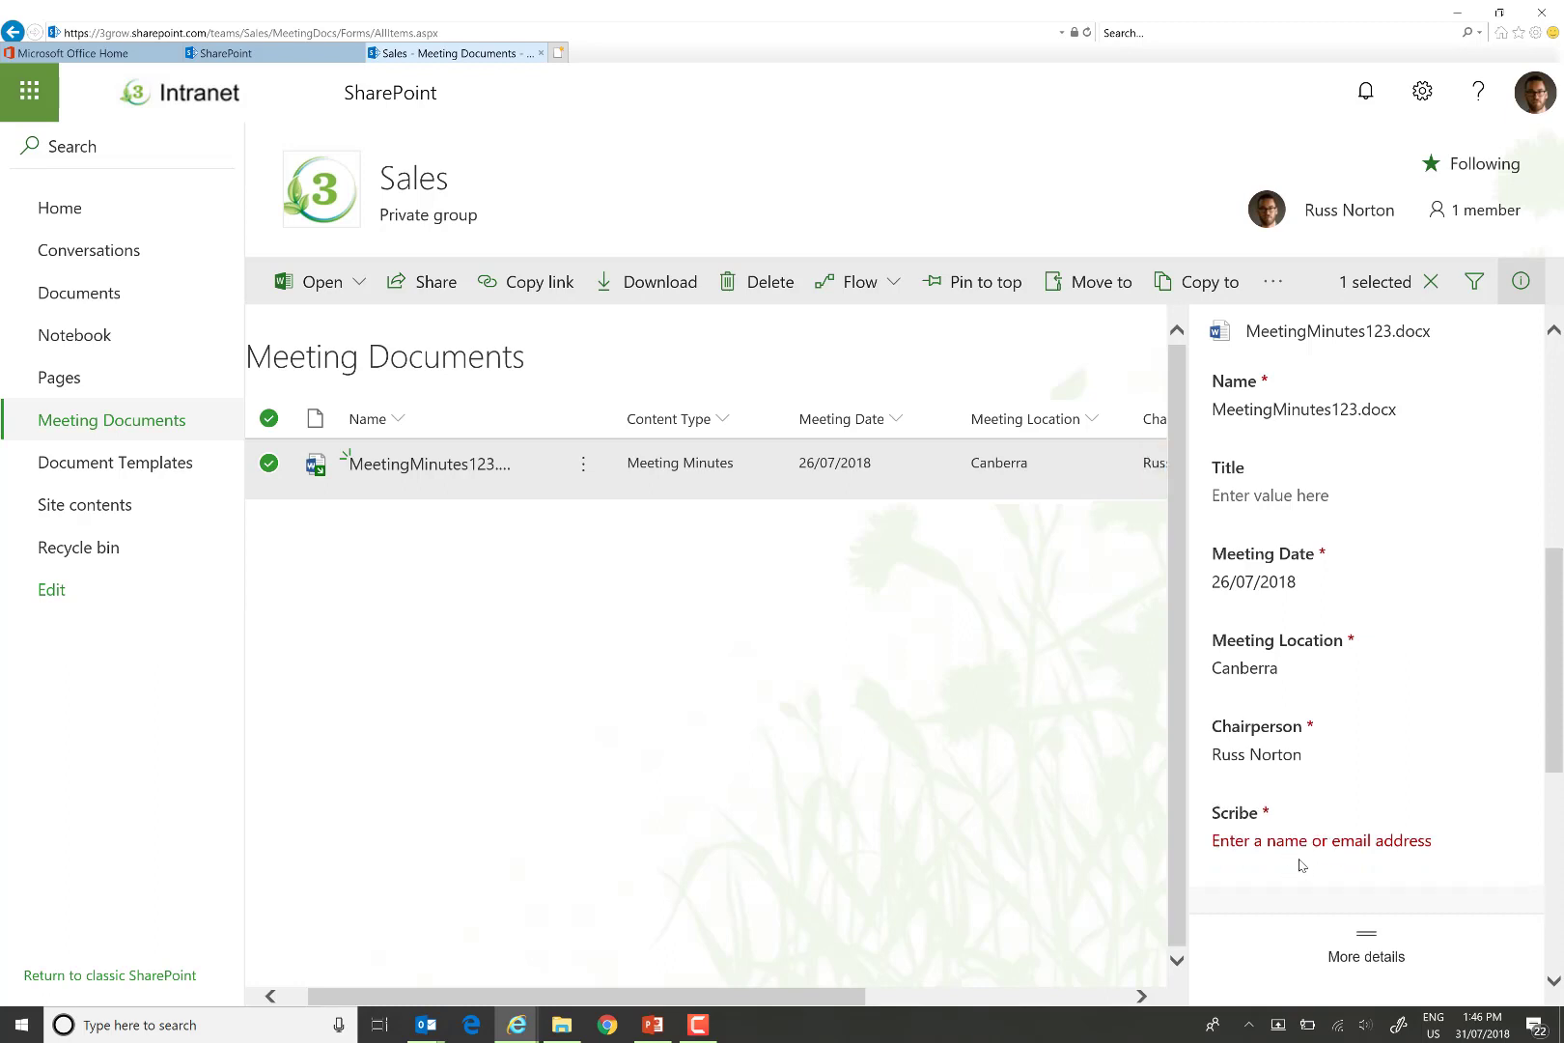
Set the Scribe to the same site owner and close the details pane.
{"action": "left_click", "coordinate": [1287, 848]}
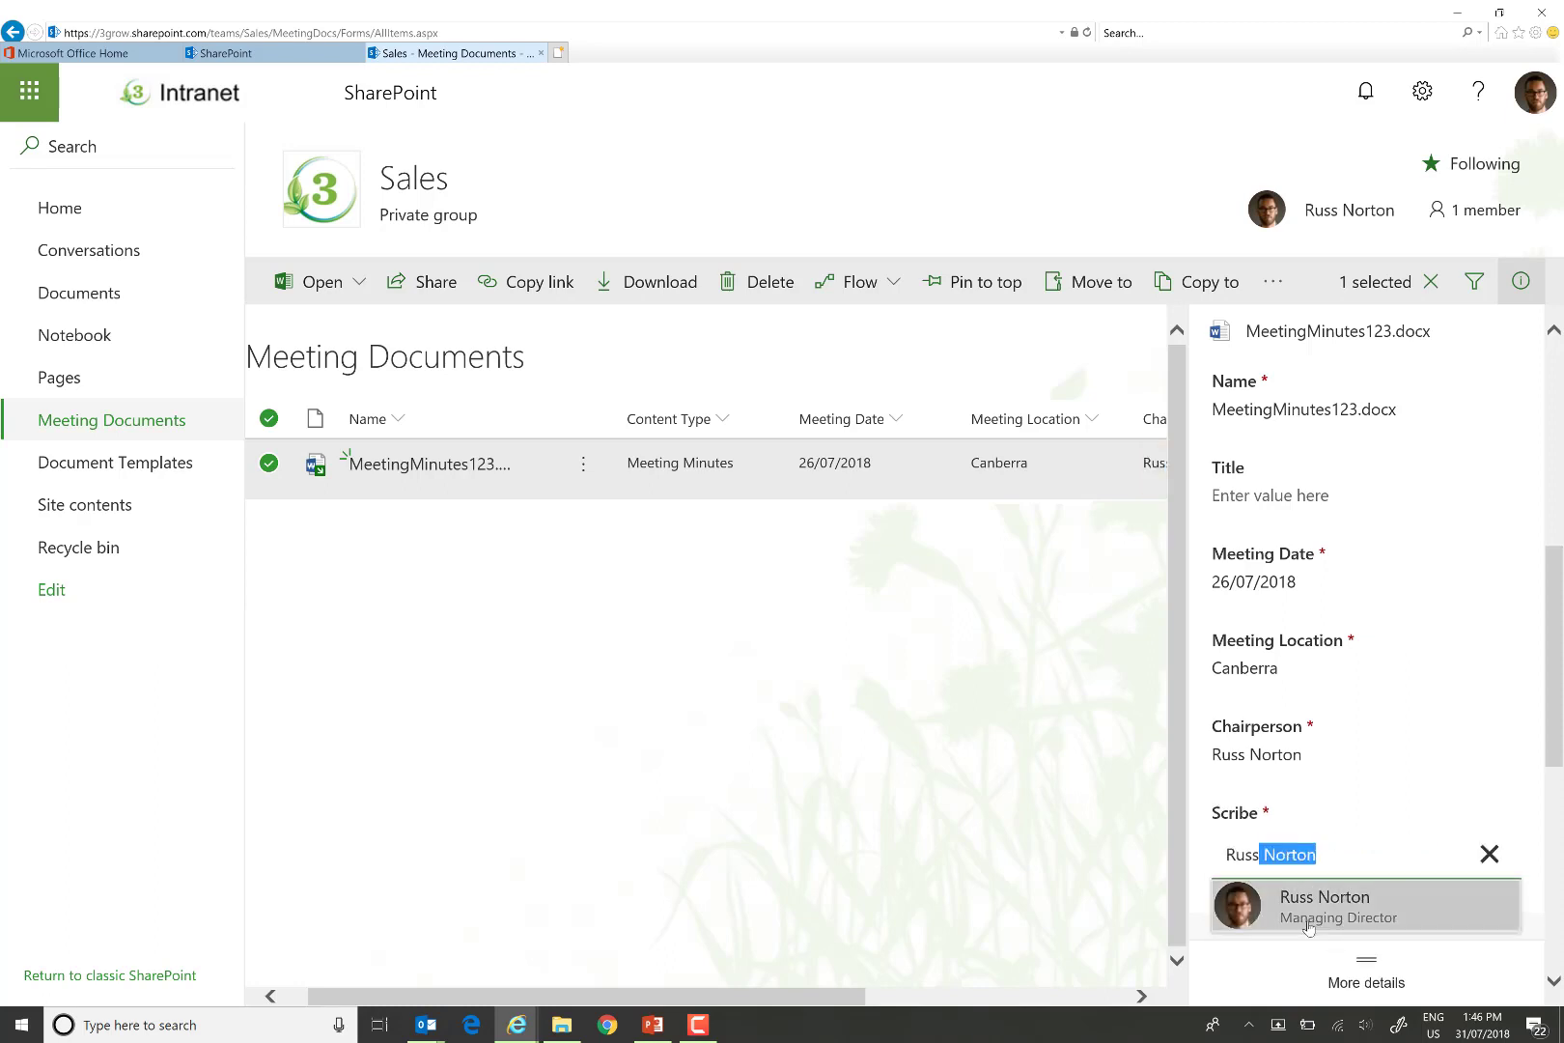
{"action": "left_click", "coordinate": [1308, 927]}
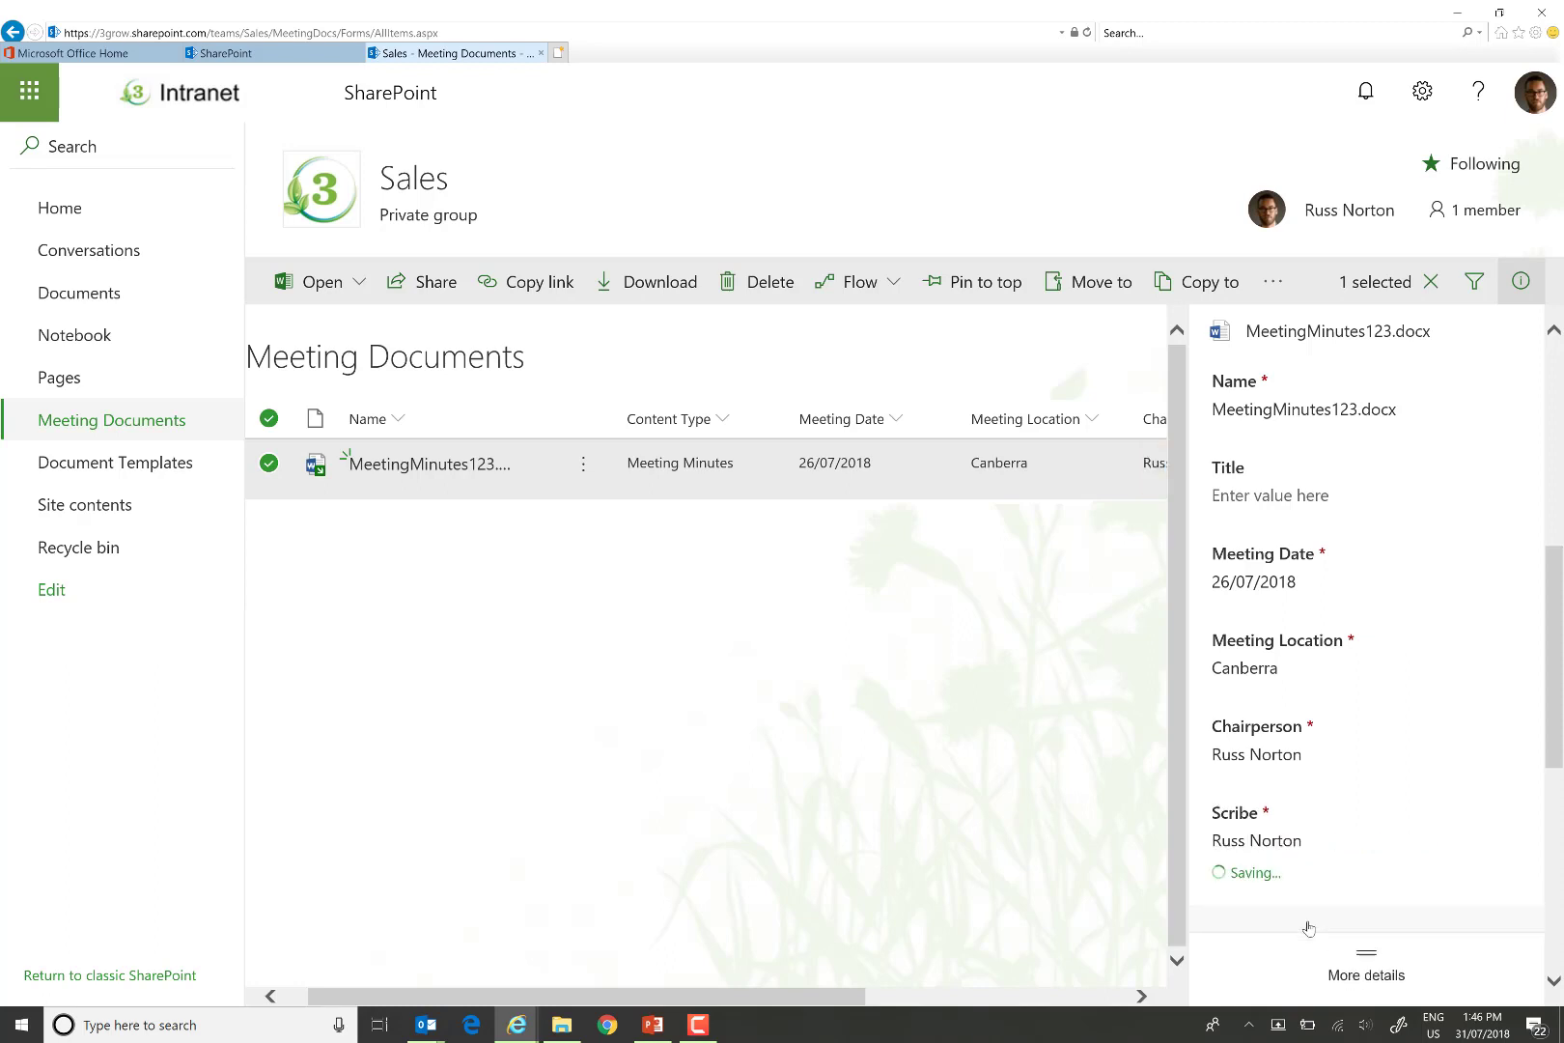
{"action": "scroll", "coordinate": [1531, 759], "scroll_direction": "down", "scroll_amount": 1}
{"action": "left_click_drag", "start_coordinate": [1558, 734], "coordinate": [1559, 558]}
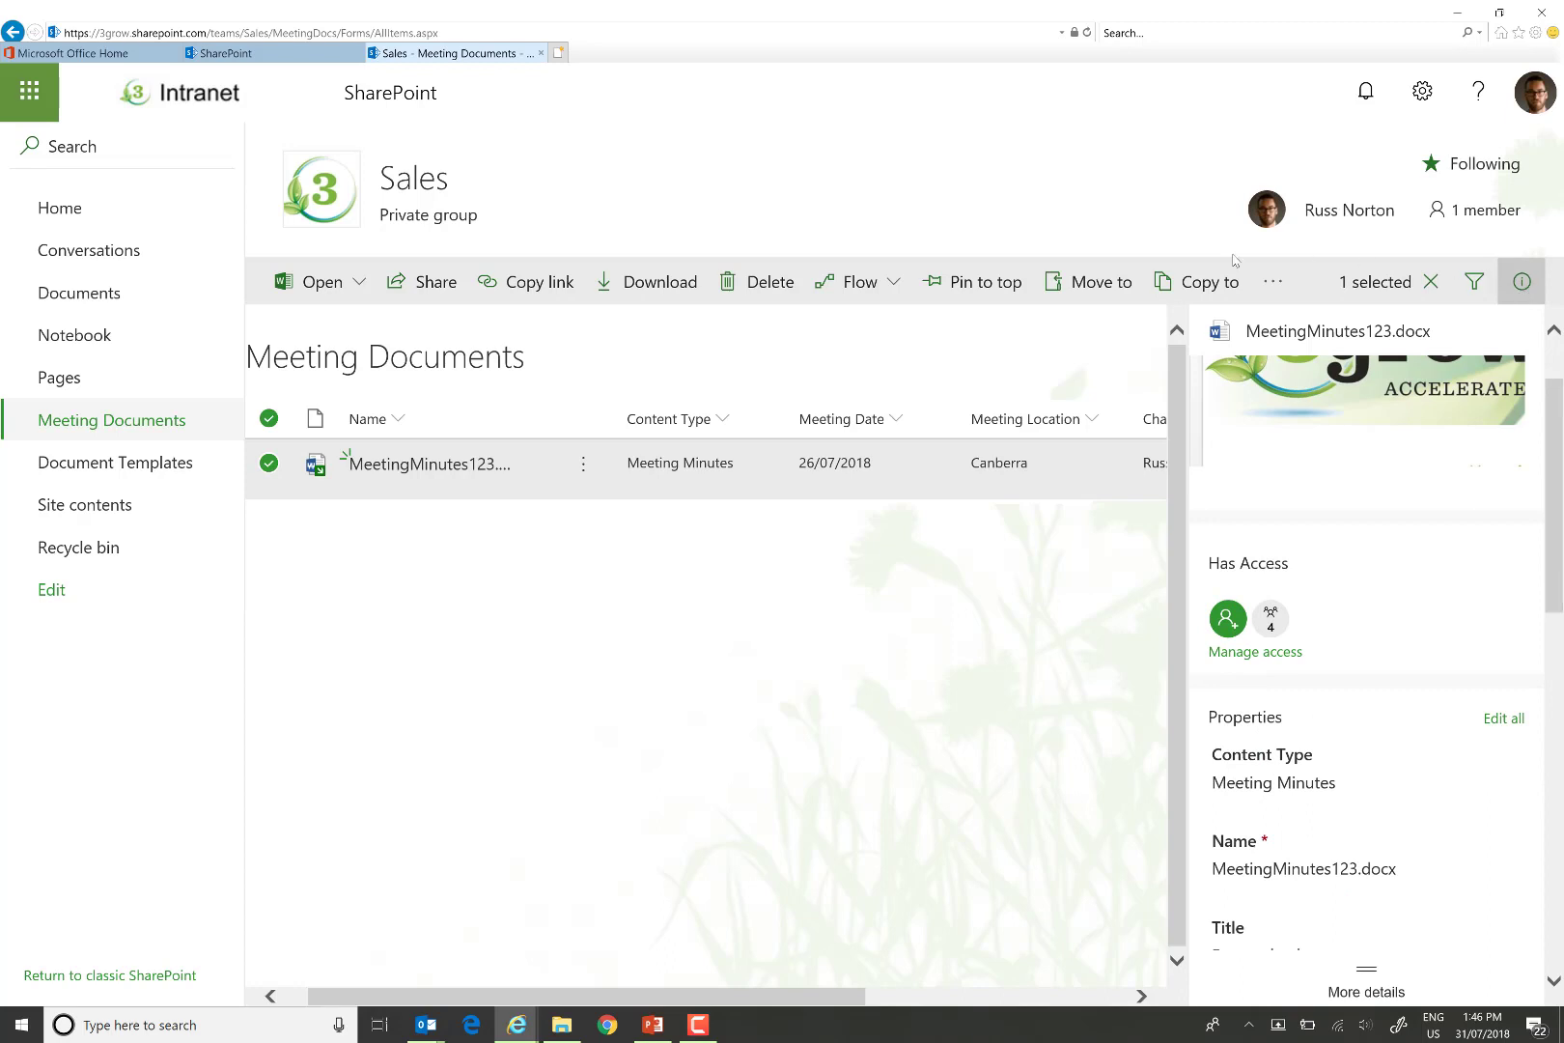
{"action": "left_click", "coordinate": [1520, 281]}
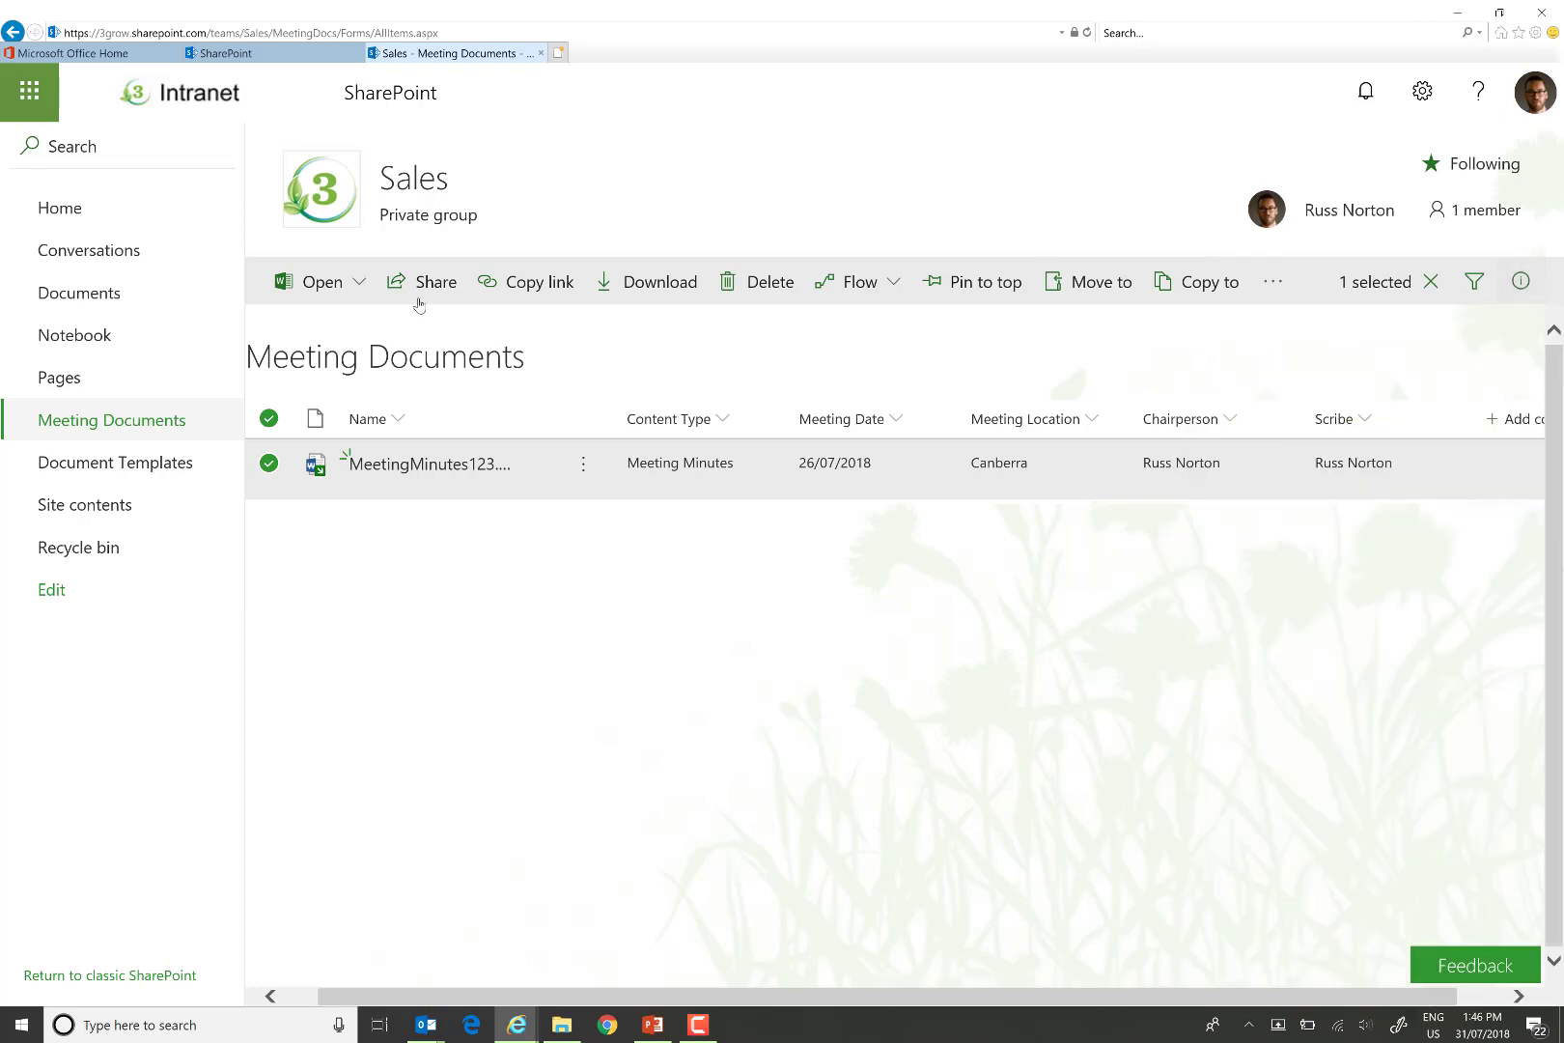
Check in MeetingMinutes123.docx without a comment.
{"action": "left_click", "coordinate": [1278, 292]}
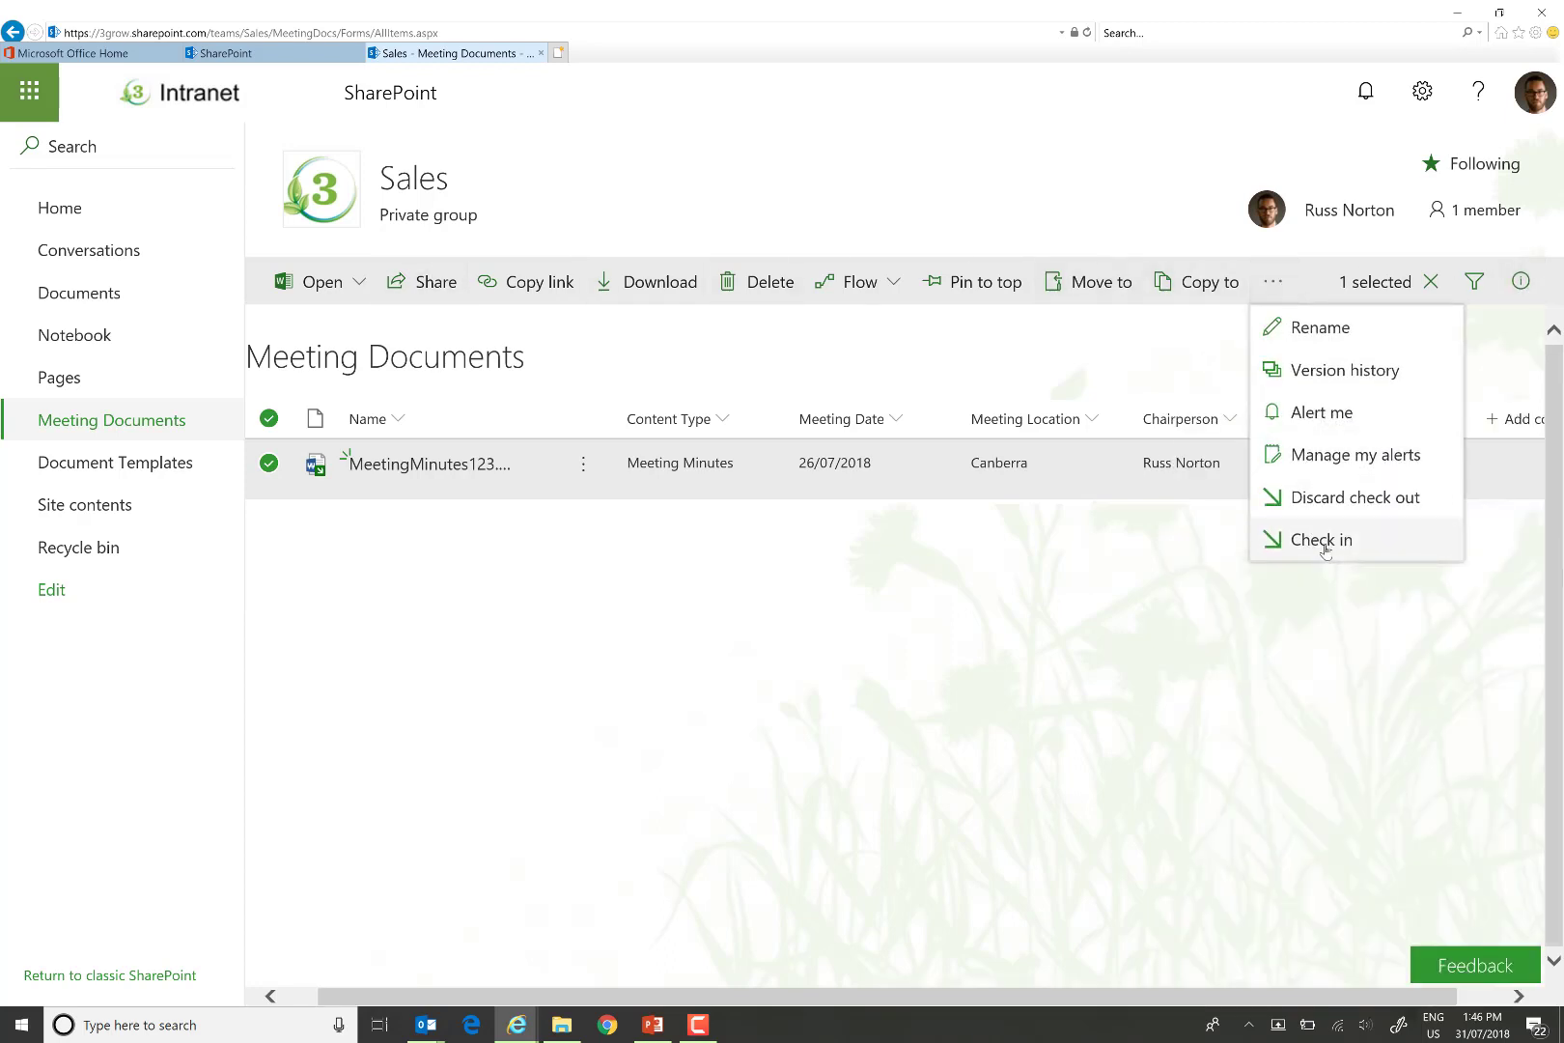
{"action": "left_click", "coordinate": [1326, 545]}
{"action": "left_click", "coordinate": [899, 662]}
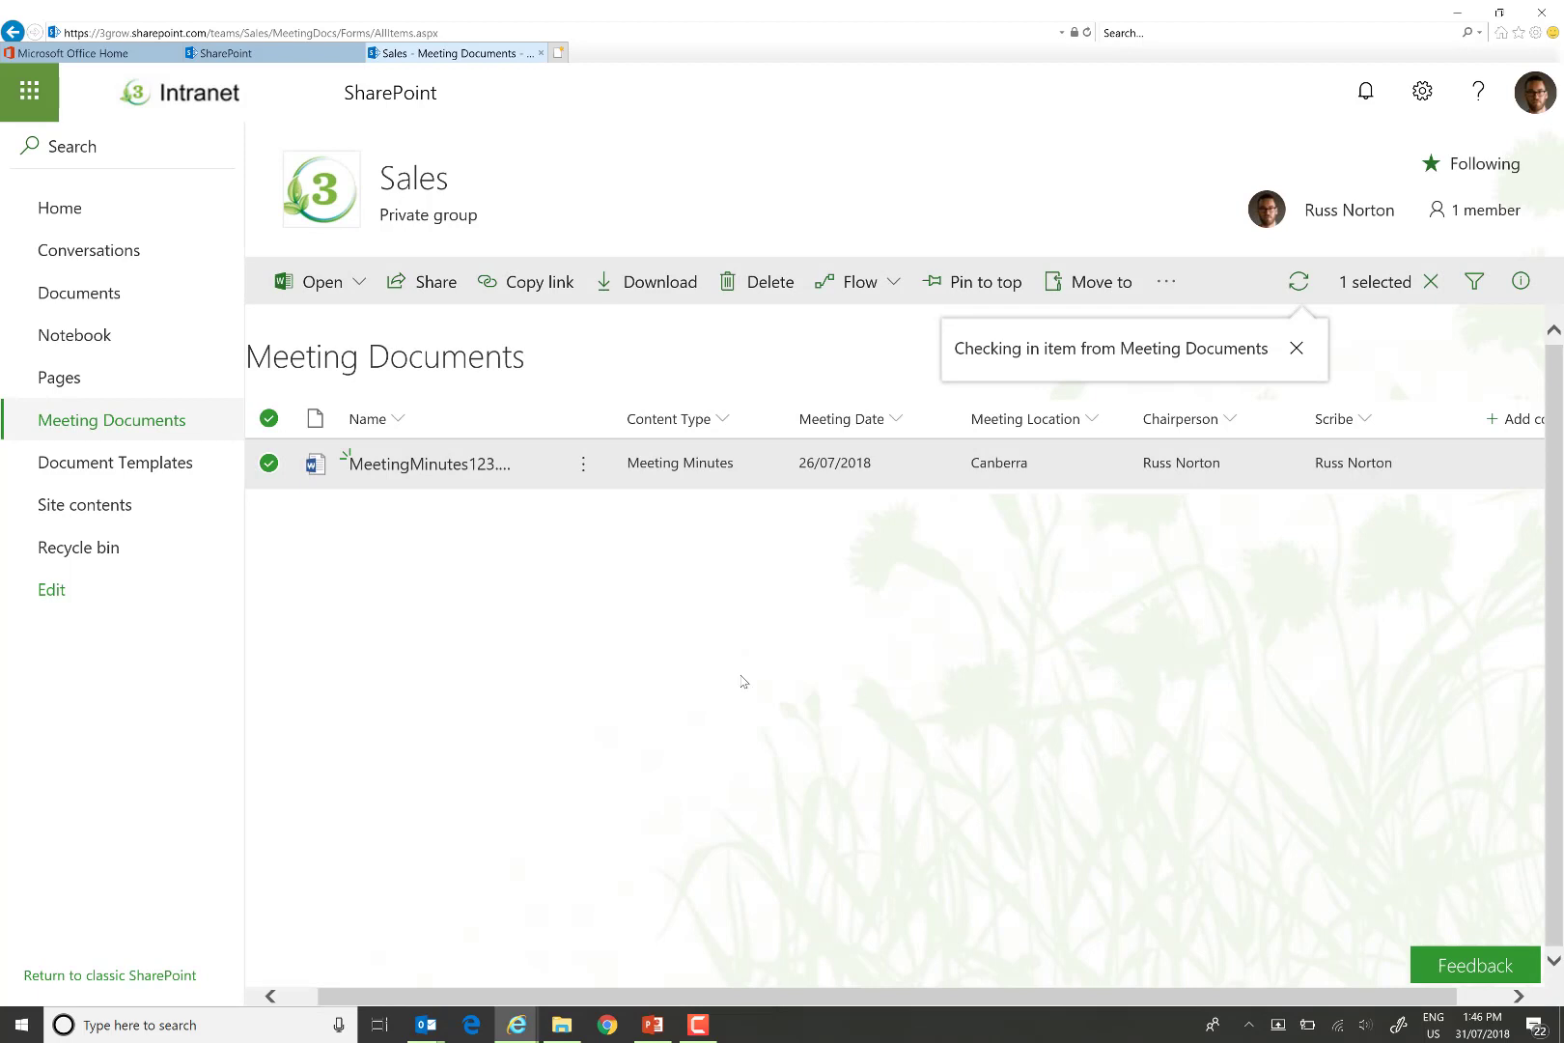
Open MeetingMinutes123.docx in desktop Word.
{"action": "left_click", "coordinate": [586, 463]}
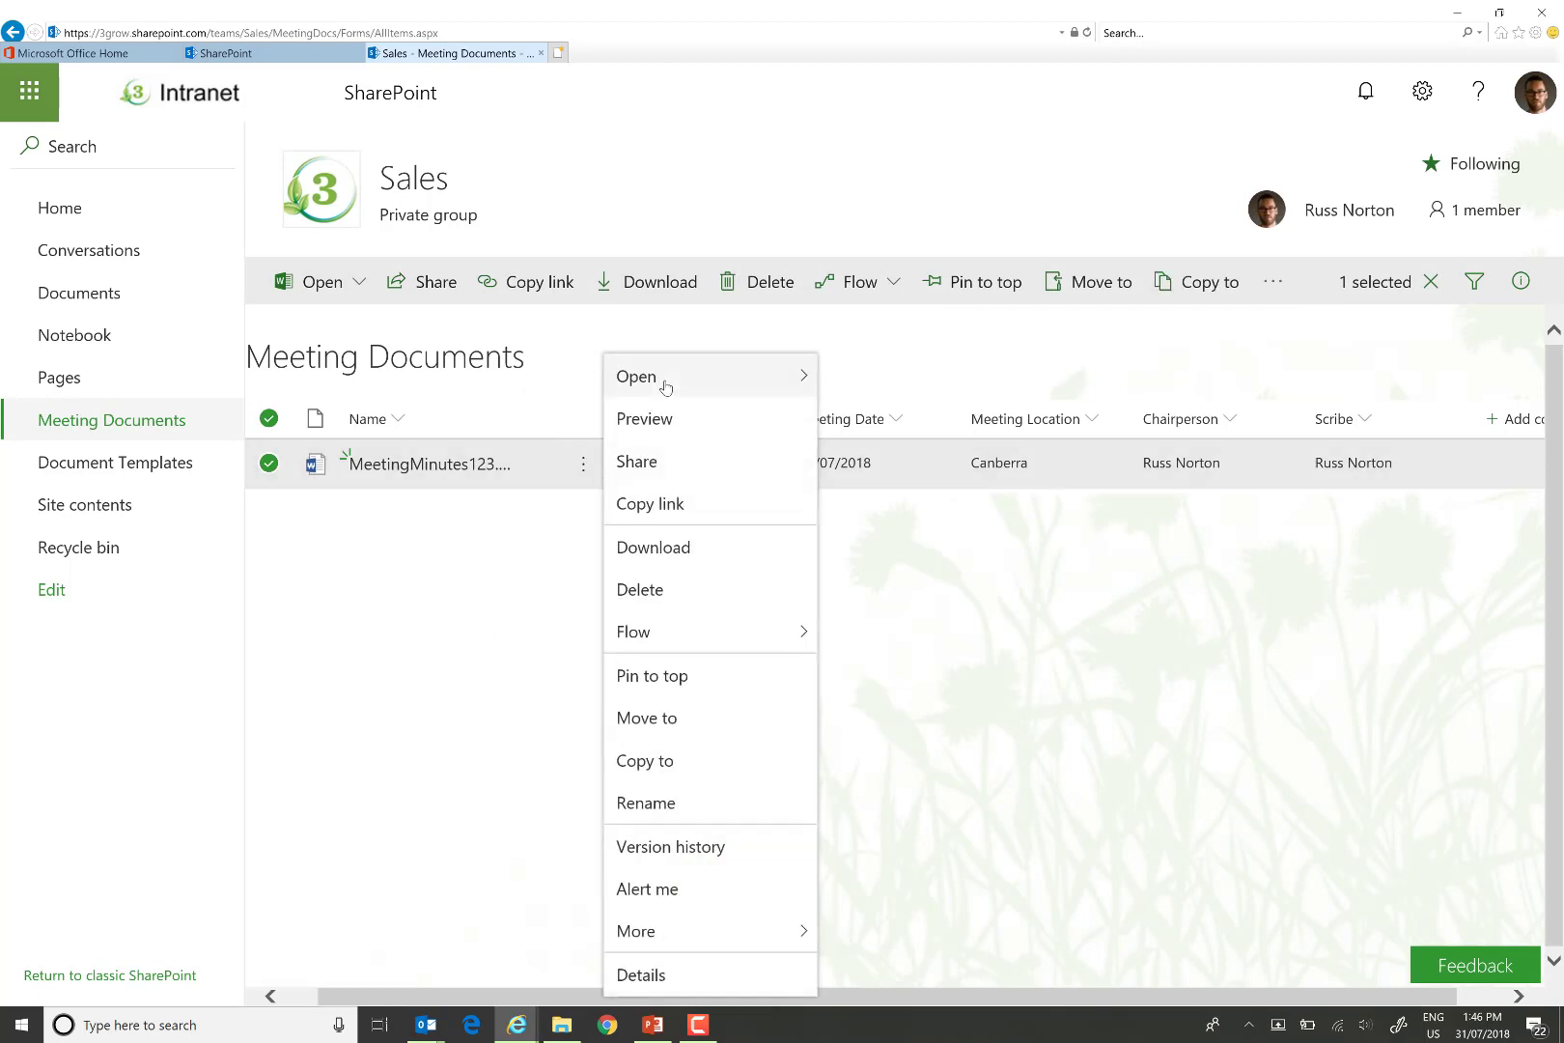
{"action": "mouse_move", "coordinate": [668, 382]}
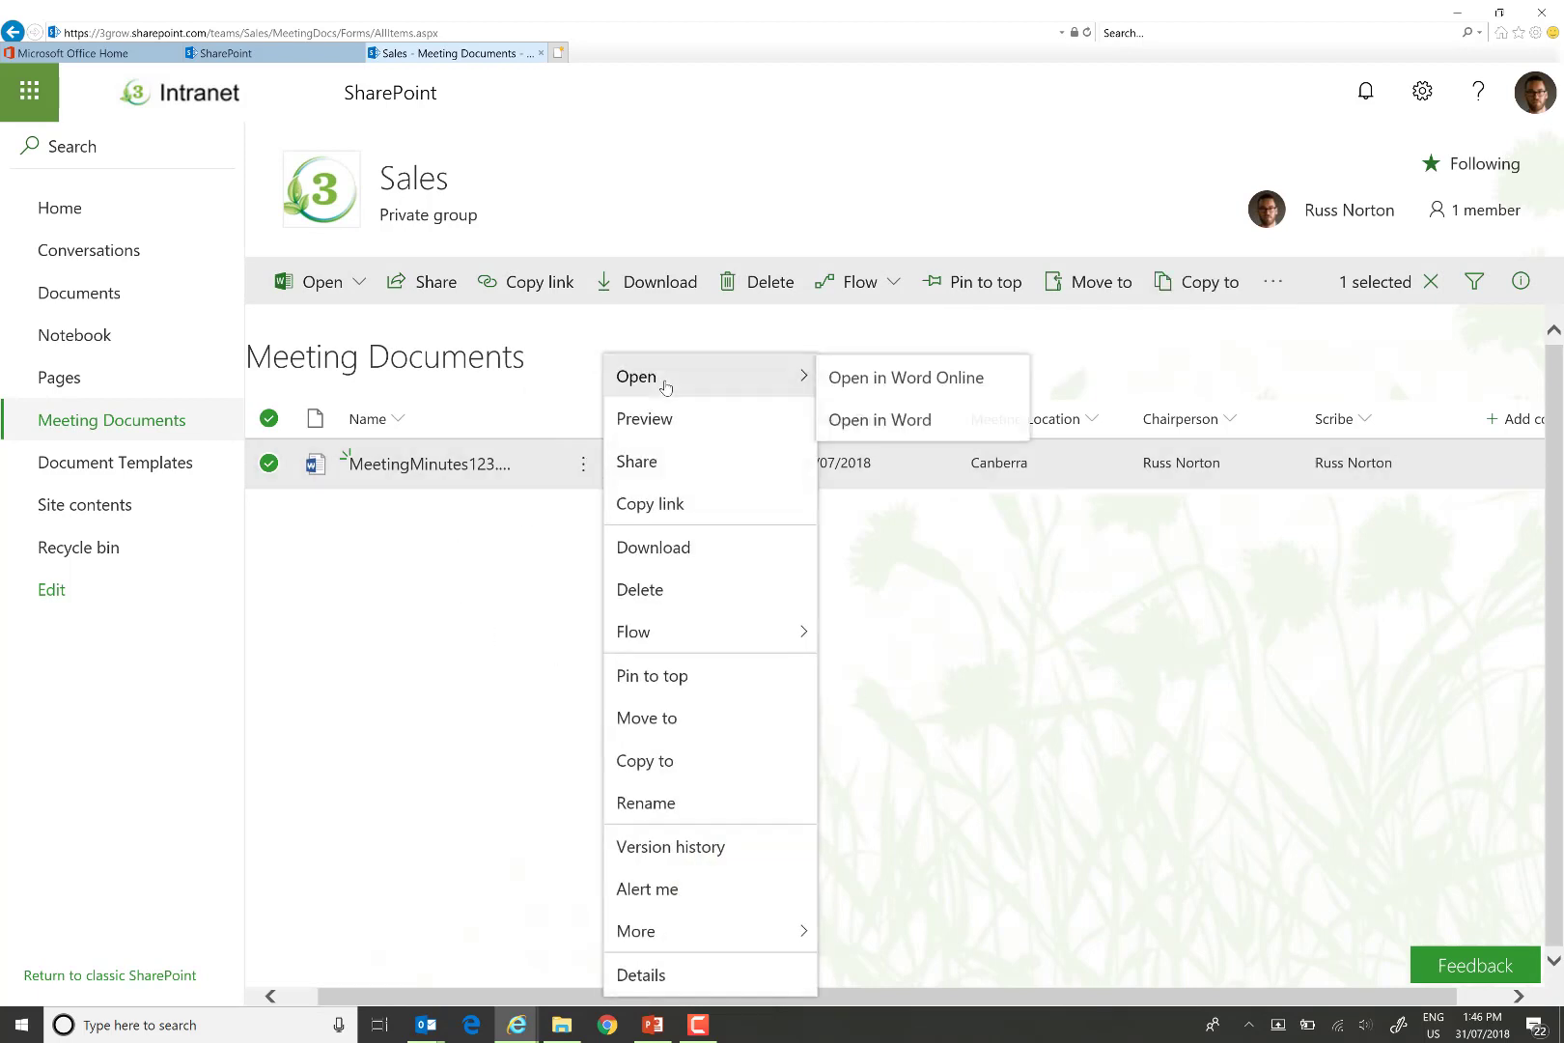
{"action": "left_click", "coordinate": [909, 428]}
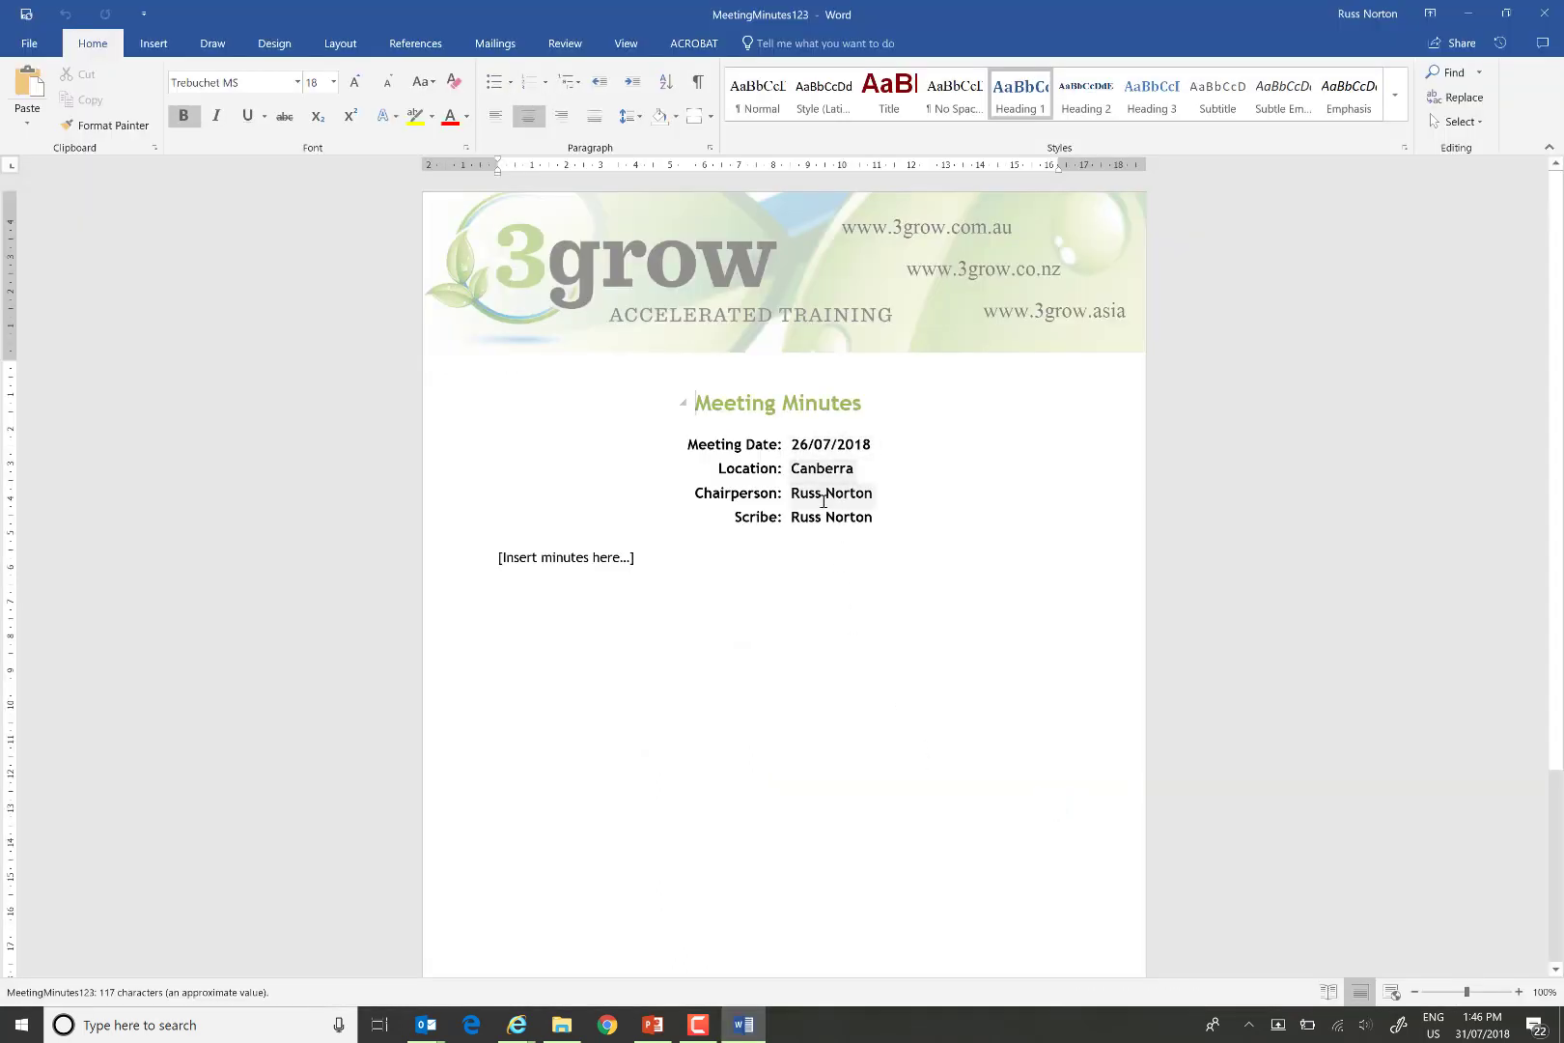
Change the Meeting Date to 25/07/2018 in Word and save it back to SharePoint on closing.
{"action": "left_click", "coordinate": [775, 741]}
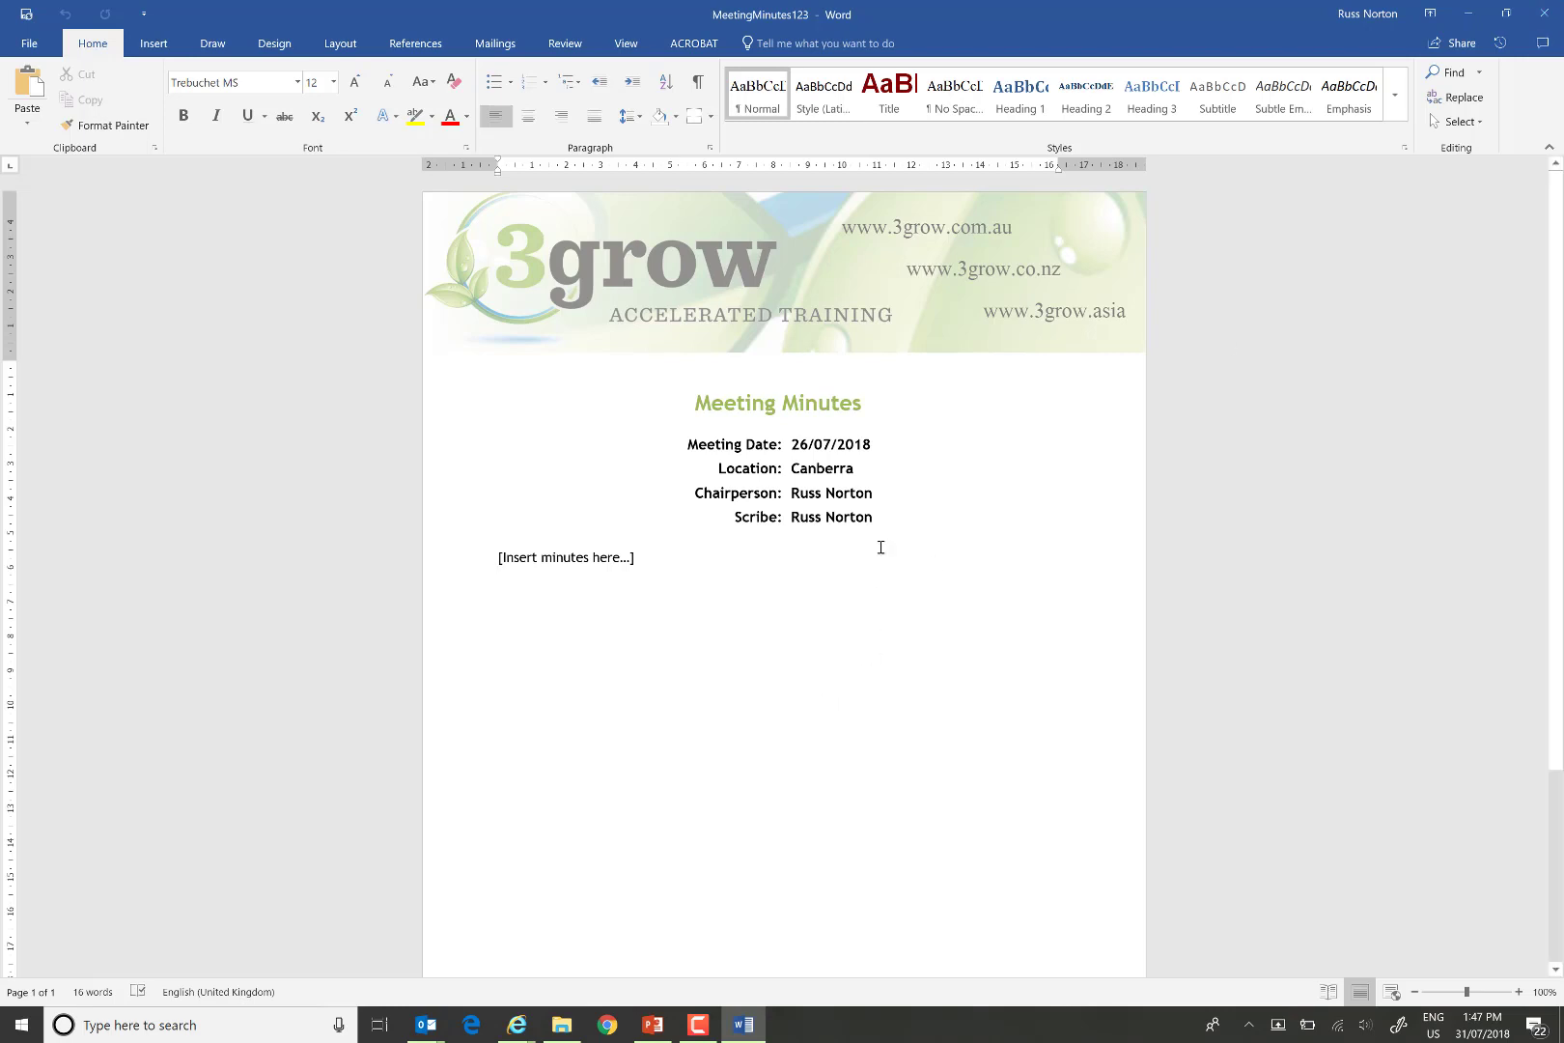
{"action": "left_click", "coordinate": [850, 445]}
{"action": "left_click", "coordinate": [882, 448]}
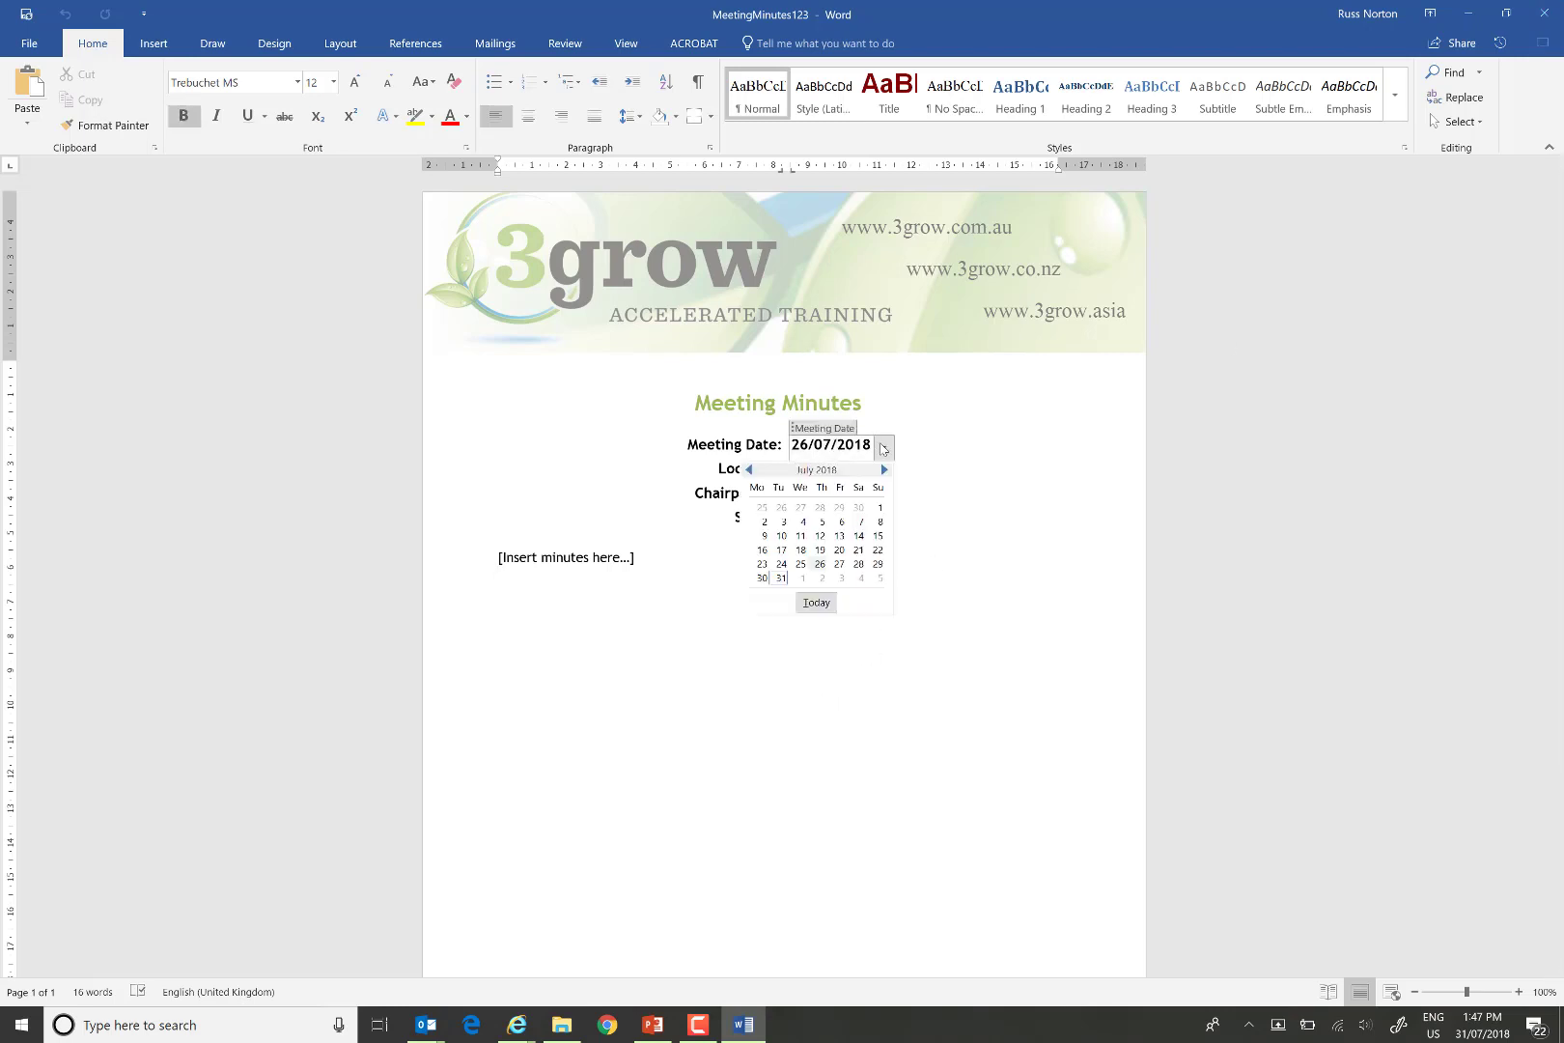
{"action": "left_click", "coordinate": [800, 565]}
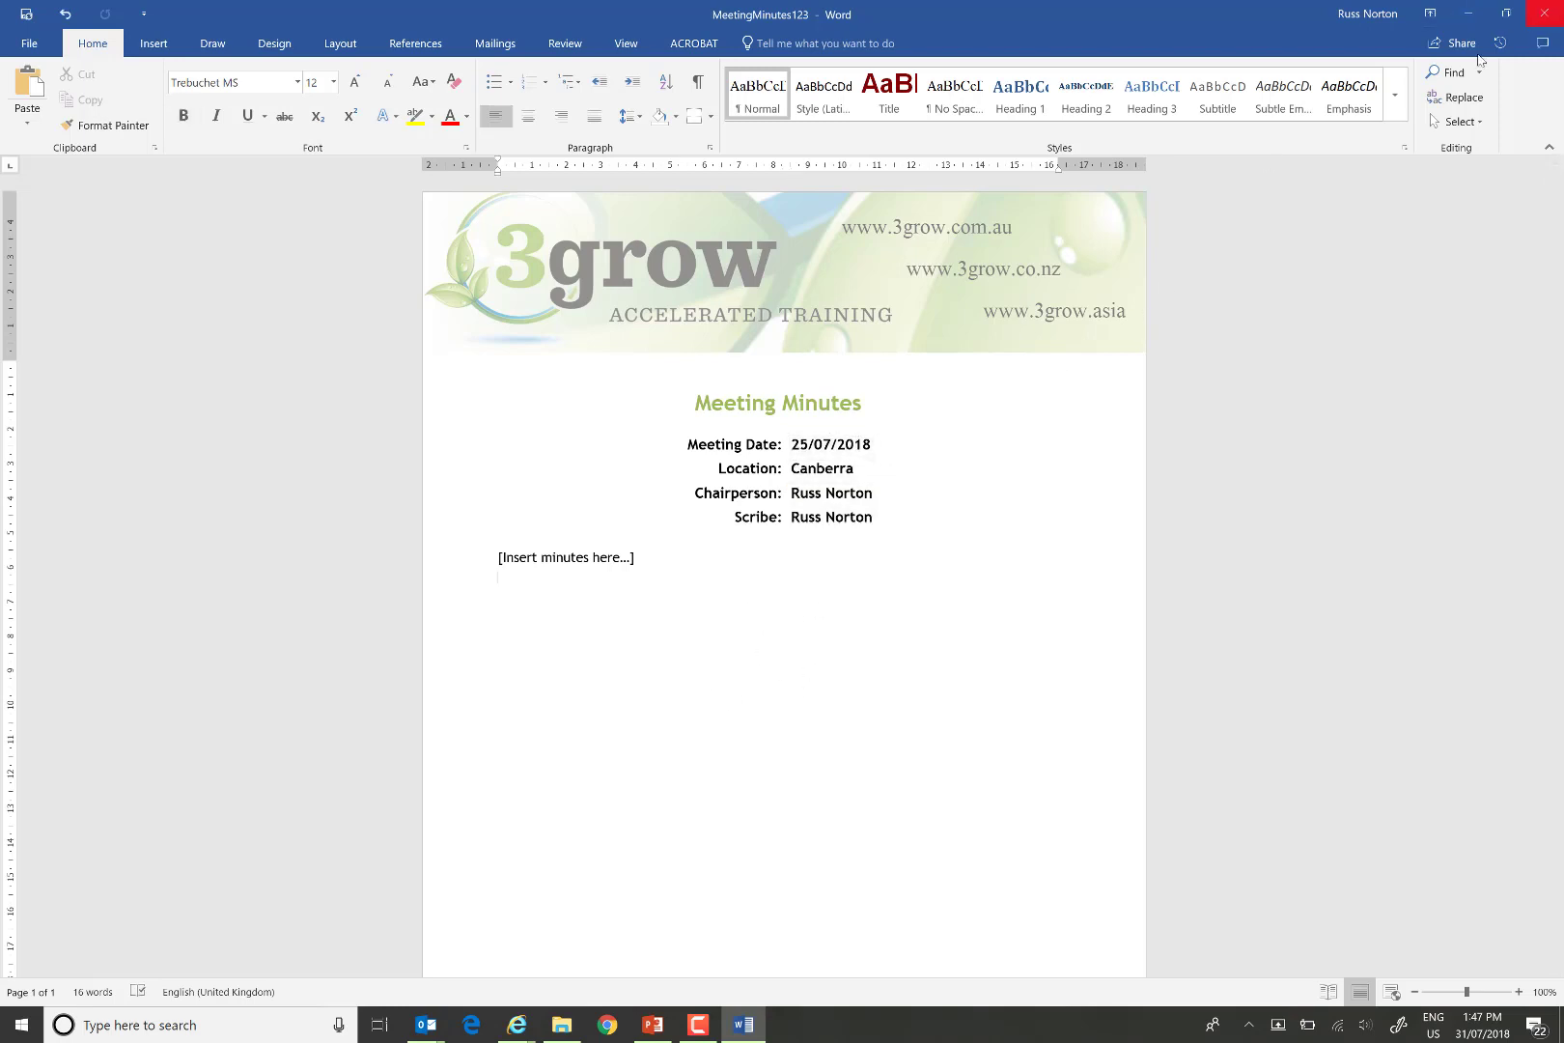
{"action": "left_click", "coordinate": [1545, 13]}
{"action": "left_click", "coordinate": [710, 530]}
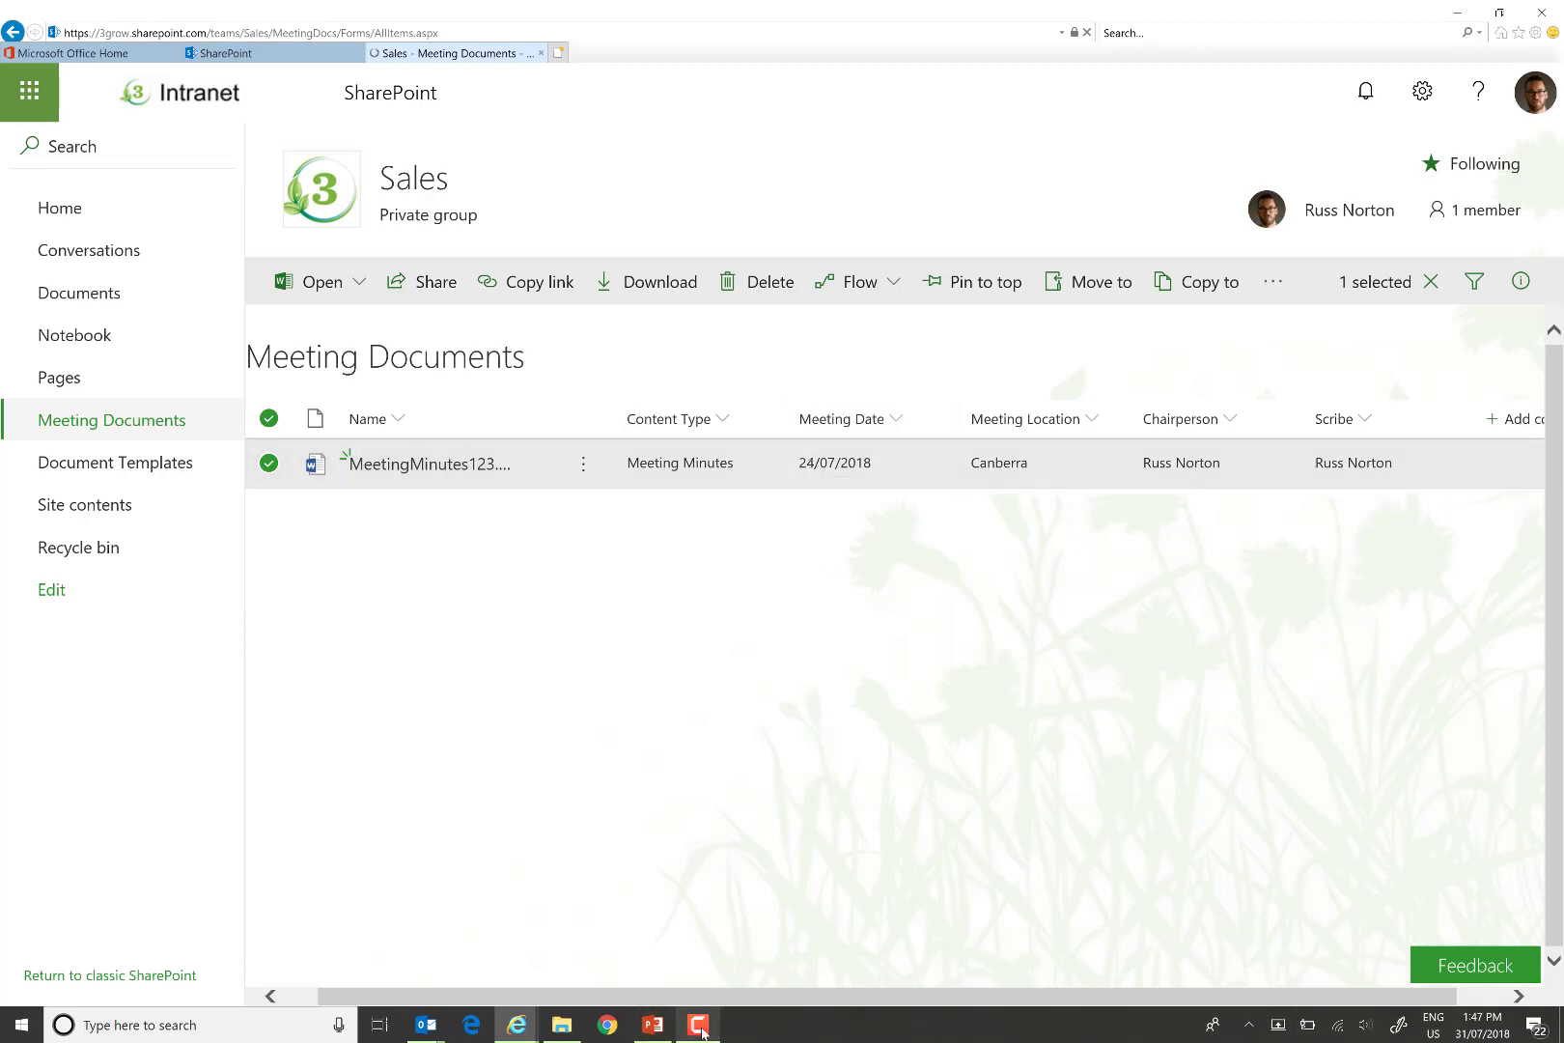
Change MeetingMinutes123's Meeting Location from Canberra to Melbourne, then reopen it in Word.
{"action": "left_click", "coordinate": [699, 1025]}
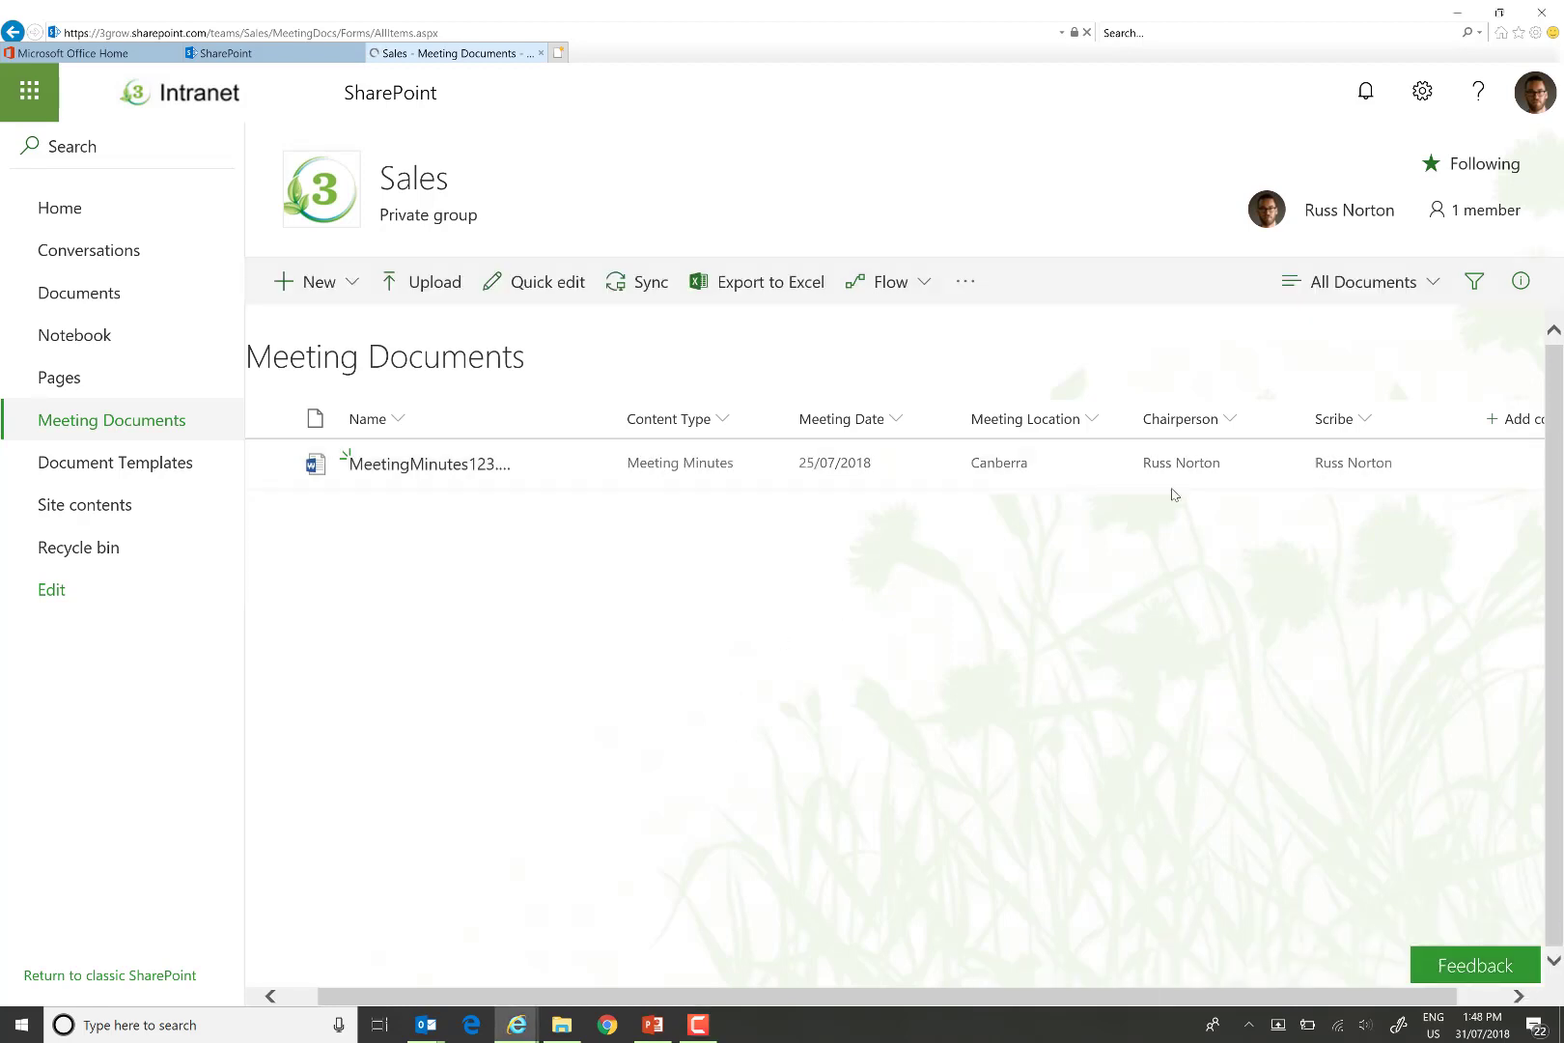
{"action": "left_click", "coordinate": [1307, 483]}
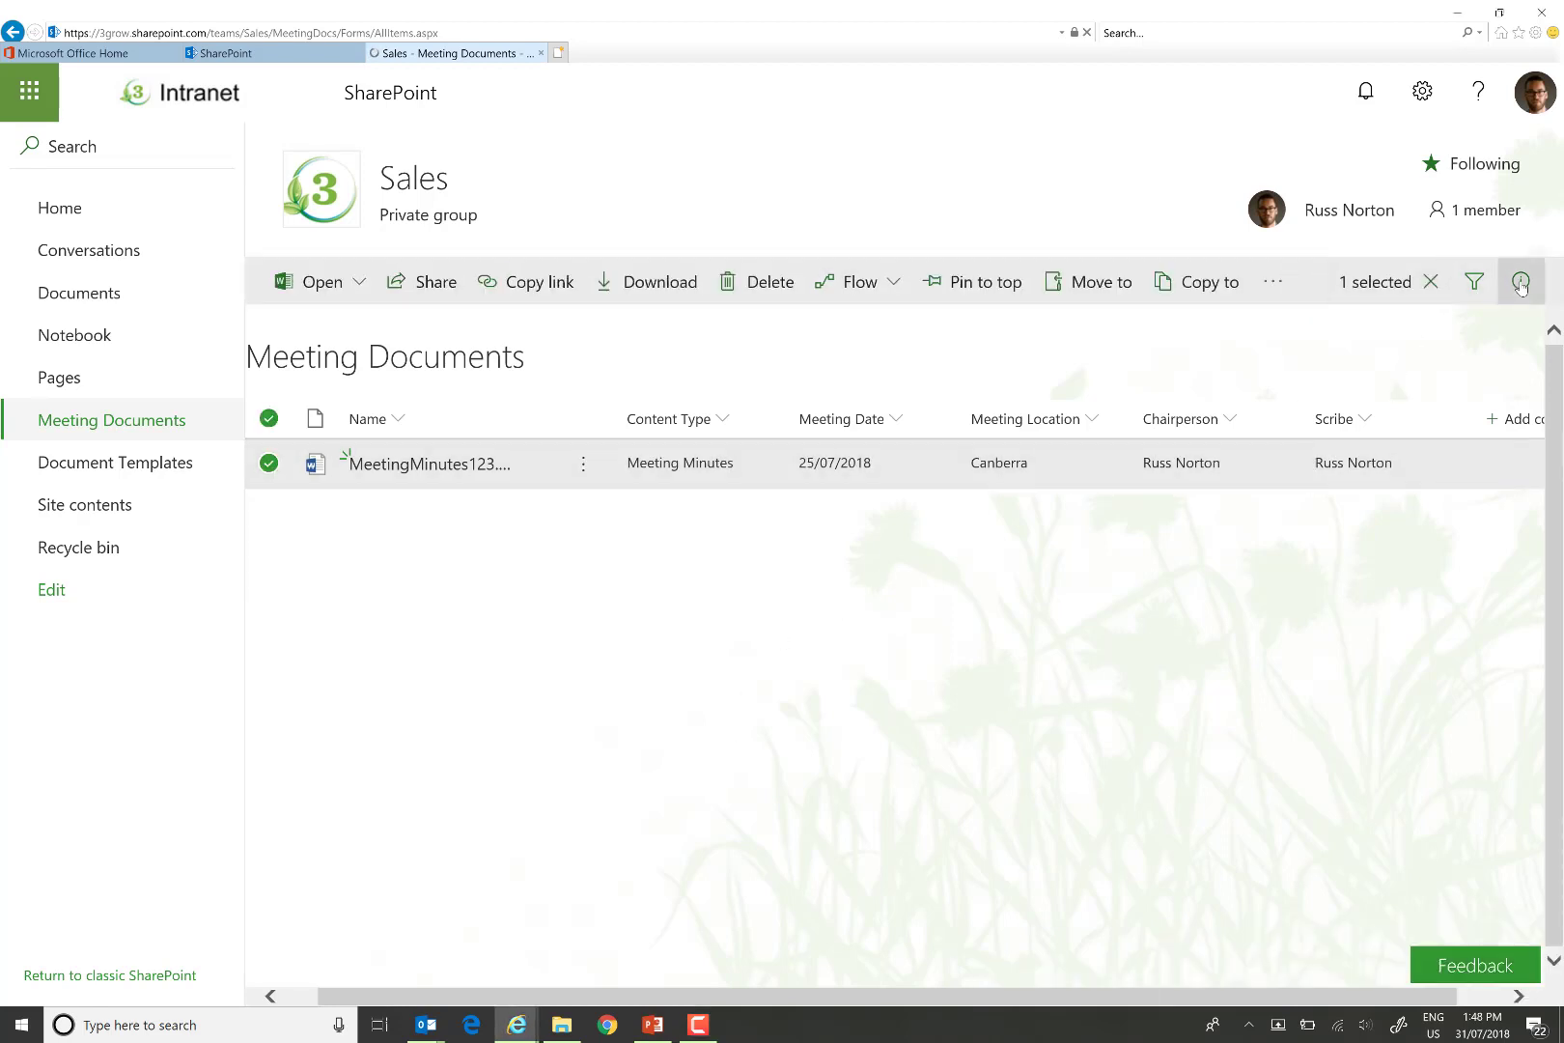
{"action": "left_click", "coordinate": [1521, 281]}
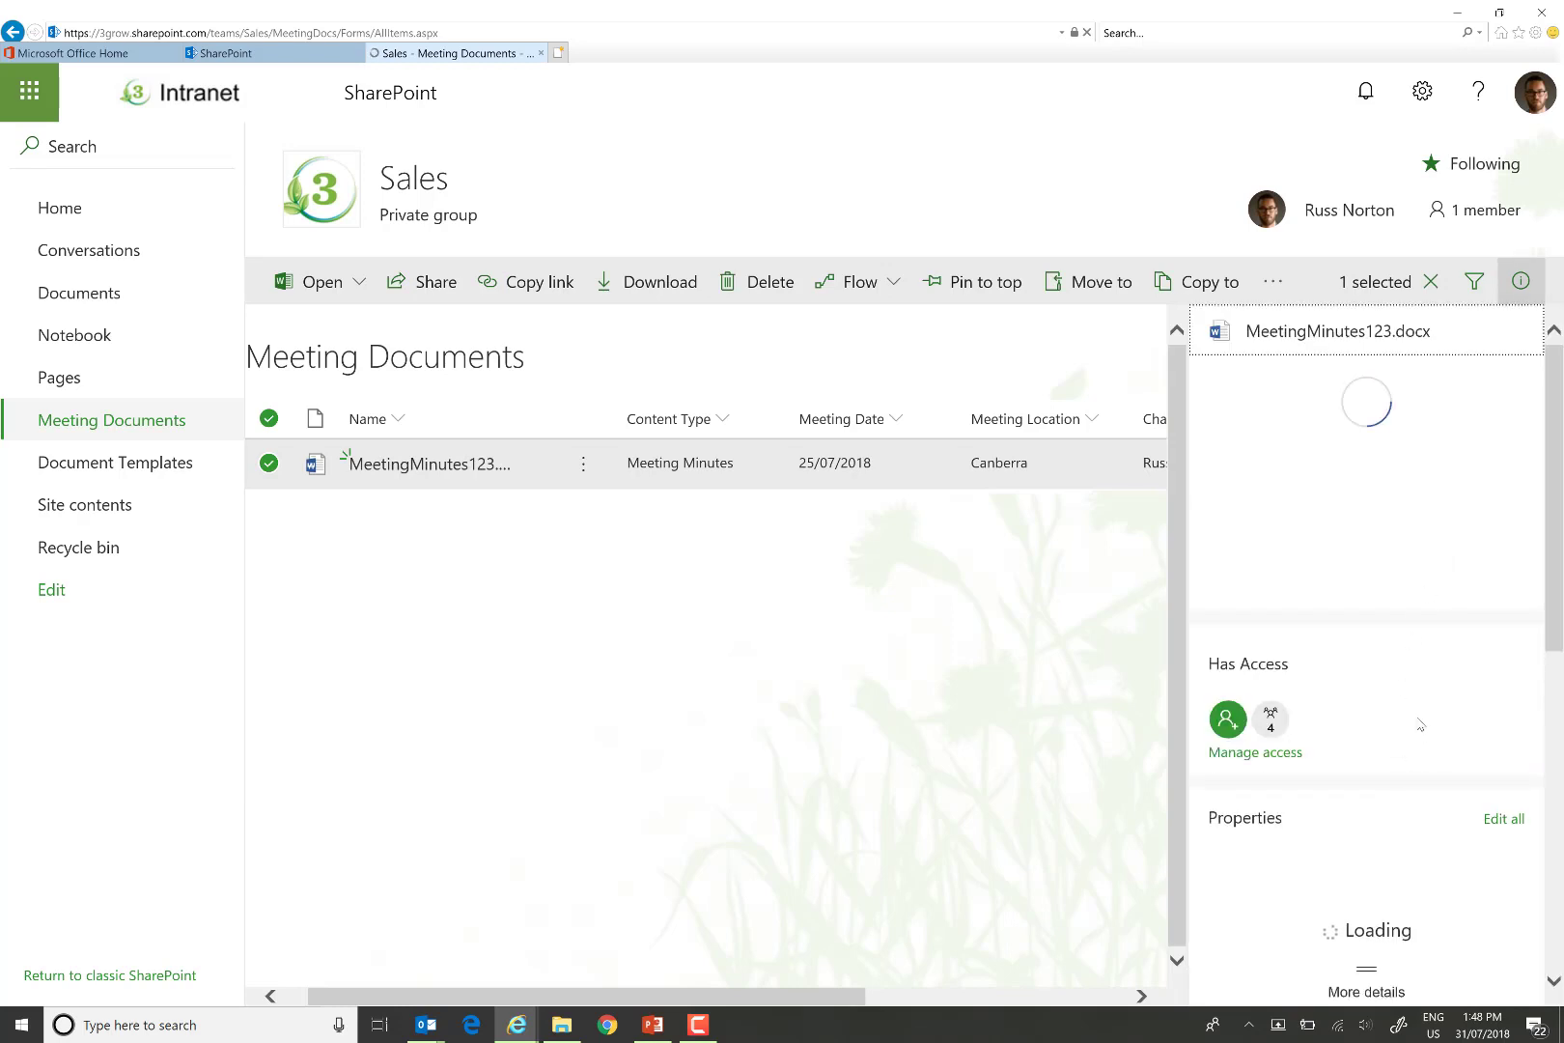
{"action": "scroll", "coordinate": [1434, 676], "scroll_direction": "down", "scroll_amount": 3}
{"action": "scroll", "coordinate": [1434, 681], "scroll_direction": "down", "scroll_amount": 2}
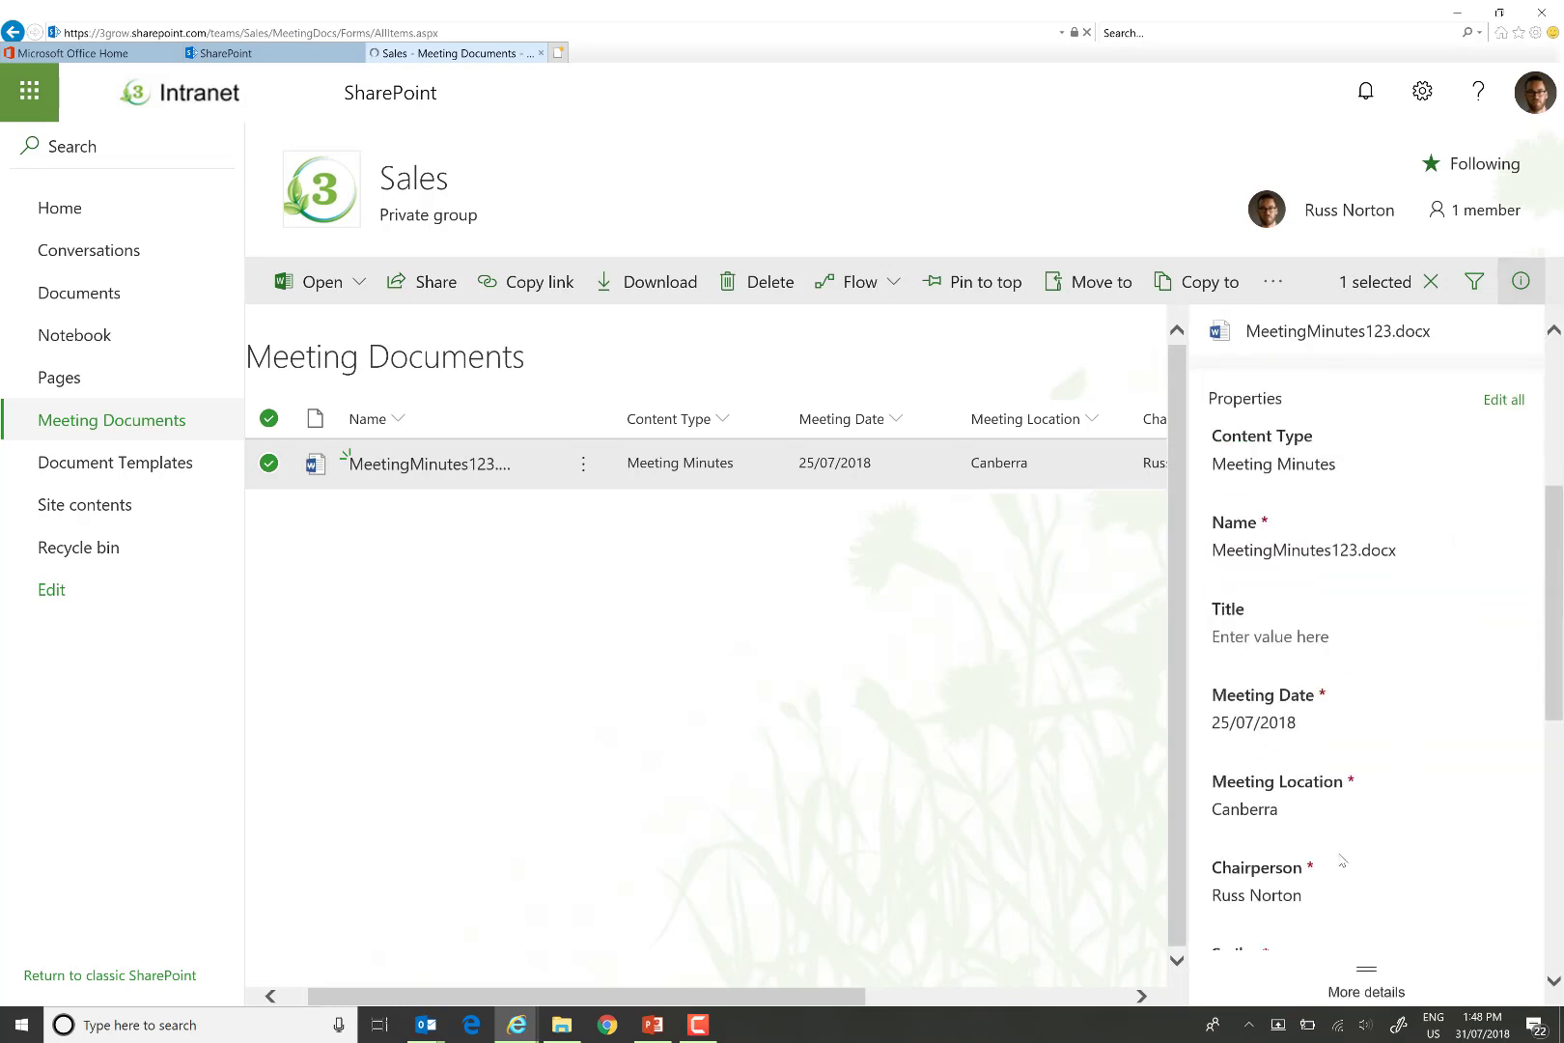
{"action": "scroll", "coordinate": [1341, 828], "scroll_direction": "down", "scroll_amount": 3}
{"action": "left_click", "coordinate": [1258, 600]}
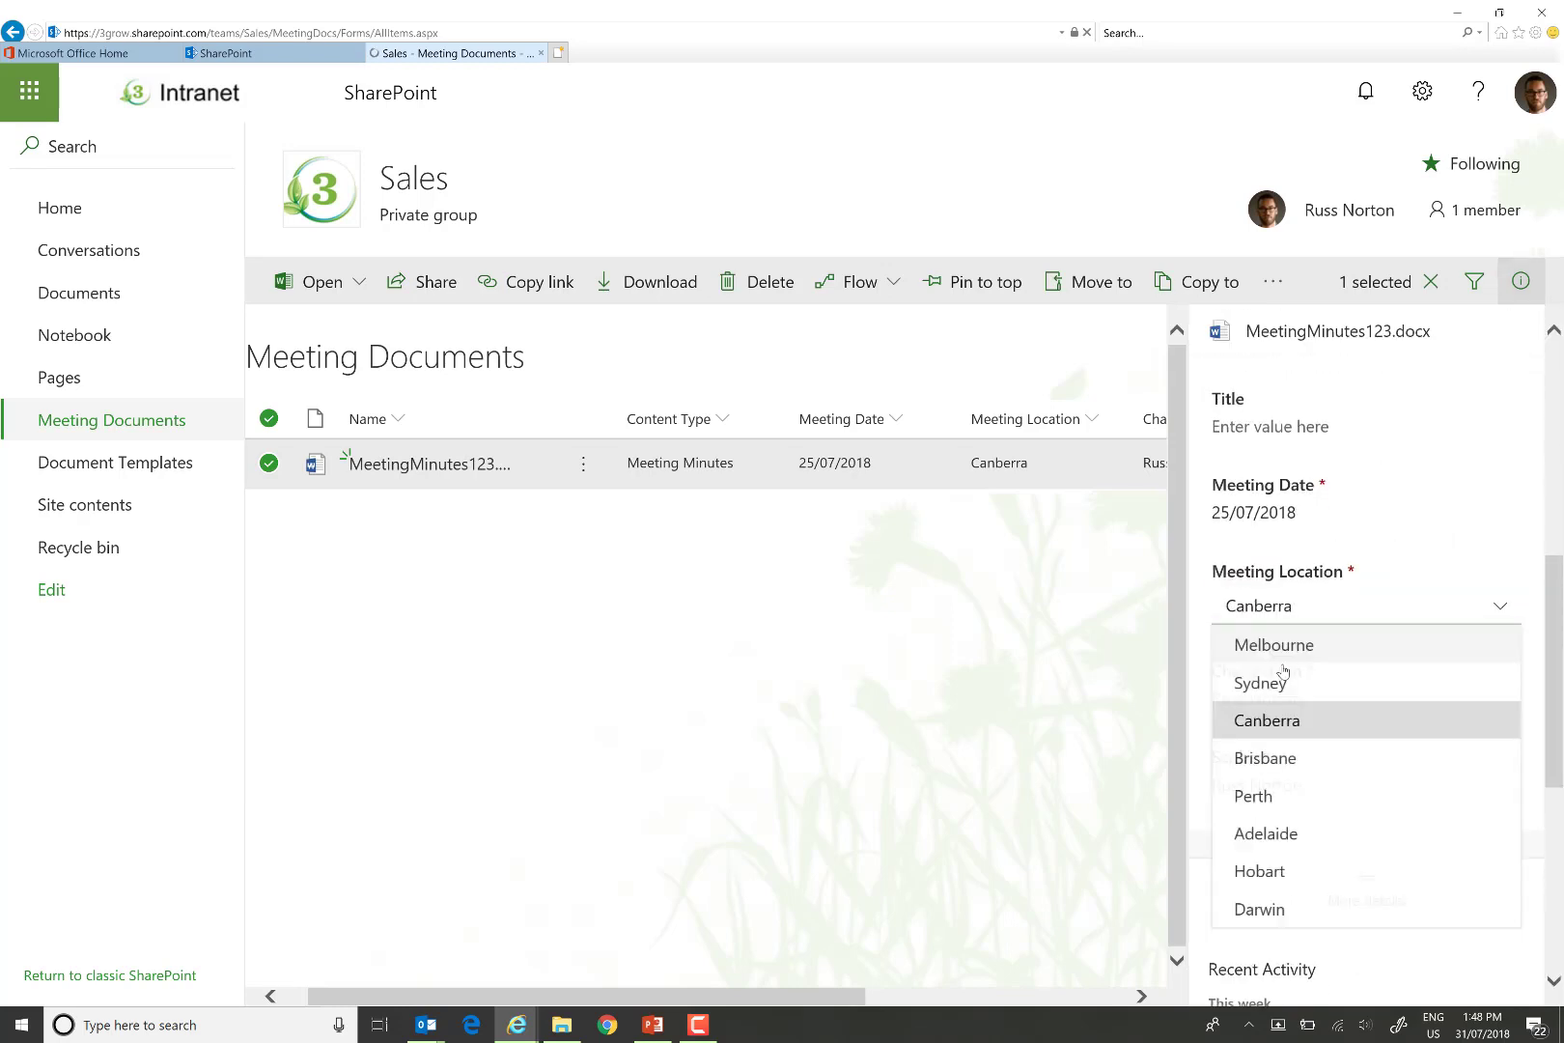
{"action": "left_click", "coordinate": [1265, 647]}
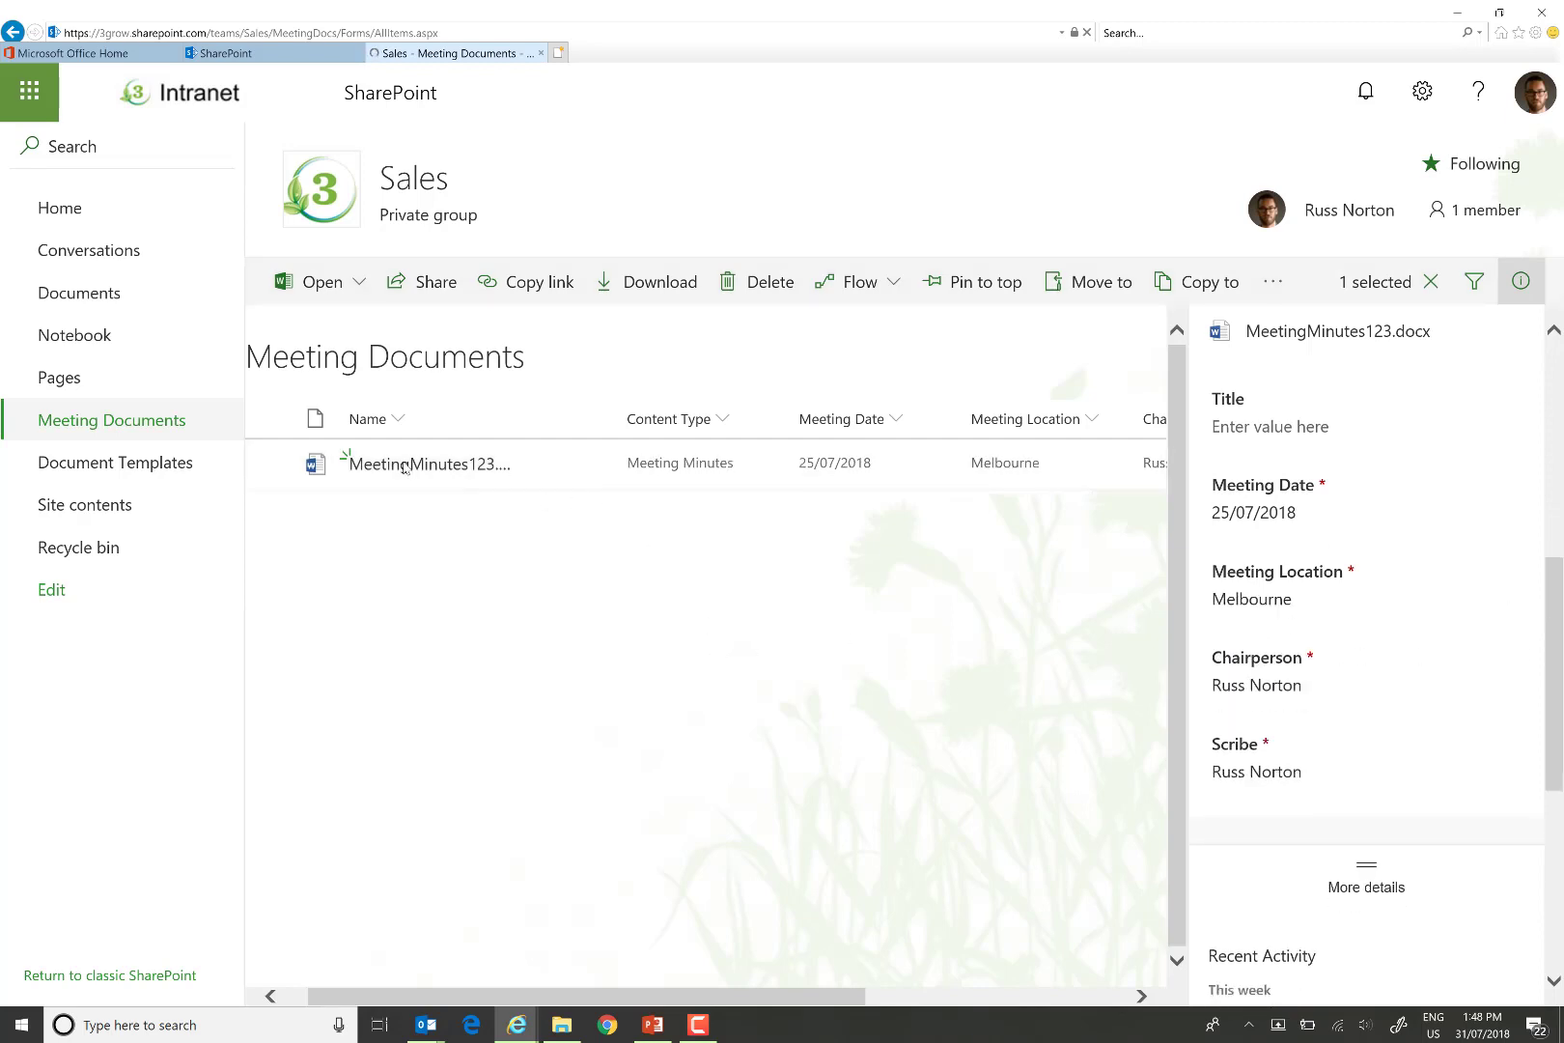
{"action": "left_click", "coordinate": [447, 469]}
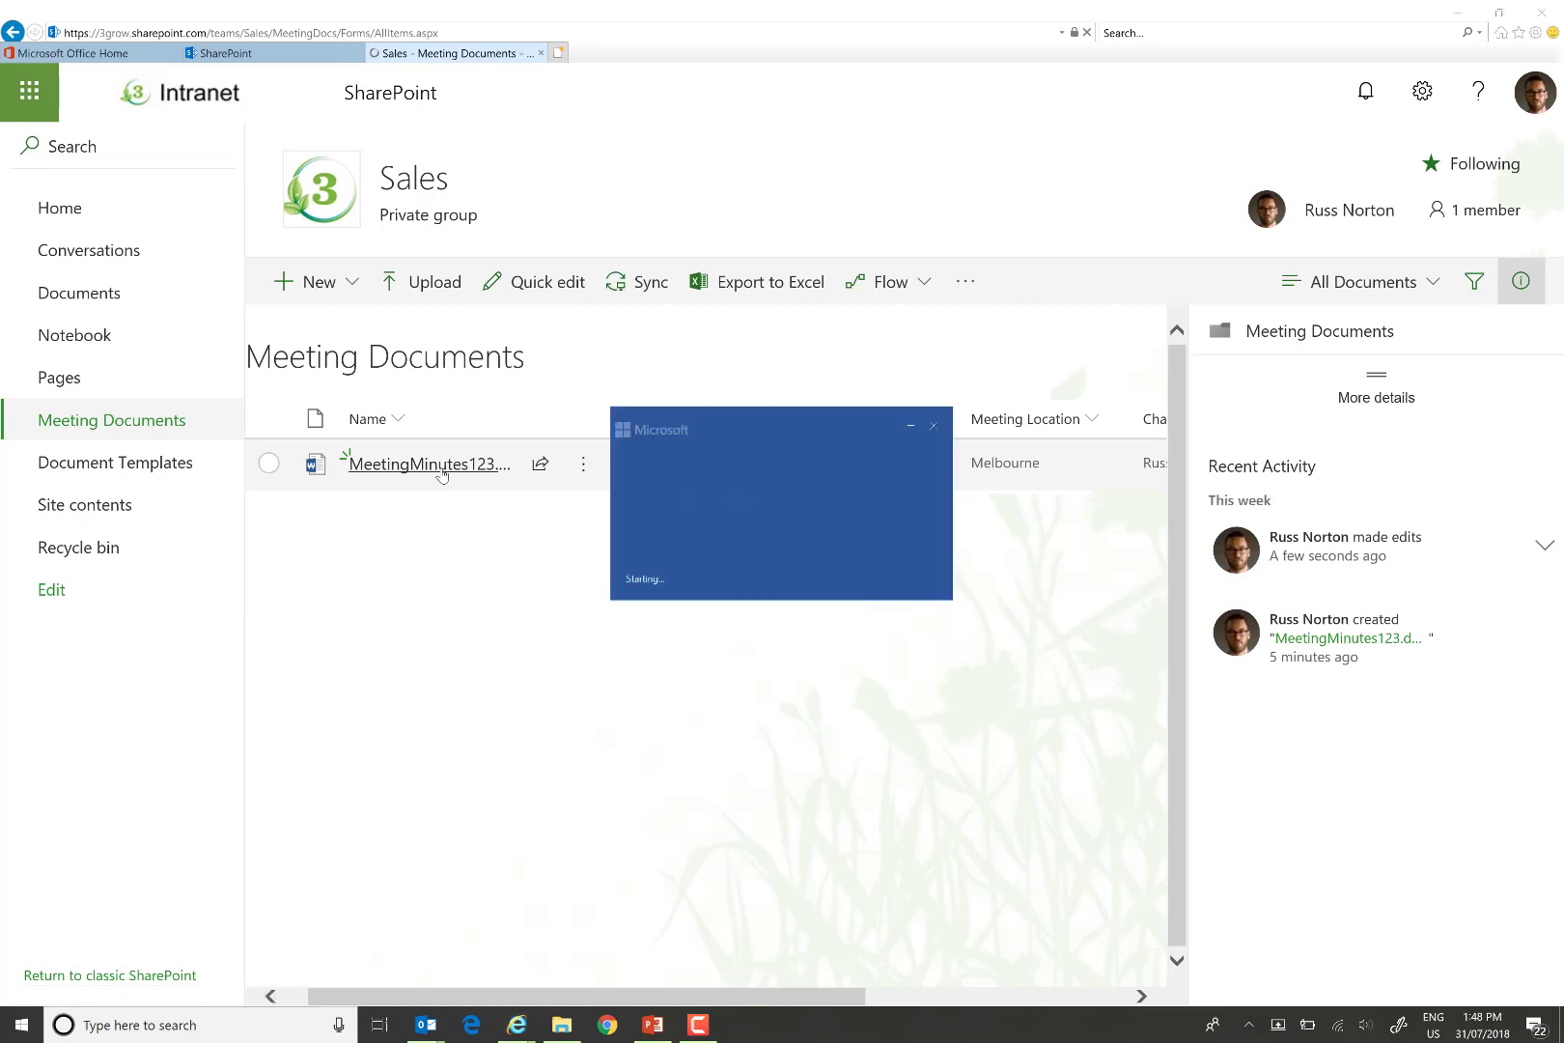